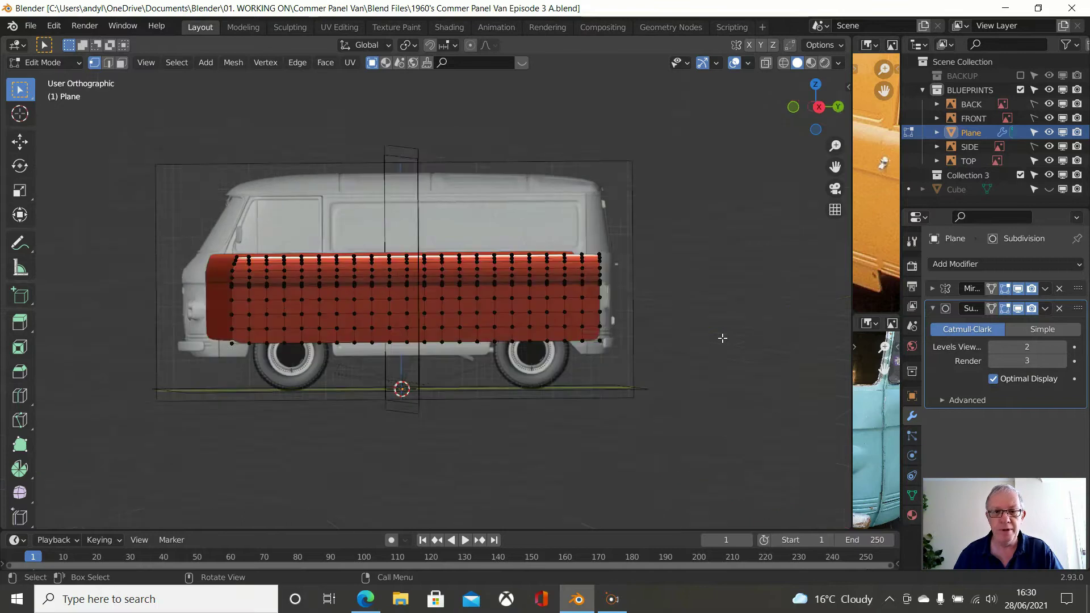
# Enlarge the reference photo area and examine the orange van's upper side panel and roof edge
pyautogui.scroll(3, 710, 334)
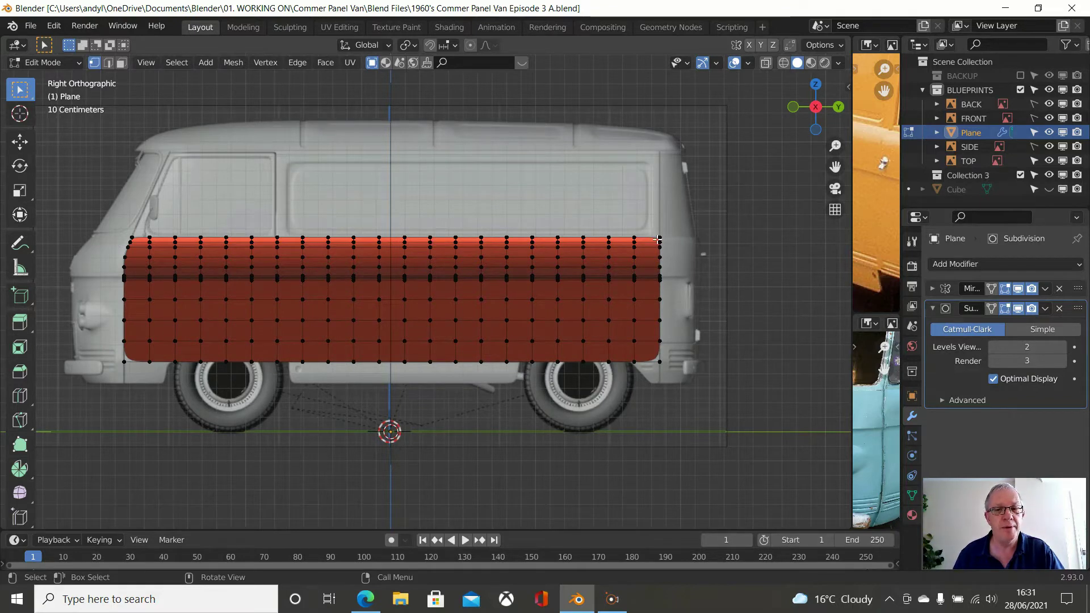
pyautogui.scroll(1, 643, 247)
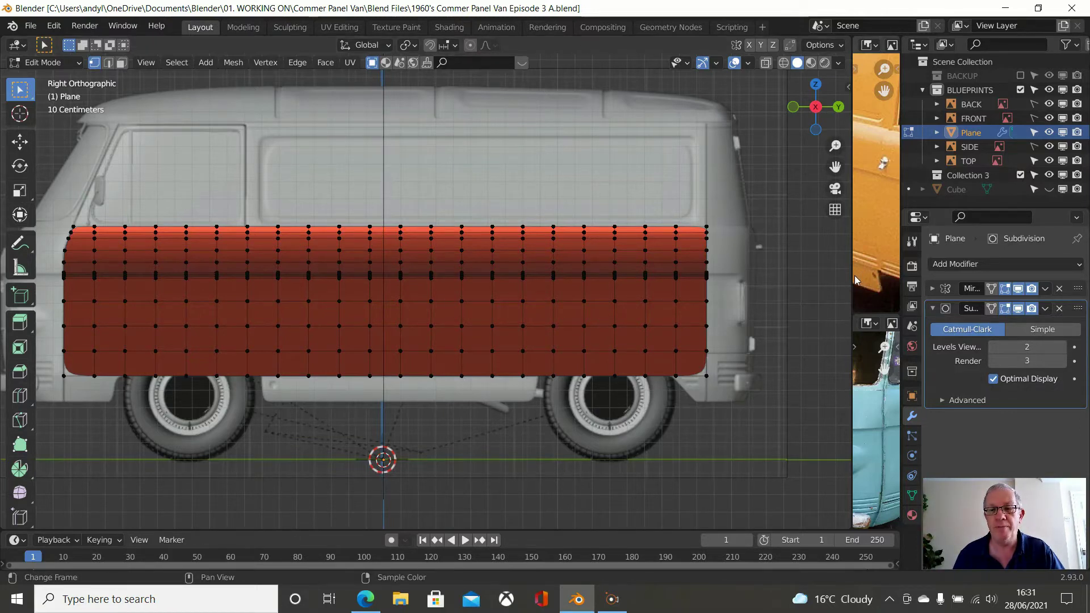
pyautogui.moveTo(852, 278); pyautogui.dragTo(280, 334)
pyautogui.moveTo(502, 210); pyautogui.dragTo(486, 249, button='middle')
pyautogui.scroll(-1, 486, 249)
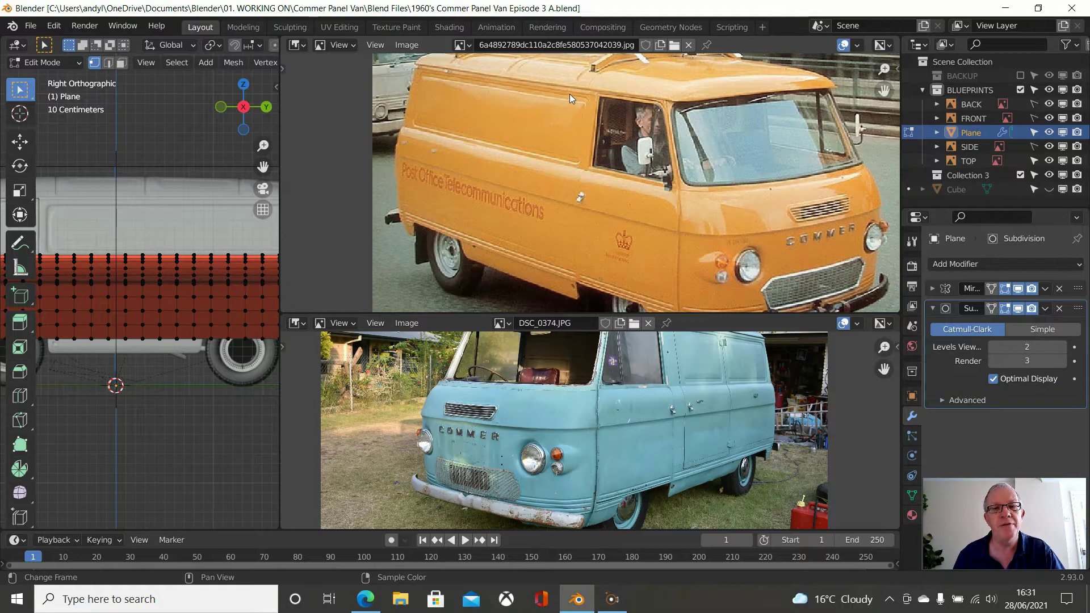
pyautogui.scroll(5, 570, 92)
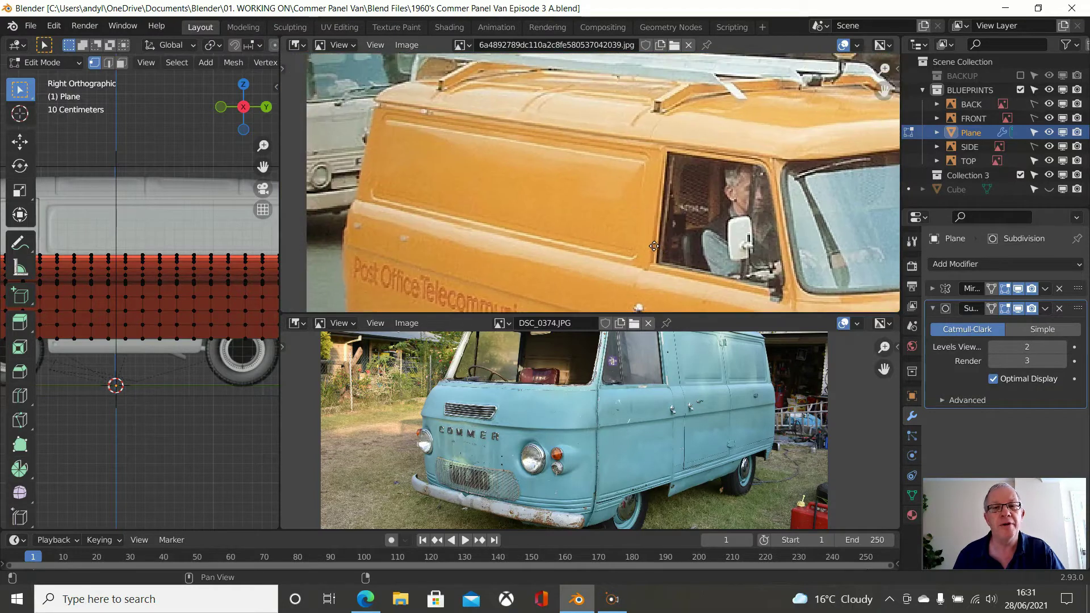
pyautogui.scroll(1, 629, 198)
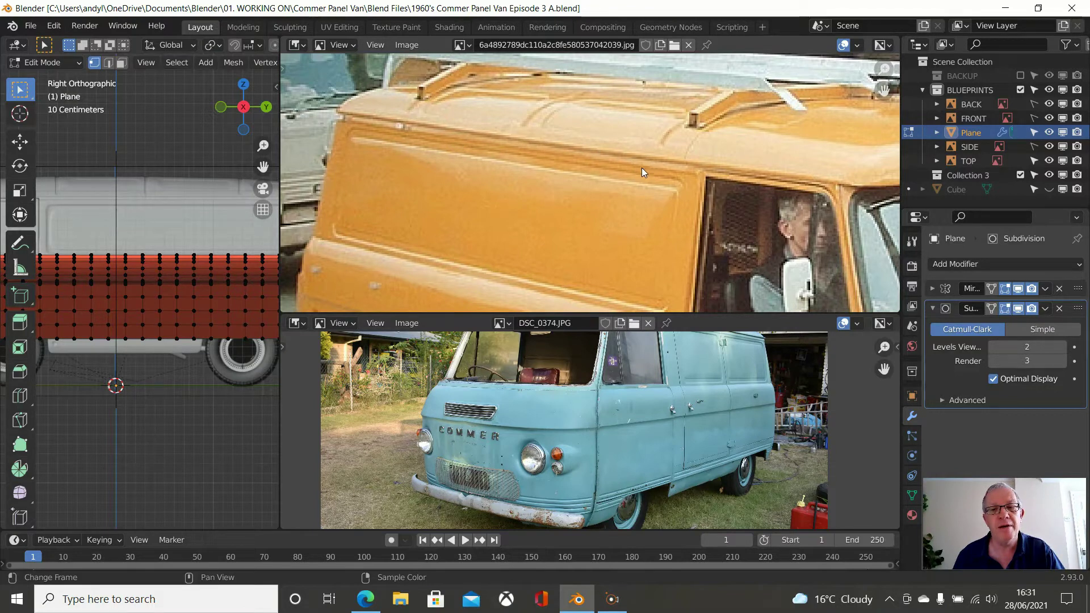
pyautogui.scroll(4, 625, 420)
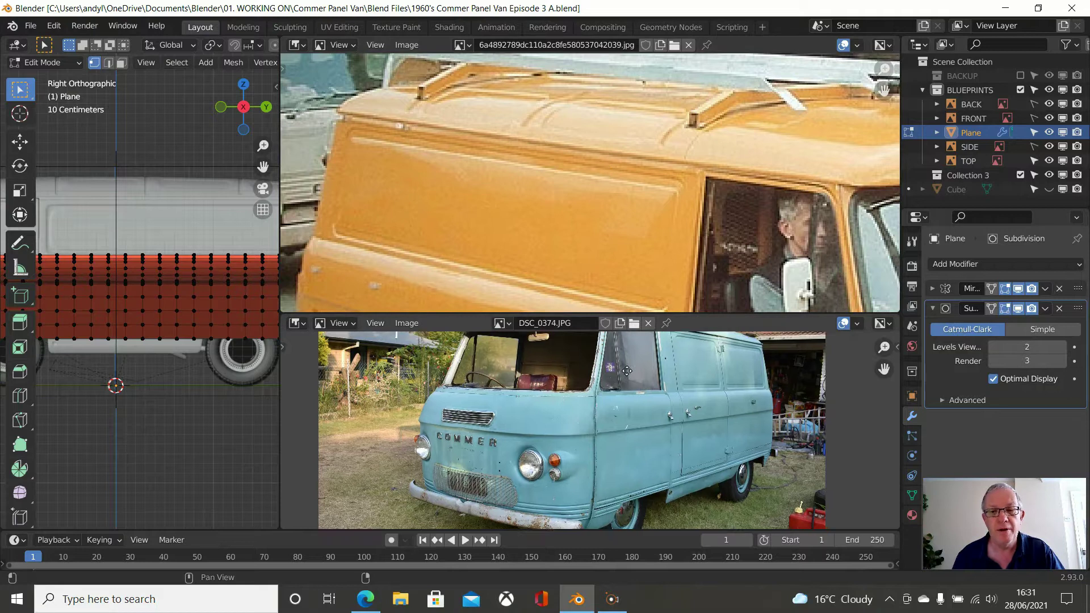
# Examine the blue van photo's roof gutter, side window and upper door panels up close
pyautogui.scroll(2, 630, 427)
pyautogui.moveTo(630, 427); pyautogui.dragTo(474, 507, button='middle')
pyautogui.scroll(-1, 564, 493)
pyautogui.scroll(2, 589, 470)
pyautogui.scroll(2, 591, 468)
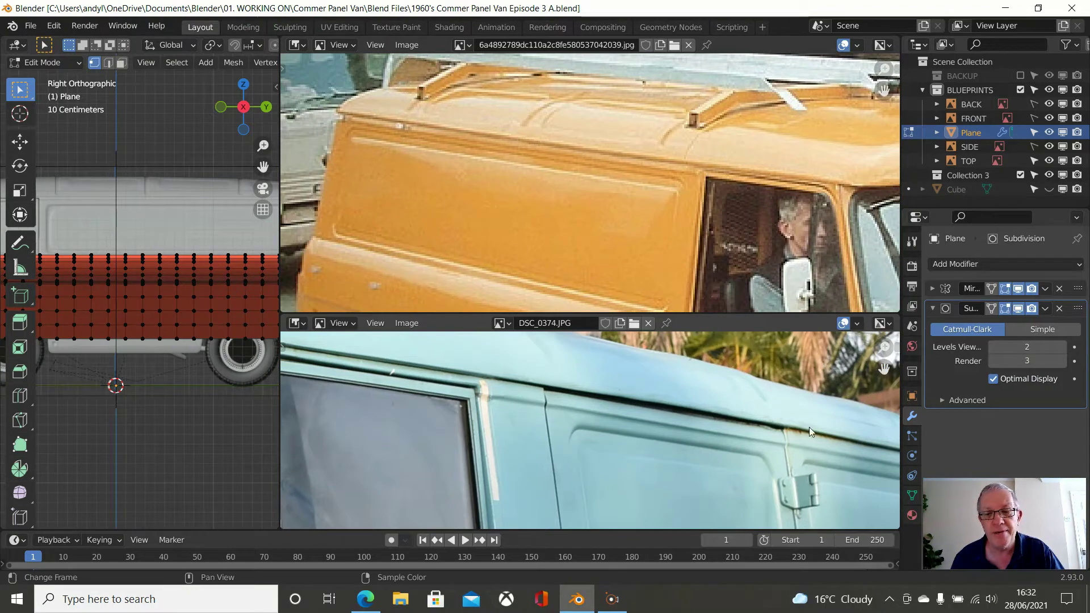
pyautogui.scroll(-2, 831, 440)
pyautogui.scroll(-2, 699, 469)
pyautogui.scroll(2, 700, 477)
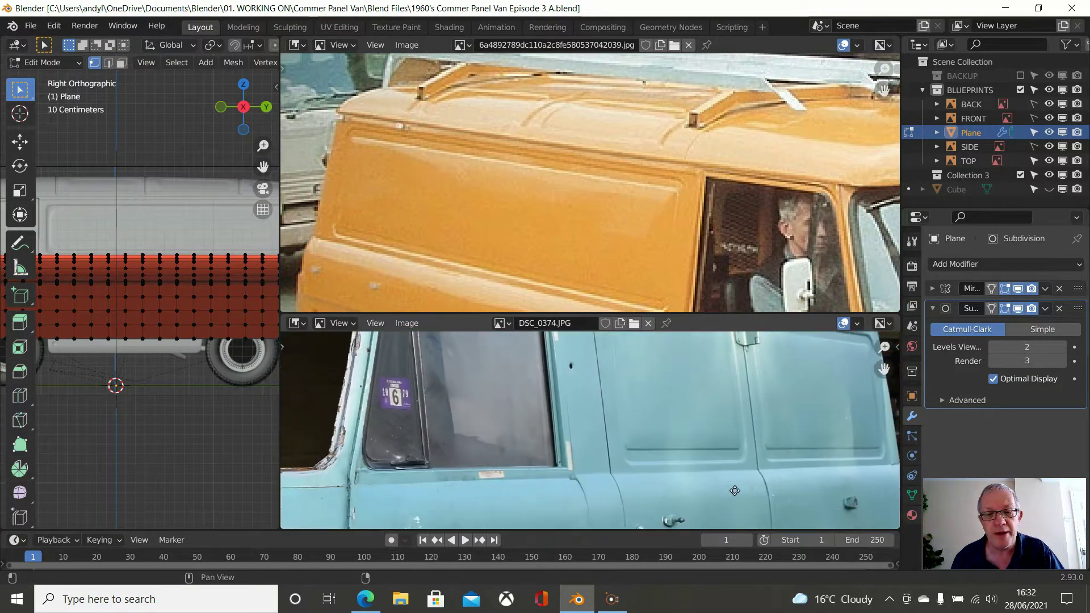
pyautogui.scroll(-1, 699, 473)
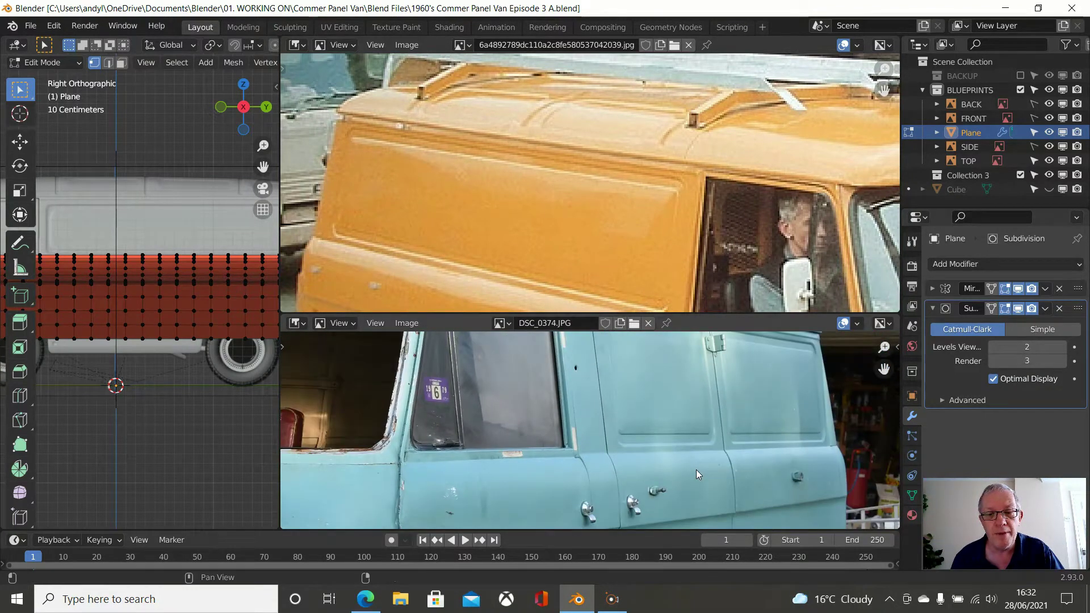
pyautogui.moveTo(696, 469); pyautogui.dragTo(648, 506, button='middle')
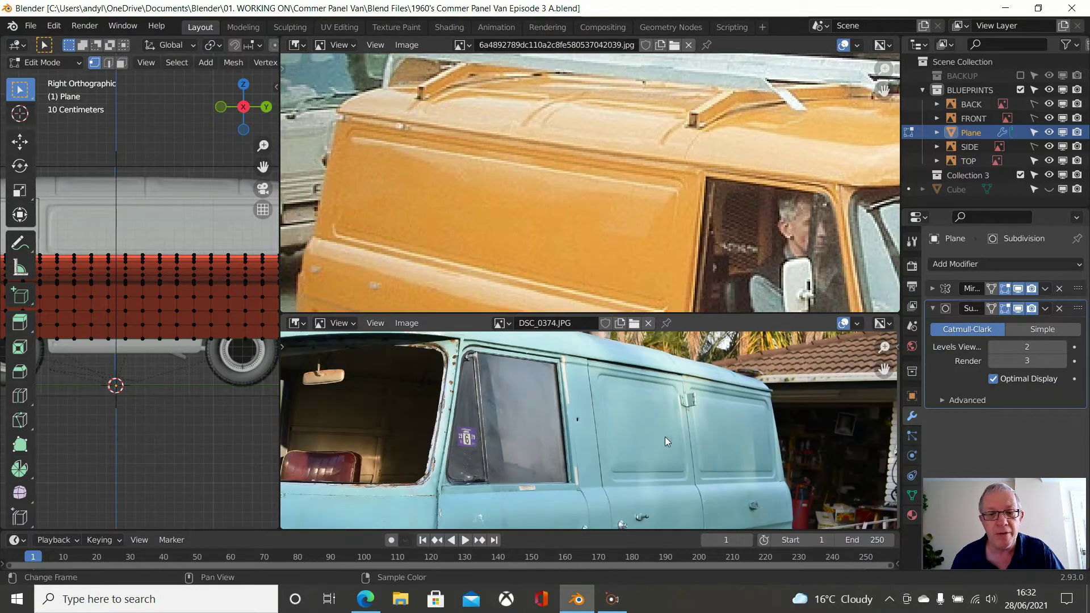
pyautogui.scroll(-4, 666, 437)
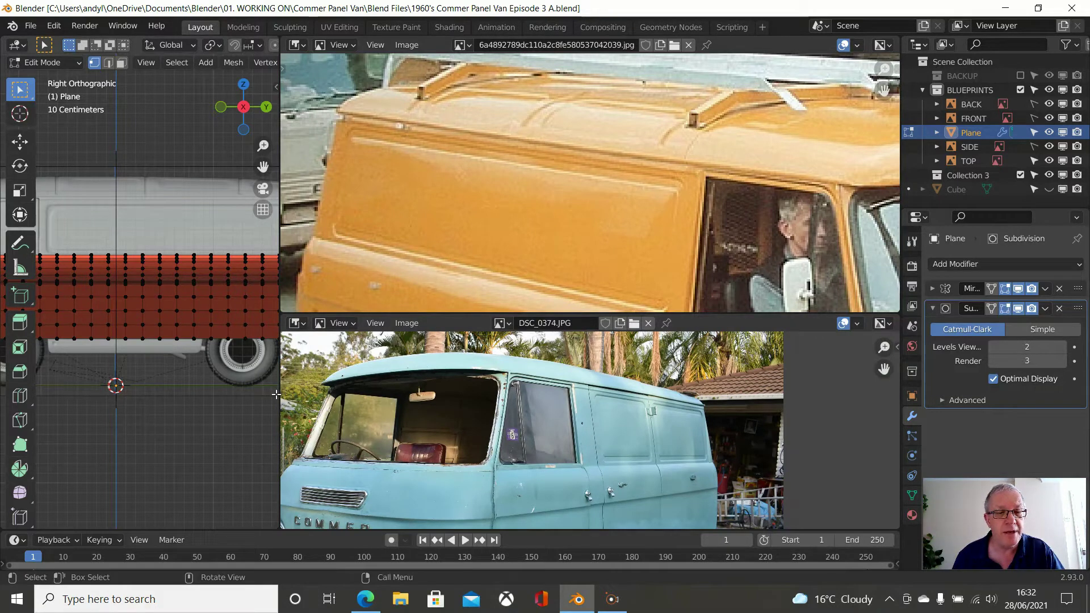
# Widen the 3D view again and extrude the body side's top edge loop straight up along Z to just below the roof gutter
pyautogui.moveTo(276, 394); pyautogui.dragTo(883, 378)
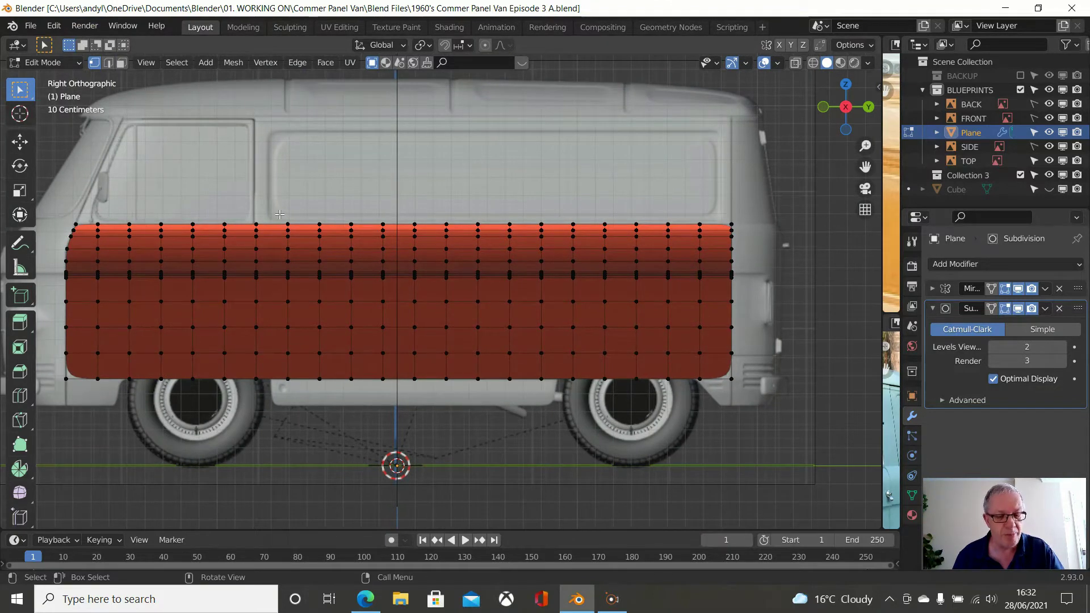
pyautogui.keyDown('alt'); pyautogui.click(313, 223); pyautogui.keyUp('alt')
pyautogui.scroll(2, 352, 219)
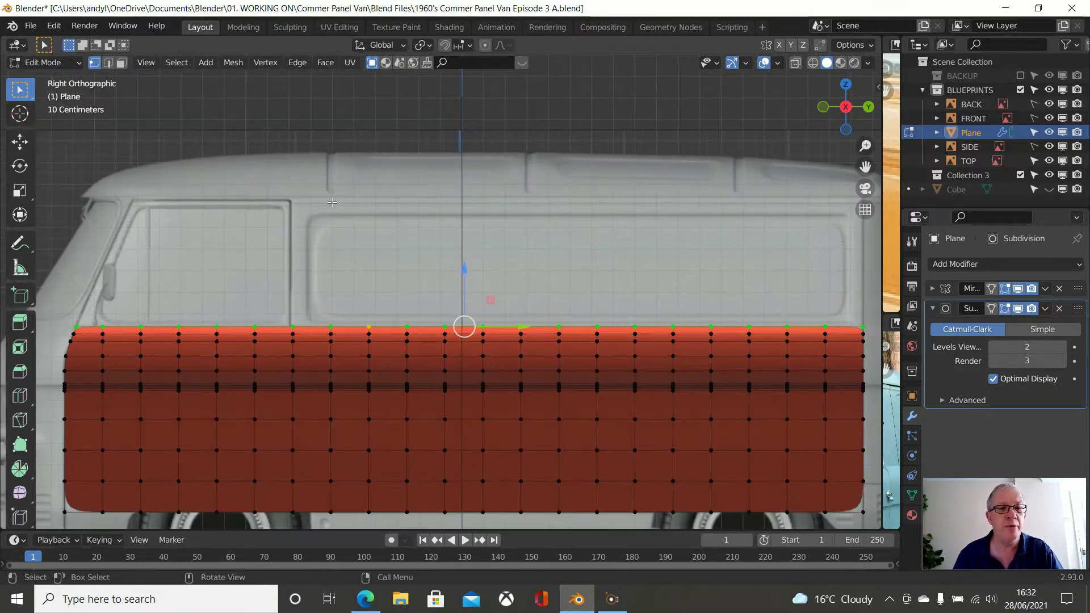
pyautogui.scroll(1, 486, 274)
pyautogui.press('g')
pyautogui.press('z')
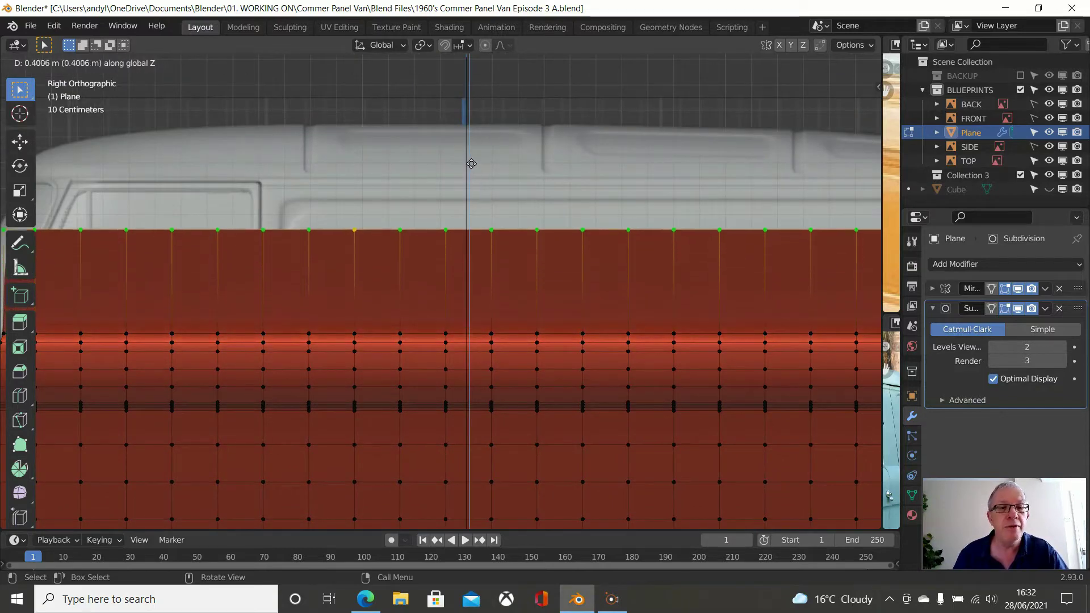
pyautogui.click(463, 128)
pyautogui.scroll(3, 520, 168)
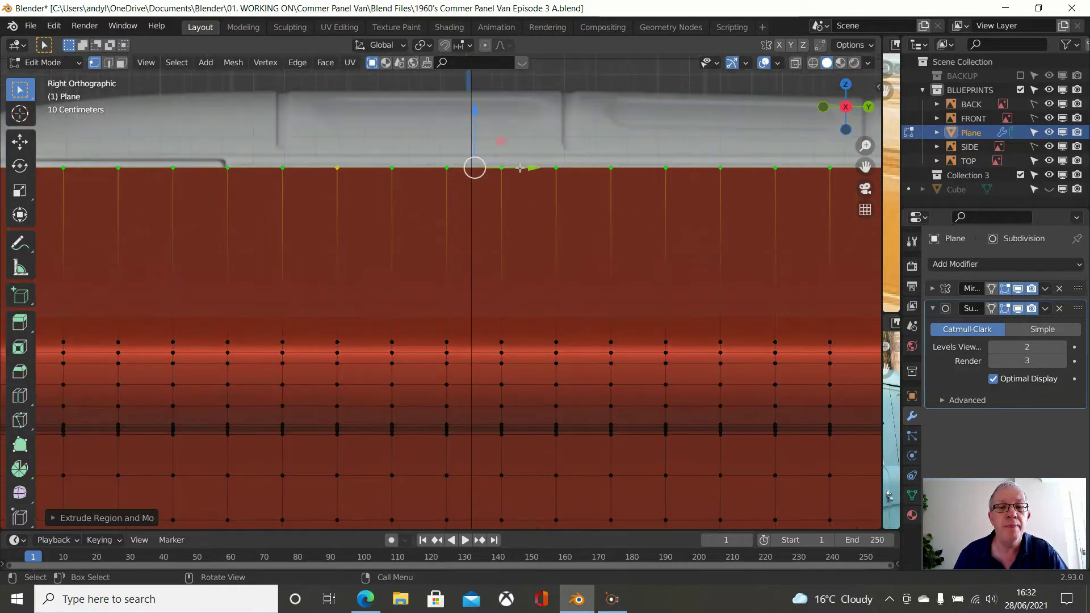
# Extrude the new top edge loop a further 0.01 m or so upward along Z
pyautogui.keyDown('shift'); pyautogui.moveTo(519, 172); pyautogui.dragTo(517, 275, button='middle'); pyautogui.keyUp('shift')
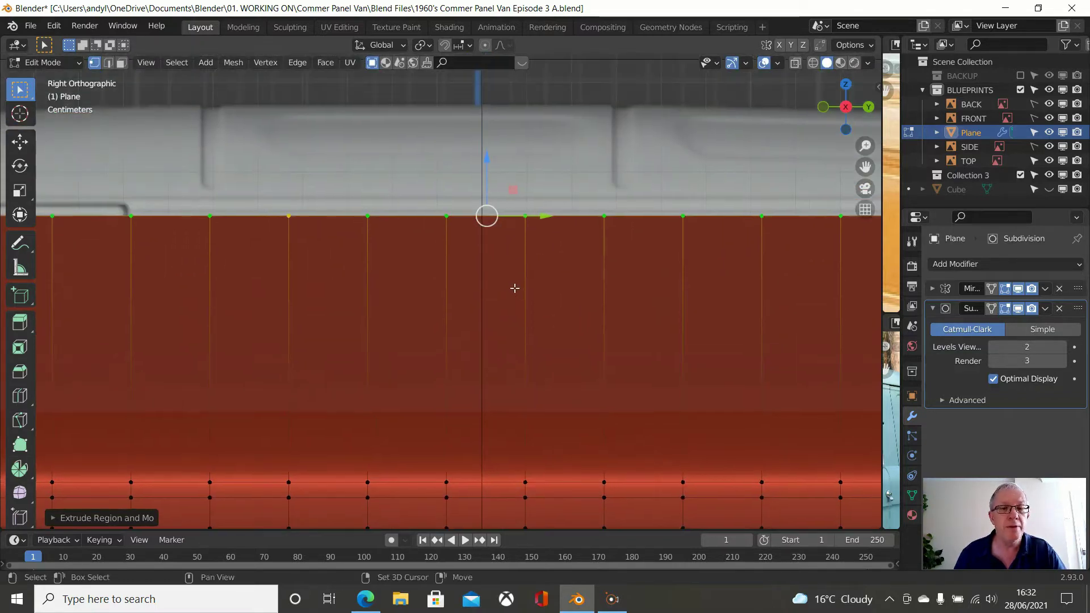
pyautogui.press('g')
pyautogui.press('z')
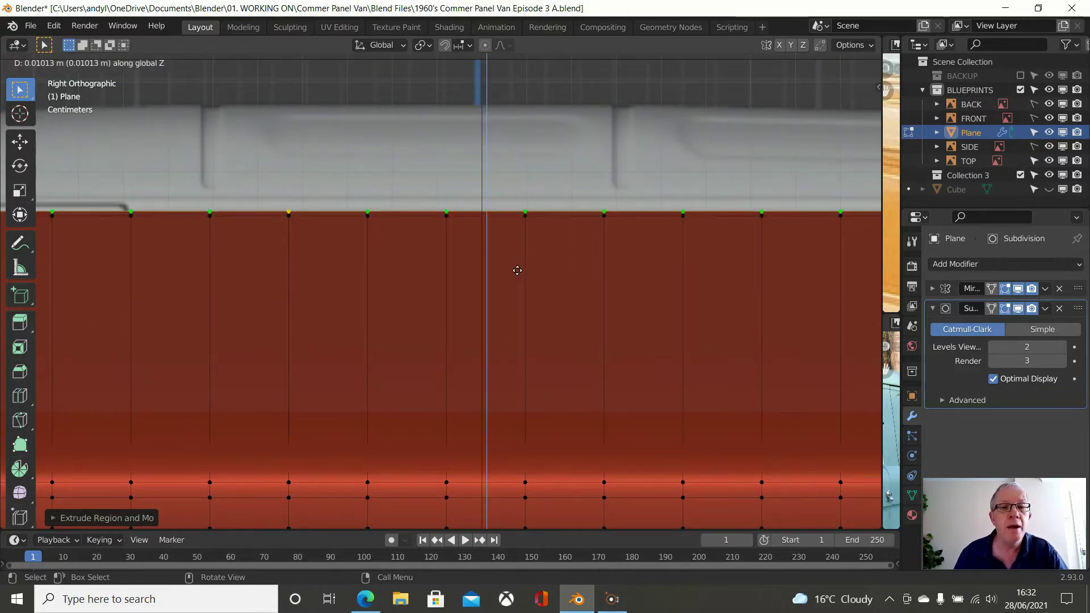
pyautogui.click(517, 271)
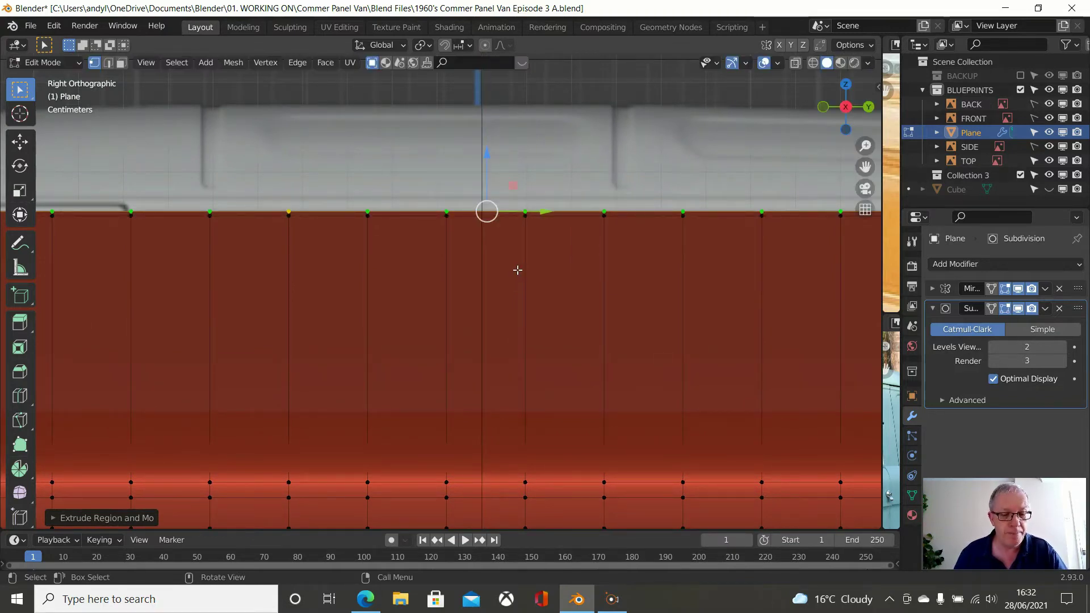
# Switch the 3D view shading to Wireframe so the side blueprint shows through the mesh
pyautogui.press('z')
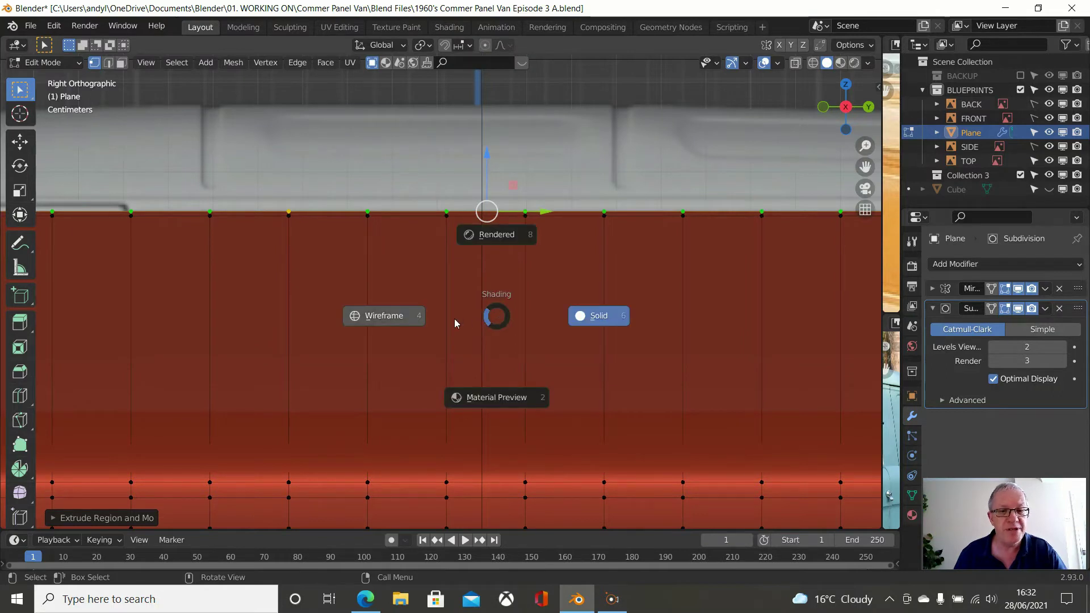
pyautogui.click(388, 321)
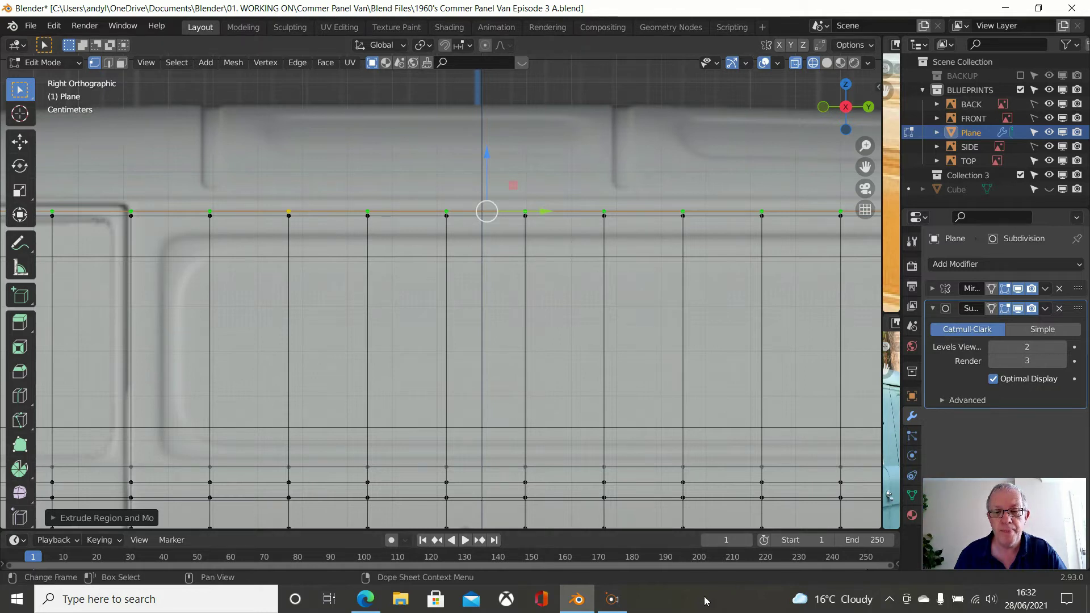
pyautogui.click(612, 599)
pyautogui.scroll(2, 471, 335)
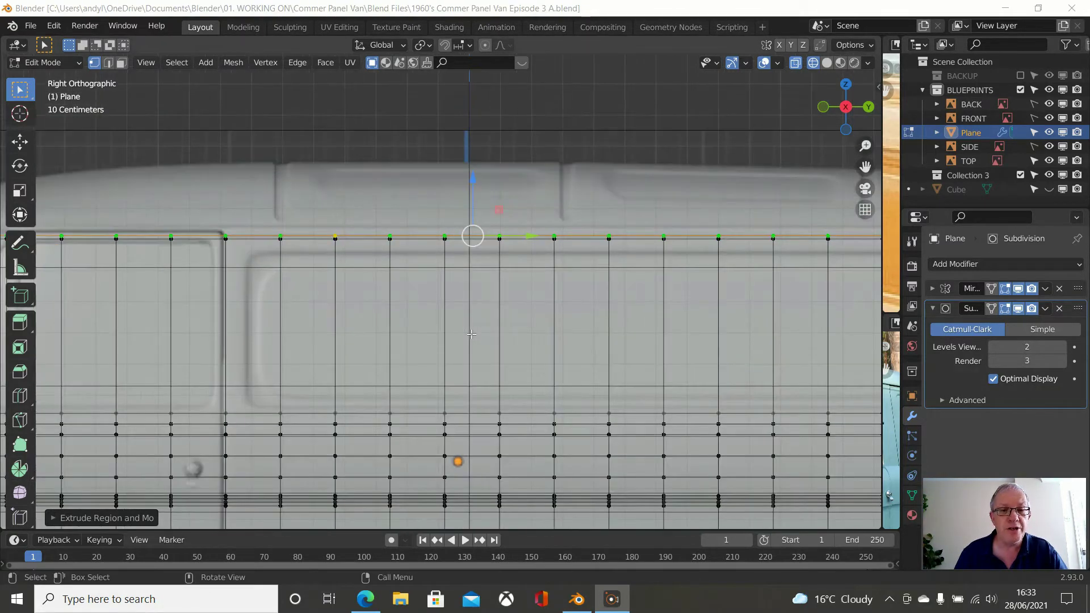
pyautogui.scroll(1, 472, 335)
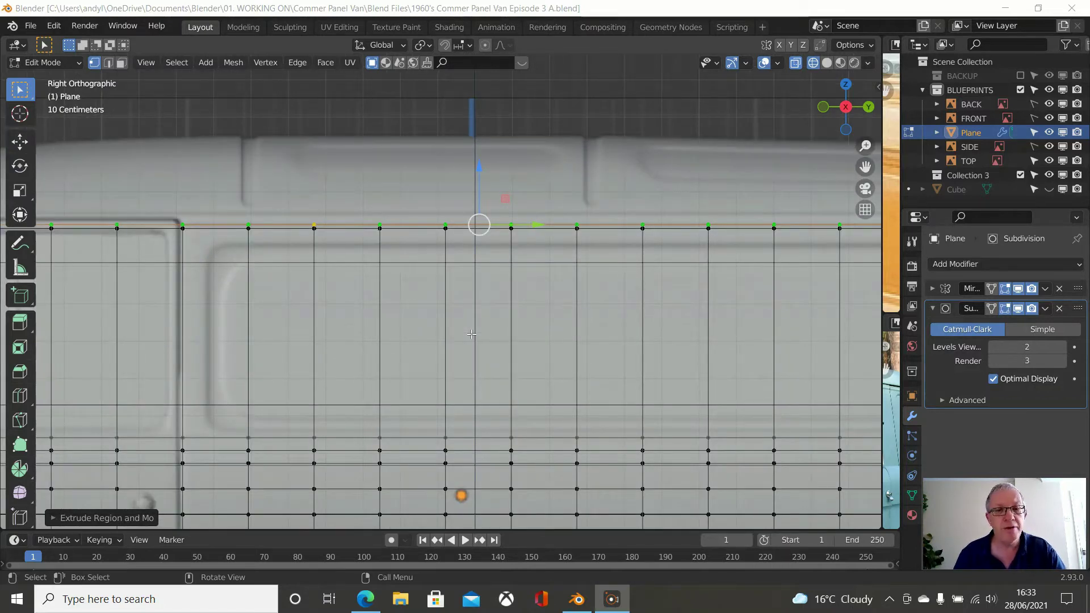
# Undo the short second extrusion, keeping only the tall upper side panel with its top edge loop selected
pyautogui.hotkey('ctrl', 'z')
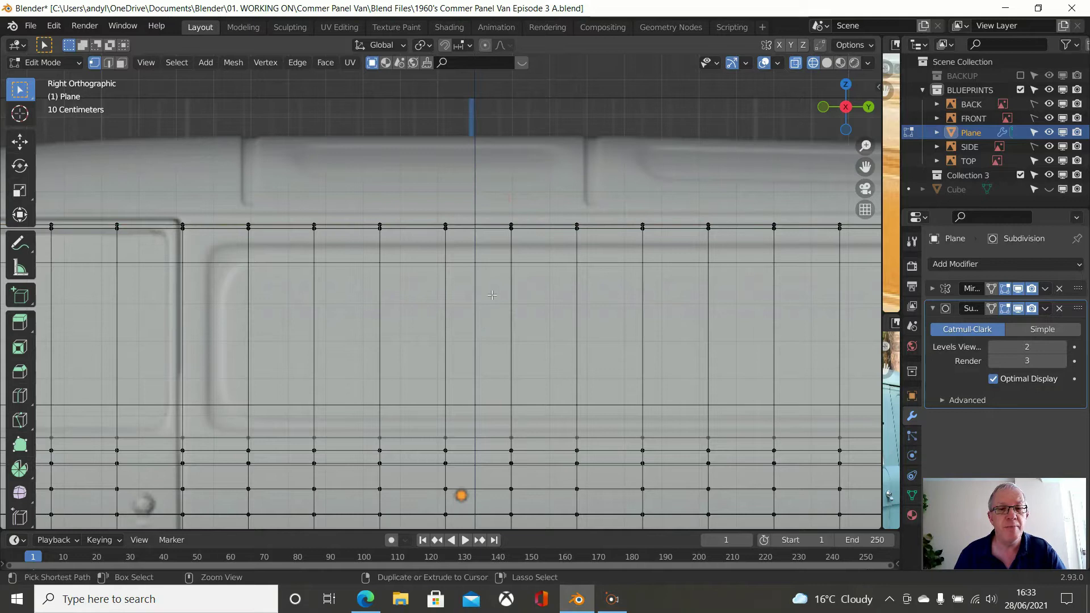
pyautogui.hotkey('ctrl', 'z')
pyautogui.keyDown('shift'); pyautogui.moveTo(491, 295); pyautogui.dragTo(747, 303, button='middle'); pyautogui.keyUp('shift')
pyautogui.scroll(-2, 752, 304)
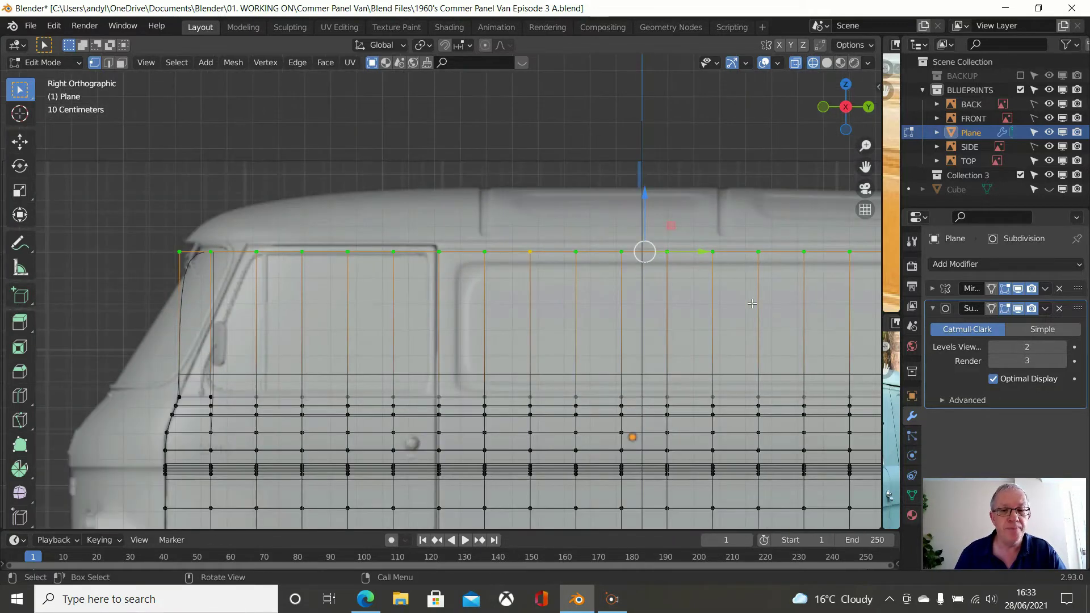
pyautogui.scroll(-2, 752, 304)
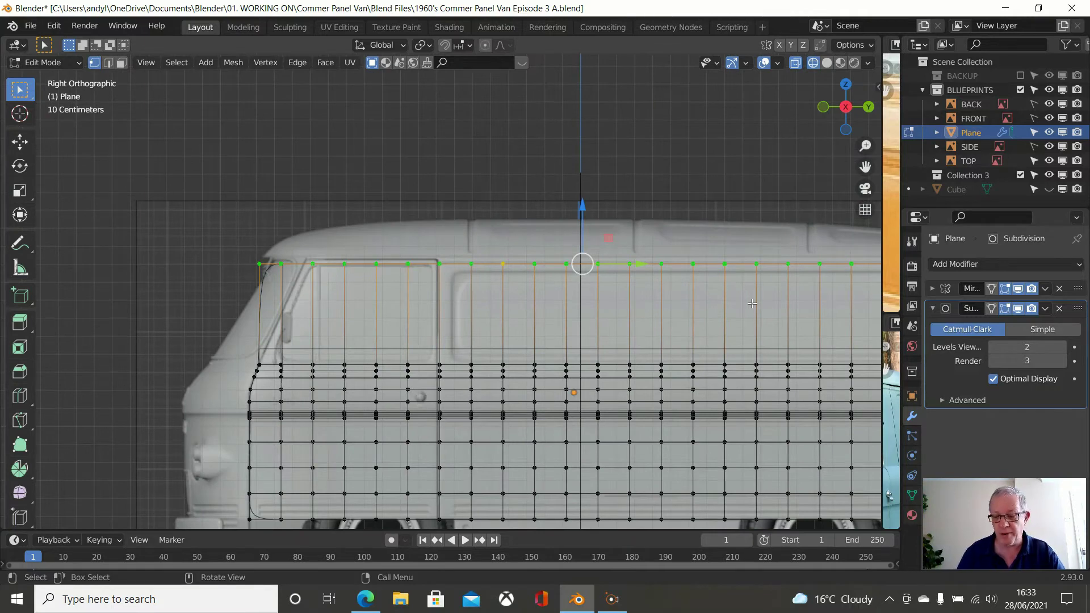
# In the front view, move the top edge loop inward along X by about 0.116 m towards the windscreen pillar
pyautogui.press('KP_1')
pyautogui.scroll(3, 751, 304)
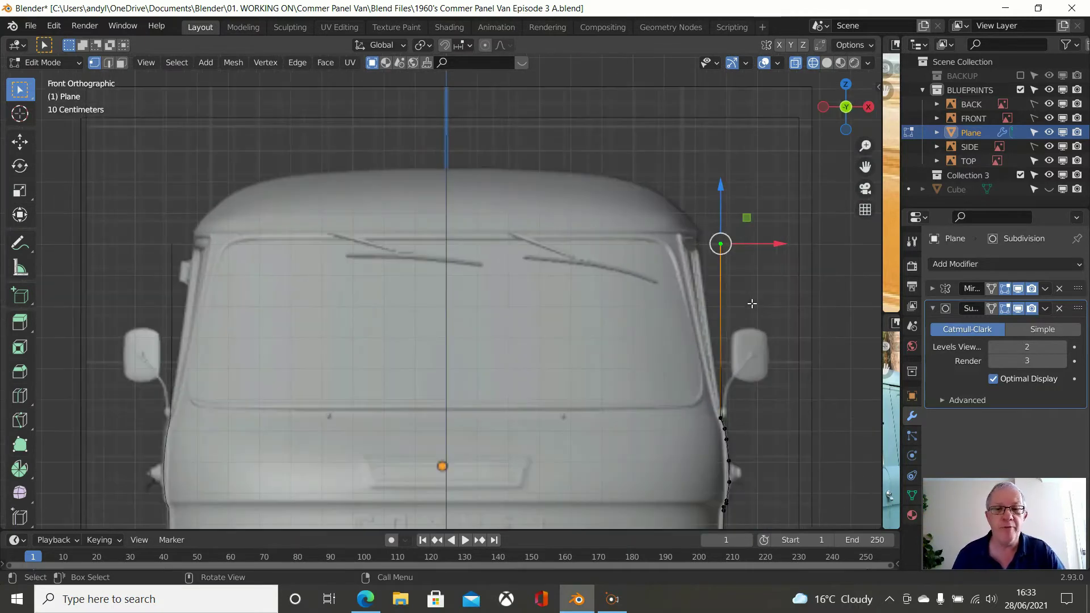
pyautogui.keyDown('shift'); pyautogui.moveTo(663, 329); pyautogui.dragTo(468, 368, button='middle'); pyautogui.keyUp('shift')
pyautogui.scroll(5, 553, 317)
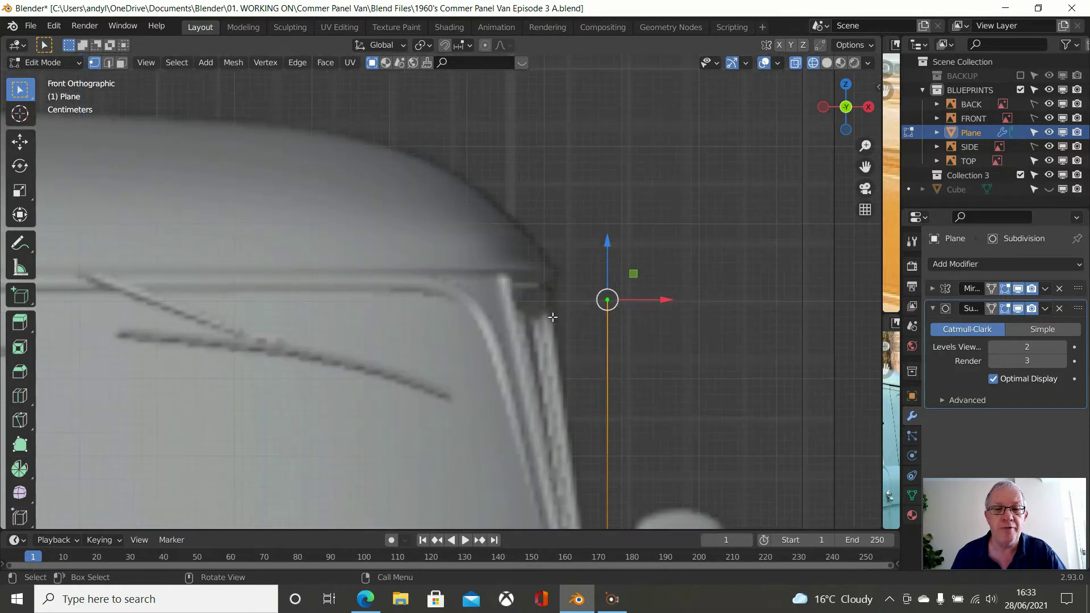
pyautogui.scroll(1, 553, 317)
pyautogui.press('g')
pyautogui.press('x')
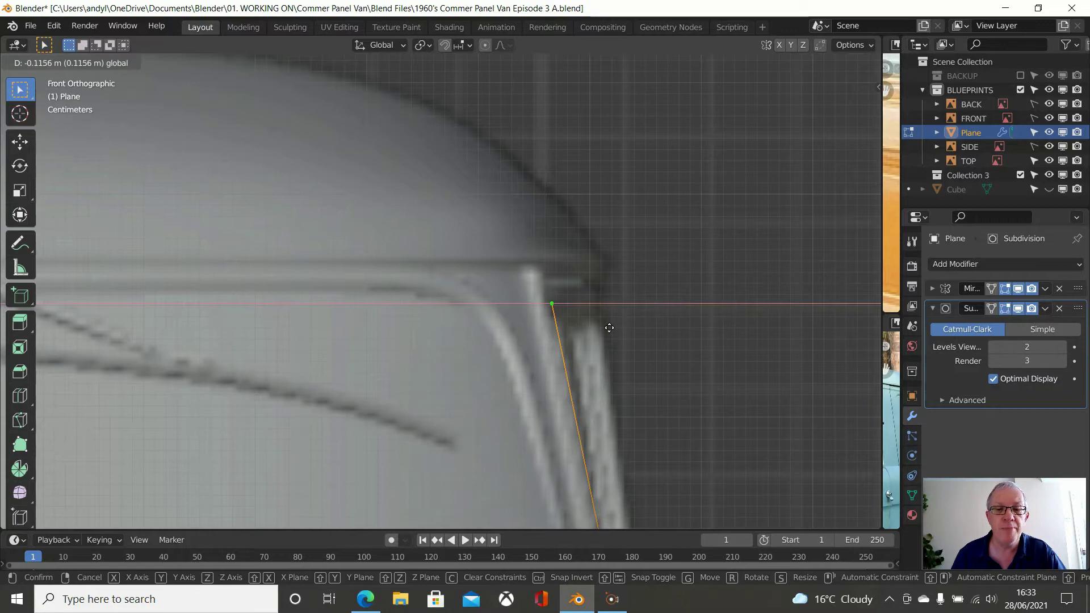
pyautogui.click(610, 327)
pyautogui.scroll(-2, 609, 328)
# In the top view, move the top edge loop slightly outward along X to the roof's side edge, and check it against the front blueprint
pyautogui.moveTo(609, 328); pyautogui.dragTo(532, 349, button='middle')
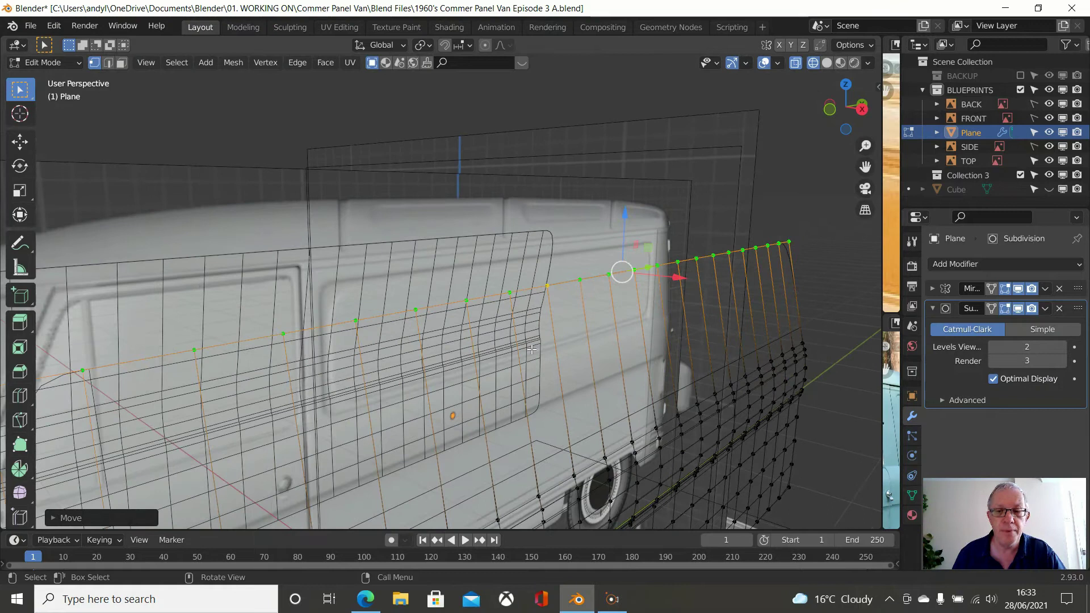
pyautogui.press('KP_7')
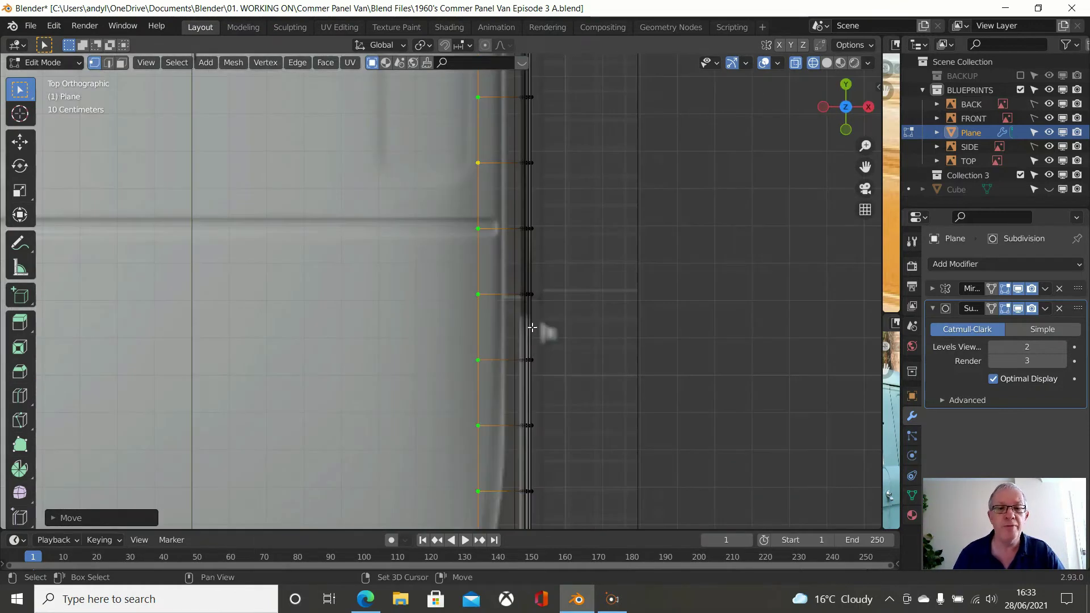
pyautogui.scroll(-2, 534, 310)
pyautogui.moveTo(530, 300); pyautogui.dragTo(487, 192, button='middle')
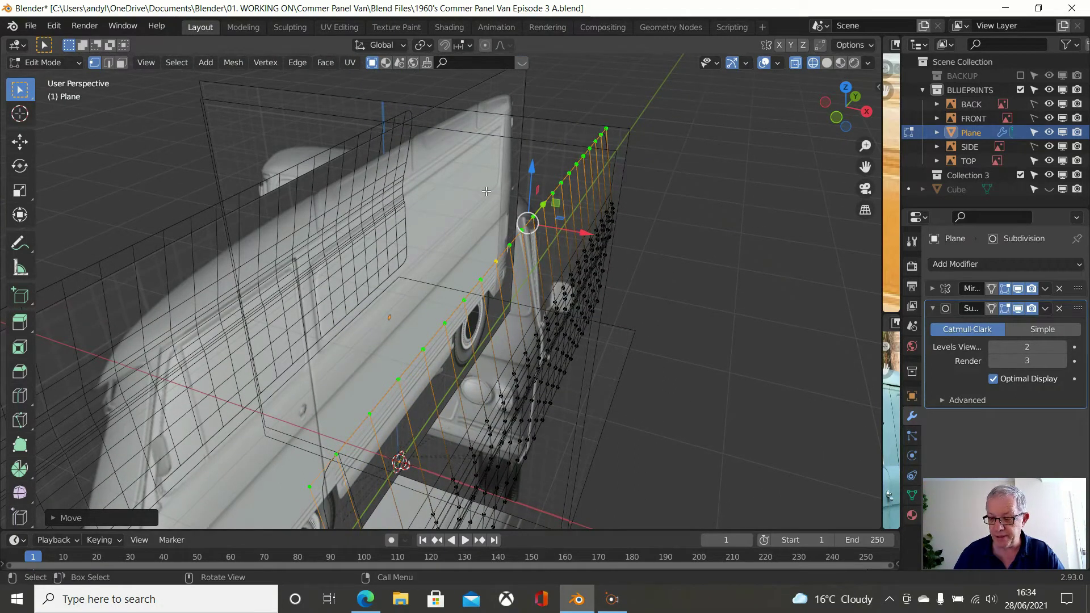
pyautogui.press('KP_7')
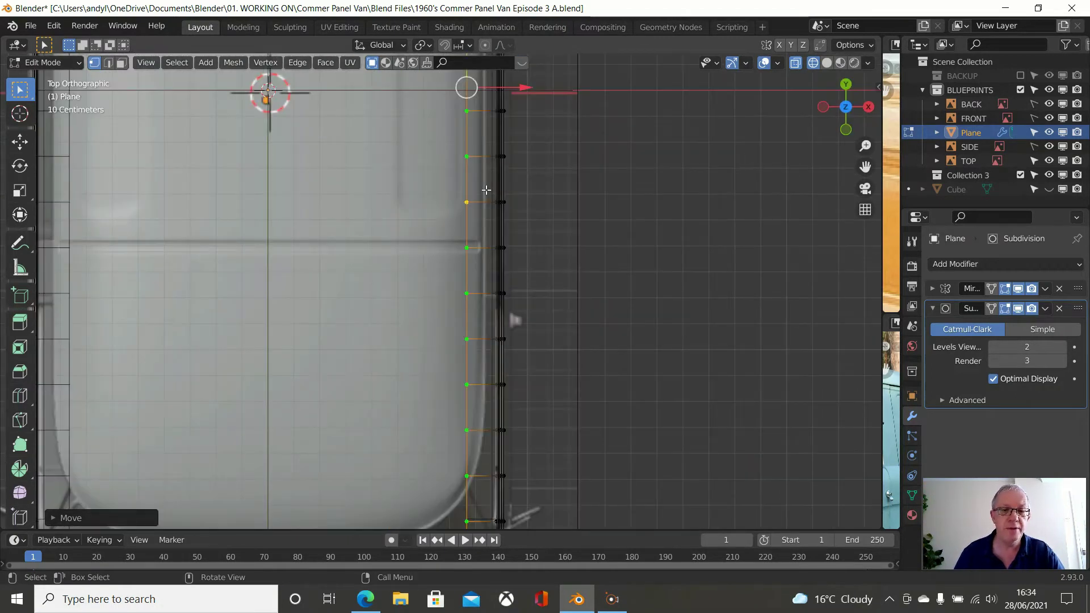
pyautogui.moveTo(516, 86); pyautogui.dragTo(523, 91)
pyautogui.scroll(-2, 537, 235)
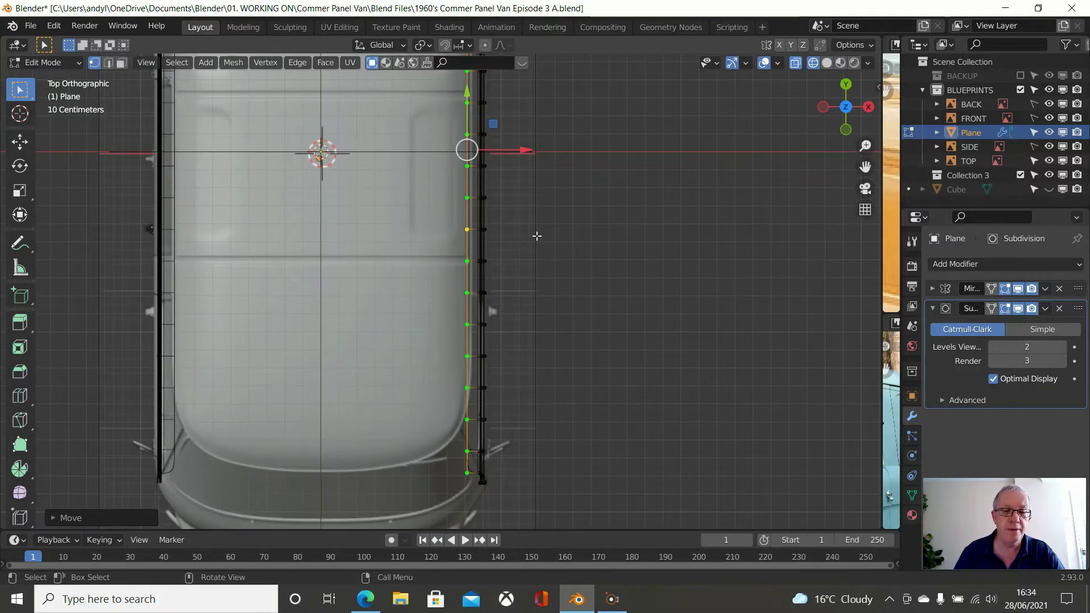
pyautogui.press('KP_1')
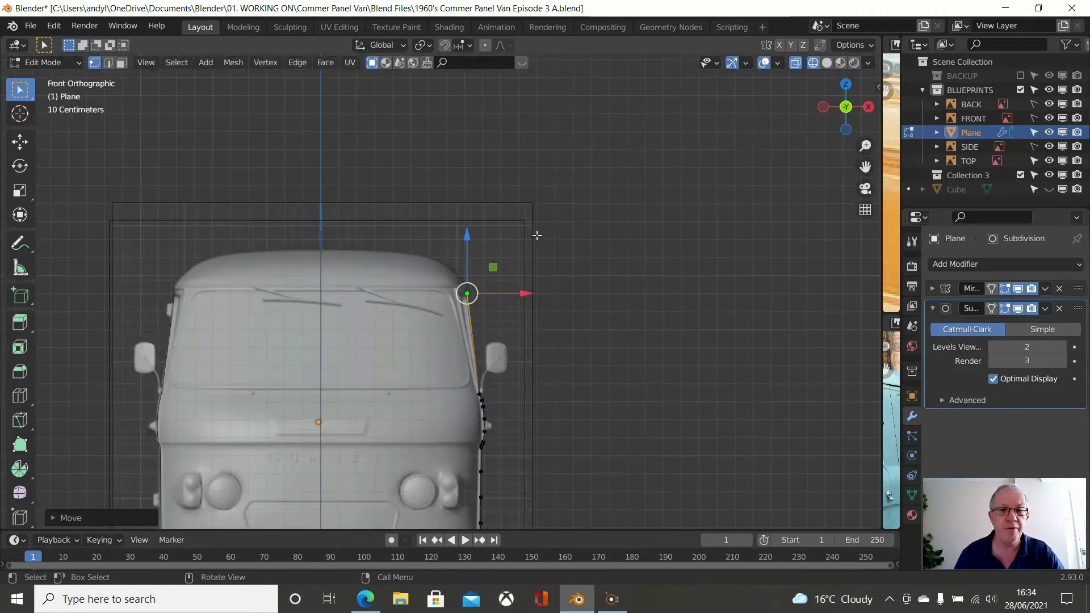
pyautogui.scroll(4, 537, 236)
pyautogui.scroll(3, 608, 276)
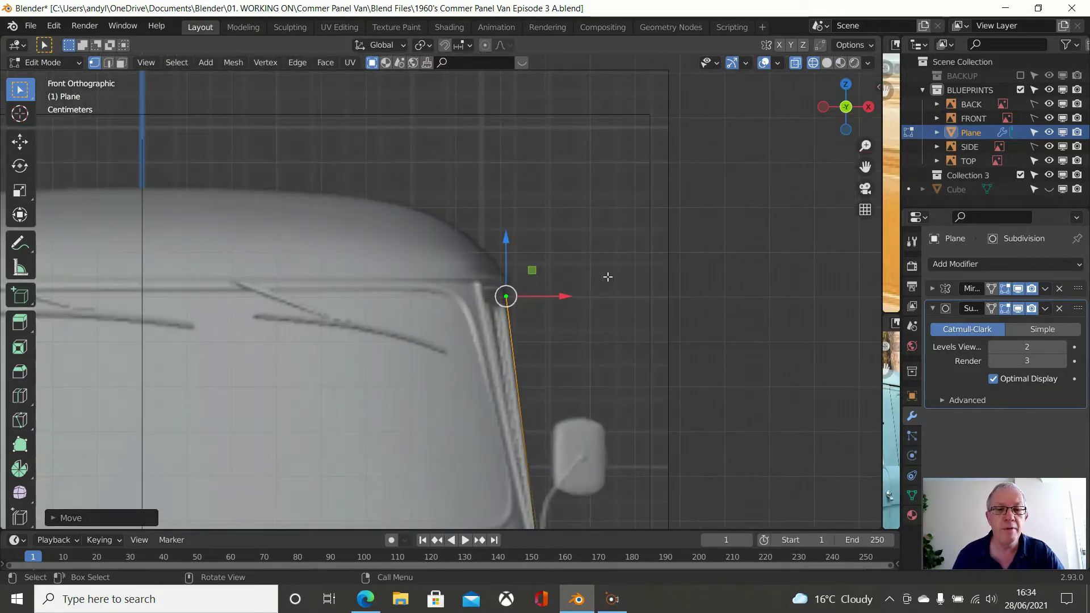
# In the top view, move the top-edge vertex where the roof starts to curve near the front slightly inward along X
pyautogui.scroll(-1, 608, 276)
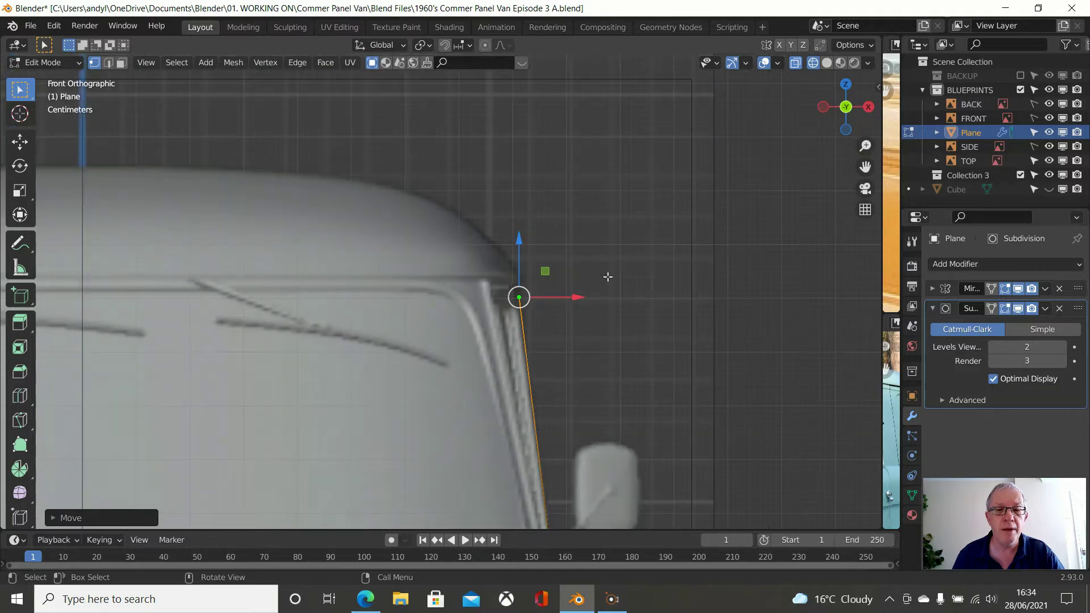
pyautogui.scroll(-1, 608, 276)
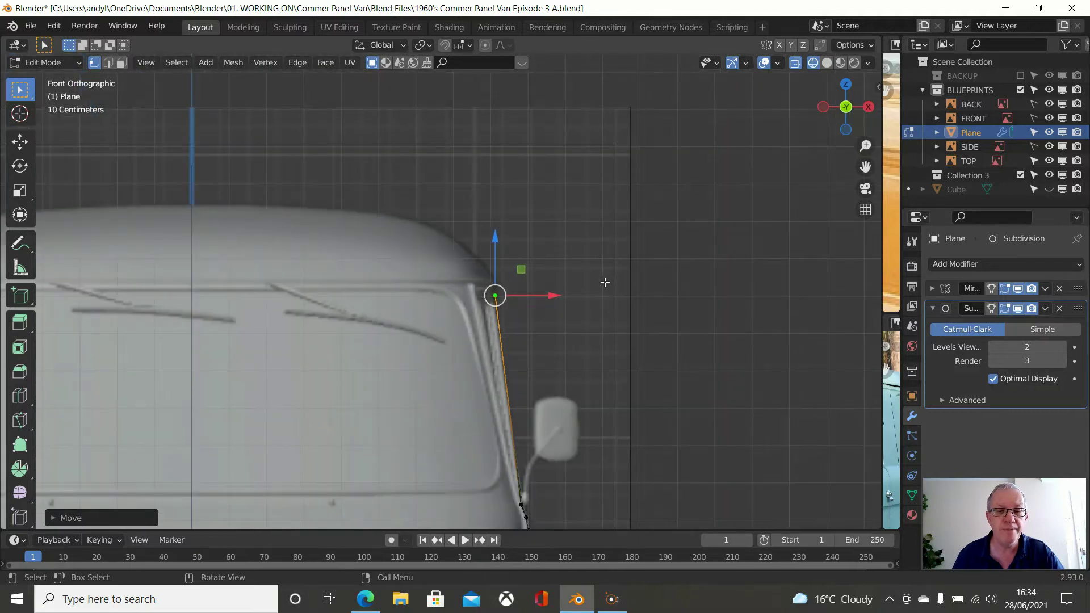
pyautogui.moveTo(591, 284); pyautogui.dragTo(528, 312, button='middle')
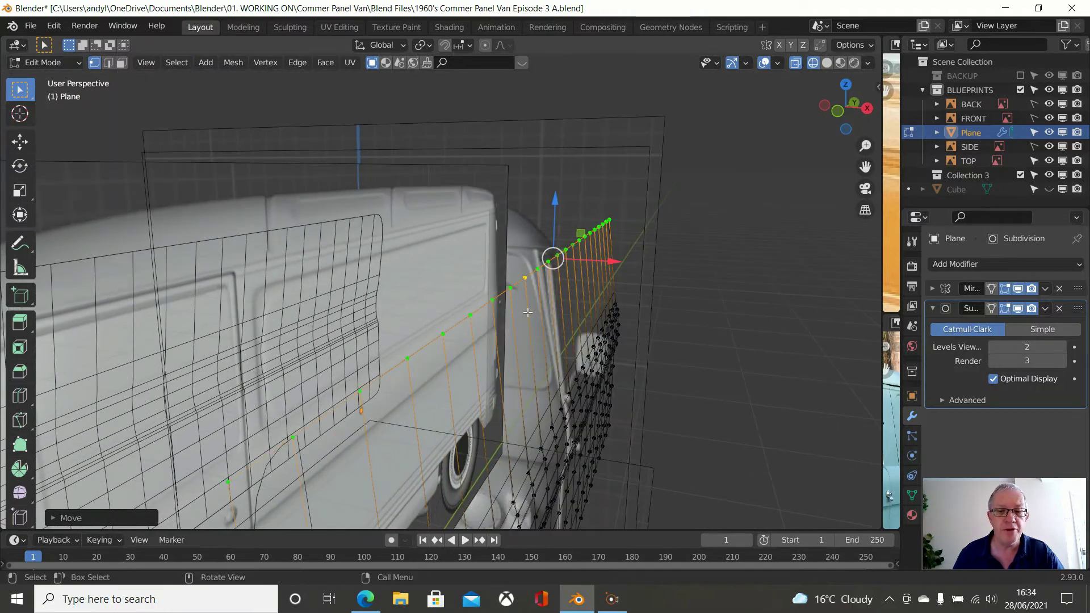
pyautogui.press('KP_7')
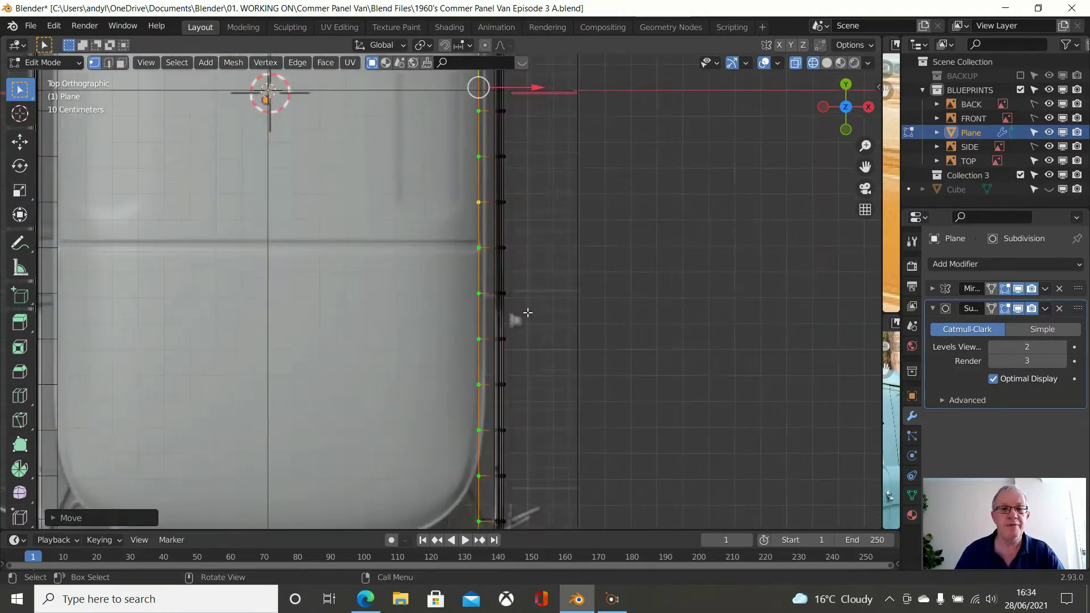
pyautogui.scroll(2, 528, 315)
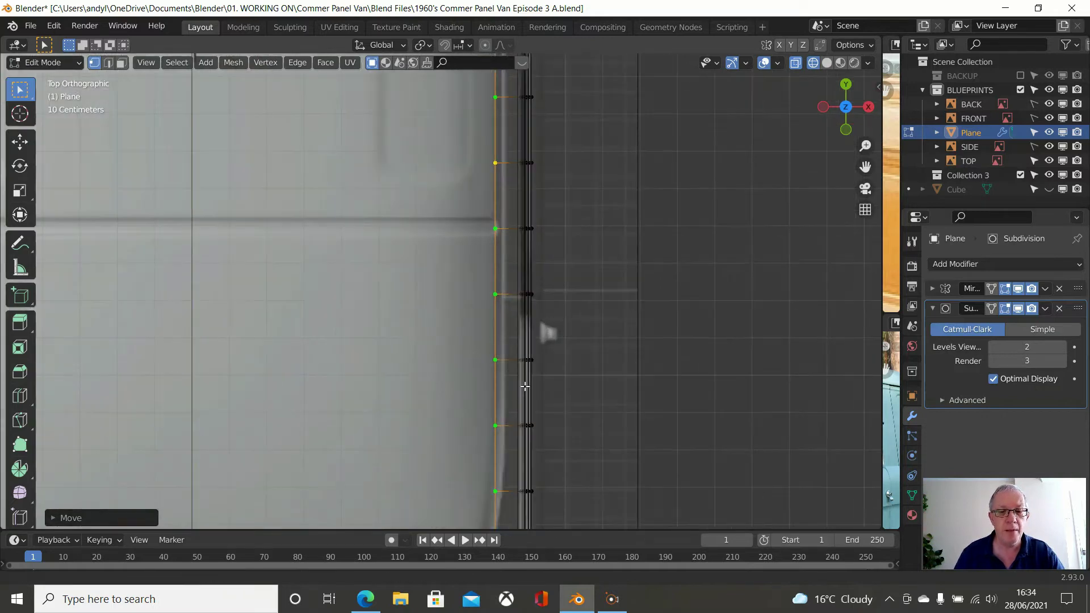
pyautogui.keyDown('shift'); pyautogui.moveTo(525, 386); pyautogui.dragTo(514, 363, button='middle'); pyautogui.keyUp('shift')
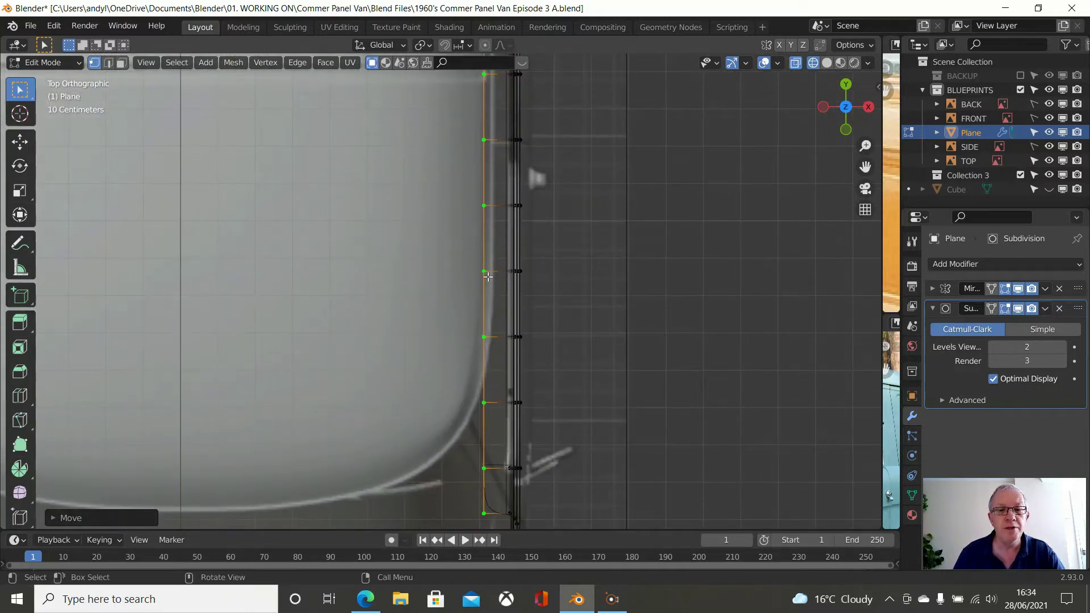
pyautogui.click(484, 272)
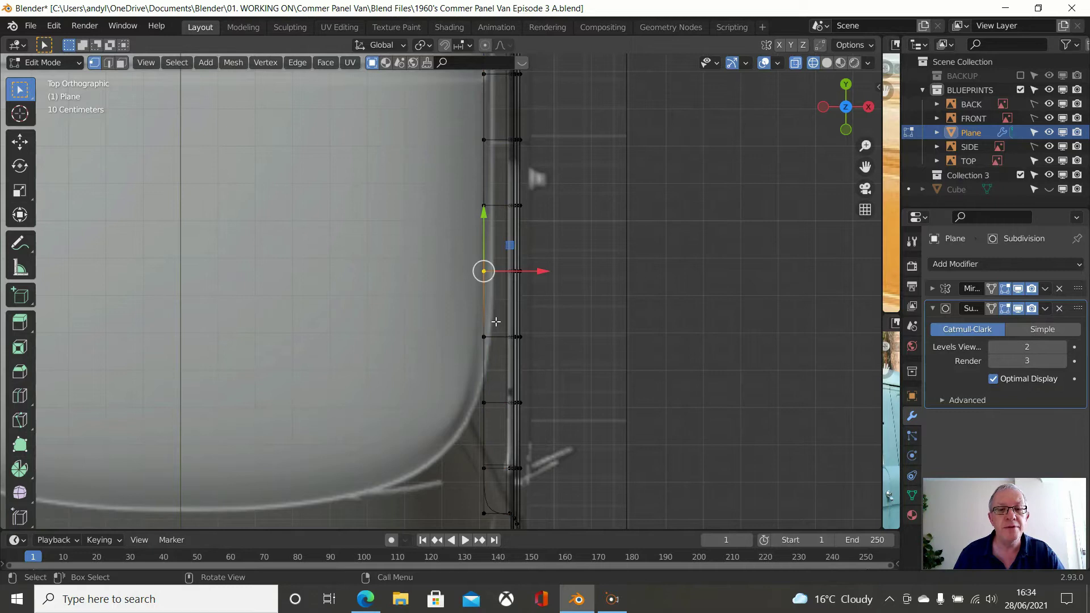
pyautogui.click(487, 338)
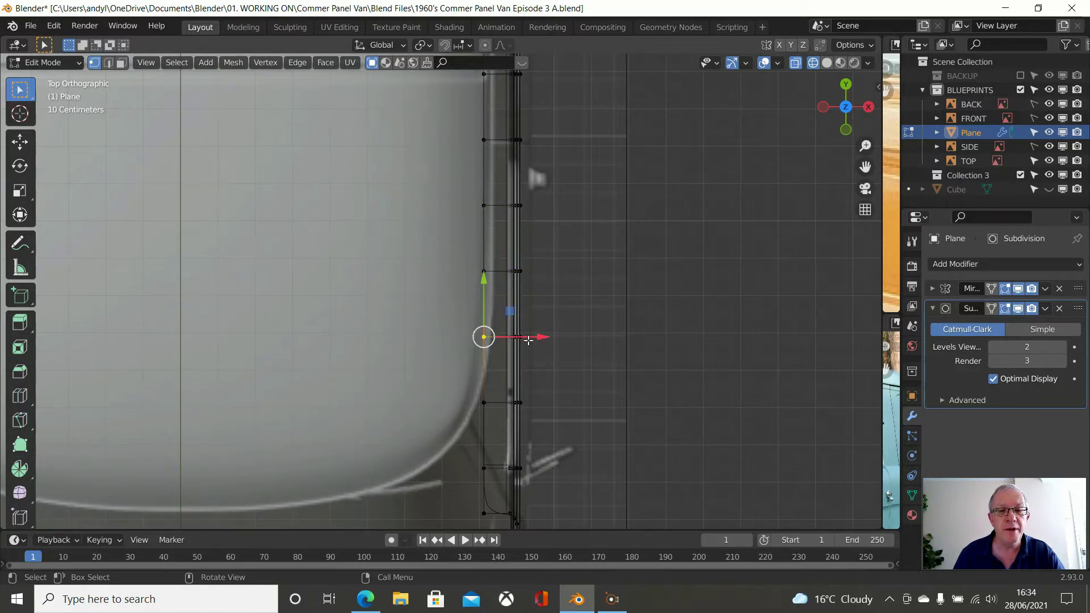
pyautogui.press('g')
pyautogui.press('x')
pyautogui.click(525, 343)
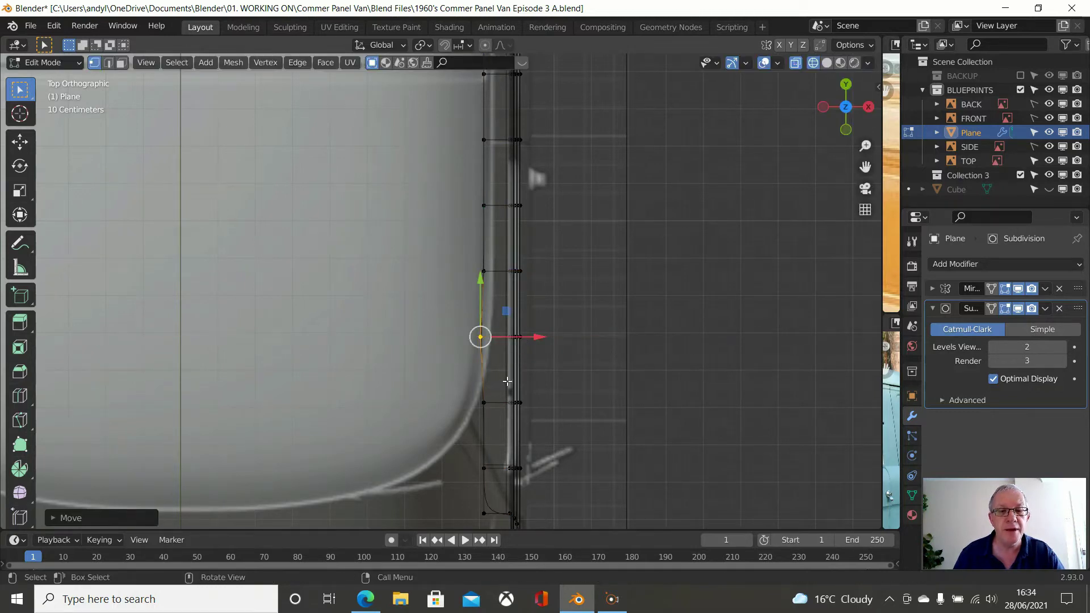
# Move the next top-edge vertex towards the front inward along X onto the roof's corner curve
pyautogui.click(486, 403)
pyautogui.press('g')
pyautogui.press('x')
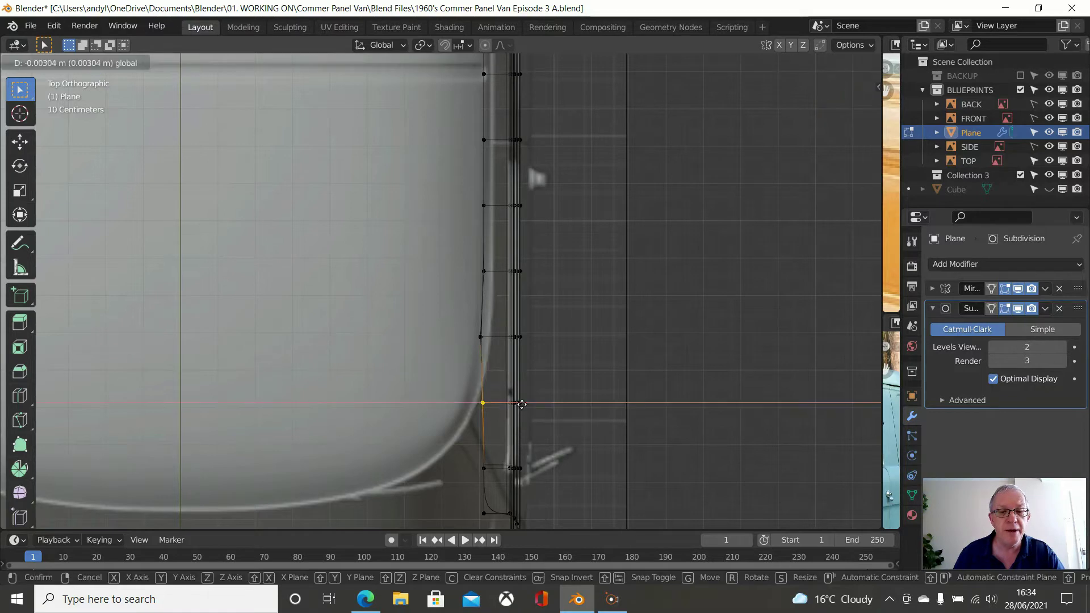
pyautogui.click(508, 406)
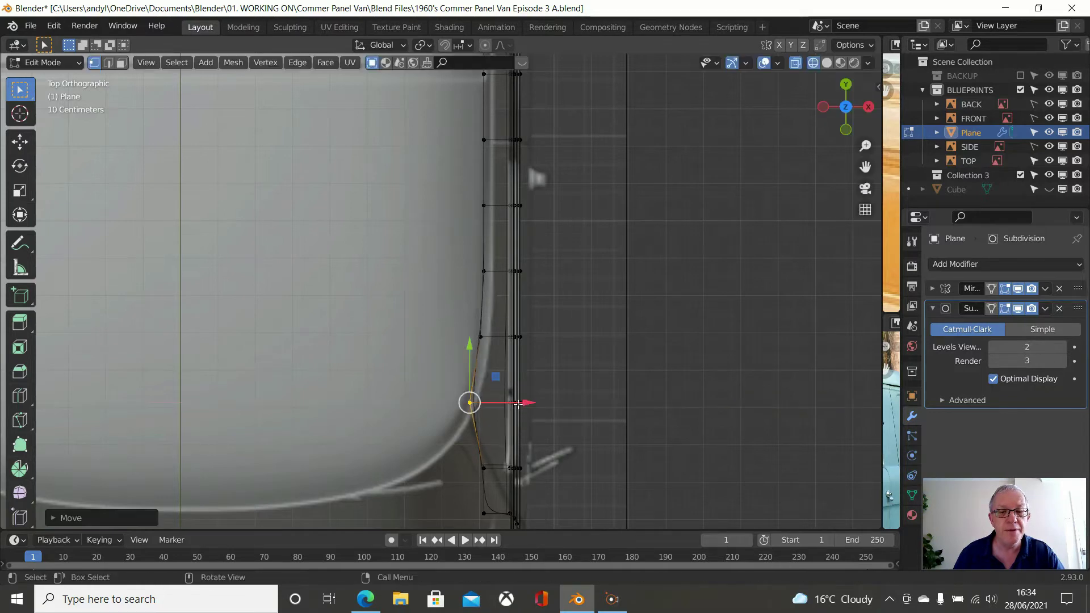
# Move the two foremost top-edge vertices inward along X by about 0.034 m, in line with the vertex behind them
pyautogui.scroll(-3, 511, 406)
pyautogui.keyDown('shift'); pyautogui.moveTo(519, 405); pyautogui.dragTo(497, 360, button='middle'); pyautogui.keyUp('shift')
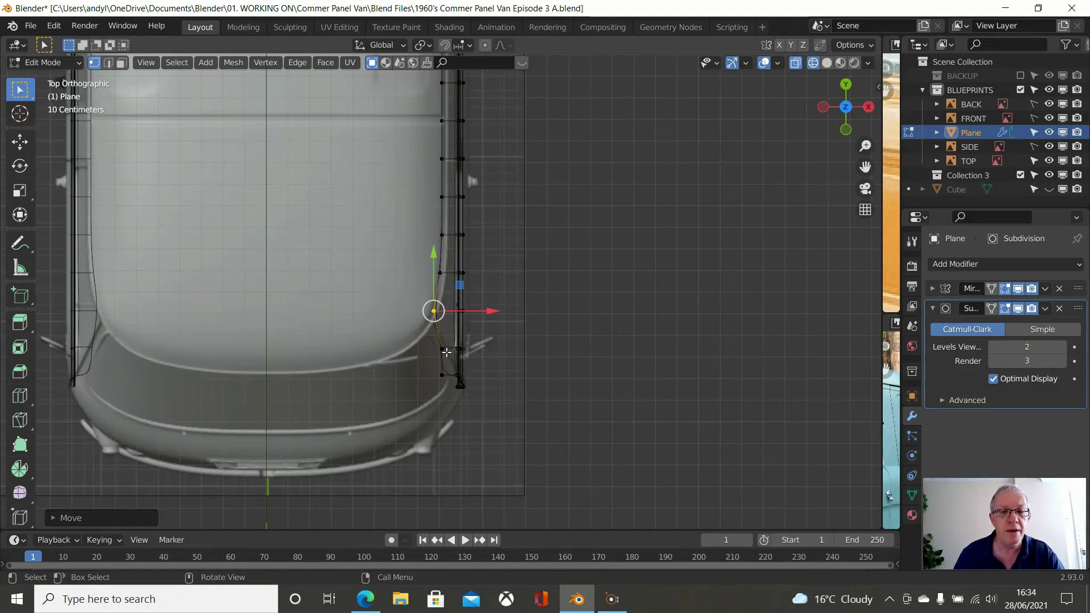
pyautogui.click(447, 352)
pyautogui.press('g')
pyautogui.press('x')
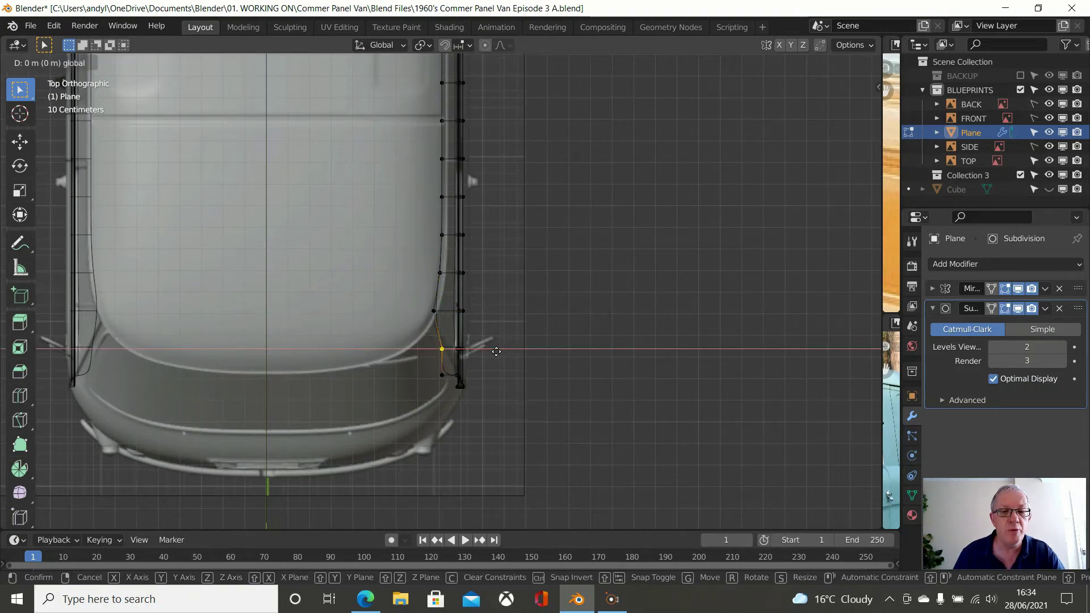
pyautogui.click(491, 354)
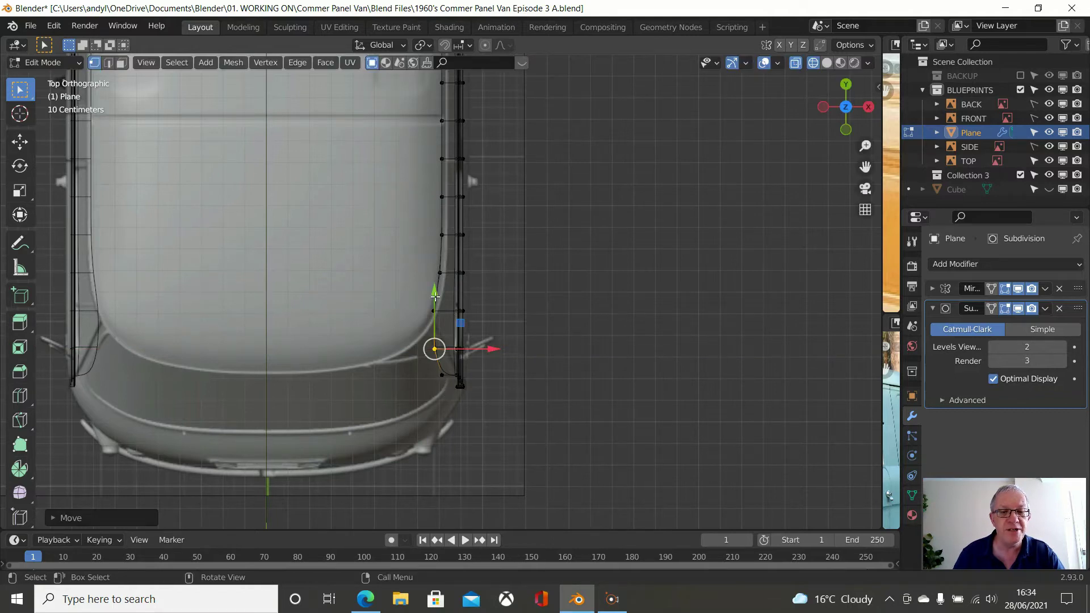
pyautogui.click(442, 375)
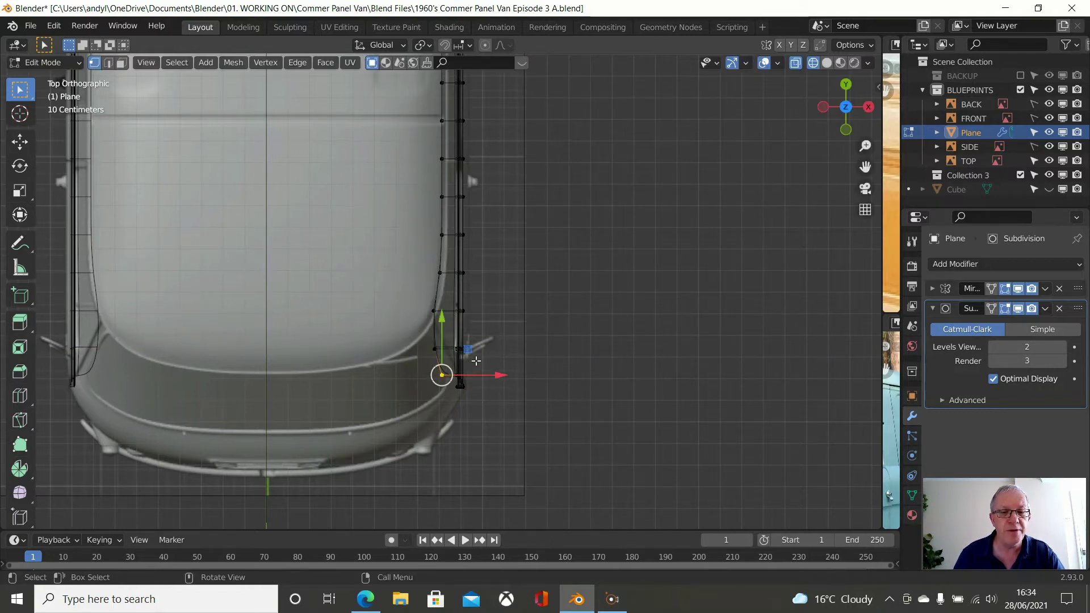
pyautogui.press('g')
pyautogui.press('x')
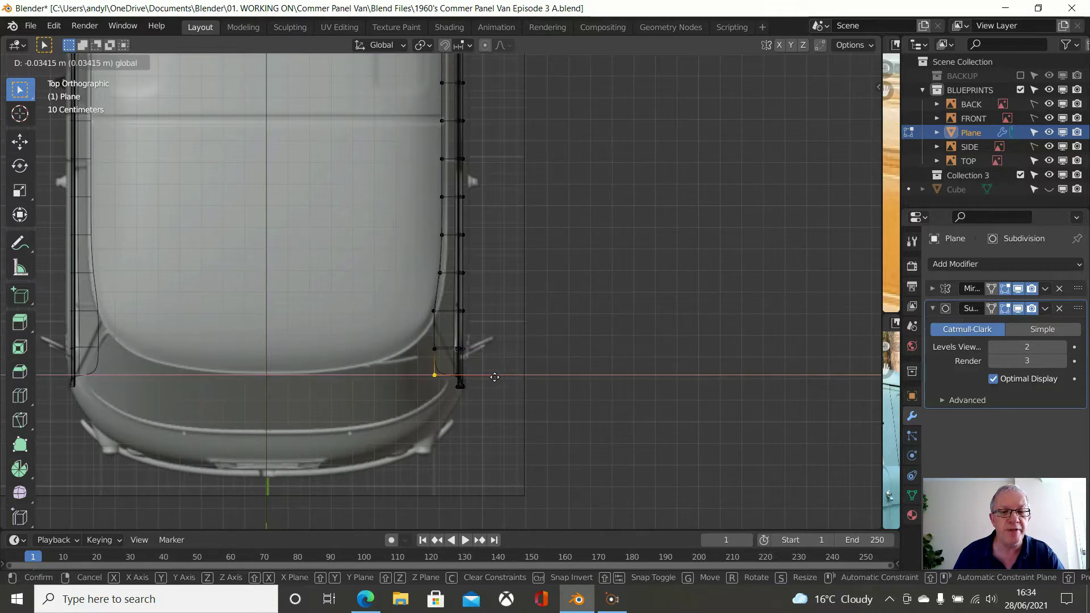
pyautogui.click(495, 377)
# In the right side view, select the entire top edge of the upper panel from its front vertex to its rear vertex
pyautogui.scroll(-2, 507, 365)
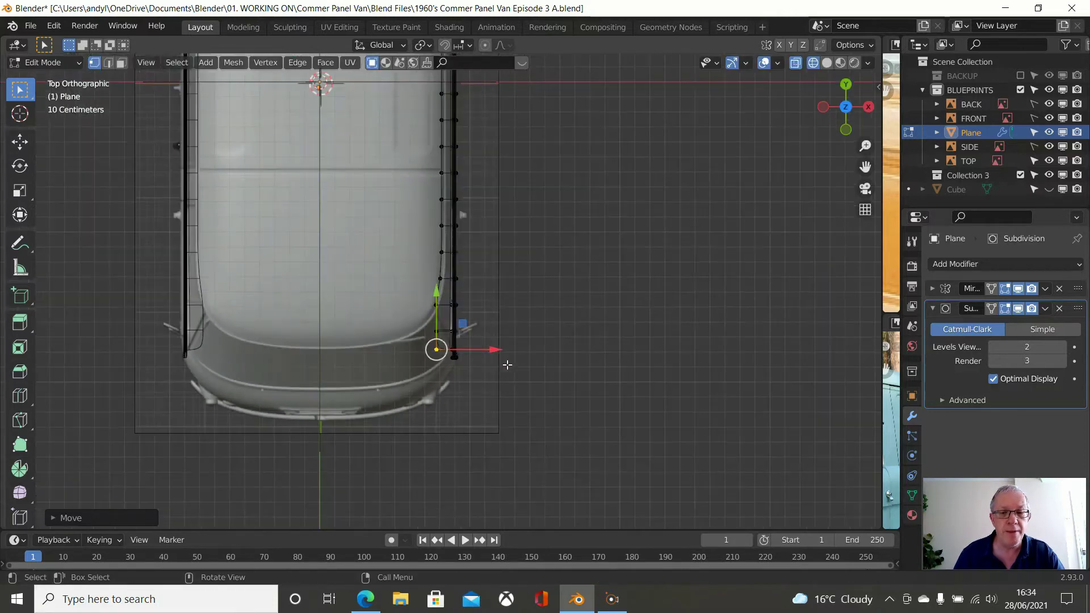
pyautogui.press('KP_3')
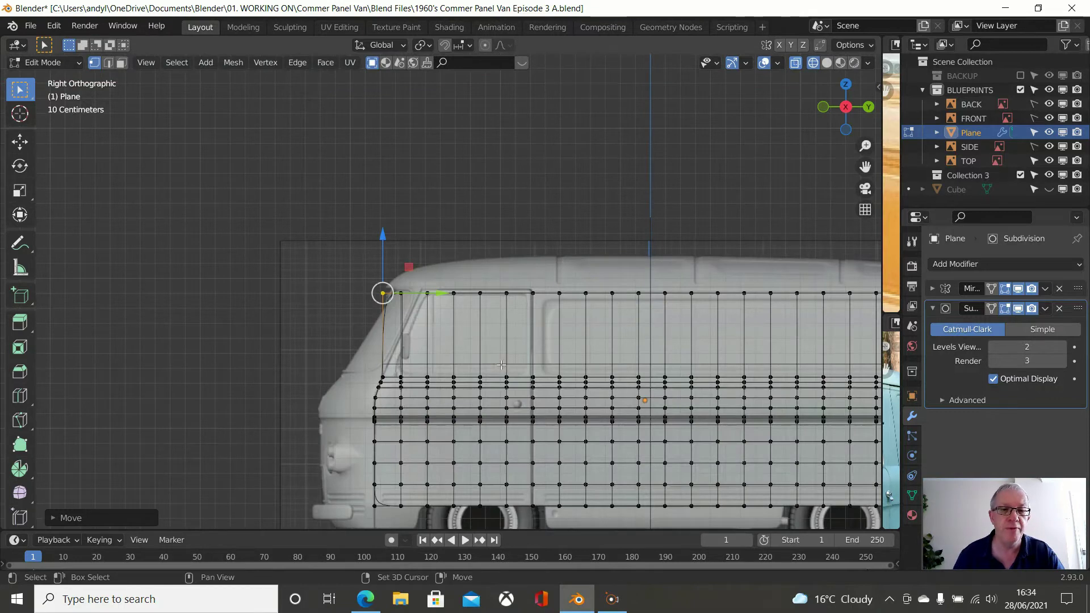
pyautogui.keyDown('shift'); pyautogui.moveTo(501, 365); pyautogui.dragTo(403, 369, button='middle'); pyautogui.keyUp('shift')
pyautogui.scroll(5, 403, 370)
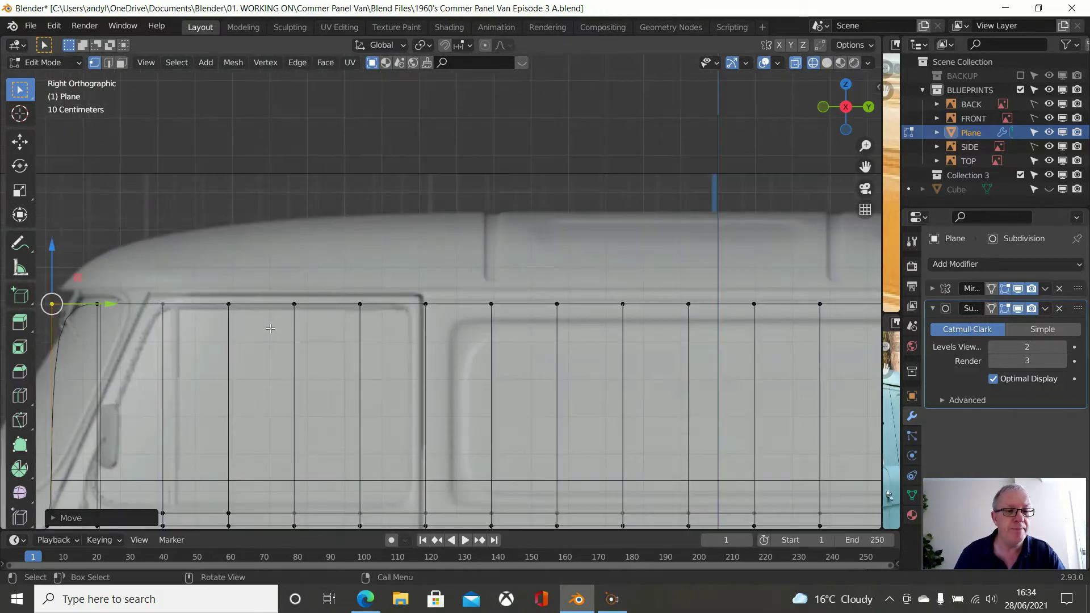
pyautogui.keyDown('shift'); pyautogui.moveTo(292, 305); pyautogui.dragTo(497, 276, button='middle'); pyautogui.keyUp('shift')
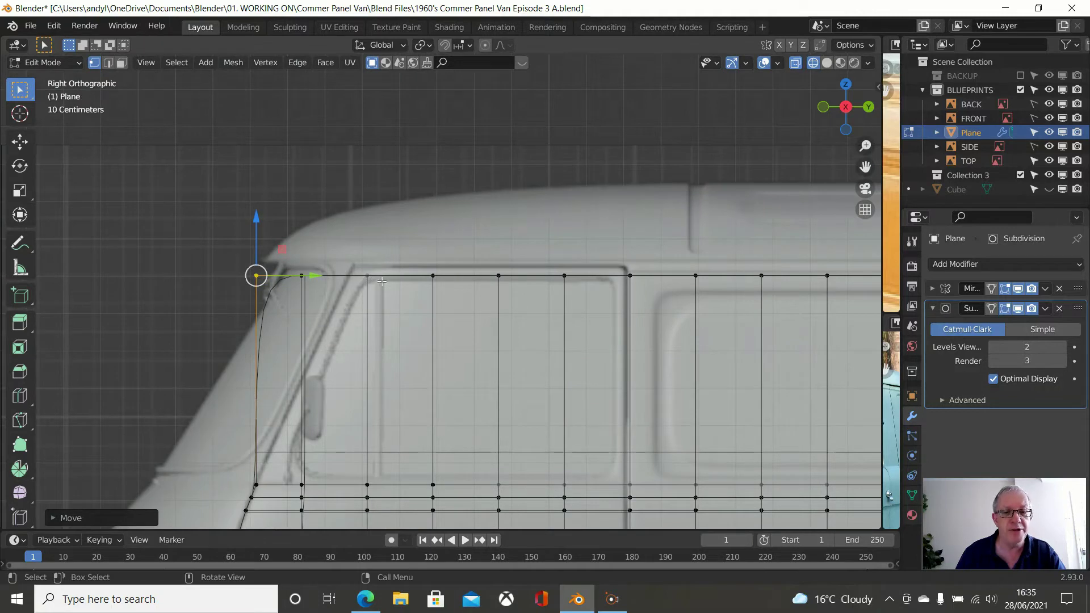
pyautogui.scroll(-5, 382, 281)
pyautogui.keyDown('shift'); pyautogui.moveTo(479, 294); pyautogui.dragTo(320, 325, button='middle'); pyautogui.keyUp('shift')
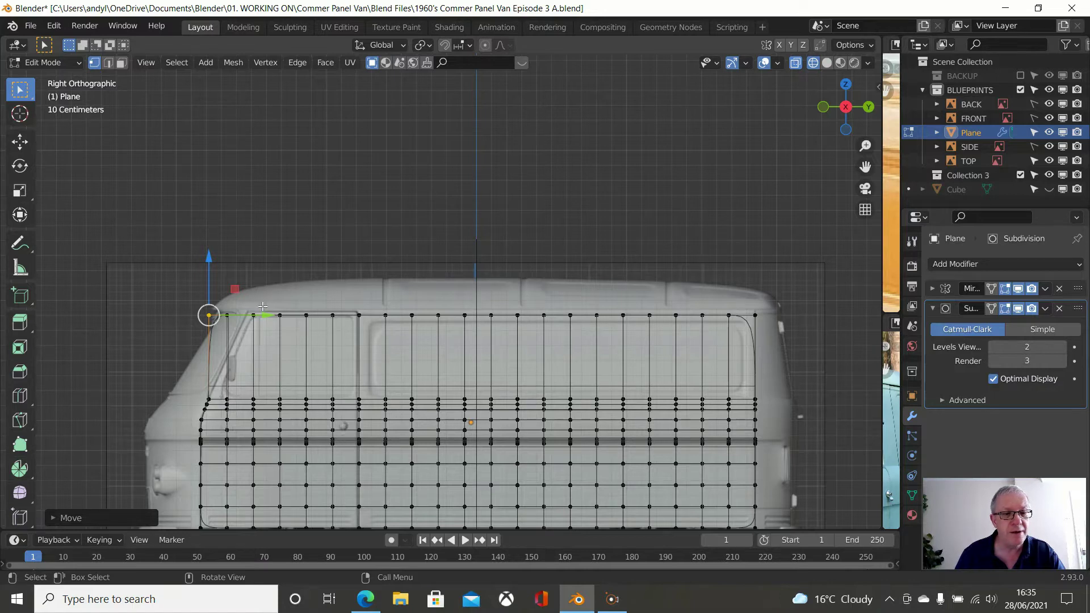
pyautogui.scroll(1, 227, 356)
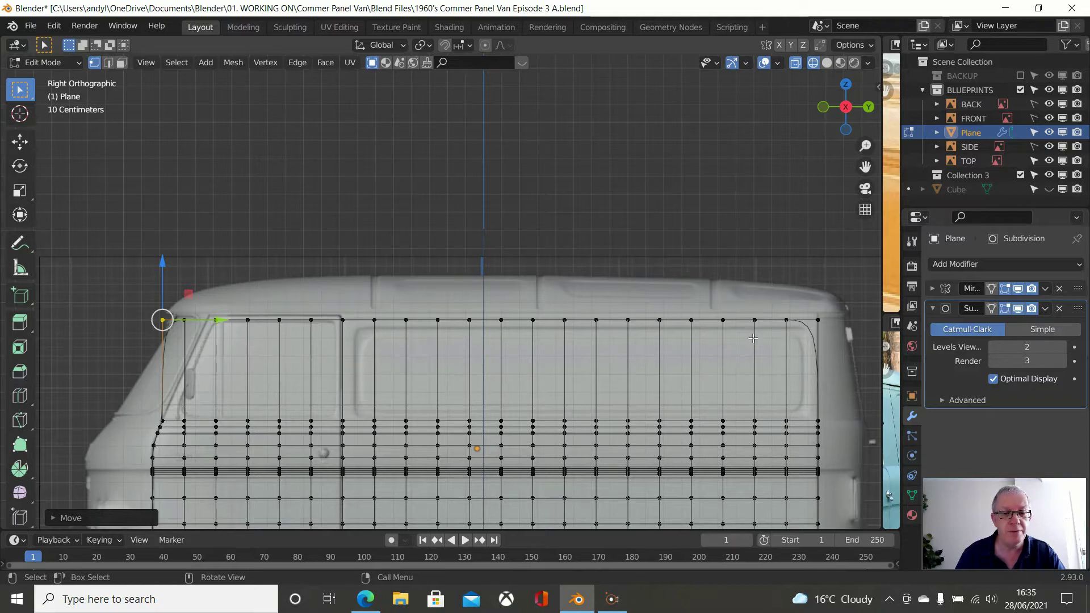
pyautogui.keyDown('ctrl'); pyautogui.click(817, 320); pyautogui.keyUp('ctrl')
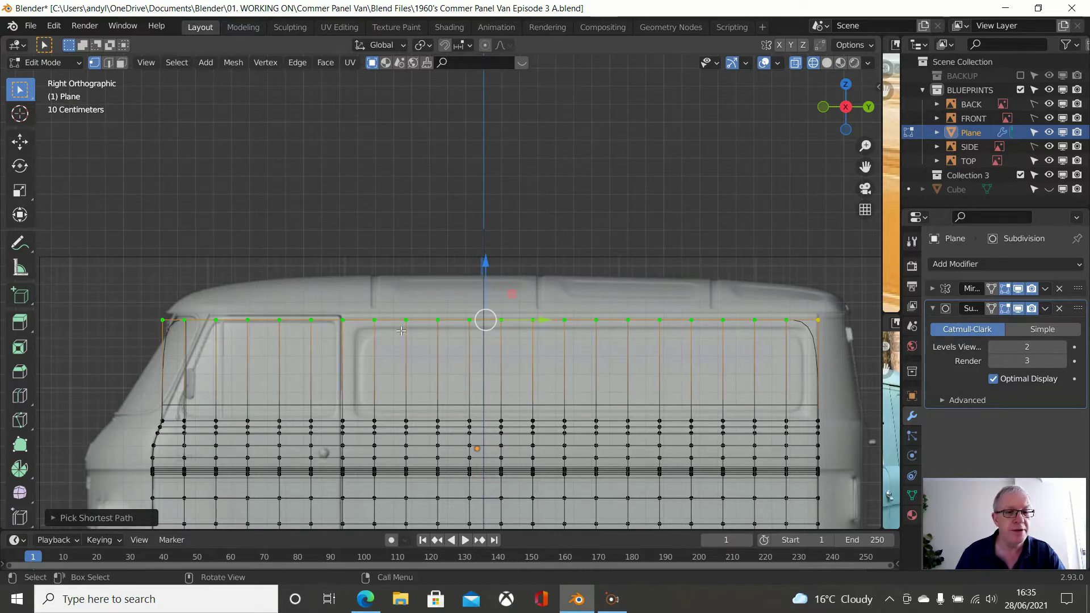
# Set the pivot point to Active Element and scale the top edge along Y to about 0.93 towards the rear vertex
pyautogui.click(422, 45)
pyautogui.click(449, 123)
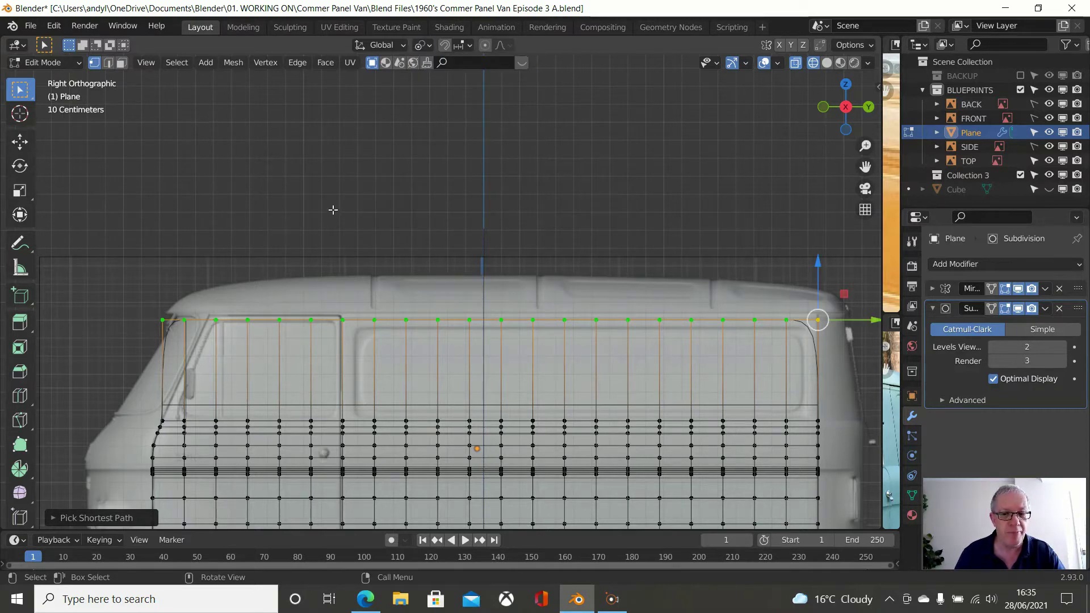
pyautogui.press('s')
pyautogui.press('y')
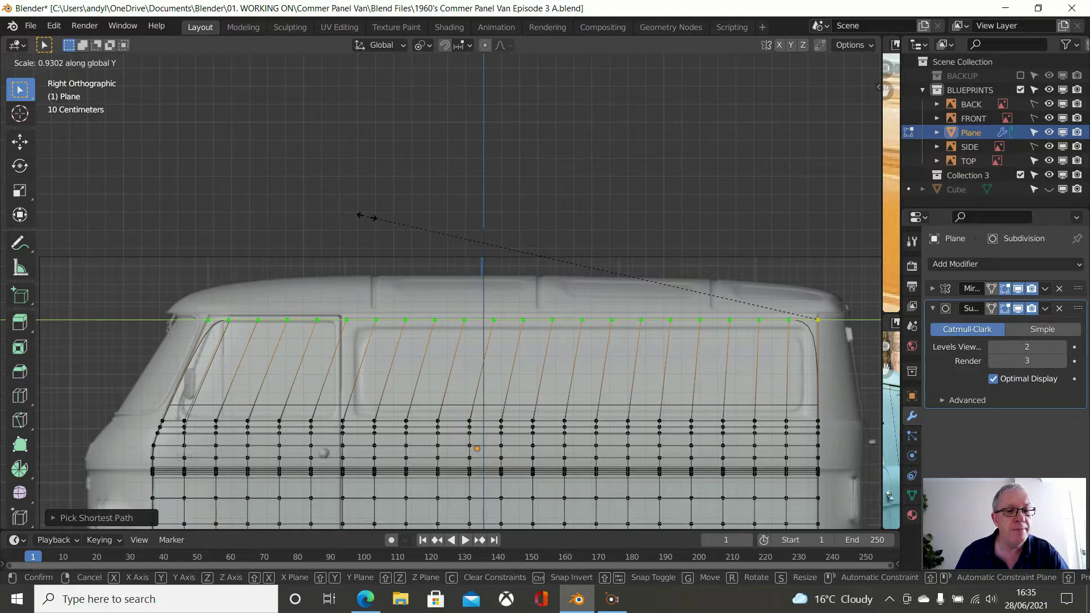
pyautogui.click(367, 217)
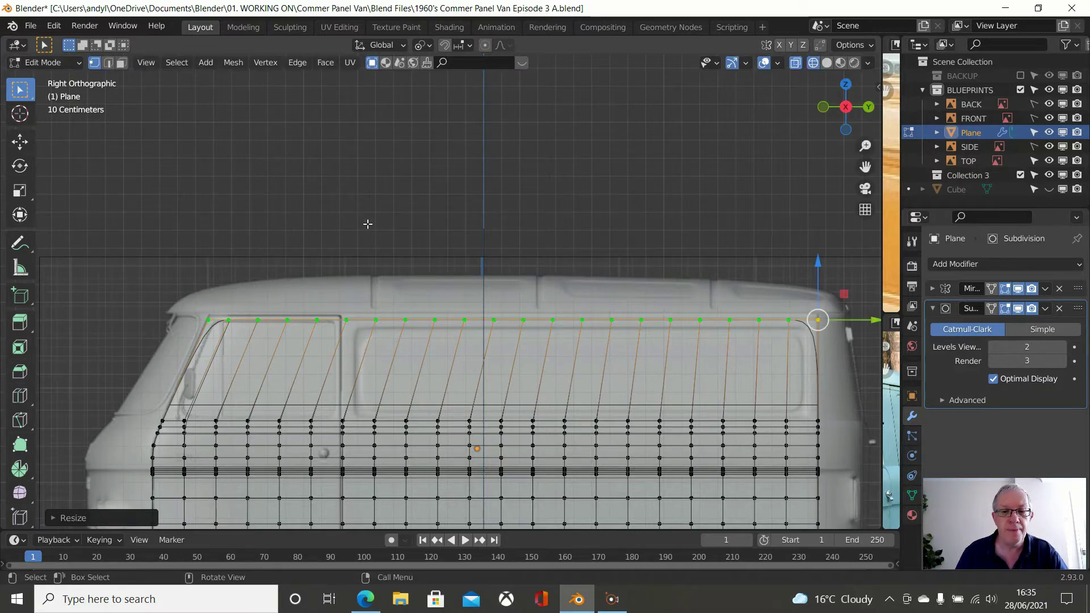
# Dissolve the second vertical edge loop from the front of the side panel with Dissolve Edges
pyautogui.scroll(2, 370, 236)
pyautogui.scroll(-3, 371, 238)
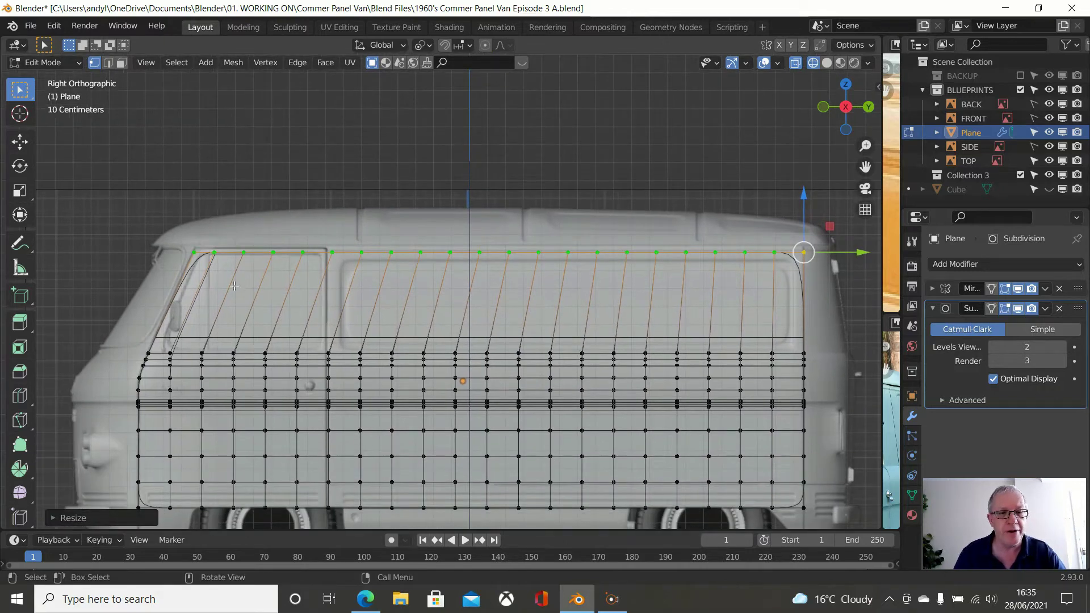
pyautogui.scroll(-1, 614, 273)
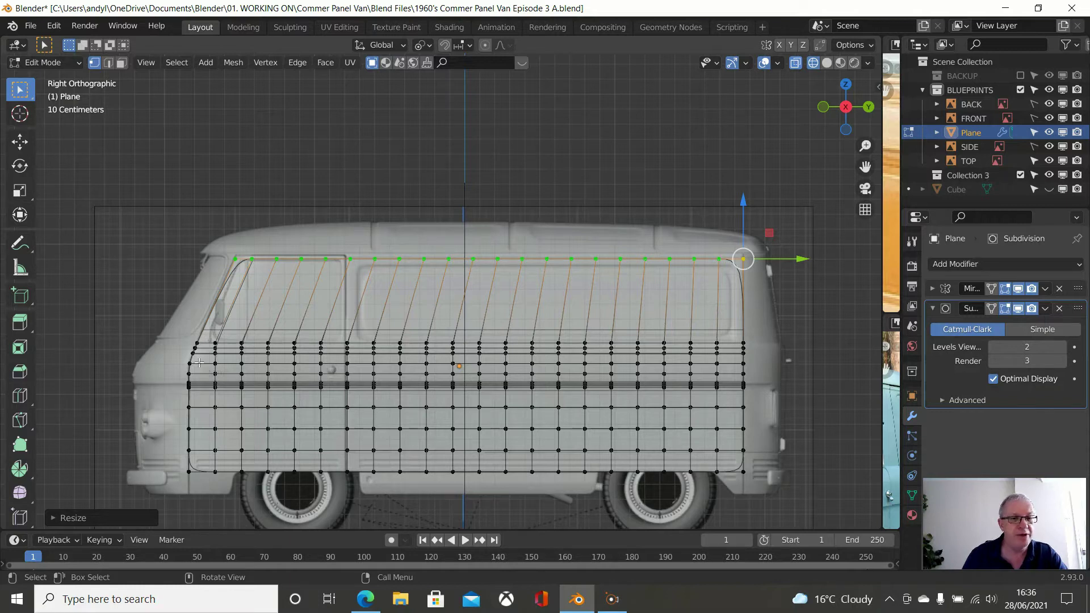
pyautogui.scroll(2, 220, 348)
pyautogui.scroll(-1, 220, 347)
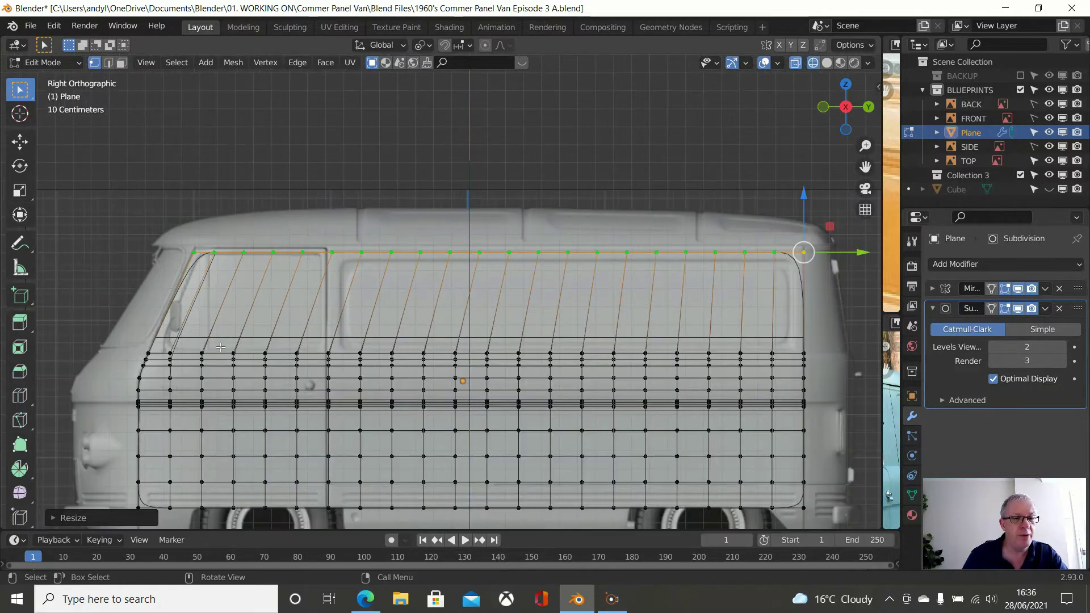
pyautogui.press('alt')
pyautogui.keyDown('alt'); pyautogui.click(192, 318); pyautogui.keyUp('alt')
pyautogui.scroll(-1, 263, 328)
pyautogui.scroll(-2, 263, 328)
pyautogui.scroll(2, 263, 329)
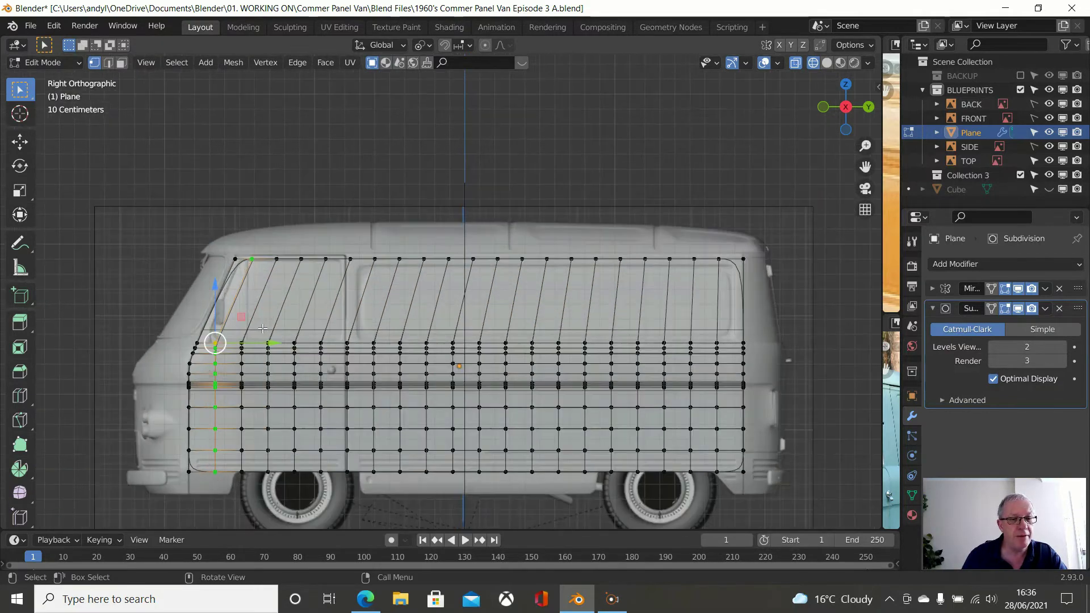
pyautogui.press('x')
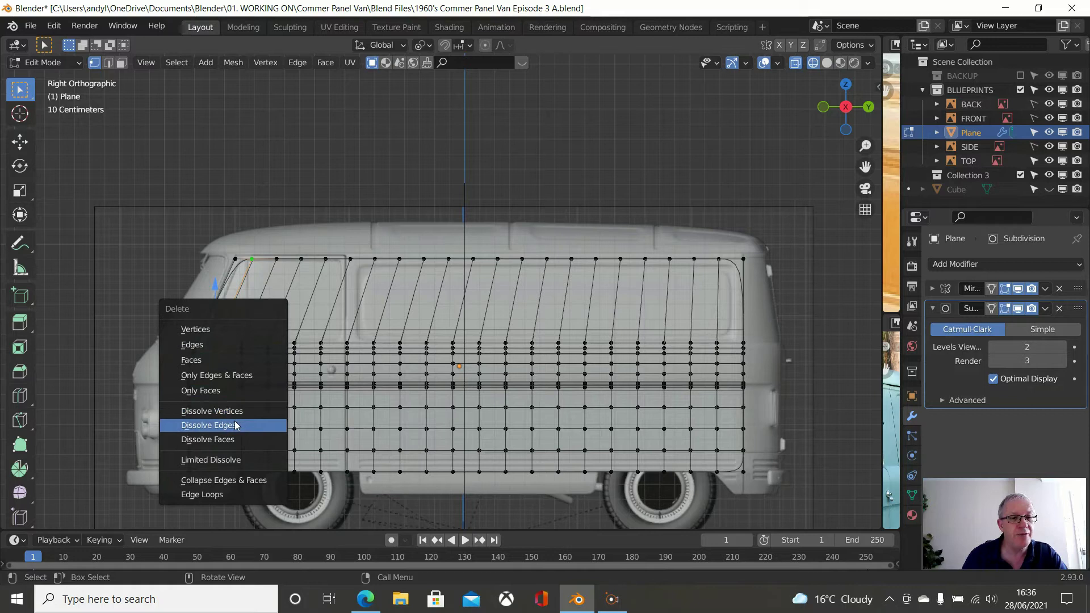
pyautogui.click(236, 425)
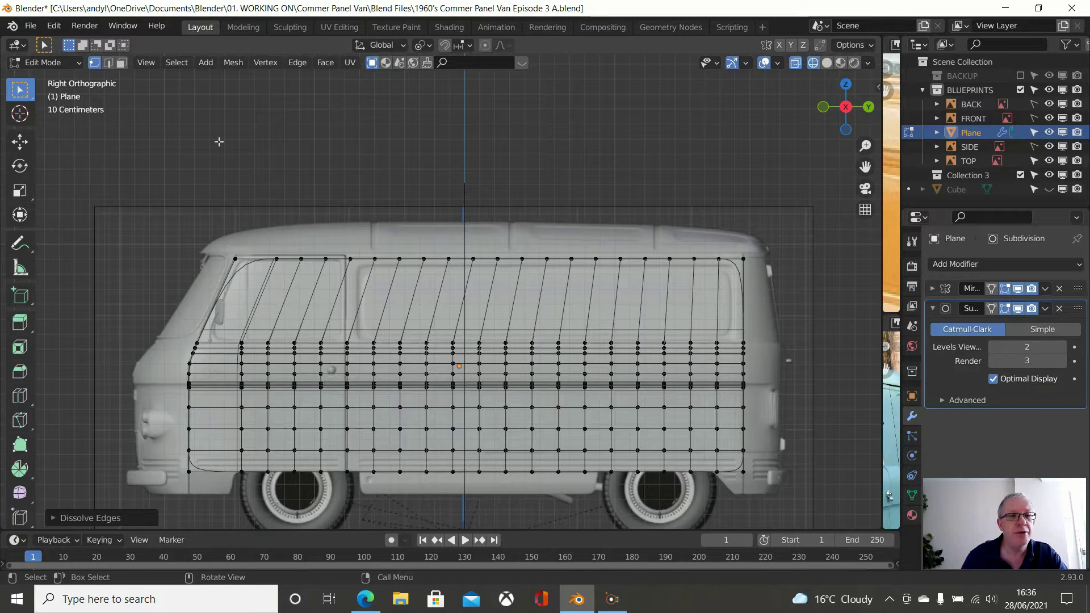
# Switch to edge selection and turn off the Subdivision modifier's viewport display
pyautogui.click(108, 63)
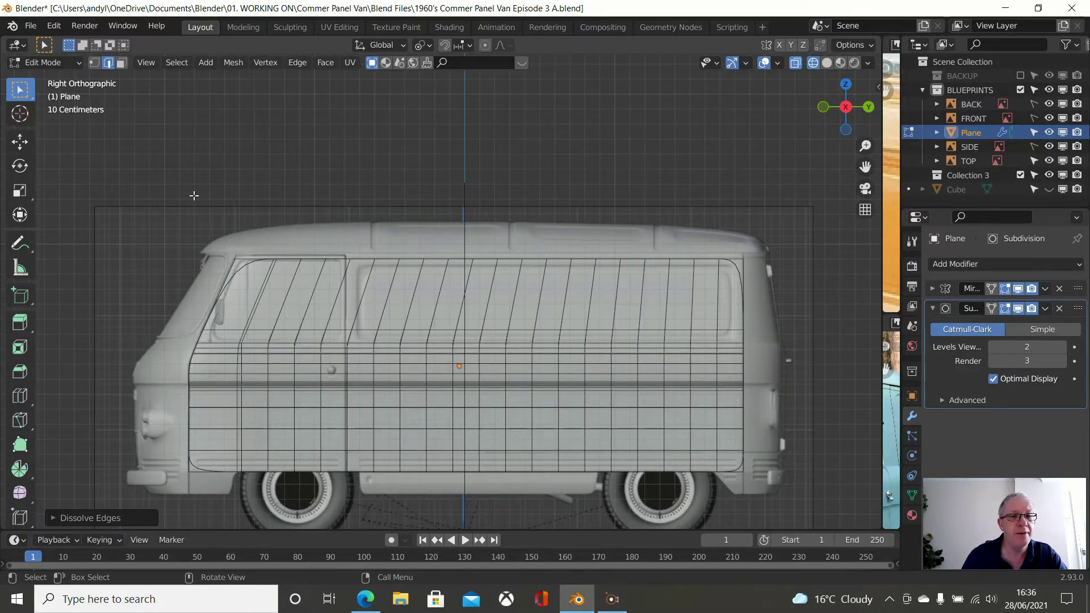
pyautogui.scroll(1, 273, 266)
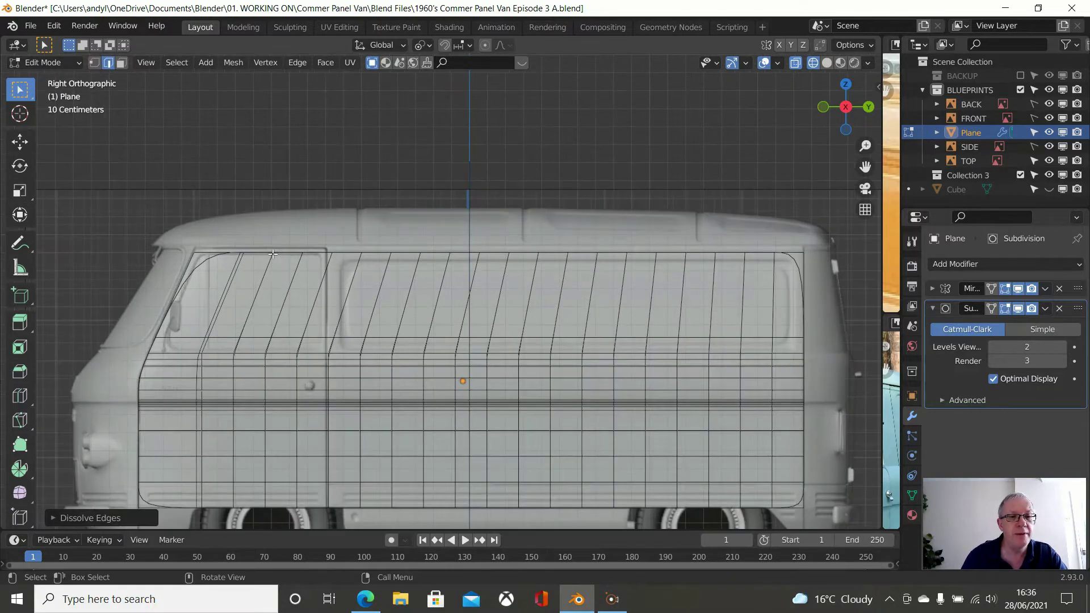
pyautogui.click(1018, 308)
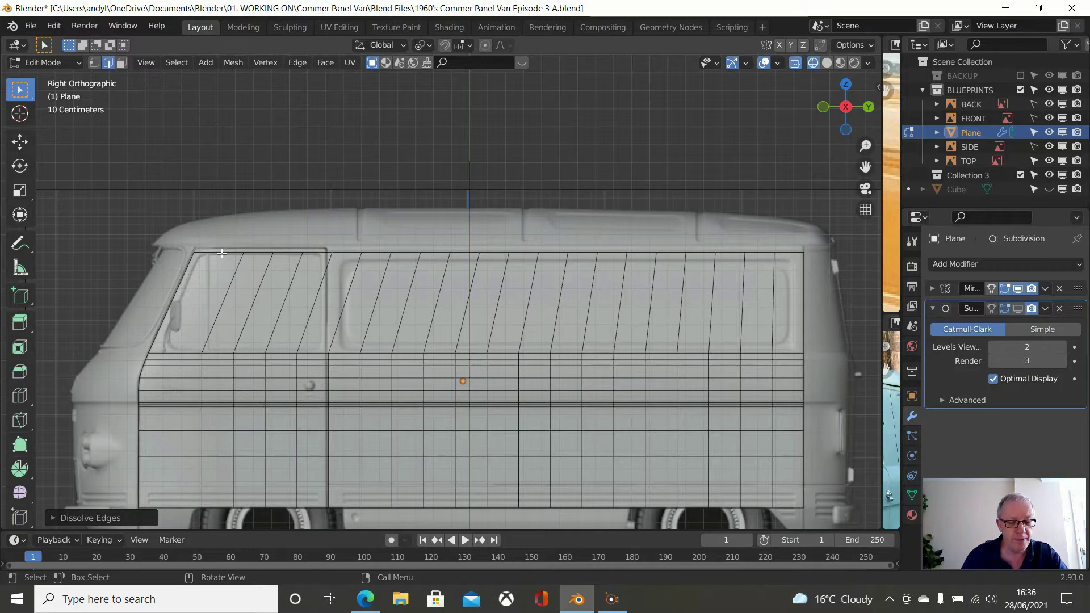
# Select the upper panel's top edge loop and distribute its vertices evenly with LoopTools Space
pyautogui.keyDown('alt'); pyautogui.click(223, 252); pyautogui.keyUp('alt')
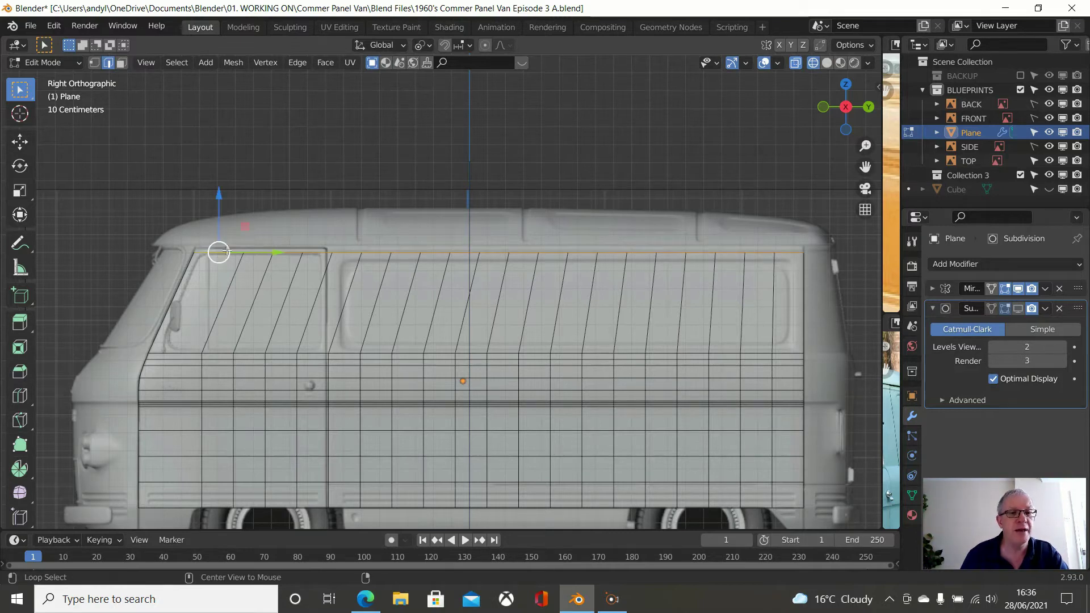
pyautogui.scroll(2, 492, 222)
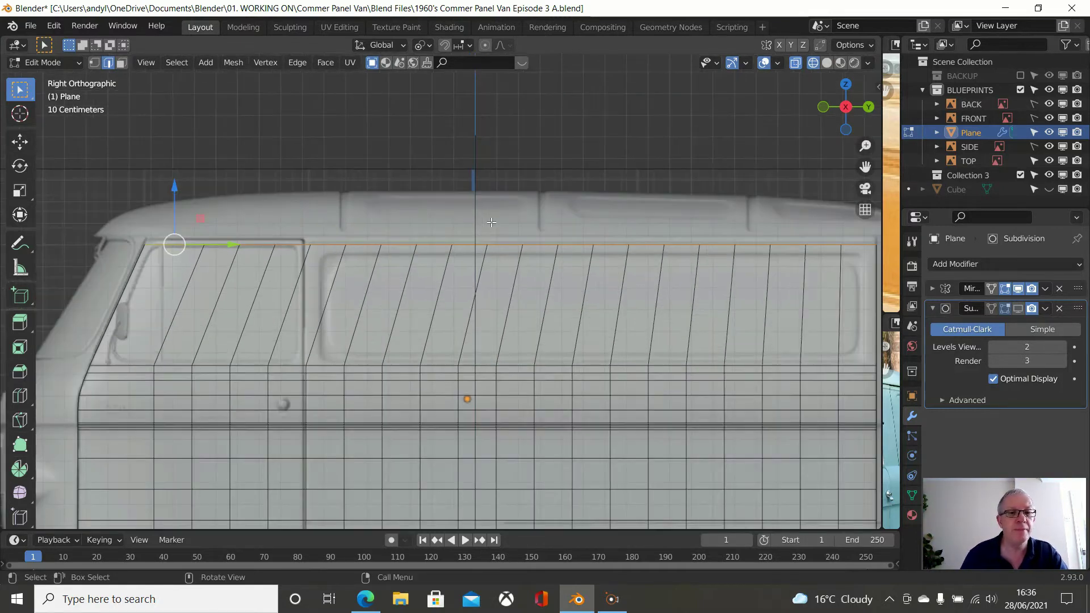
pyautogui.scroll(-2, 491, 222)
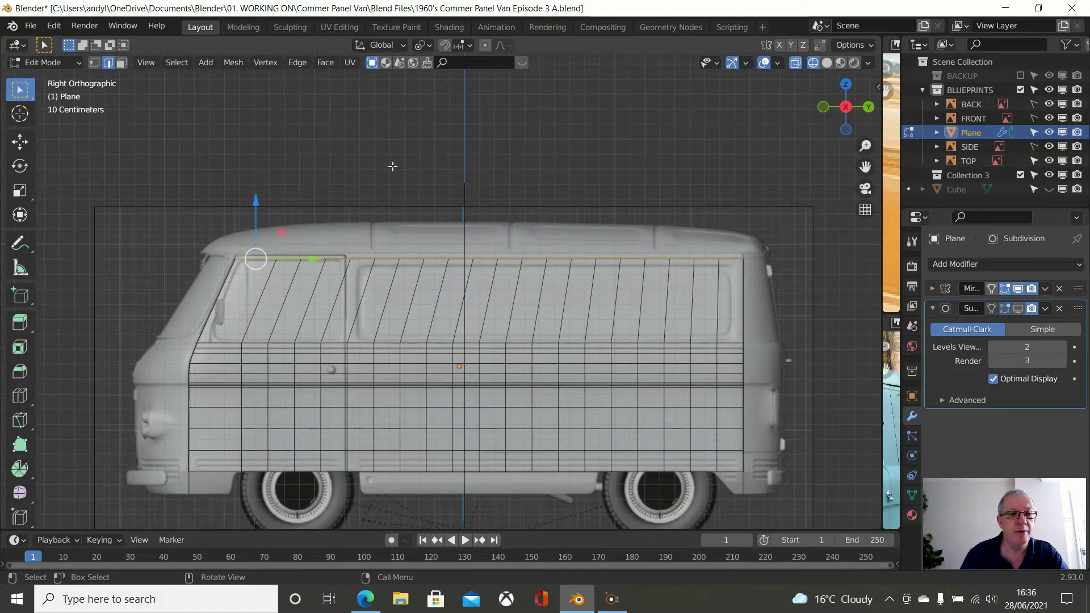
pyautogui.rightClick(94, 178)
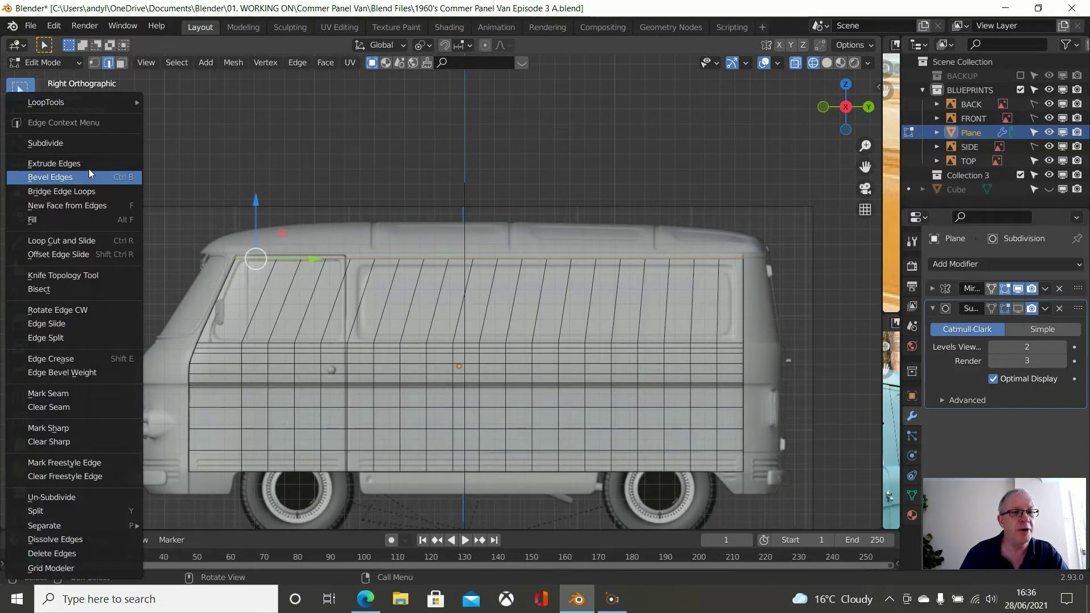
pyautogui.moveTo(67, 100)
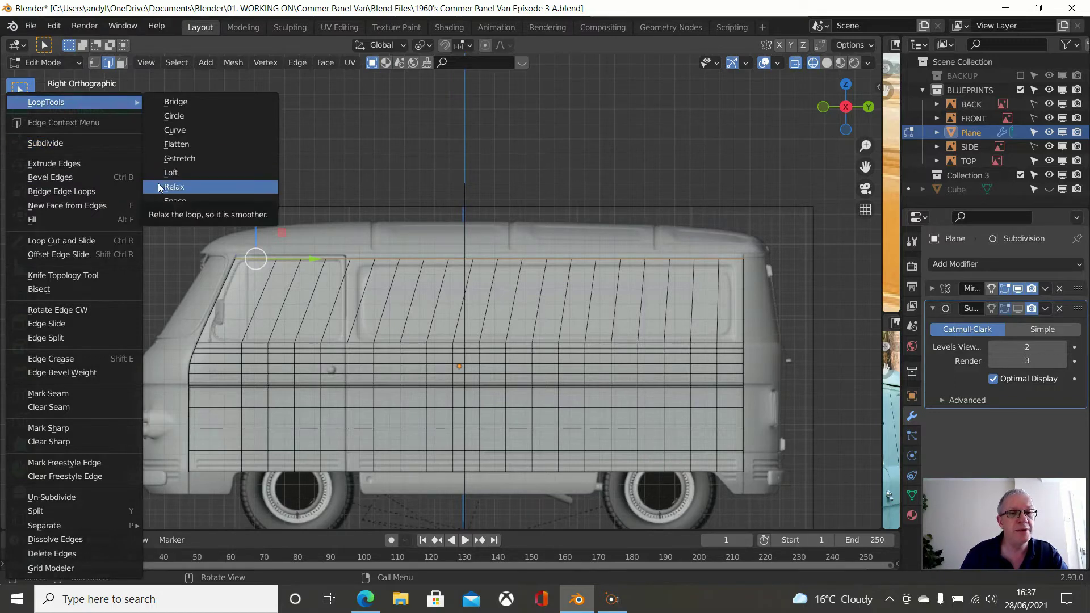
pyautogui.click(166, 201)
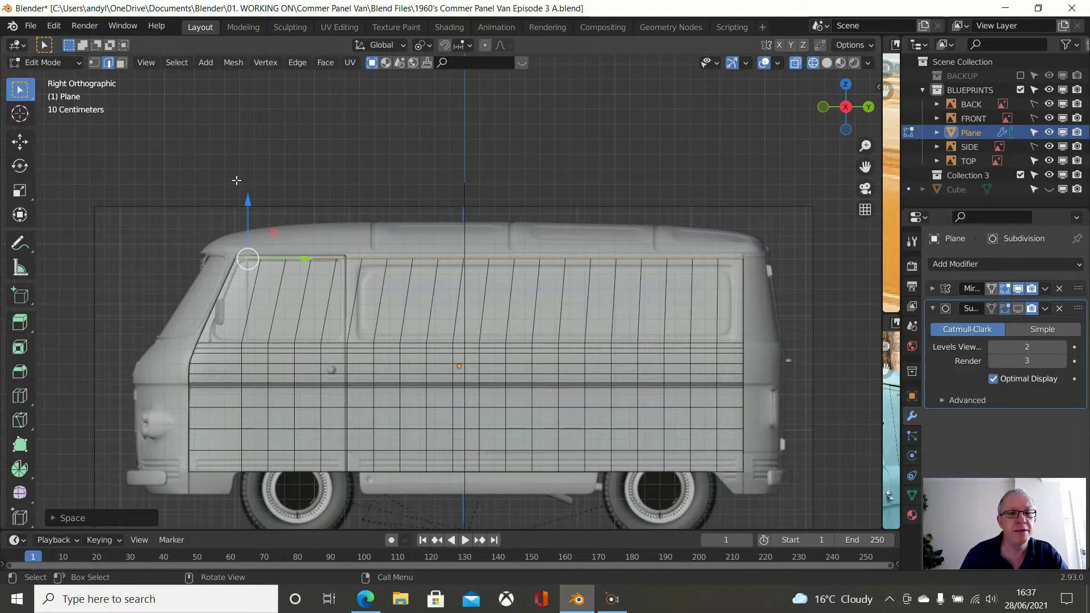
# Select the five horizontal edge loops between the window sill line and the belt line of the side panel
pyautogui.scroll(1, 326, 182)
pyautogui.keyDown('shift'); pyautogui.moveTo(327, 185); pyautogui.dragTo(341, 127, button='middle'); pyautogui.keyUp('shift')
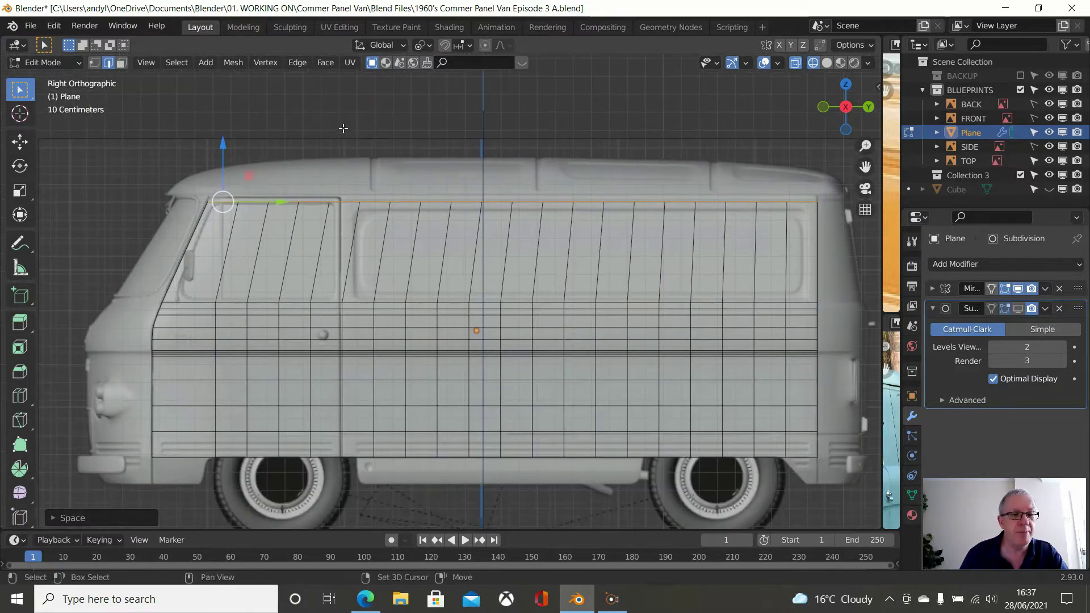
pyautogui.keyDown('alt'); pyautogui.click(236, 302); pyautogui.keyUp('alt')
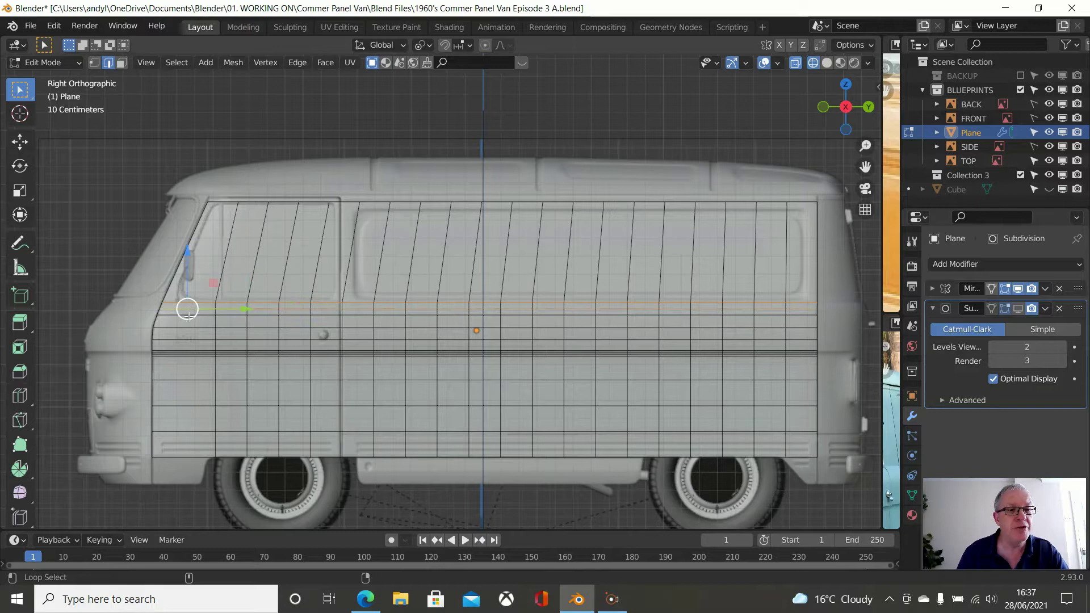
pyautogui.scroll(1, 340, 303)
pyautogui.scroll(2, 340, 304)
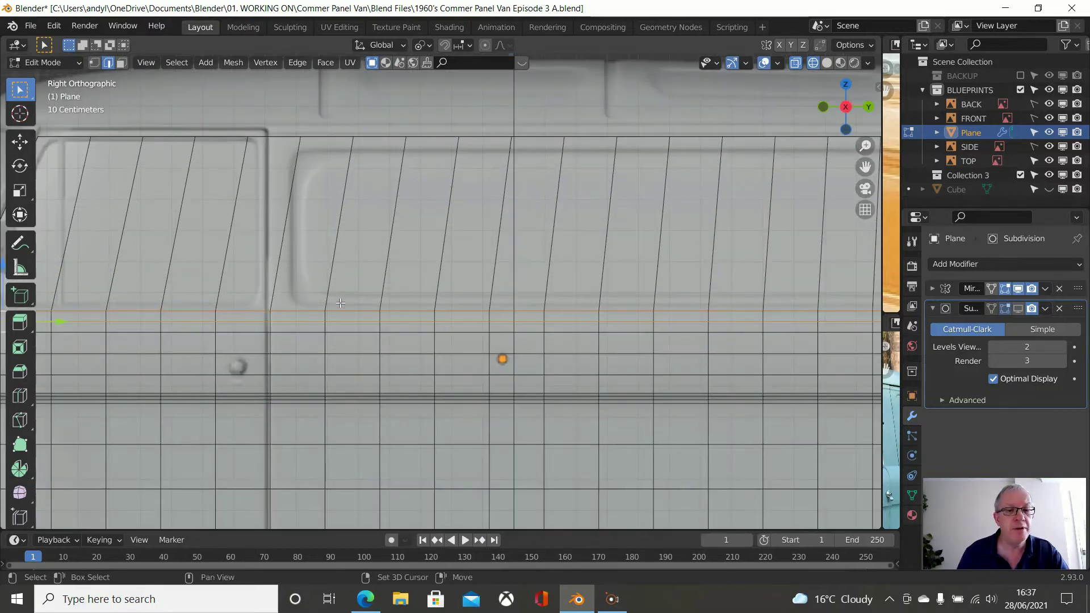
pyautogui.keyDown('alt'); pyautogui.click(309, 332); pyautogui.keyUp('alt')
pyautogui.keyDown('alt'); pyautogui.keyDown('shift'); pyautogui.click(297, 353); pyautogui.keyUp('shift'); pyautogui.keyUp('alt')
pyautogui.keyDown('alt'); pyautogui.keyDown('shift'); pyautogui.click(296, 375); pyautogui.keyUp('shift'); pyautogui.keyUp('alt')
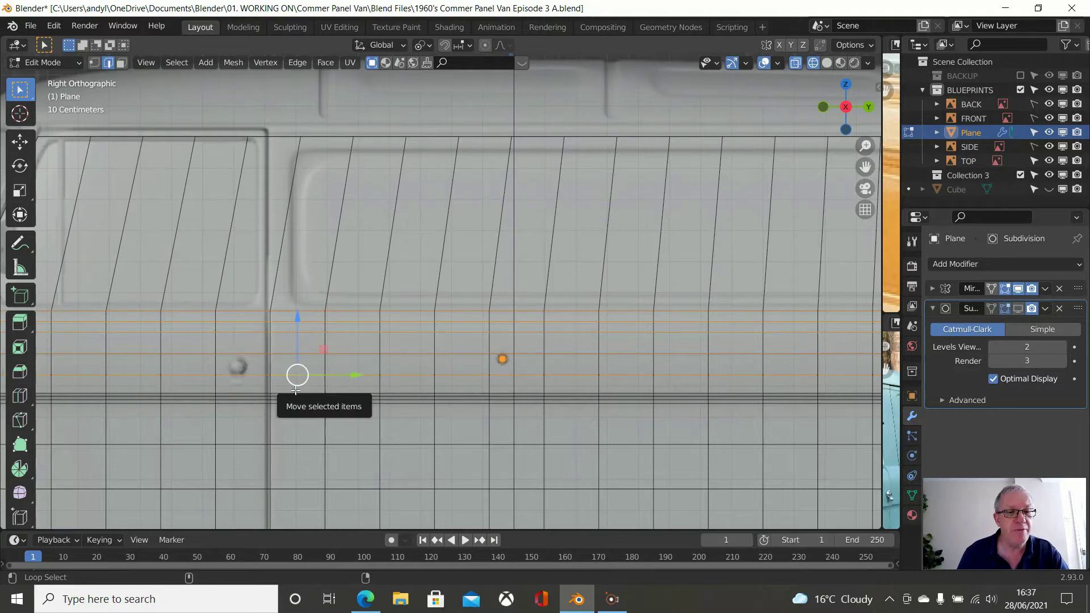
pyautogui.scroll(2, 308, 313)
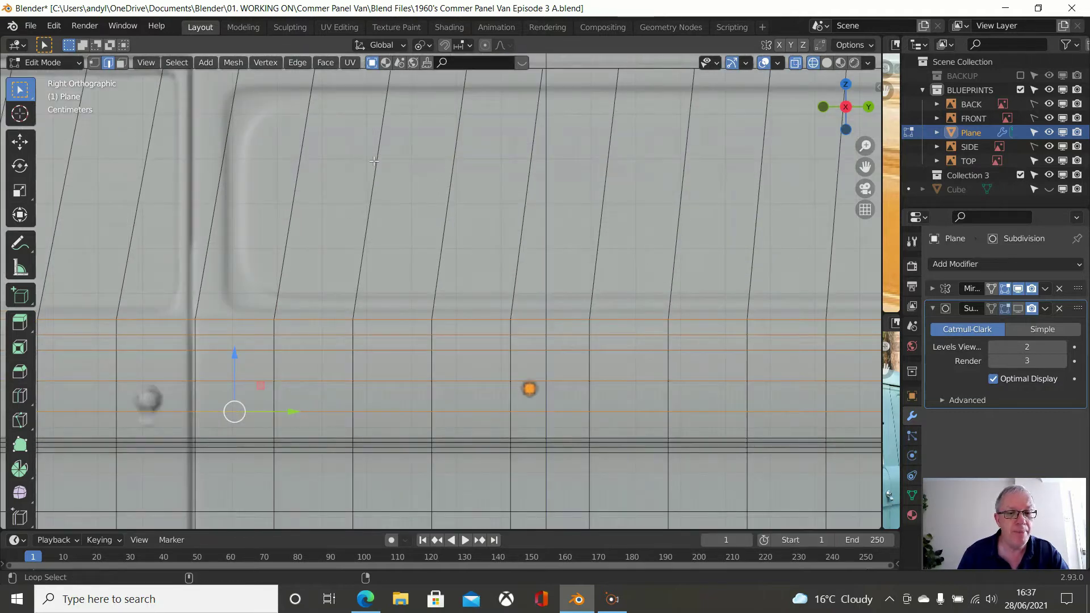
# Add the belt-line loops and all lower loops down to the bottom edge to the selection, and even them out with LoopTools Space
pyautogui.keyDown('shift'); pyautogui.moveTo(380, 309); pyautogui.dragTo(503, 111, button='middle'); pyautogui.keyUp('shift')
pyautogui.scroll(1, 392, 215)
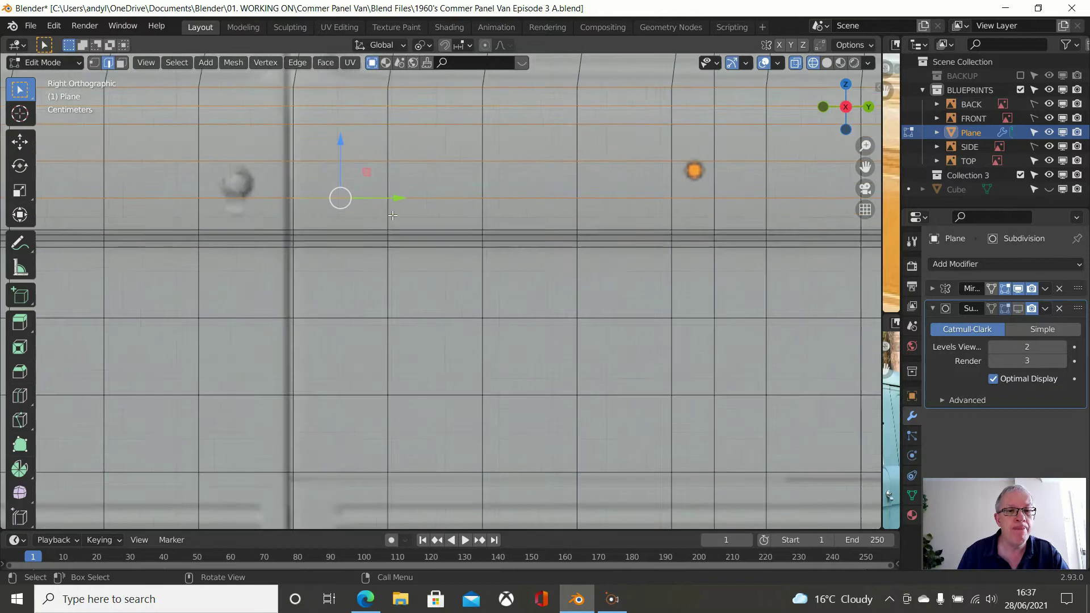
pyautogui.scroll(1, 392, 215)
pyautogui.keyDown('shift'); pyautogui.moveTo(347, 181); pyautogui.dragTo(348, 220, button='middle'); pyautogui.keyUp('shift')
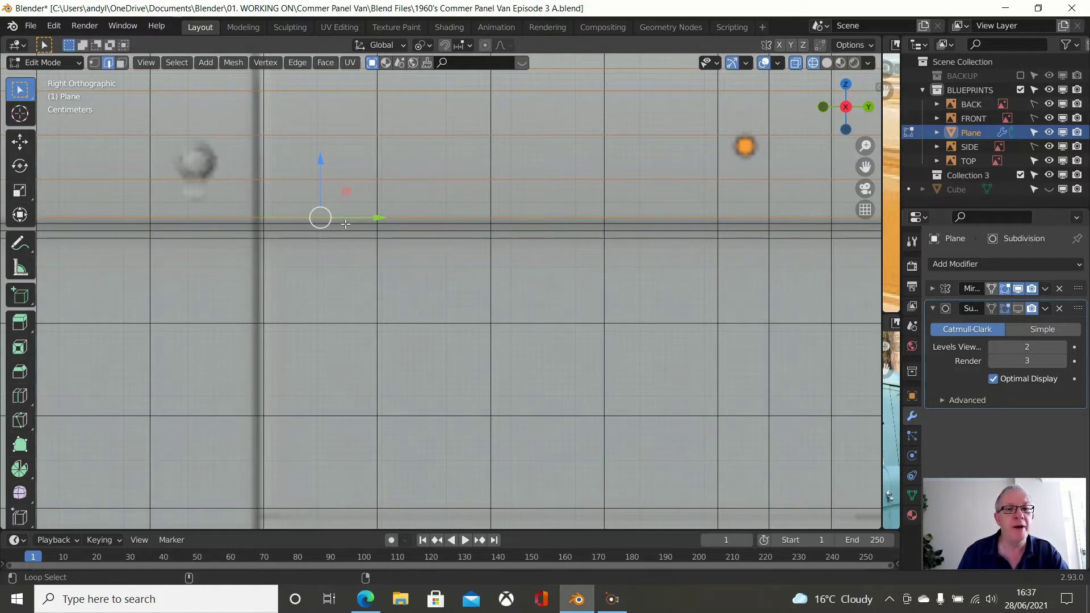
pyautogui.keyDown('alt'); pyautogui.click(345, 224); pyautogui.keyUp('alt')
pyautogui.keyDown('alt'); pyautogui.click(345, 232); pyautogui.keyUp('alt')
pyautogui.keyDown('alt'); pyautogui.click(346, 244); pyautogui.keyUp('alt')
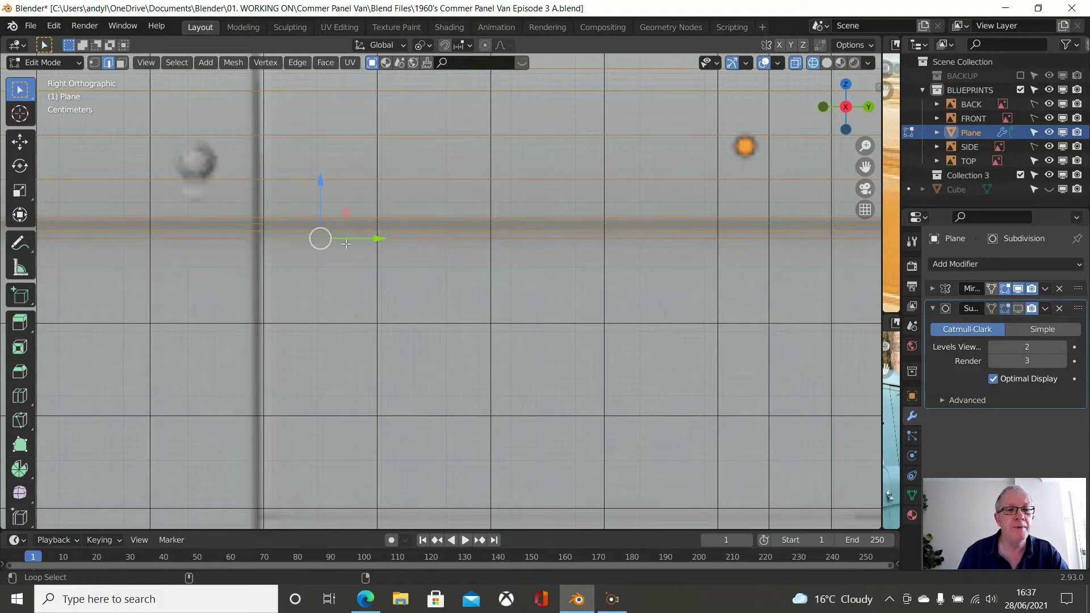
pyautogui.keyDown('alt'); pyautogui.click(329, 330); pyautogui.keyUp('alt')
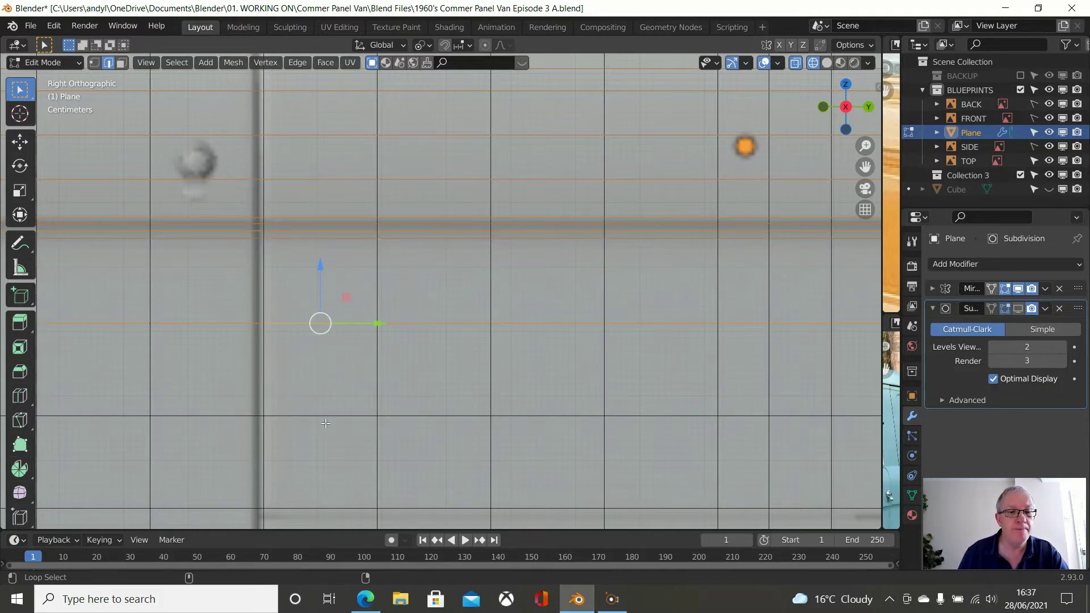
pyautogui.scroll(-2, 335, 432)
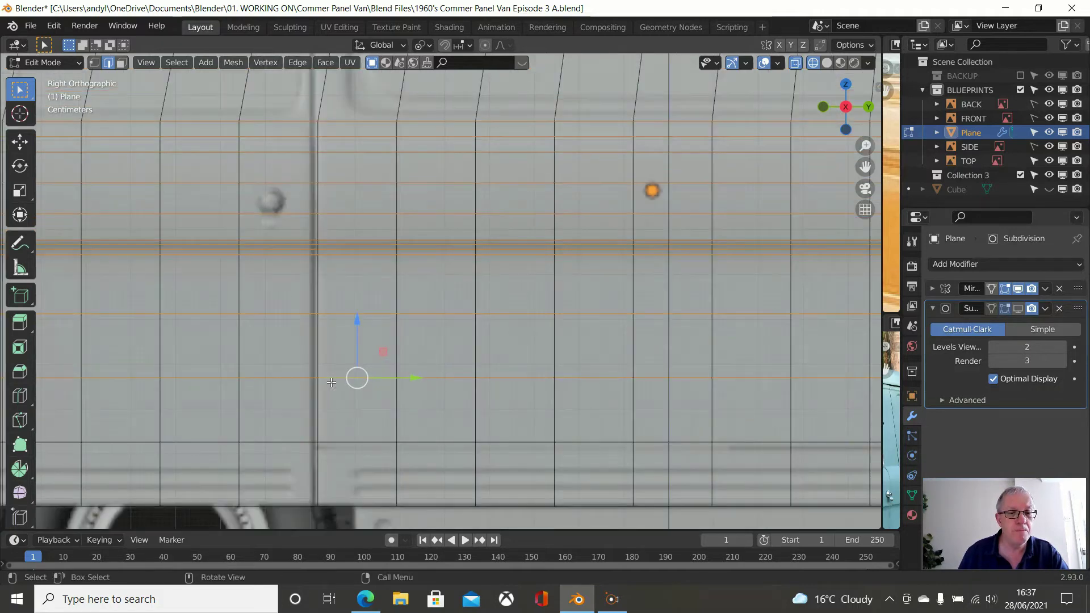
pyautogui.keyDown('alt'); pyautogui.click(345, 443); pyautogui.keyUp('alt')
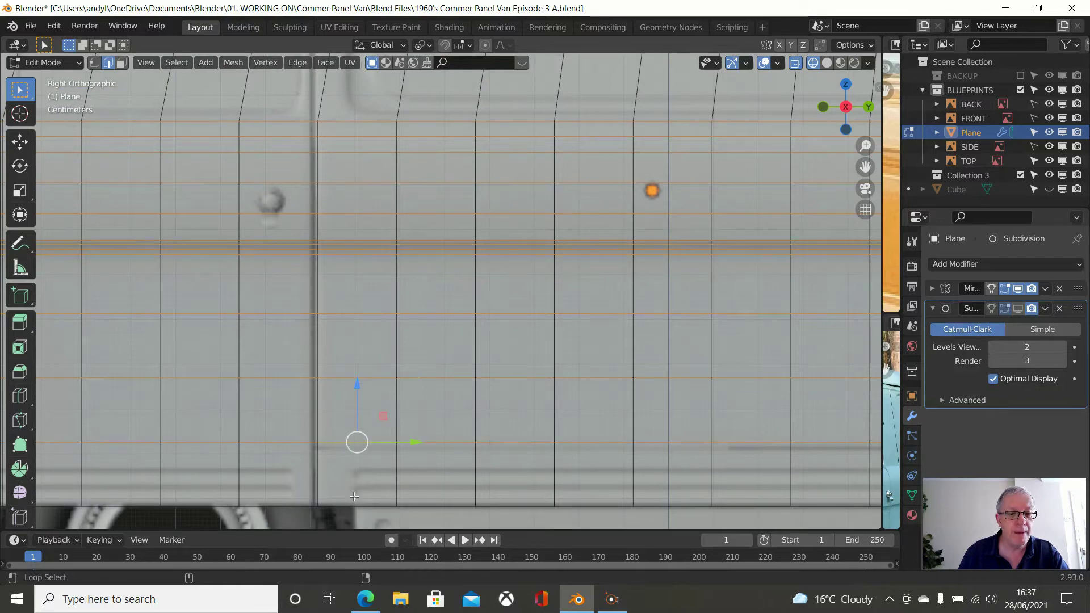
pyautogui.scroll(-5, 374, 443)
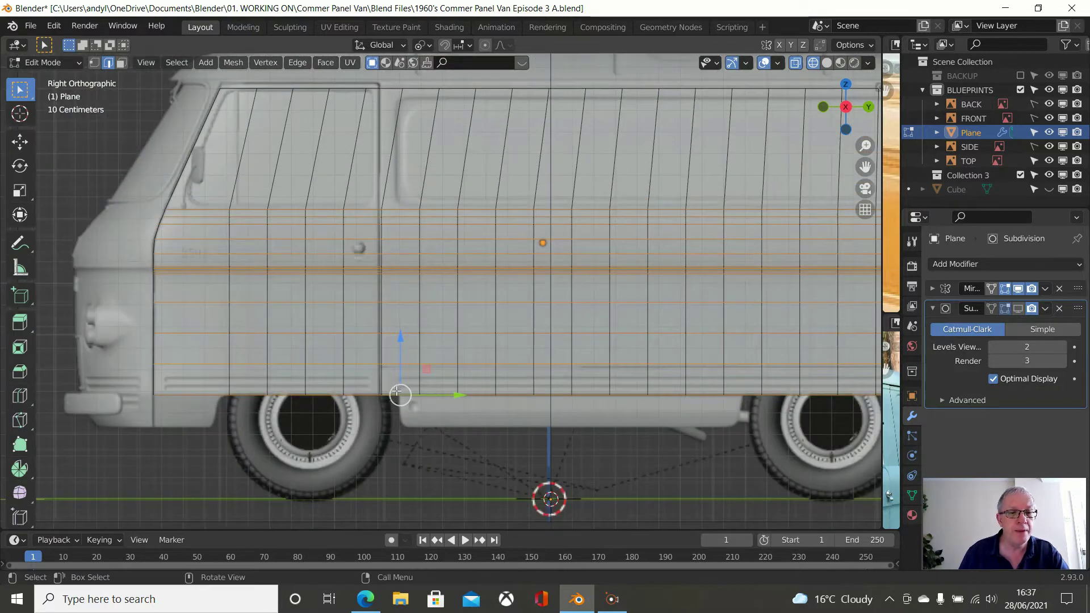
pyautogui.keyDown('shift'); pyautogui.moveTo(396, 373); pyautogui.dragTo(446, 386, button='middle'); pyautogui.keyUp('shift')
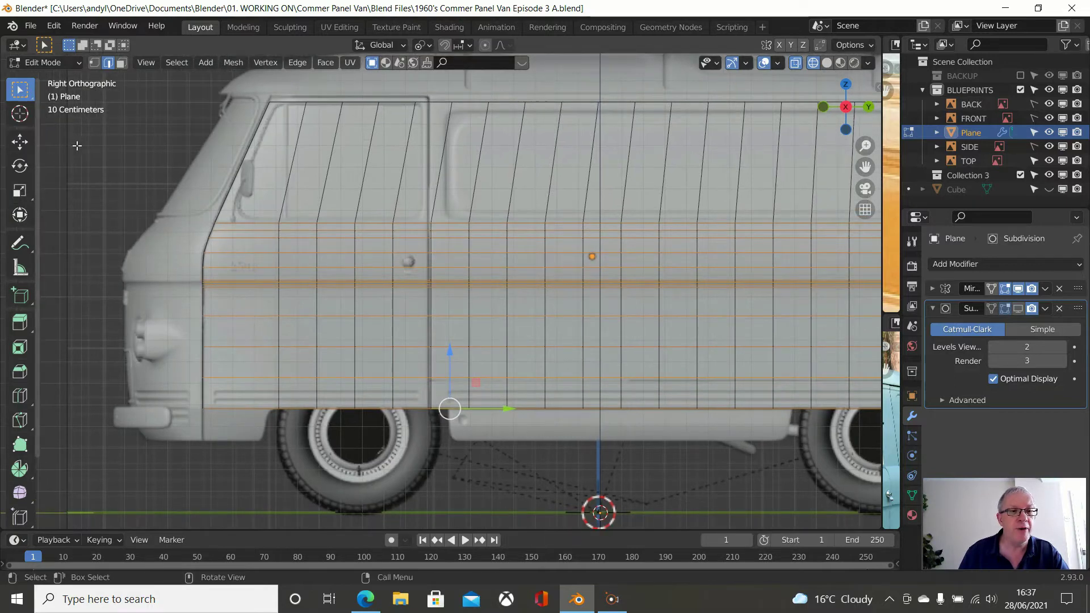
pyautogui.rightClick(76, 147)
pyautogui.moveTo(79, 101)
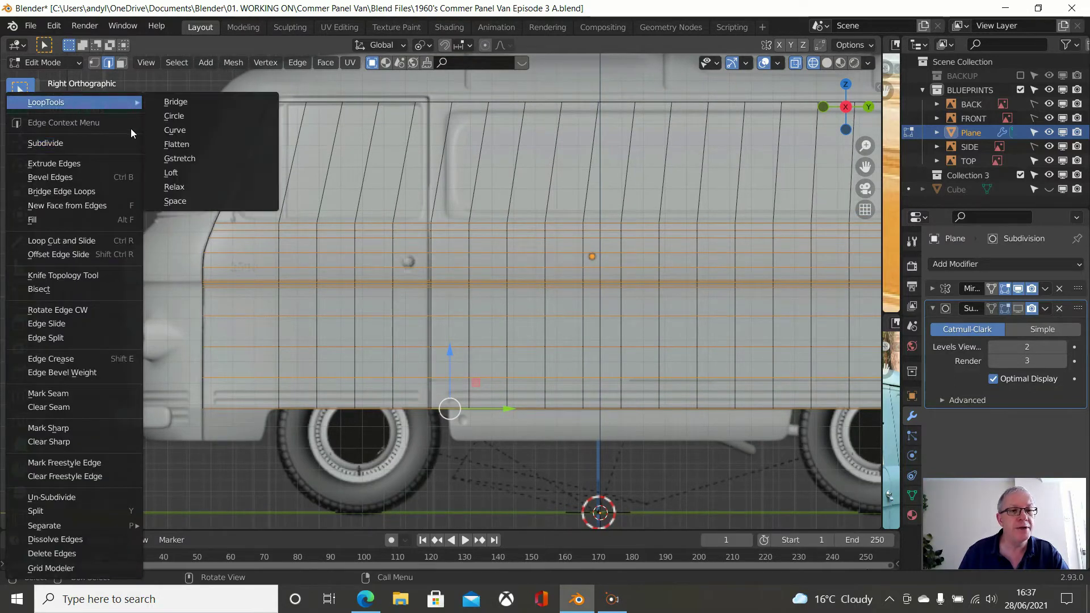
pyautogui.click(180, 200)
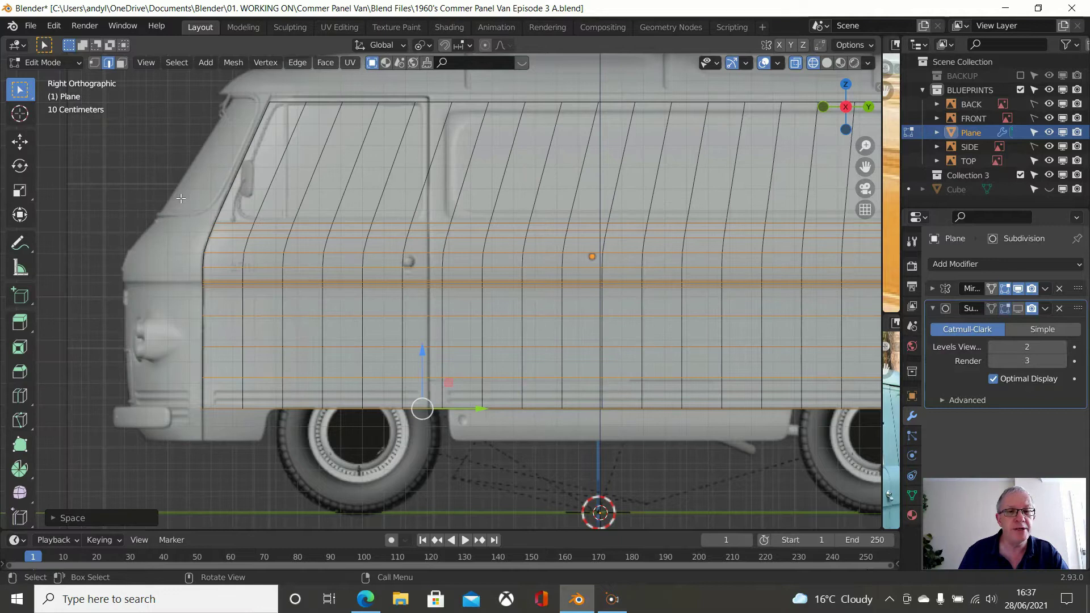
# Switch to vertex selection and examine the upper panel's fit to the blueprints in the front and right side views
pyautogui.scroll(-1, 242, 212)
pyautogui.scroll(-2, 361, 209)
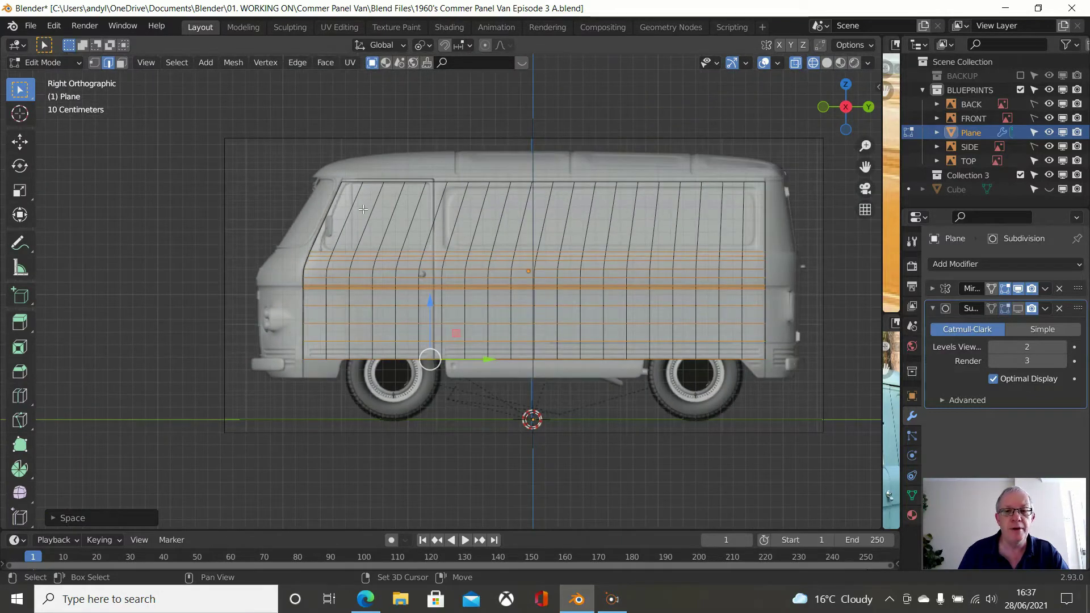
pyautogui.click(94, 63)
pyautogui.scroll(2, 320, 146)
pyautogui.keyDown('shift'); pyautogui.moveTo(319, 146); pyautogui.dragTo(245, 145, button='middle'); pyautogui.keyUp('shift')
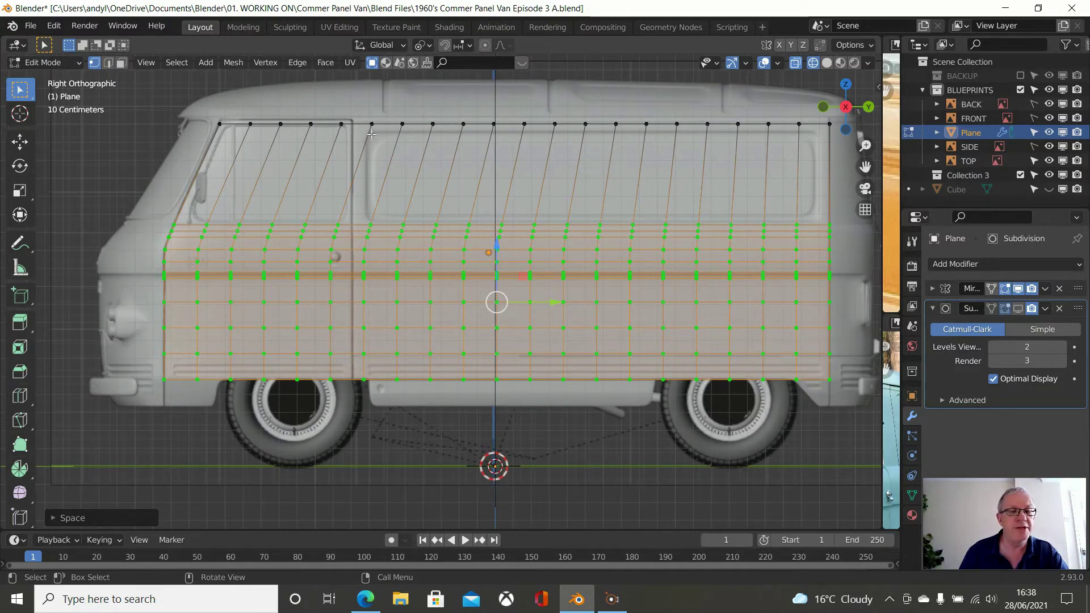
pyautogui.keyDown('shift'); pyautogui.moveTo(276, 138); pyautogui.dragTo(268, 222, button='middle'); pyautogui.keyUp('shift')
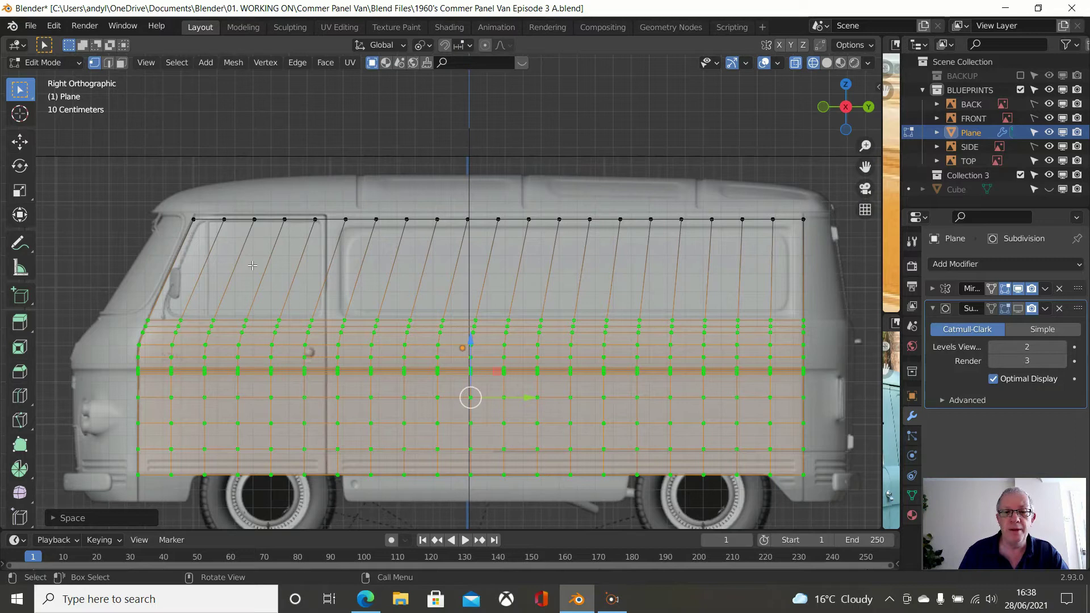
pyautogui.press('KP_1')
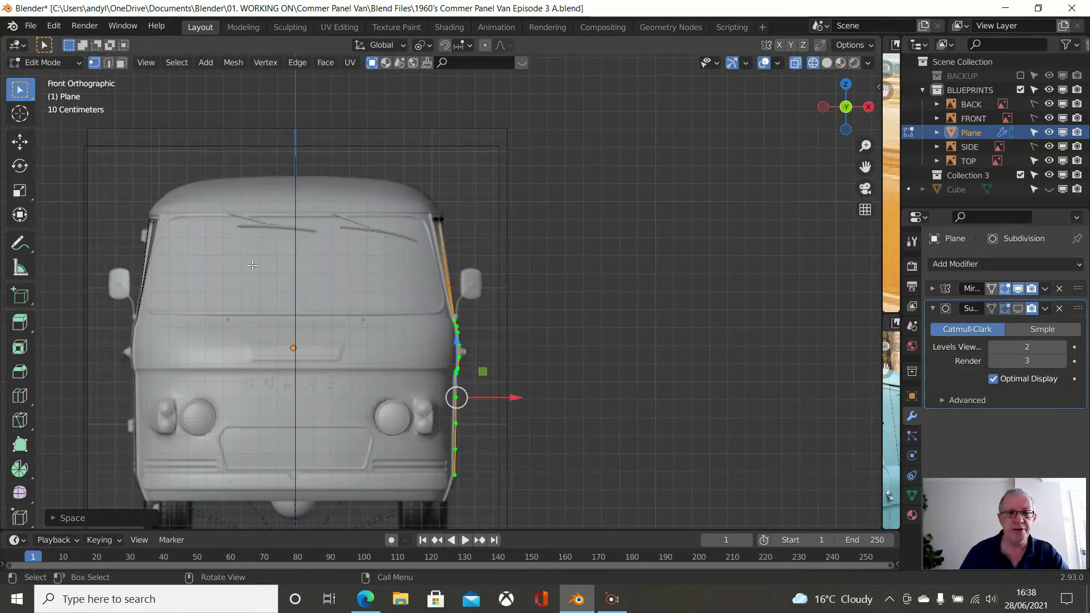
pyautogui.scroll(4, 253, 265)
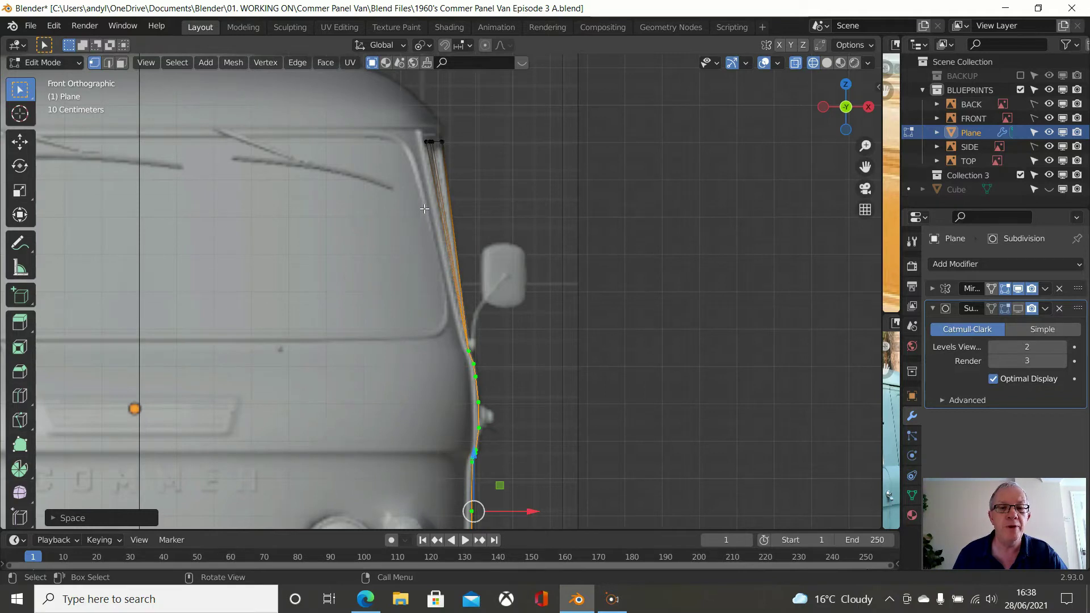
pyautogui.scroll(-3, 498, 308)
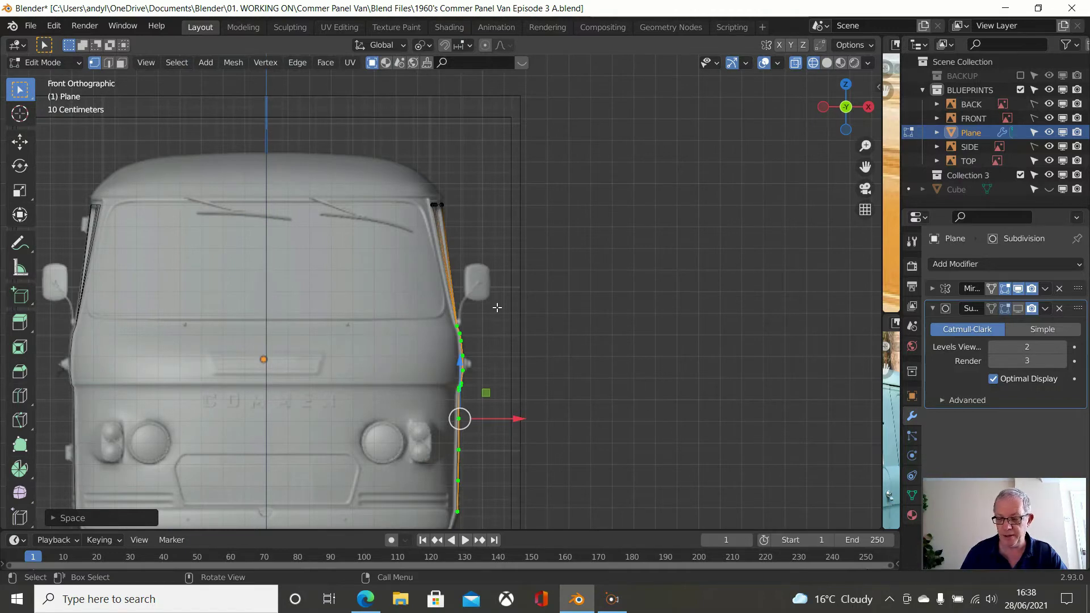
pyautogui.press('KP_3')
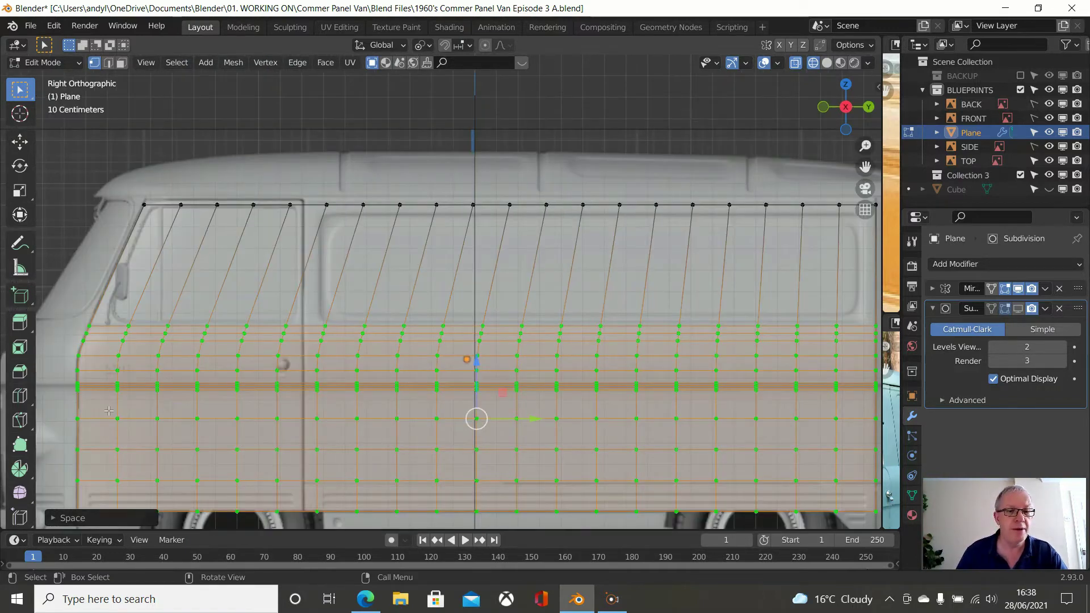
pyautogui.scroll(-1, 281, 432)
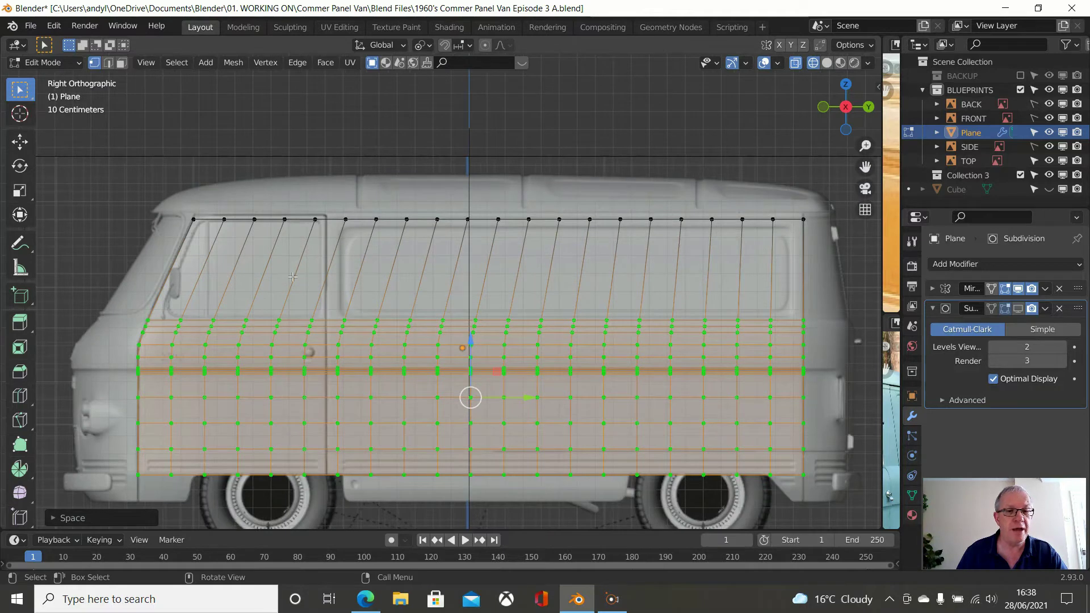
# Add four evenly spaced horizontal loop cuts across the upper side panel between the sill line and the top edge, without sliding them
pyautogui.press('ctrl')
pyautogui.hotkey('ctrl', 'r')
pyautogui.scroll(3, 303, 258)
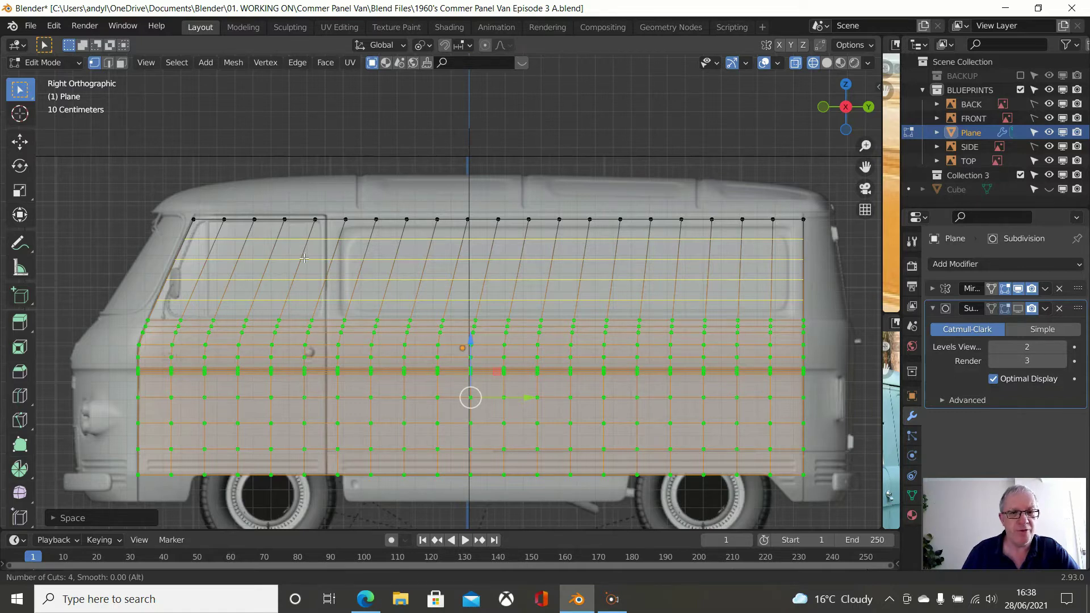
pyautogui.click(305, 258)
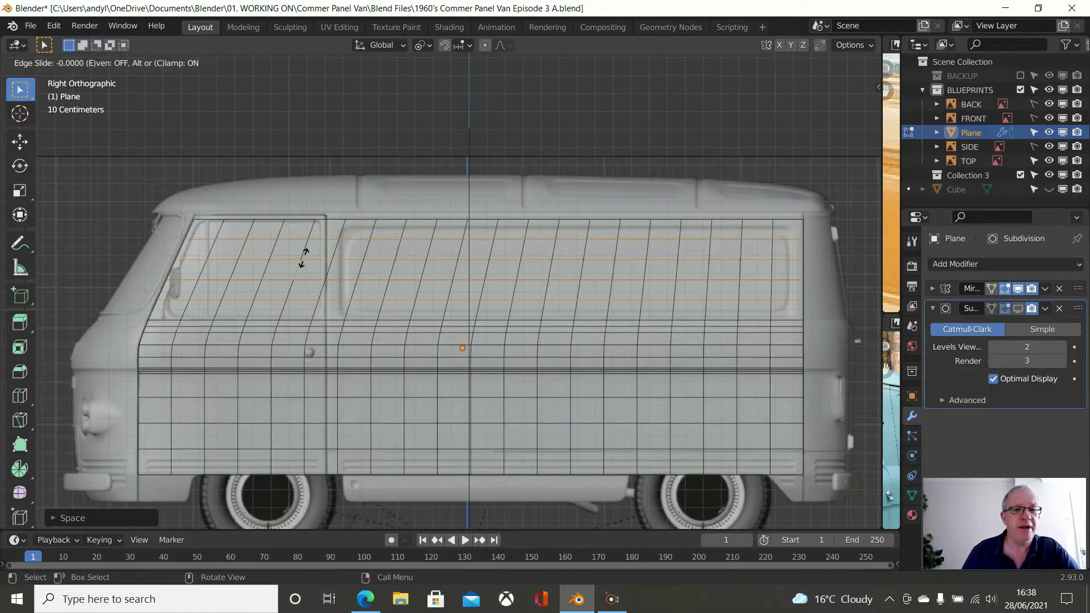
pyautogui.click(304, 259)
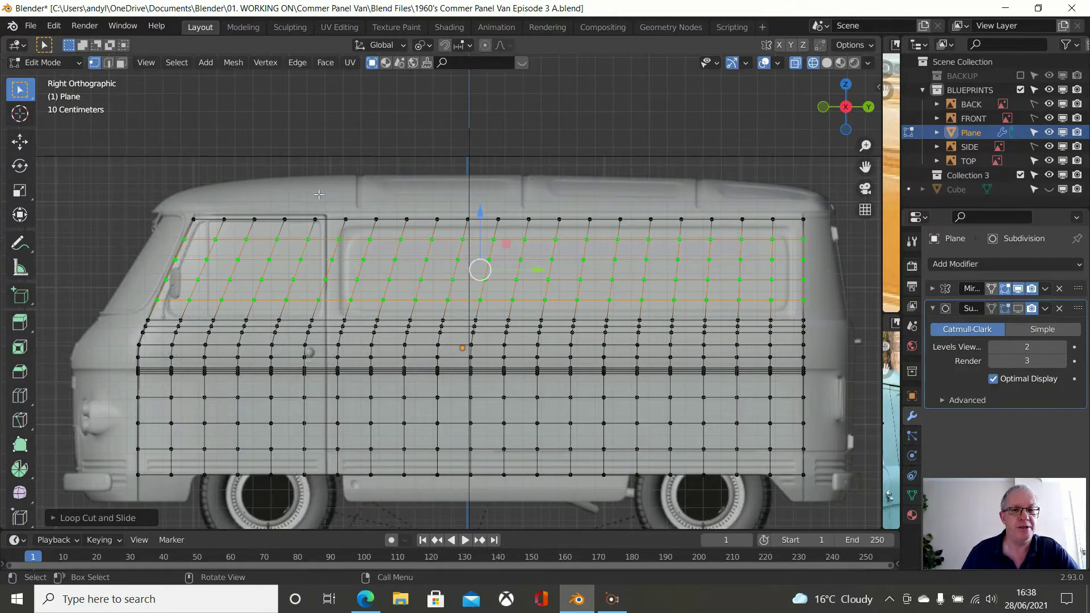
# Examine how the upper side panel's new loops follow the windscreen pillar in the front wireframe view
pyautogui.scroll(1, 318, 195)
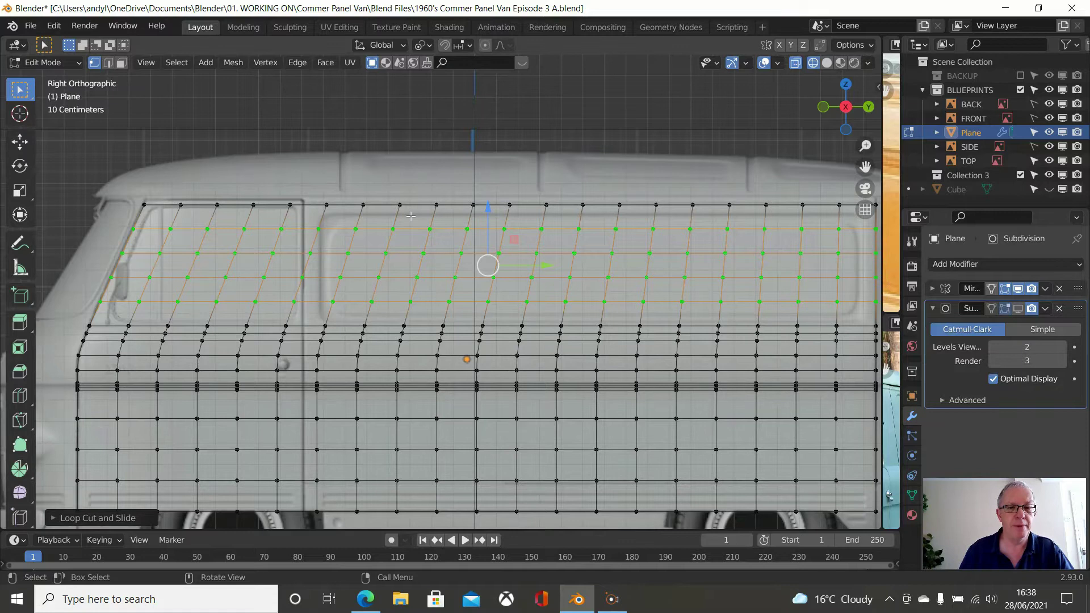
pyautogui.press('KP_1')
pyautogui.scroll(5, 611, 123)
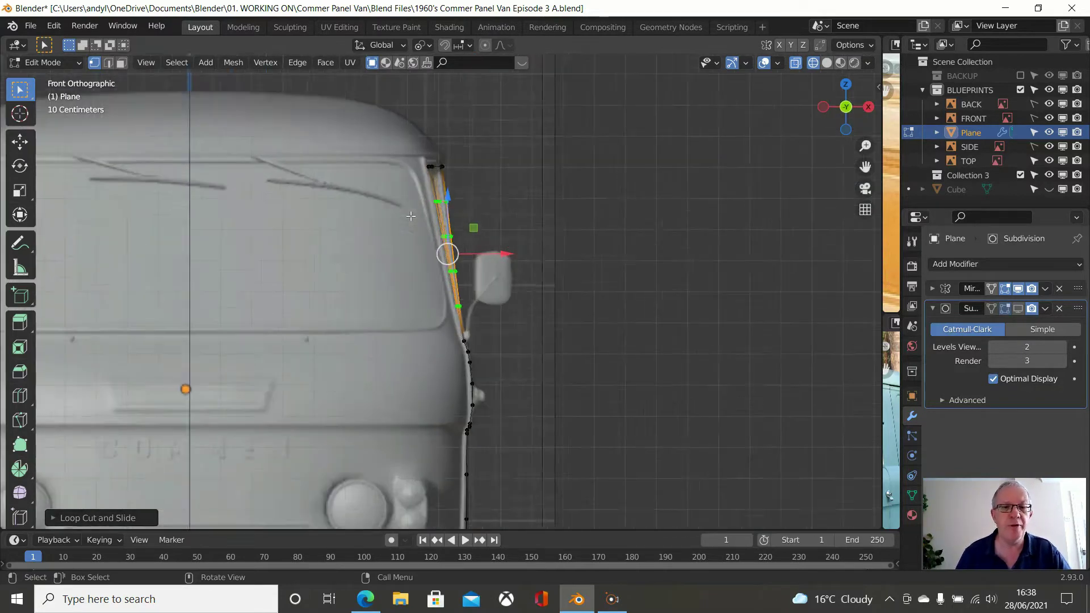
pyautogui.keyDown('shift'); pyautogui.moveTo(576, 162); pyautogui.dragTo(555, 197, button='middle'); pyautogui.keyUp('shift')
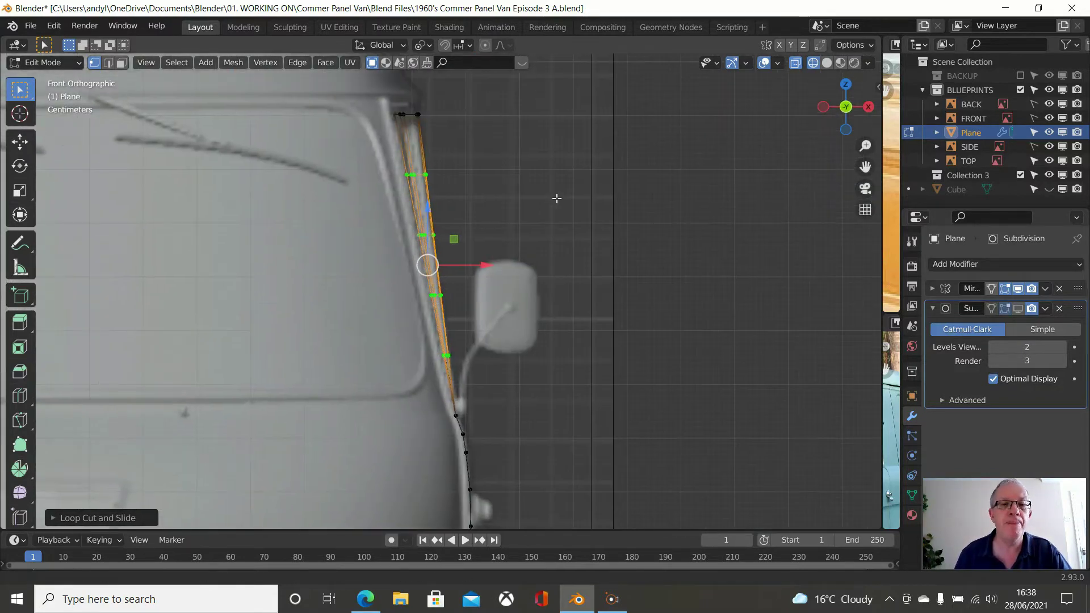
pyautogui.press('z')
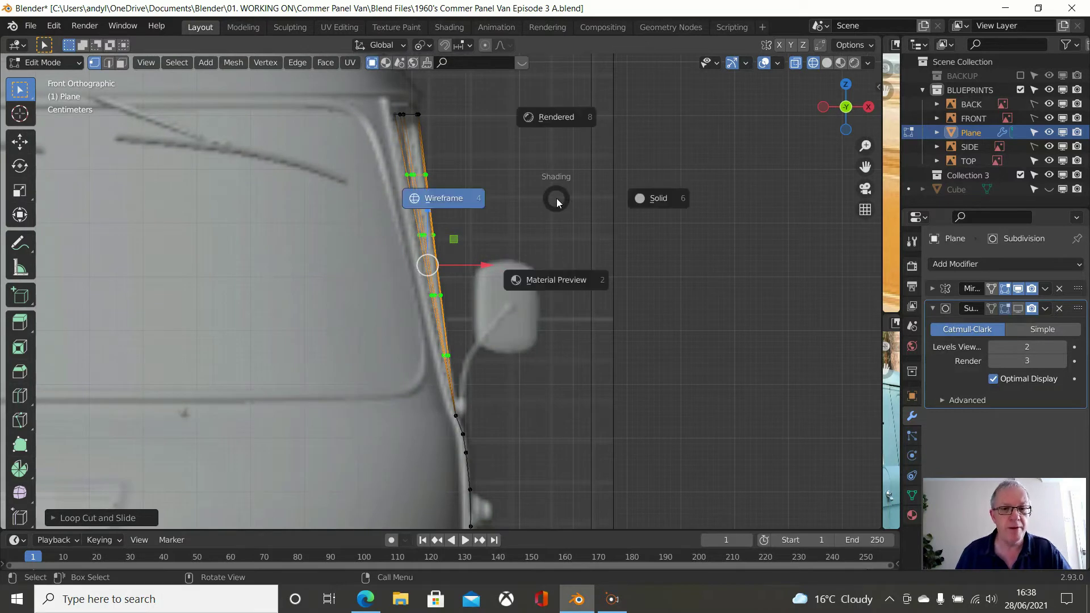
pyautogui.click(450, 204)
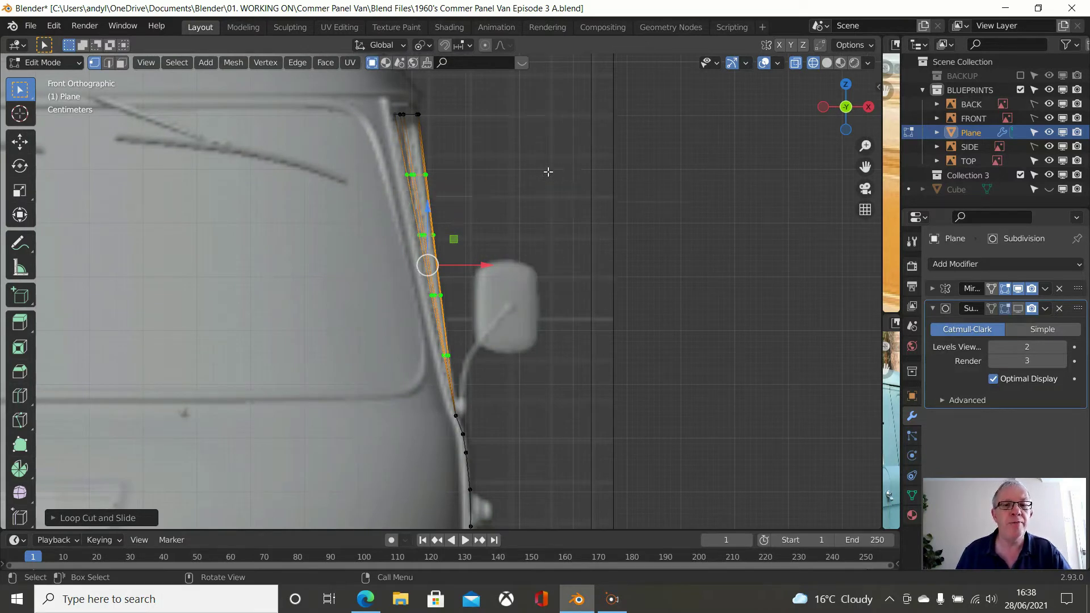
pyautogui.scroll(2, 534, 175)
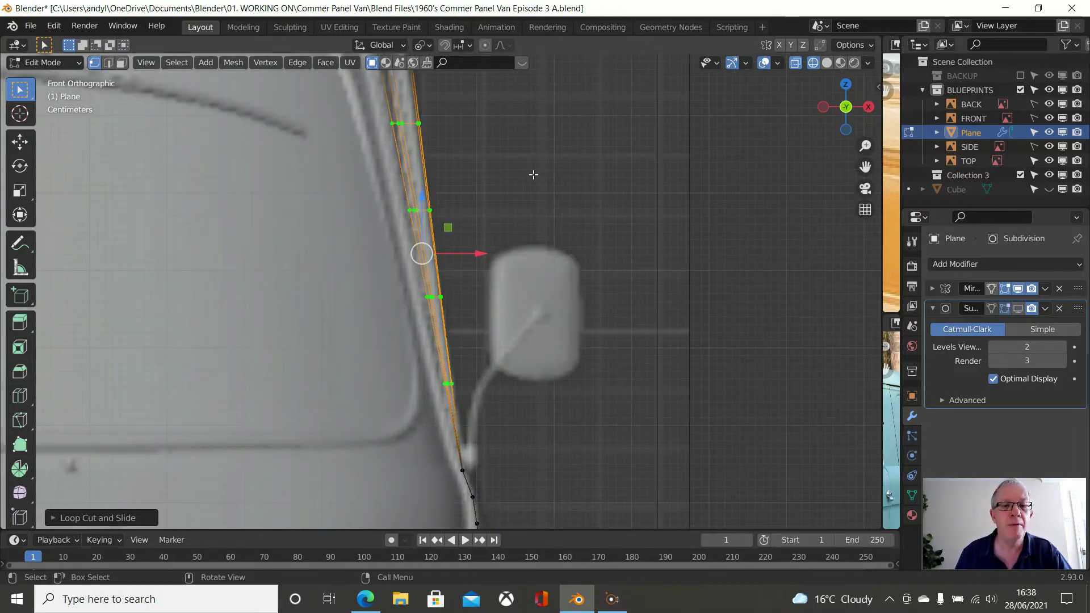
pyautogui.scroll(-1, 534, 175)
pyautogui.scroll(-1, 534, 175)
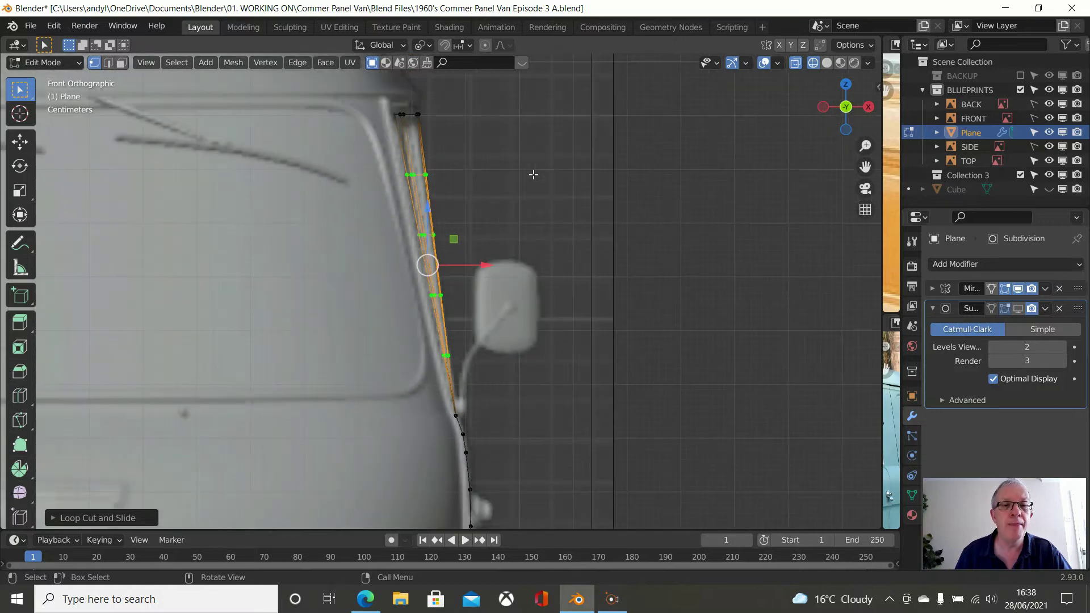
pyautogui.scroll(1, 533, 175)
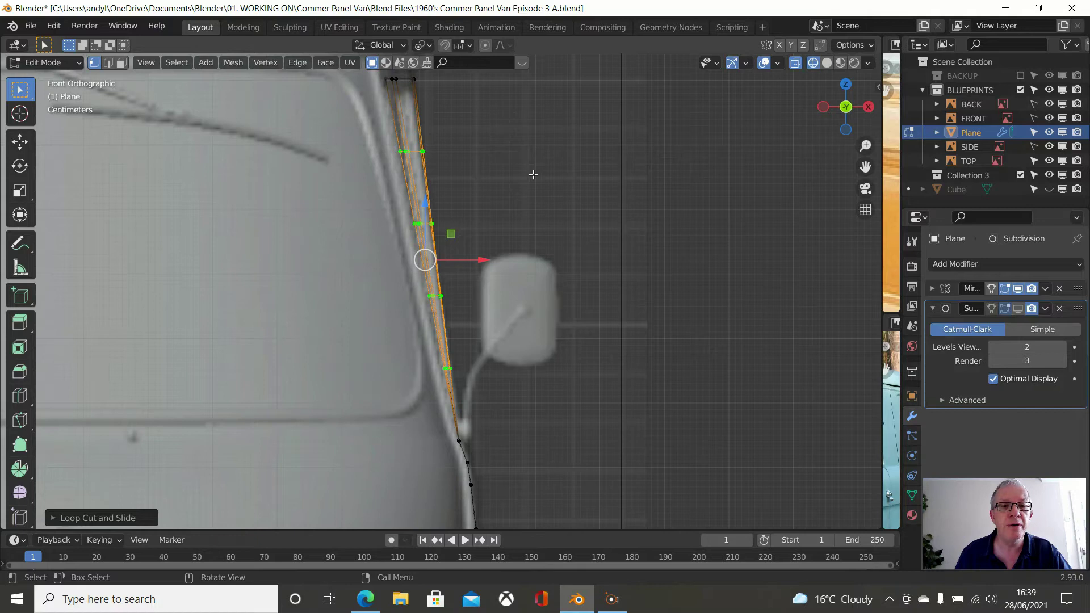
pyautogui.scroll(-1, 533, 175)
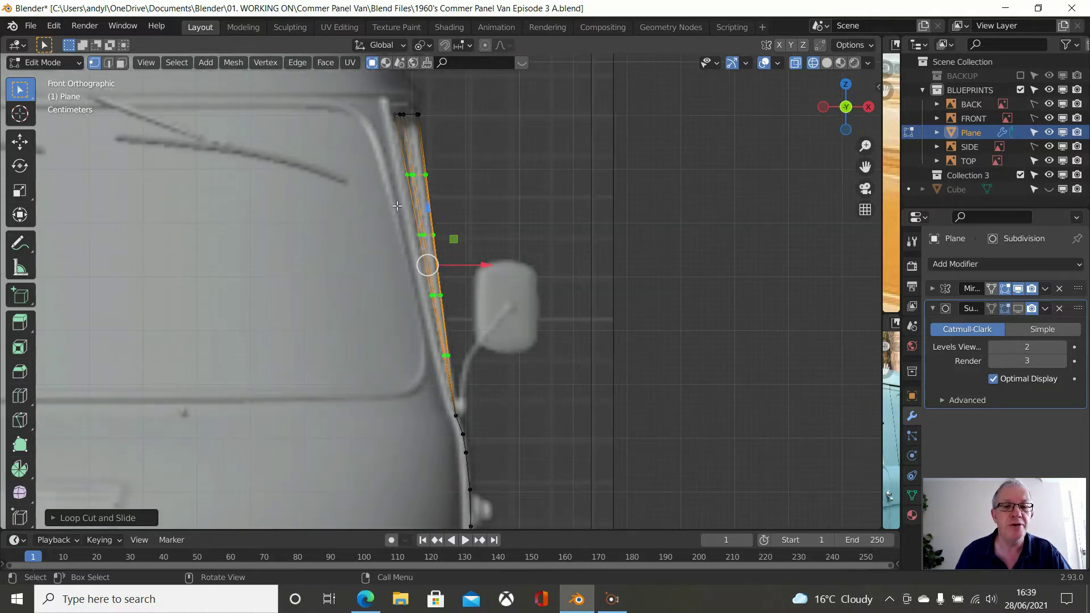
# Select the whole side panel mesh and examine its shape in perspective and from the top
pyautogui.moveTo(423, 172); pyautogui.dragTo(380, 214, button='middle')
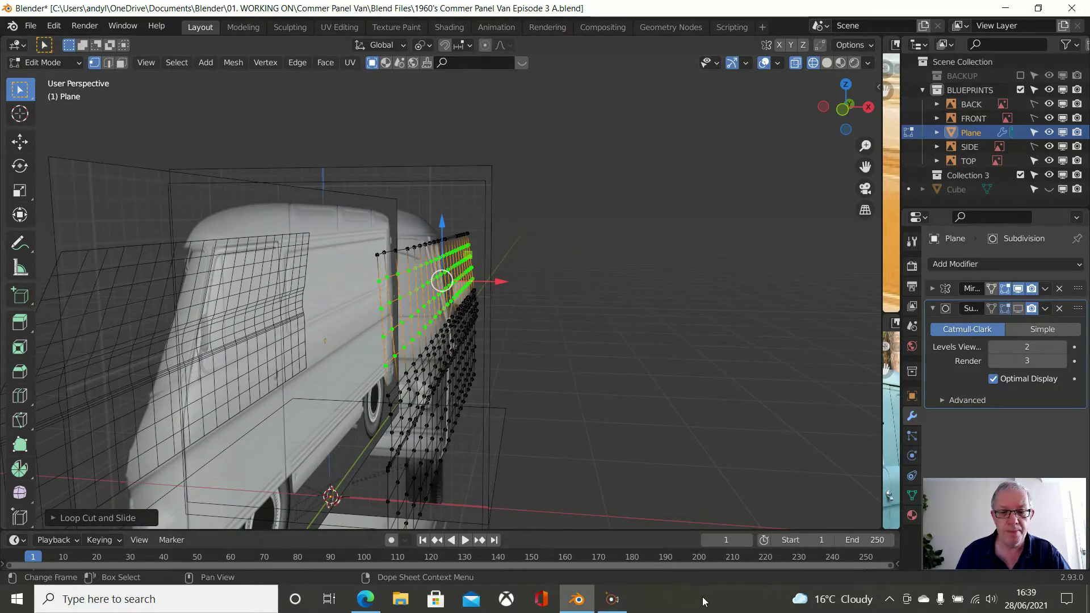
pyautogui.scroll(3, 539, 384)
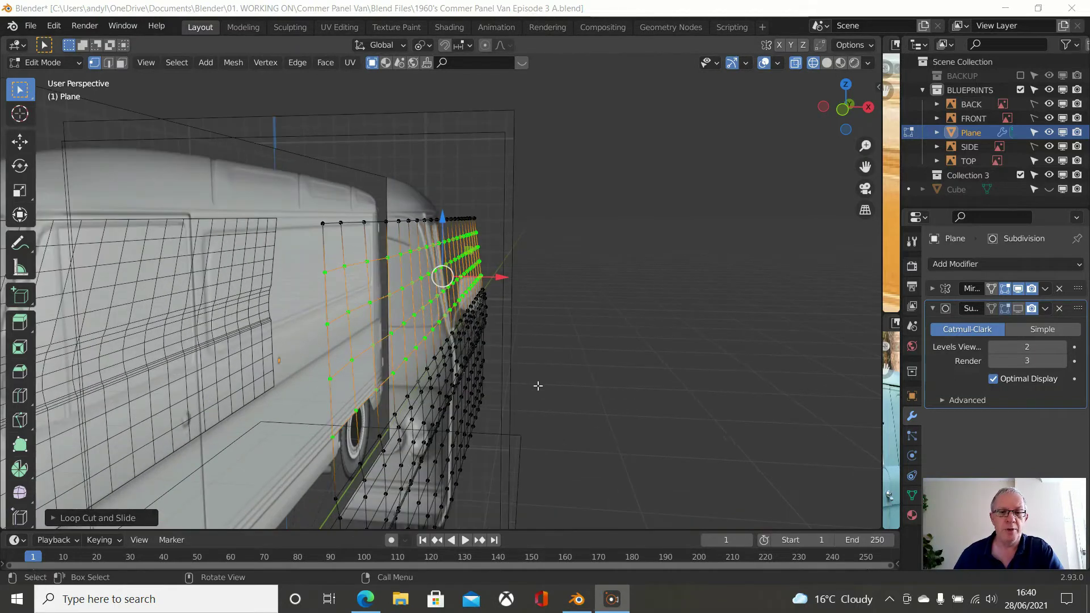
pyautogui.scroll(-3, 538, 386)
pyautogui.moveTo(535, 377); pyautogui.dragTo(615, 371, button='middle')
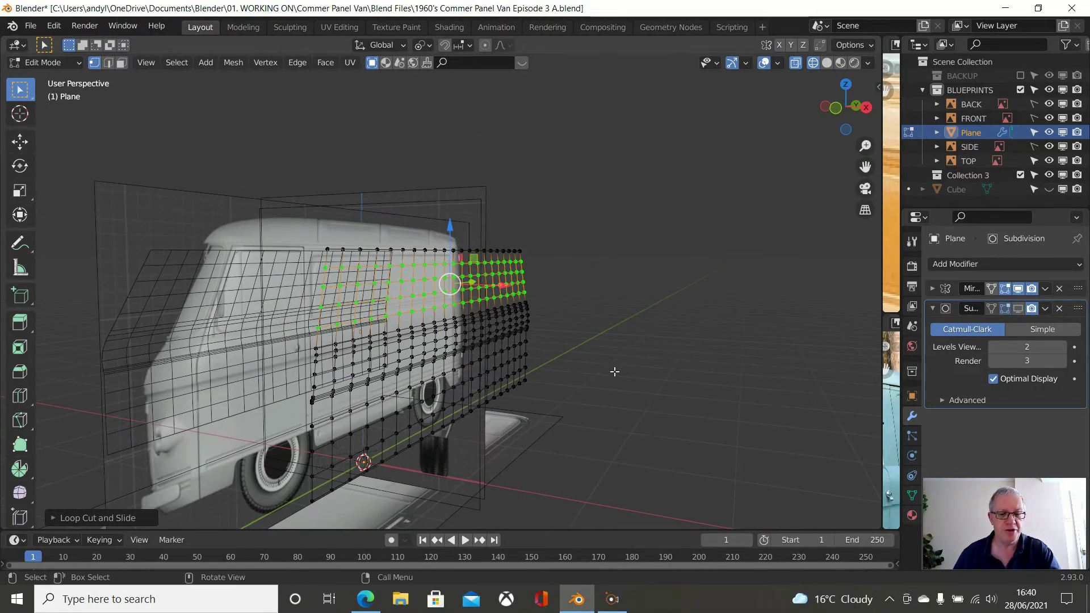
pyautogui.press('a')
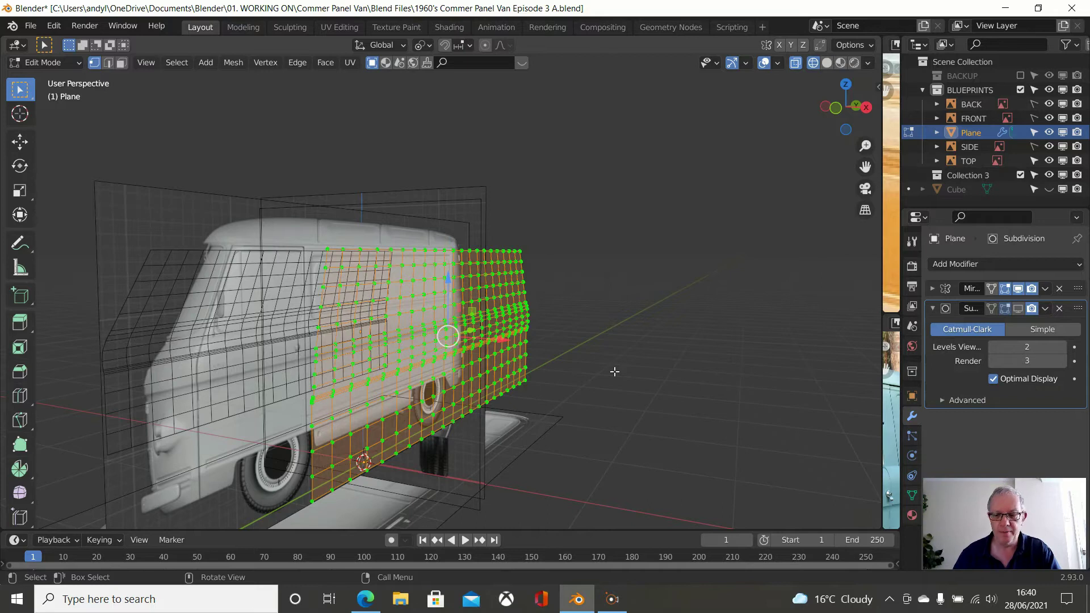
pyautogui.press('KP_7')
pyautogui.scroll(7, 615, 371)
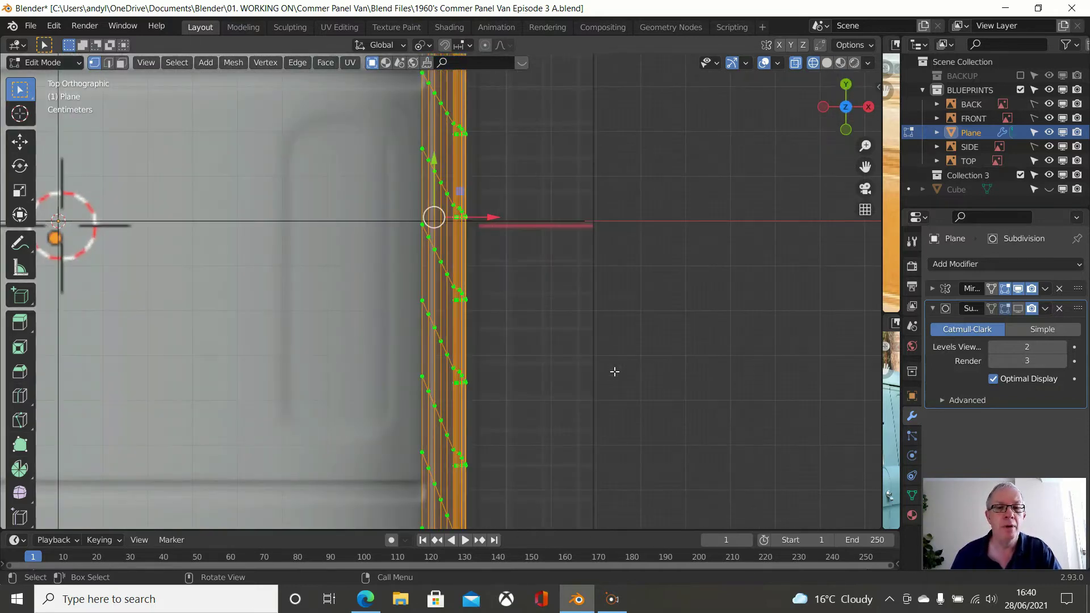
pyautogui.scroll(-4, 615, 372)
pyautogui.moveTo(615, 371); pyautogui.dragTo(570, 182, button='middle')
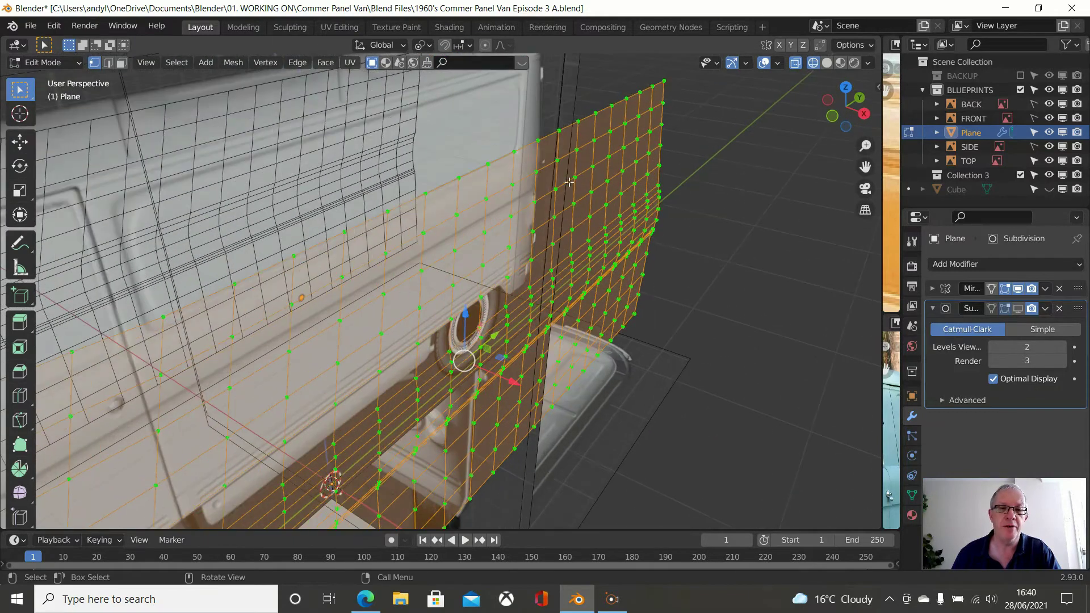
# Select the side panel's top edge loop and compare it with the roof outline in the top view
pyautogui.keyDown('alt'); pyautogui.click(527, 145); pyautogui.keyUp('alt')
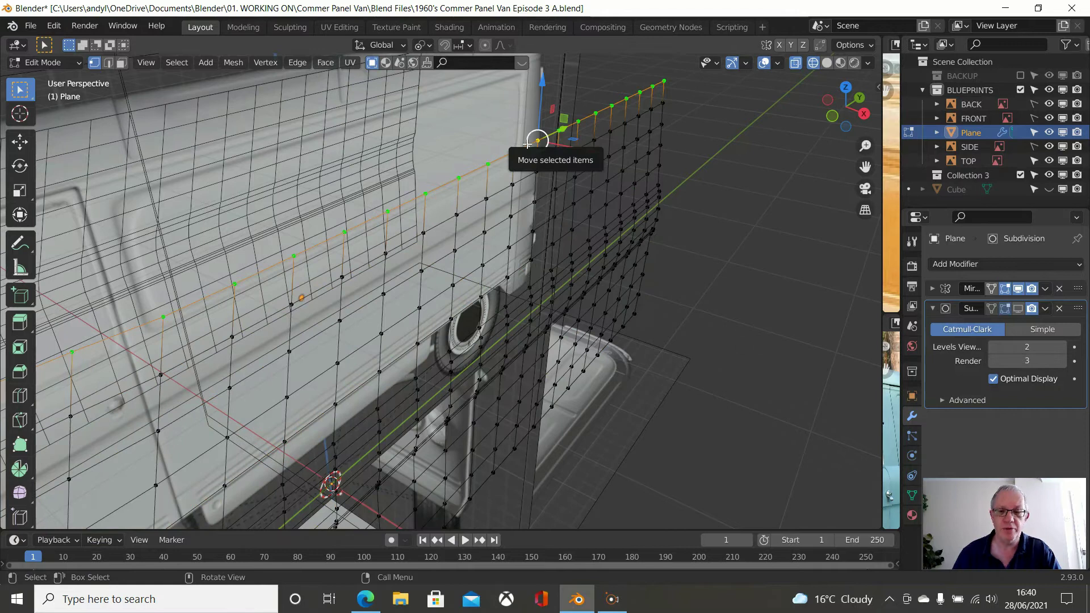
pyautogui.press('KP_7')
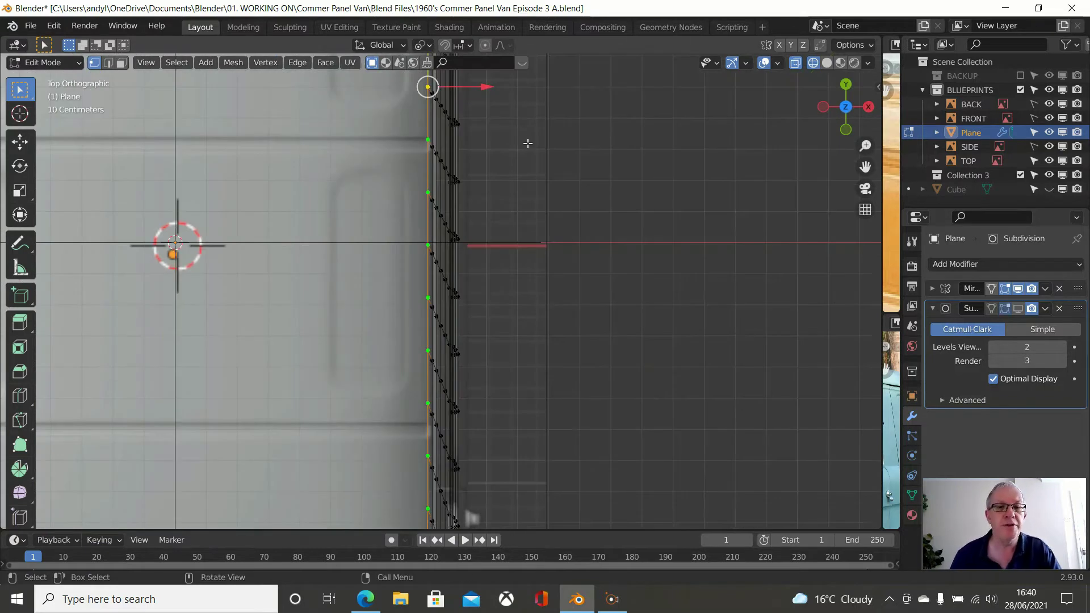
pyautogui.keyDown('shift'); pyautogui.moveTo(521, 142); pyautogui.dragTo(575, 313, button='middle'); pyautogui.keyUp('shift')
pyautogui.keyDown('shift'); pyautogui.moveTo(500, 223); pyautogui.dragTo(495, 392, button='middle'); pyautogui.keyUp('shift')
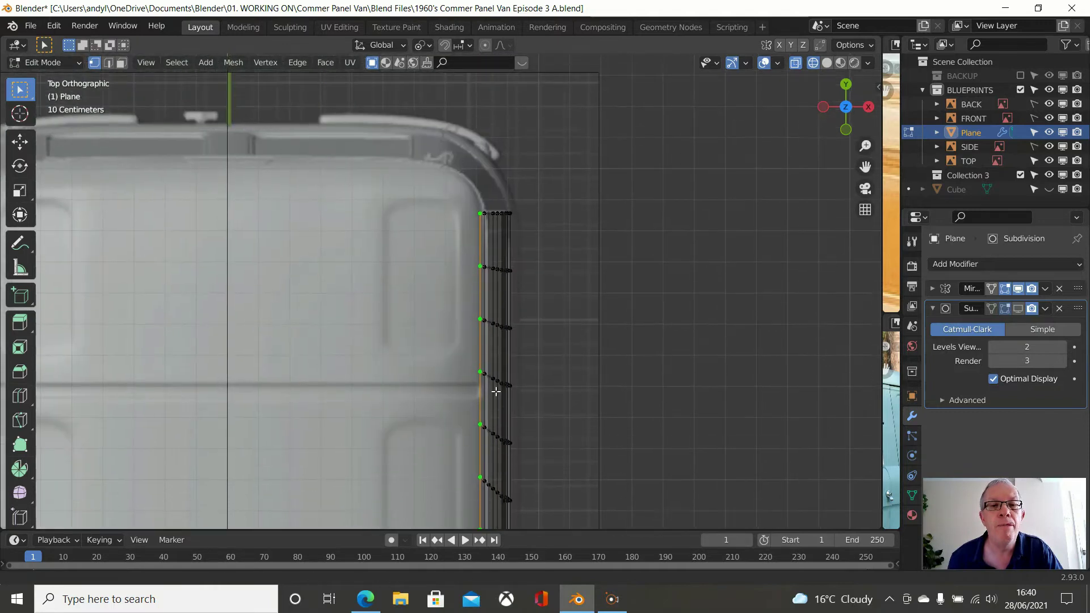
pyautogui.scroll(2, 493, 284)
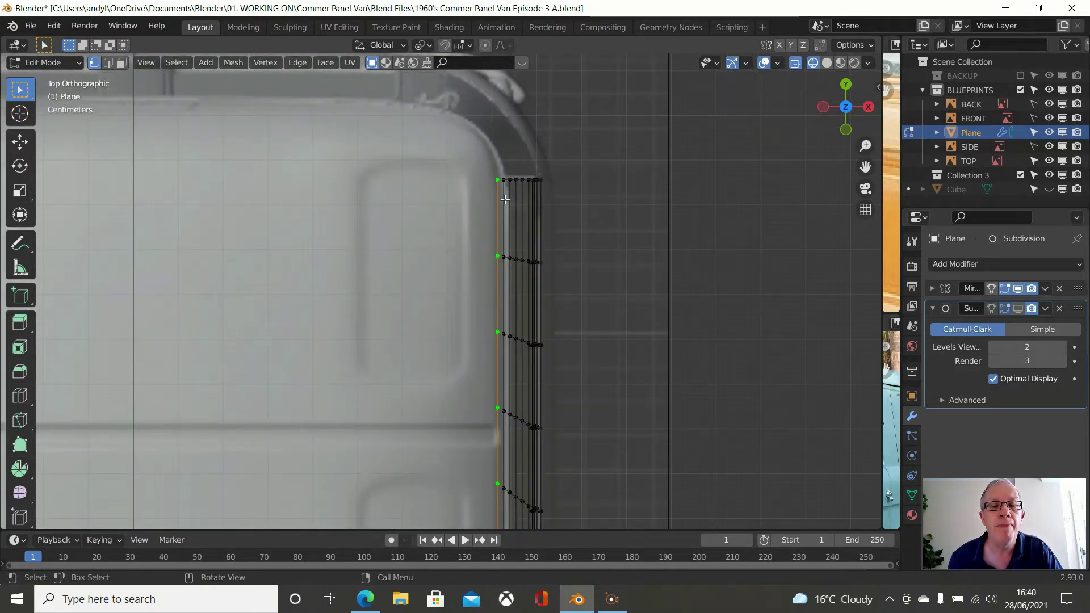
pyautogui.scroll(-1, 504, 200)
# Examine the top edge loop's alignment with the roof gutter and windscreen pillar in the front view
pyautogui.press('KP_1')
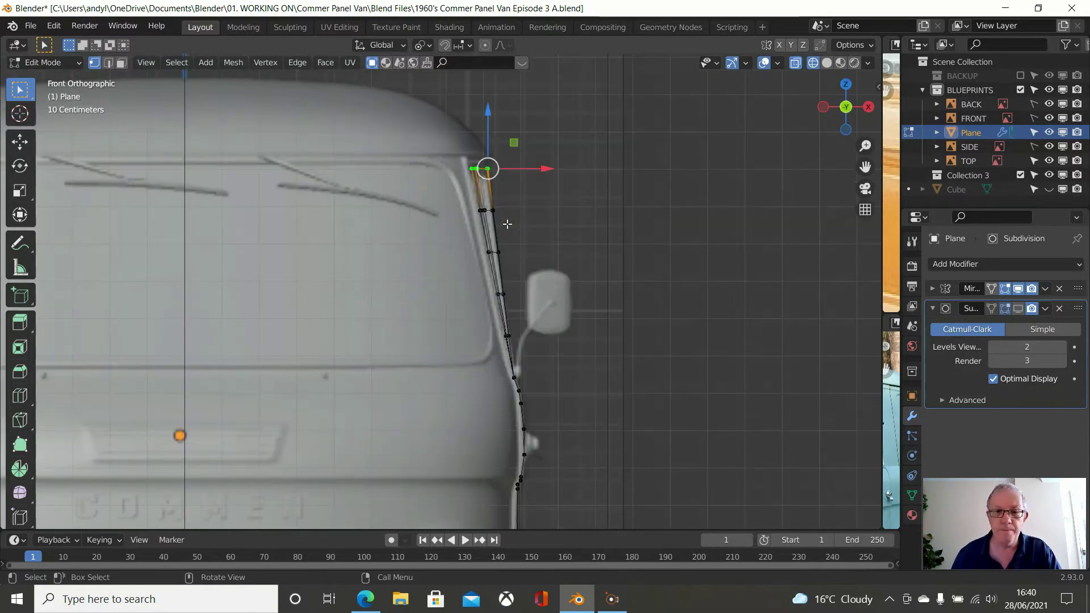
pyautogui.scroll(2, 507, 225)
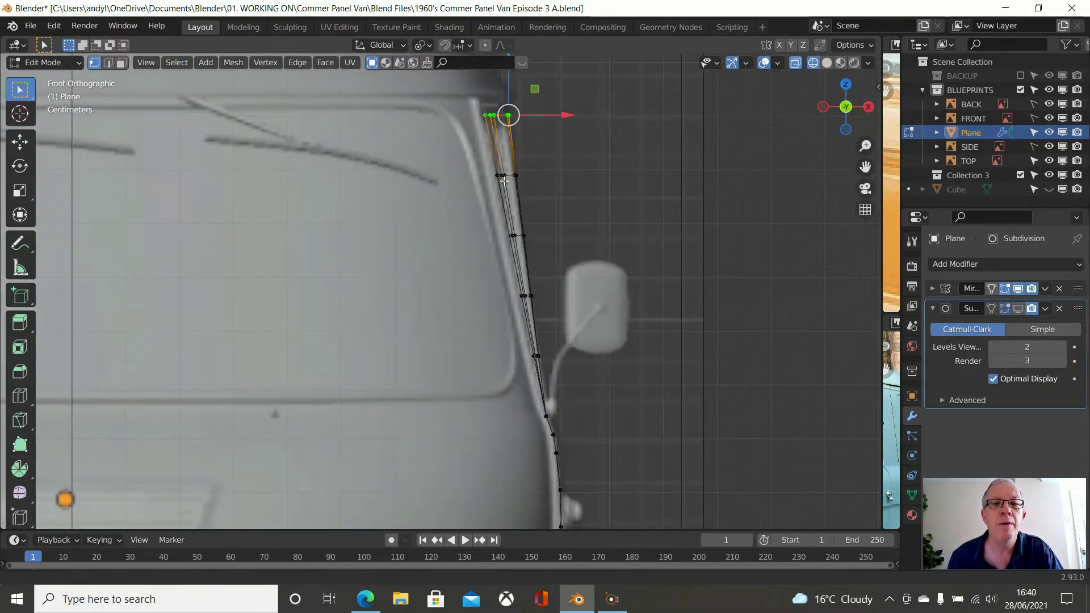
pyautogui.keyDown('shift'); pyautogui.moveTo(505, 180); pyautogui.dragTo(495, 233, button='middle'); pyautogui.keyUp('shift')
pyautogui.scroll(3, 500, 213)
pyautogui.keyDown('shift'); pyautogui.moveTo(506, 188); pyautogui.dragTo(444, 357, button='middle'); pyautogui.keyUp('shift')
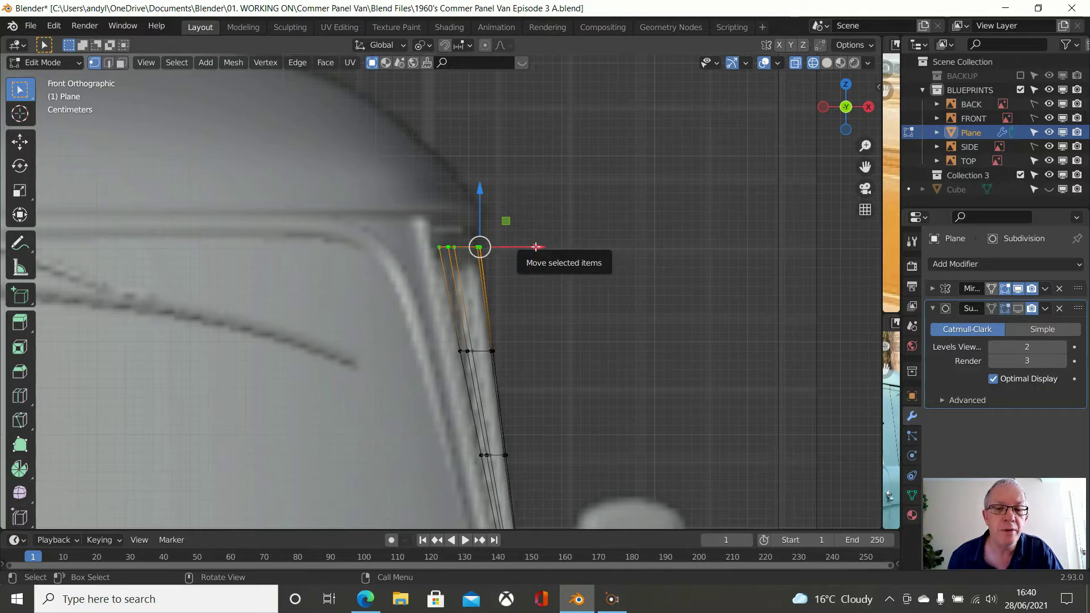
pyautogui.scroll(1, 540, 242)
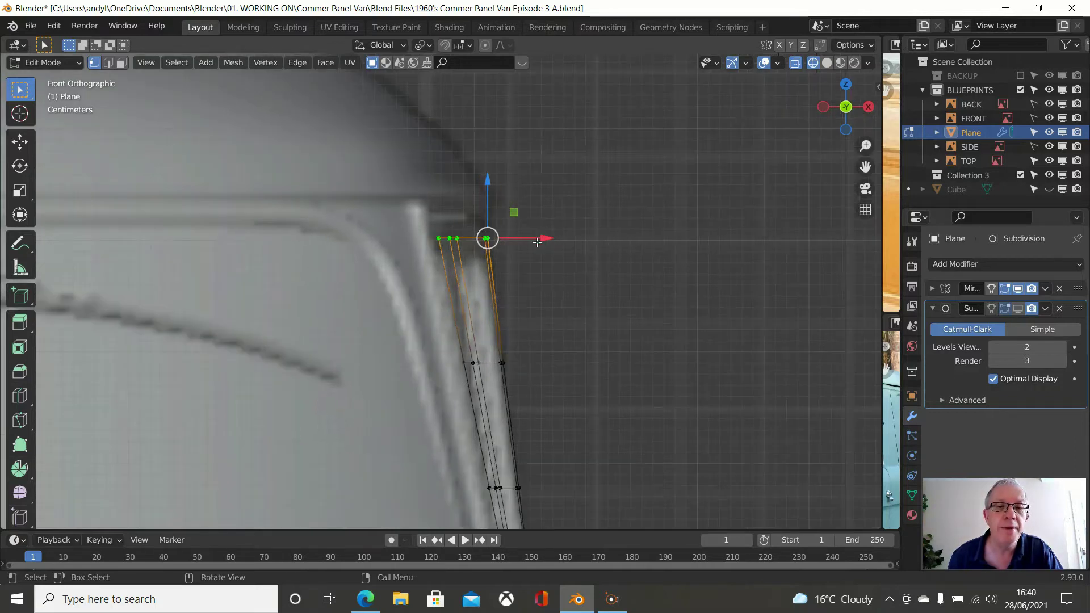
pyautogui.keyDown('shift'); pyautogui.moveTo(541, 236); pyautogui.dragTo(538, 292, button='middle'); pyautogui.keyUp('shift')
pyautogui.scroll(2, 539, 292)
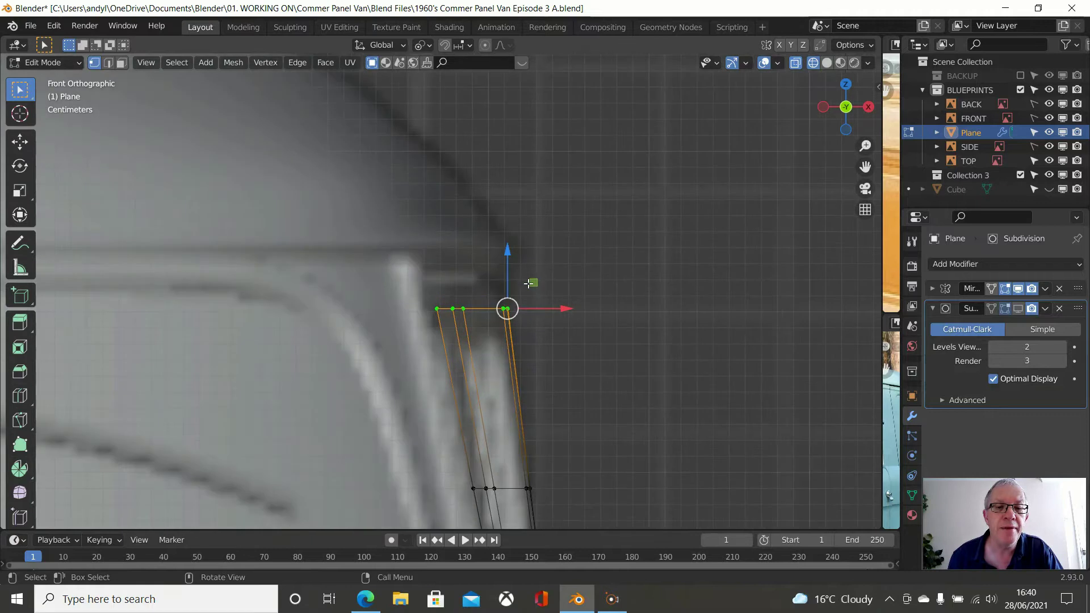
pyautogui.scroll(-3, 528, 283)
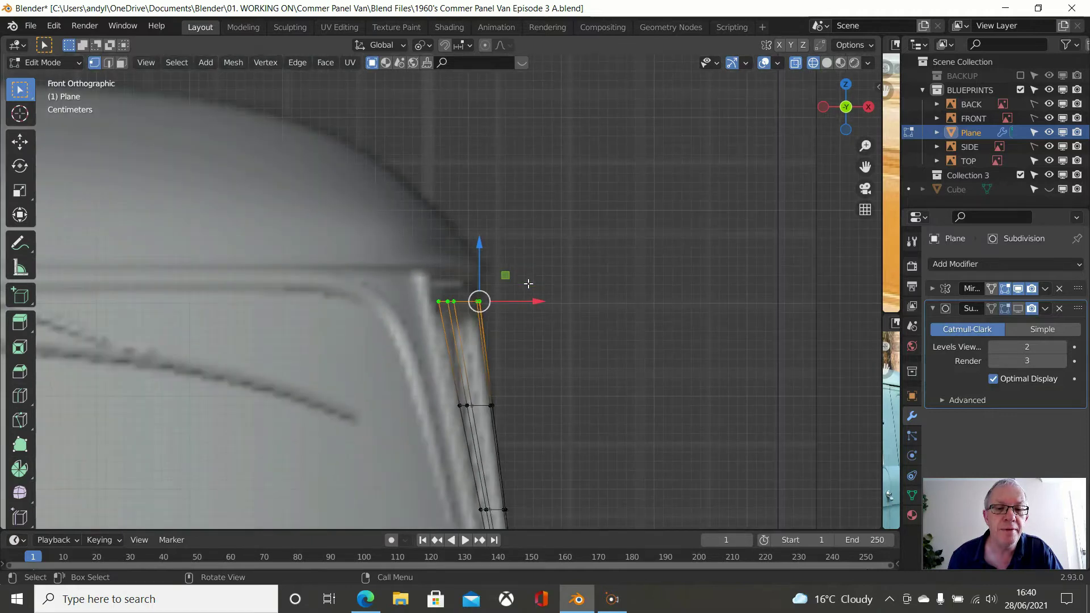
pyautogui.scroll(-5, 528, 283)
pyautogui.scroll(4, 528, 283)
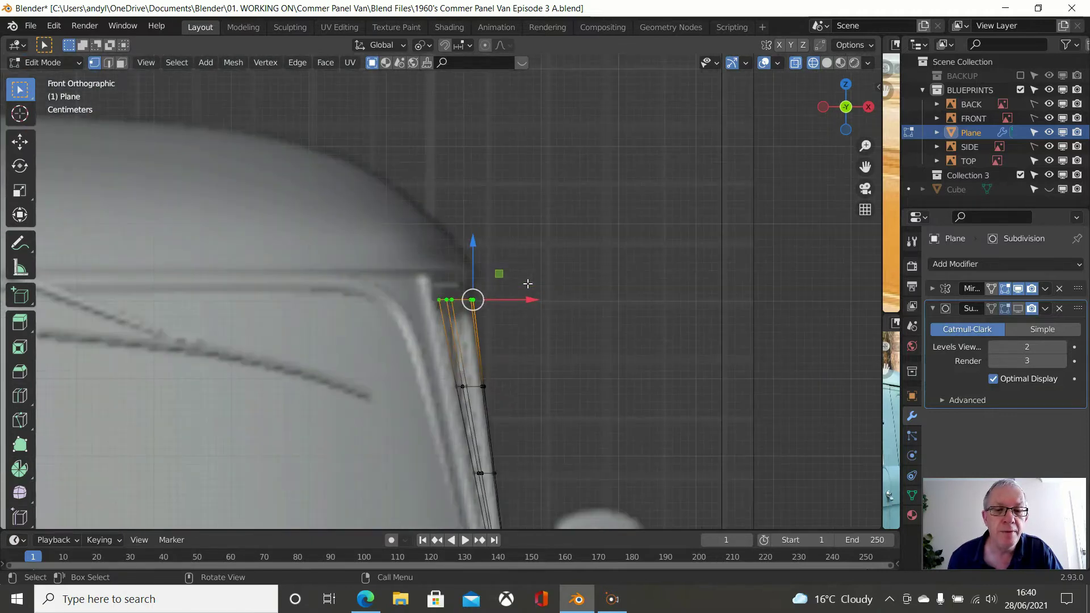
pyautogui.keyDown('shift'); pyautogui.moveTo(527, 316); pyautogui.dragTo(505, 187, button='middle'); pyautogui.keyUp('shift')
pyautogui.scroll(3, 471, 319)
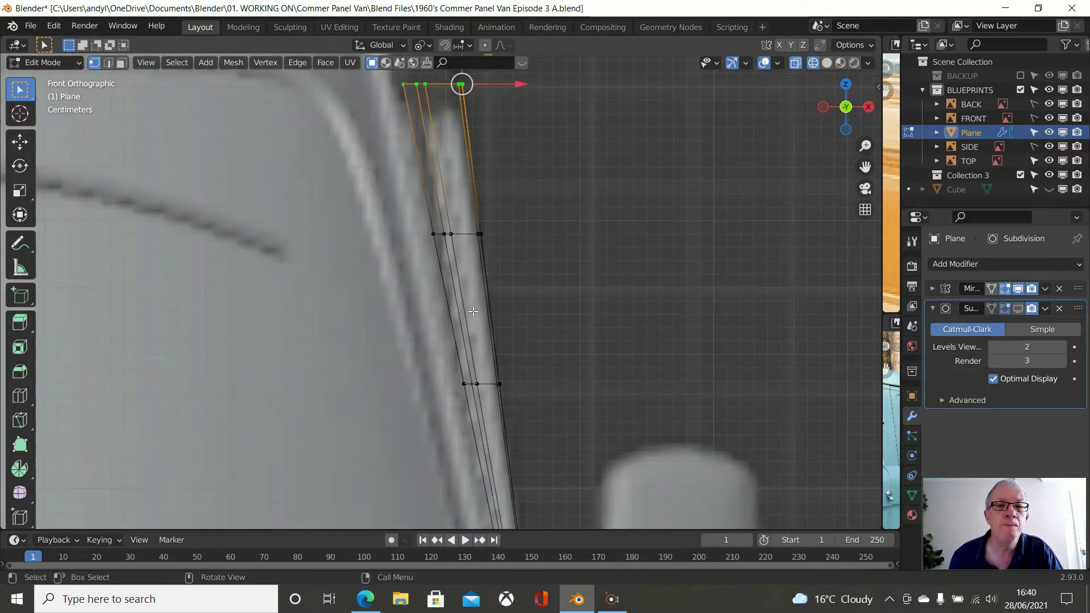
pyautogui.keyDown('shift'); pyautogui.moveTo(493, 93); pyautogui.dragTo(495, 146, button='middle'); pyautogui.keyUp('shift')
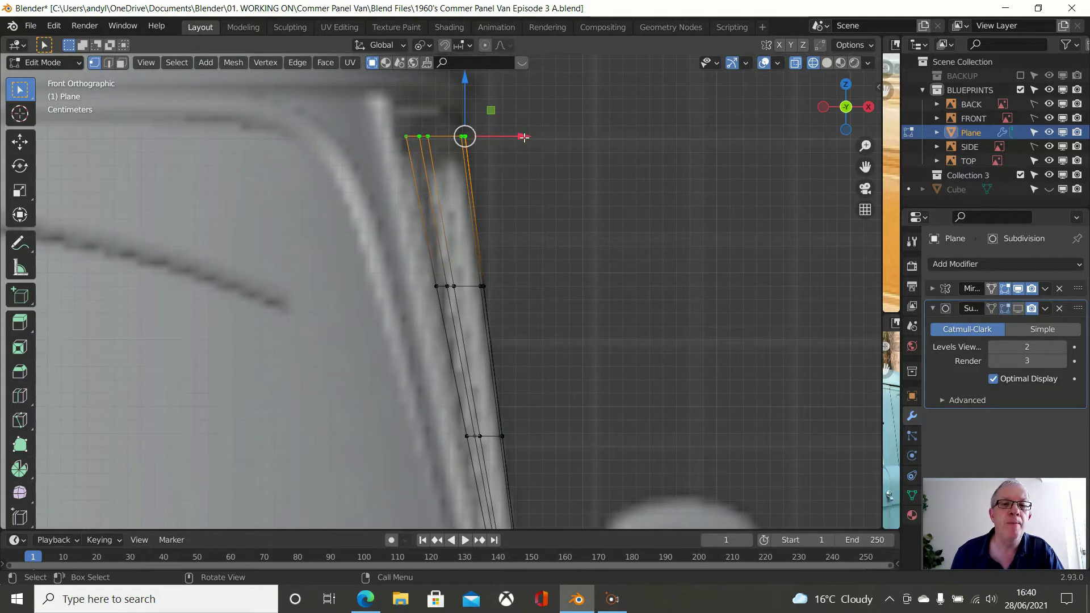
# Try moving the top edge loop slightly inward along X, check it against the top blueprint, and undo the move
pyautogui.moveTo(522, 137); pyautogui.dragTo(519, 135)
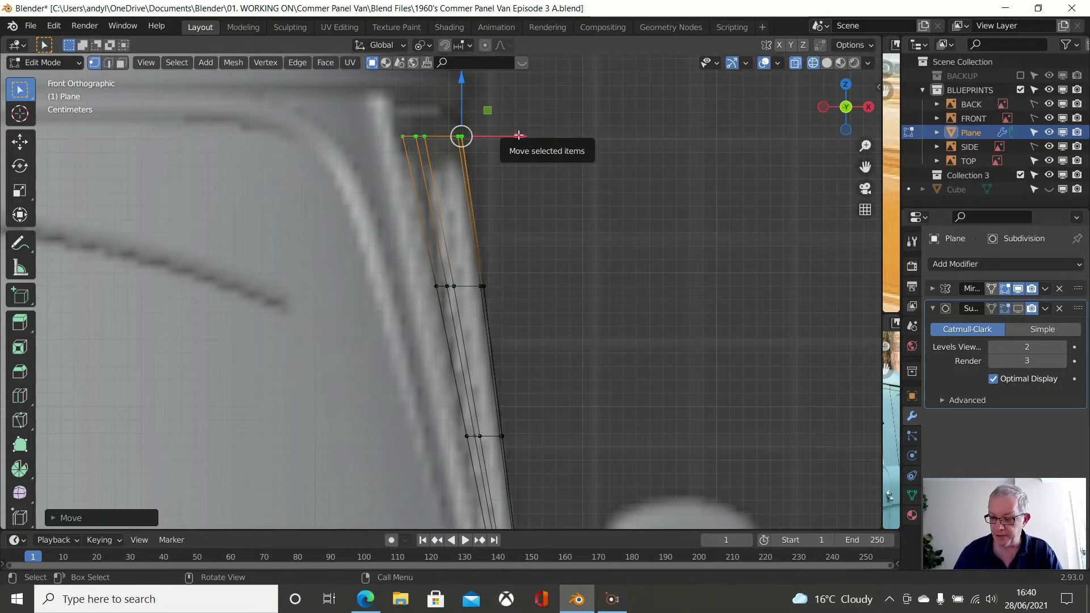
pyautogui.press('KP_7')
pyautogui.scroll(-5, 518, 135)
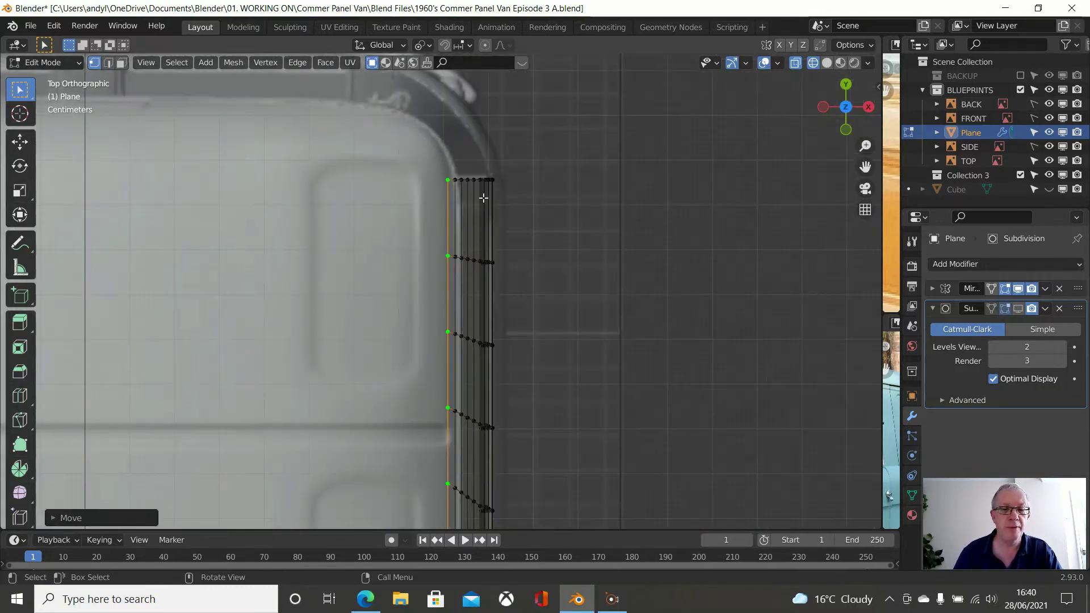
pyautogui.keyDown('shift'); pyautogui.moveTo(412, 204); pyautogui.dragTo(403, 176, button='middle'); pyautogui.keyUp('shift')
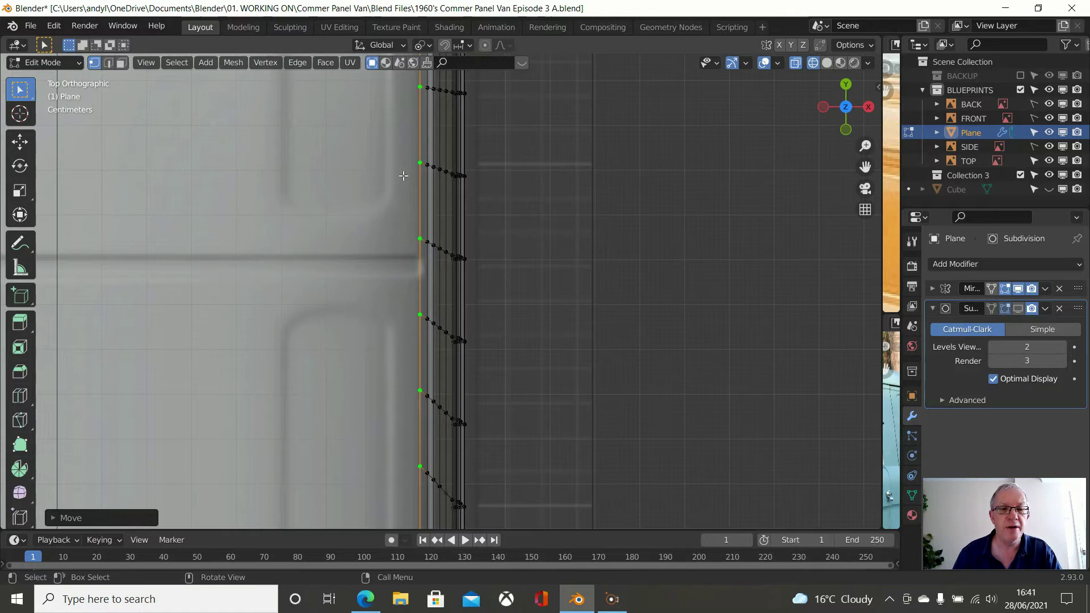
pyautogui.hotkey('ctrl', 'z')
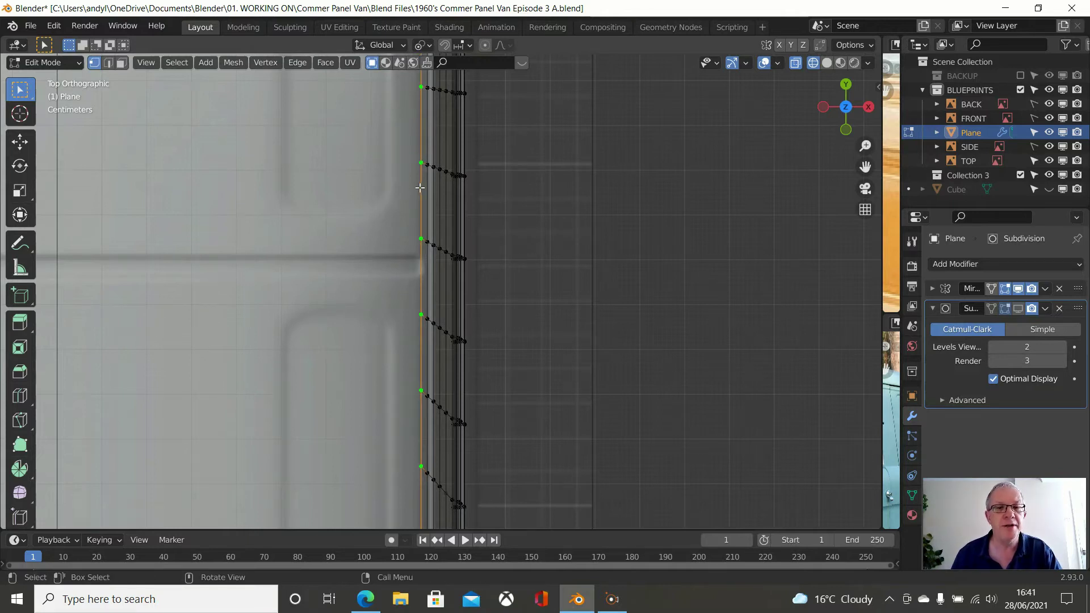
# Examine the side panel's top edge loop in perspective and against the roof gutter in the front view
pyautogui.scroll(1, 435, 188)
pyautogui.moveTo(435, 188); pyautogui.dragTo(318, 229, button='middle')
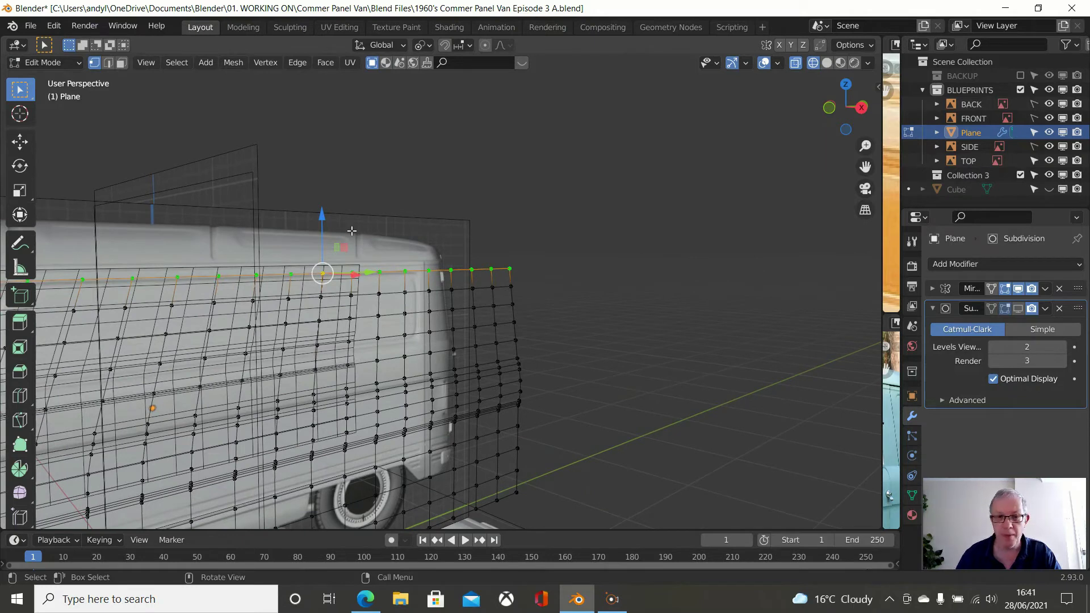
pyautogui.press('KP_1')
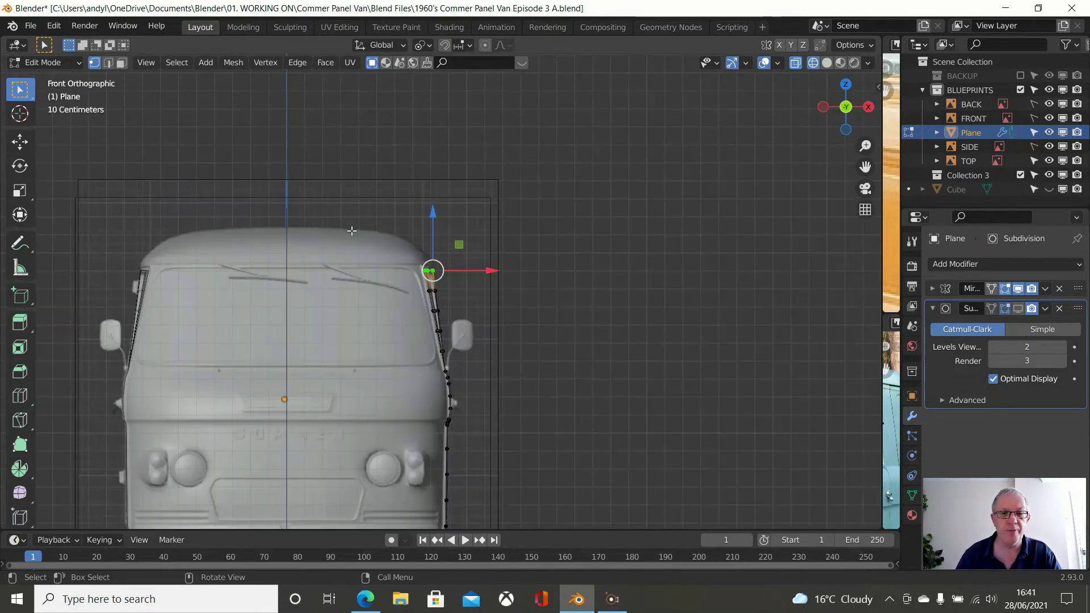
pyautogui.scroll(3, 352, 231)
pyautogui.scroll(3, 352, 231)
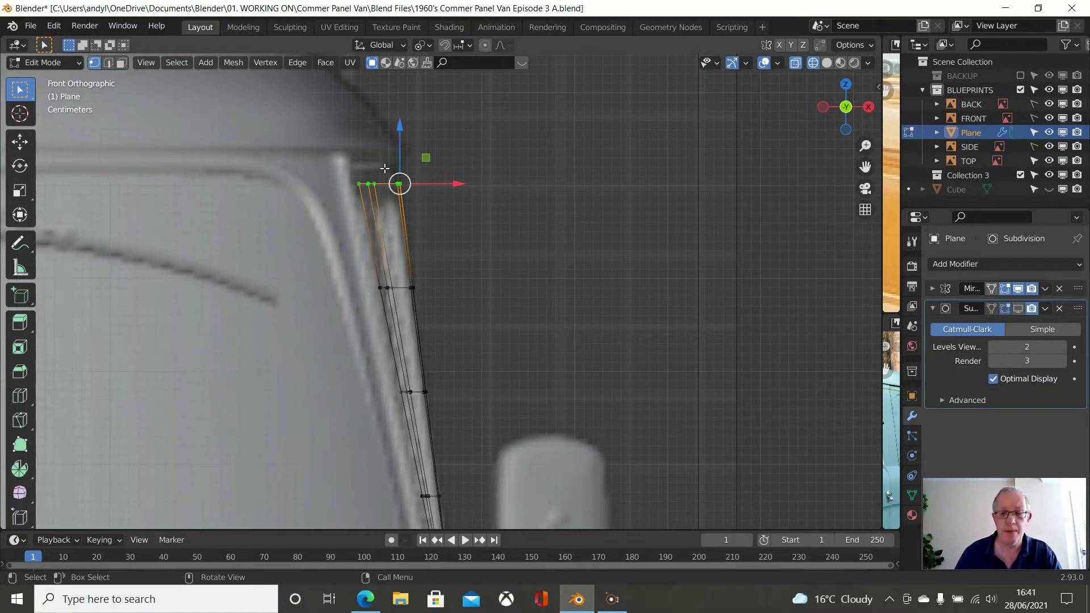
# In the right side view, extrude the side panel's top edge loop about 0.0114 m upward along Z
pyautogui.press('KP_3')
pyautogui.scroll(-2, 385, 165)
pyautogui.keyDown('shift'); pyautogui.moveTo(404, 270); pyautogui.dragTo(405, 341, button='middle'); pyautogui.keyUp('shift')
pyautogui.scroll(-4, 405, 341)
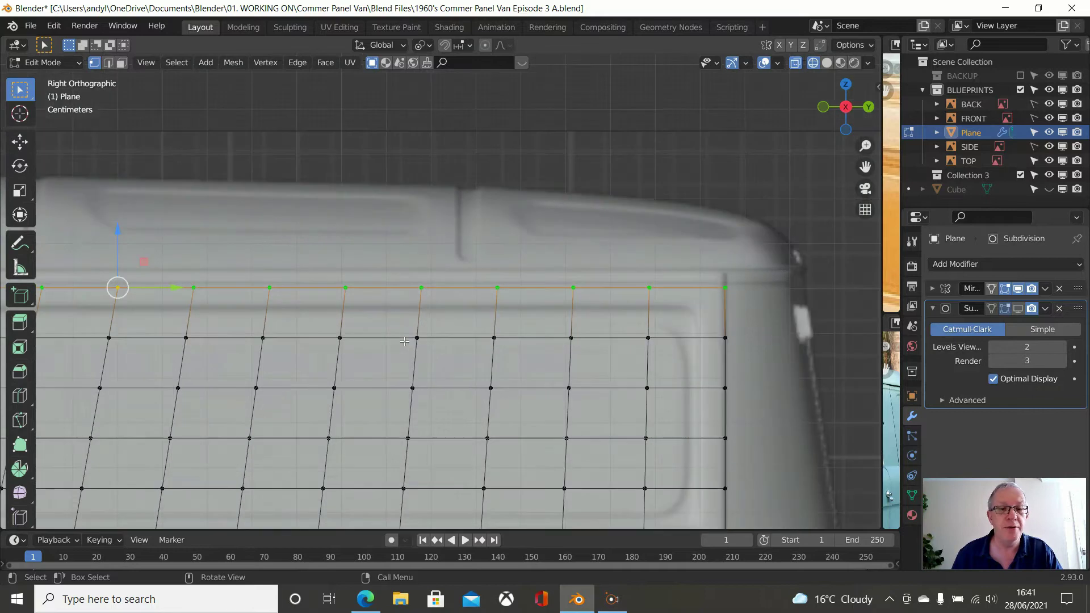
pyautogui.scroll(2, 508, 399)
pyautogui.keyDown('shift'); pyautogui.moveTo(508, 394); pyautogui.dragTo(508, 399, button='middle'); pyautogui.keyUp('shift')
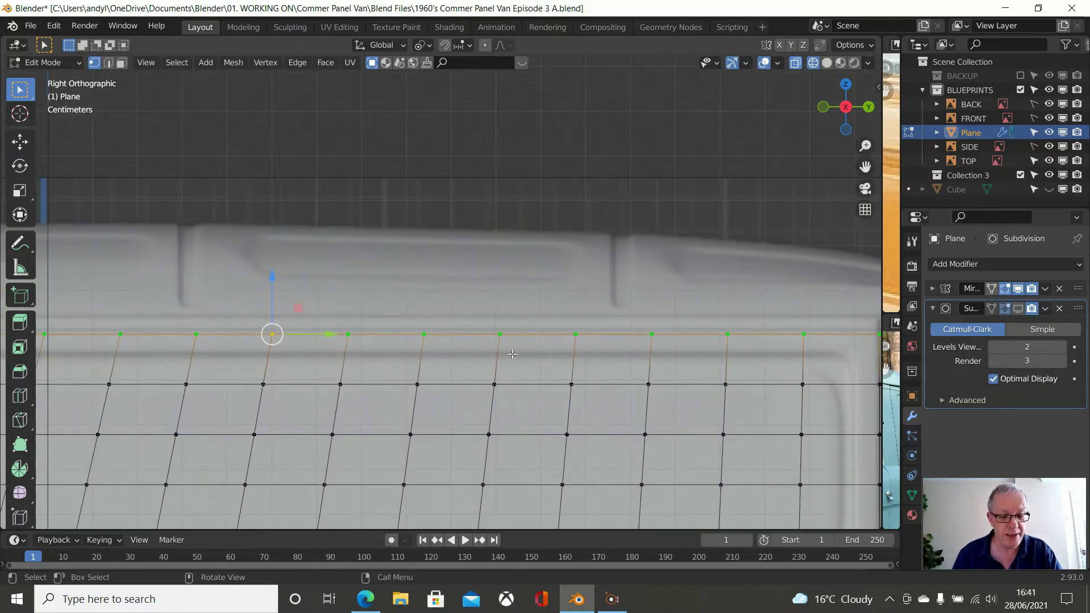
pyautogui.press('g')
pyautogui.press('z')
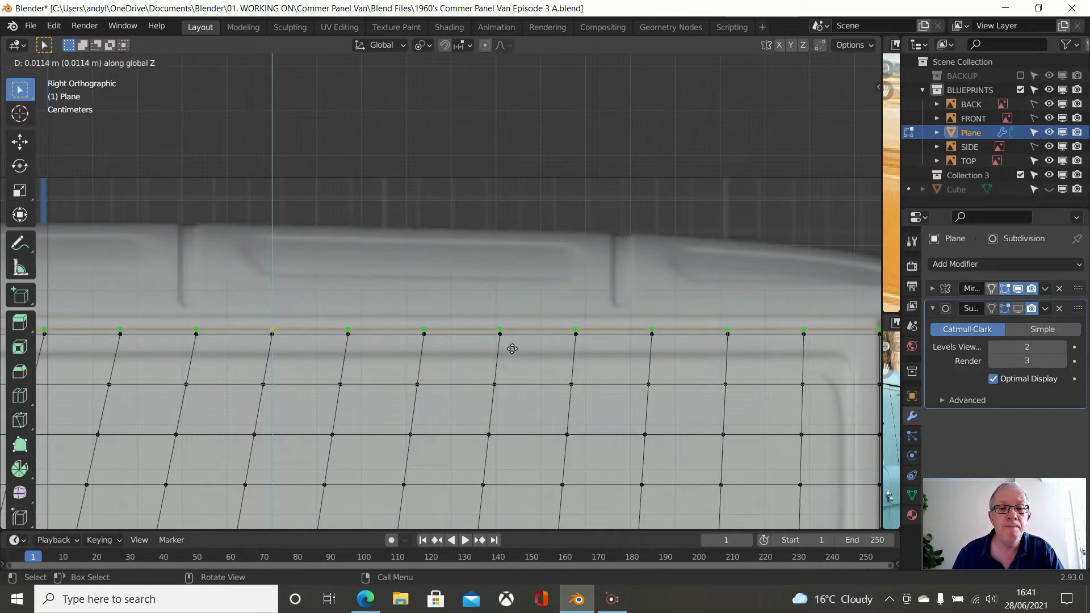
pyautogui.click(512, 348)
# Extrude the new top edge loop again, about 0.0246 m upward along Z toward the roof gutter line
pyautogui.scroll(2, 516, 336)
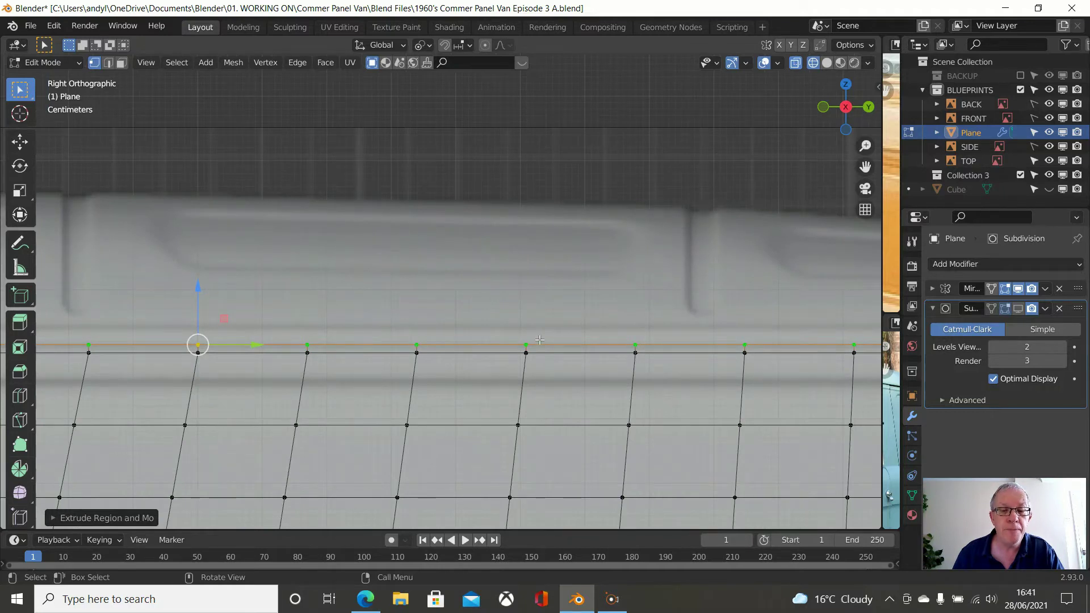
pyautogui.press('g')
pyautogui.press('z')
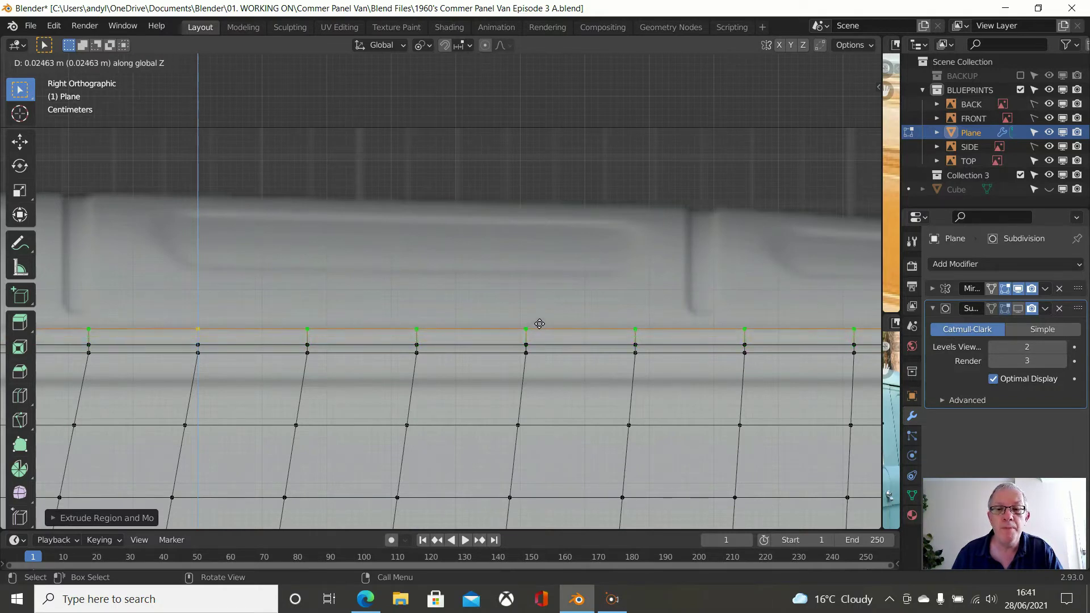
pyautogui.click(539, 323)
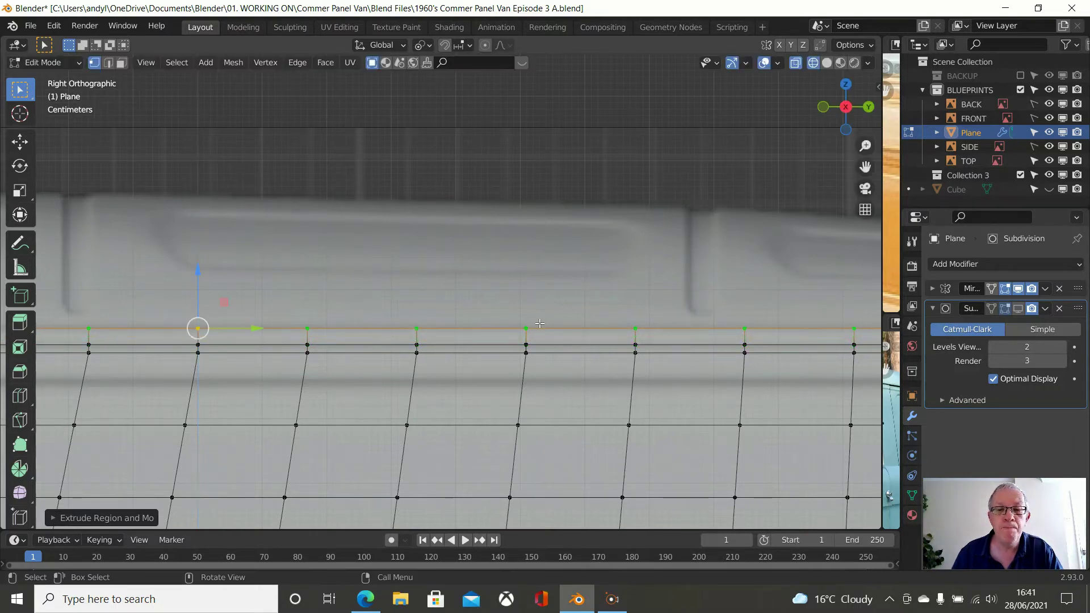
# Select the two newly extruded edge loops and move them slightly inward along X in the front view
pyautogui.scroll(-6, 539, 323)
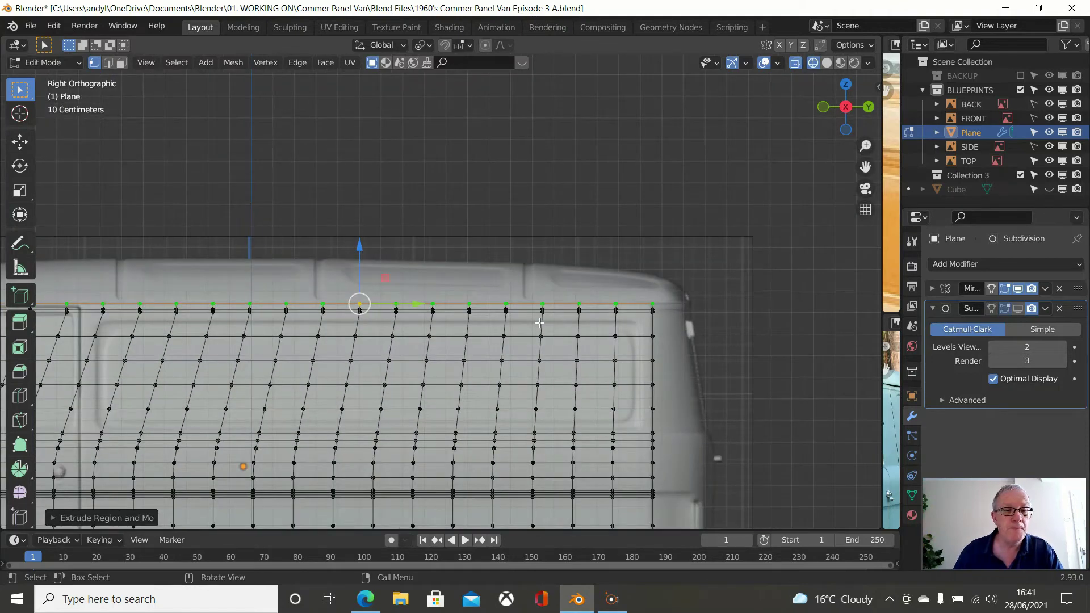
pyautogui.scroll(4, 481, 323)
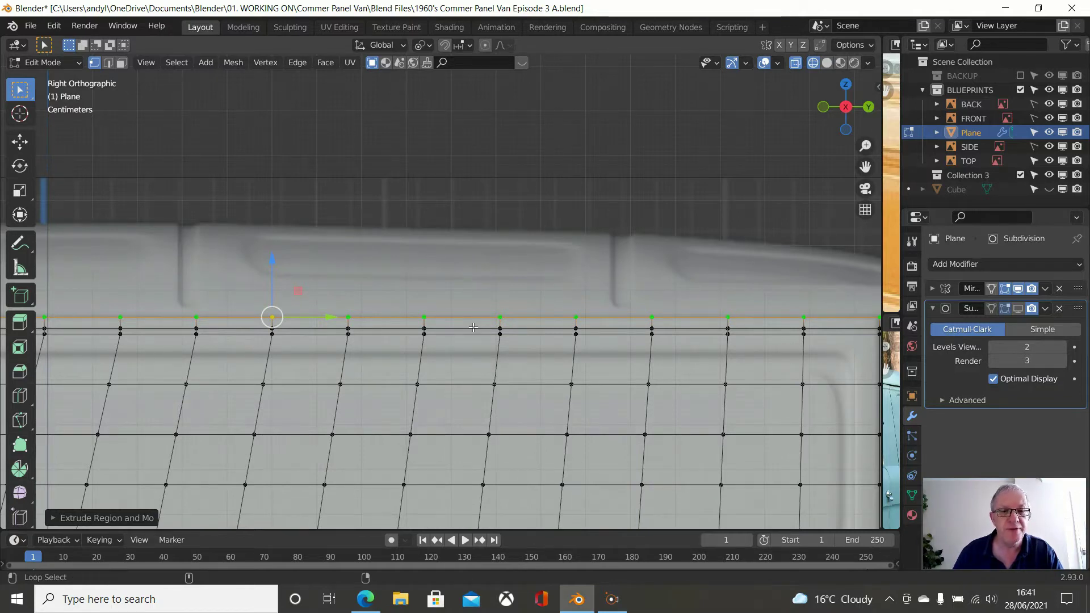
pyautogui.scroll(-3, 474, 328)
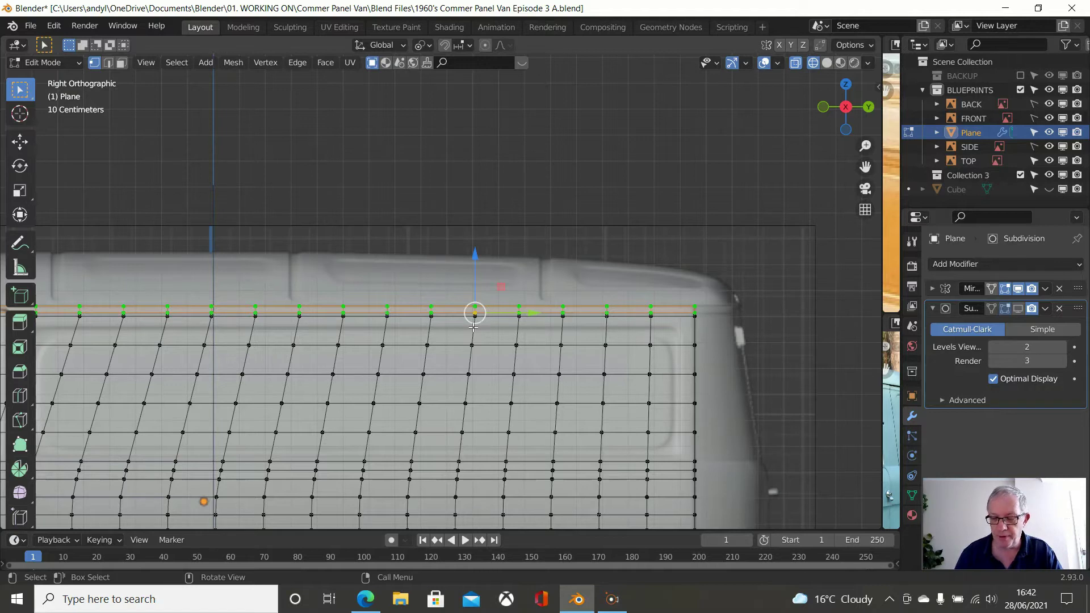
pyautogui.press('KP_1')
pyautogui.scroll(5, 473, 328)
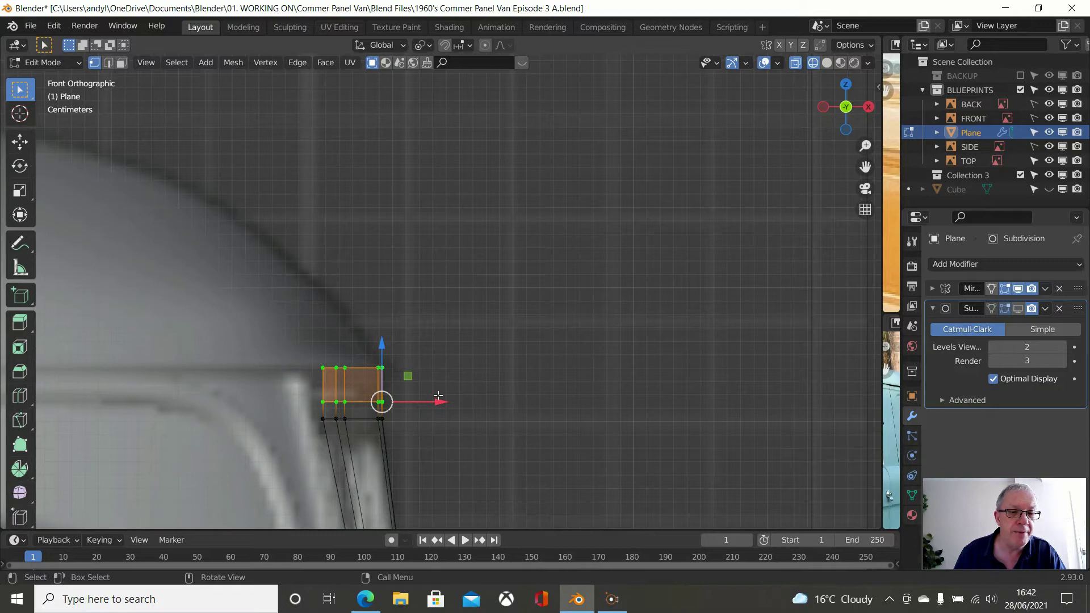
pyautogui.moveTo(439, 396); pyautogui.dragTo(433, 390)
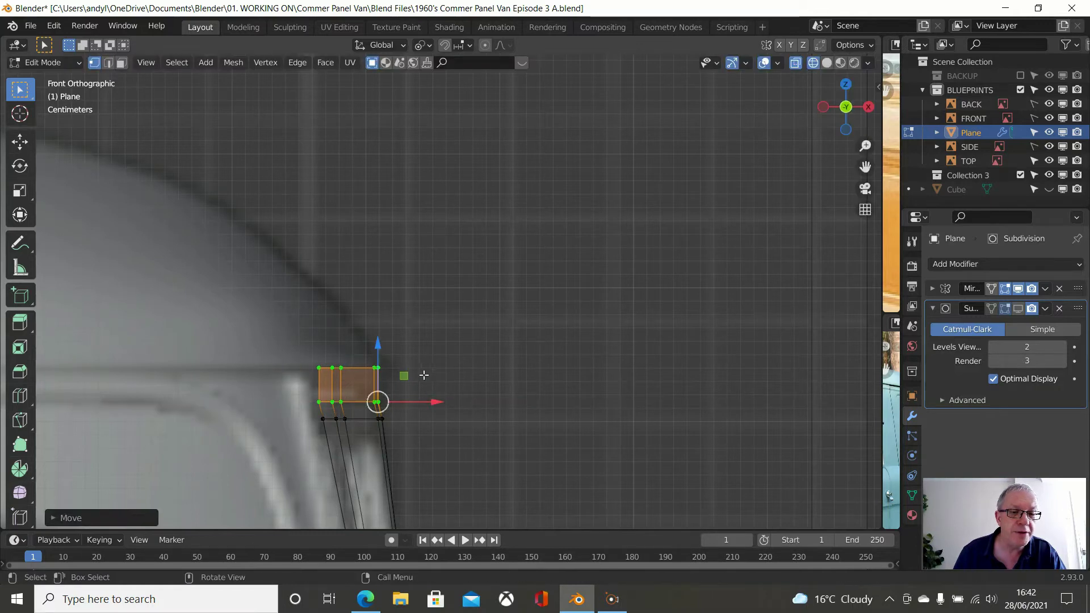
# Keep only the topmost edge loop selected and move it slightly further inward along X to continue the pillar's slope
pyautogui.keyDown('alt'); pyautogui.keyDown('shift'); pyautogui.click(350, 401); pyautogui.keyUp('shift'); pyautogui.keyUp('alt')
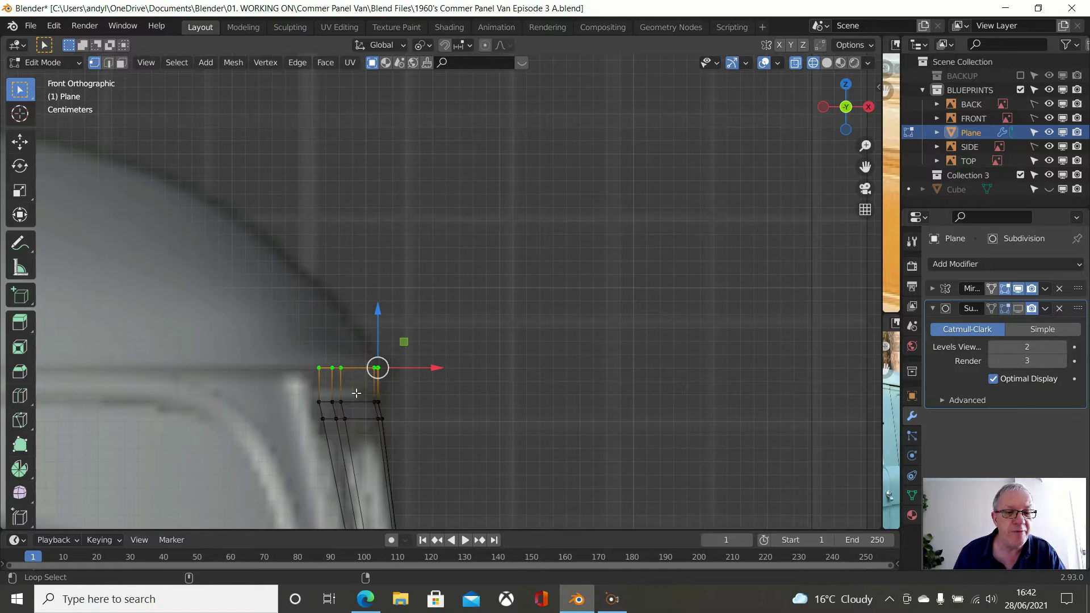
pyautogui.scroll(2, 373, 372)
pyautogui.moveTo(398, 400); pyautogui.dragTo(382, 390)
pyautogui.scroll(-3, 380, 398)
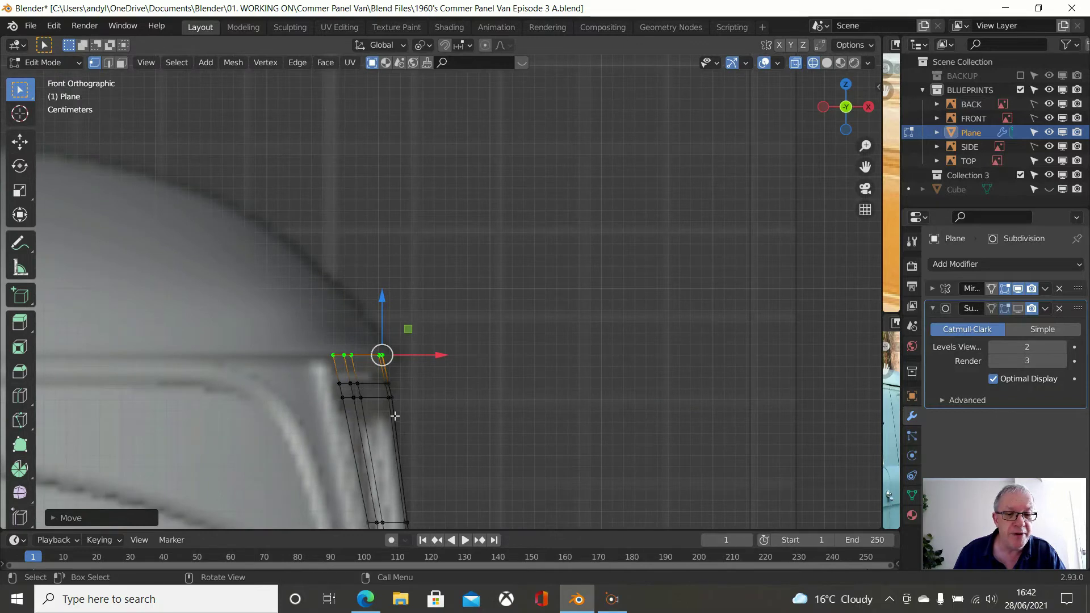
pyautogui.scroll(-3, 390, 386)
pyautogui.scroll(-1, 433, 376)
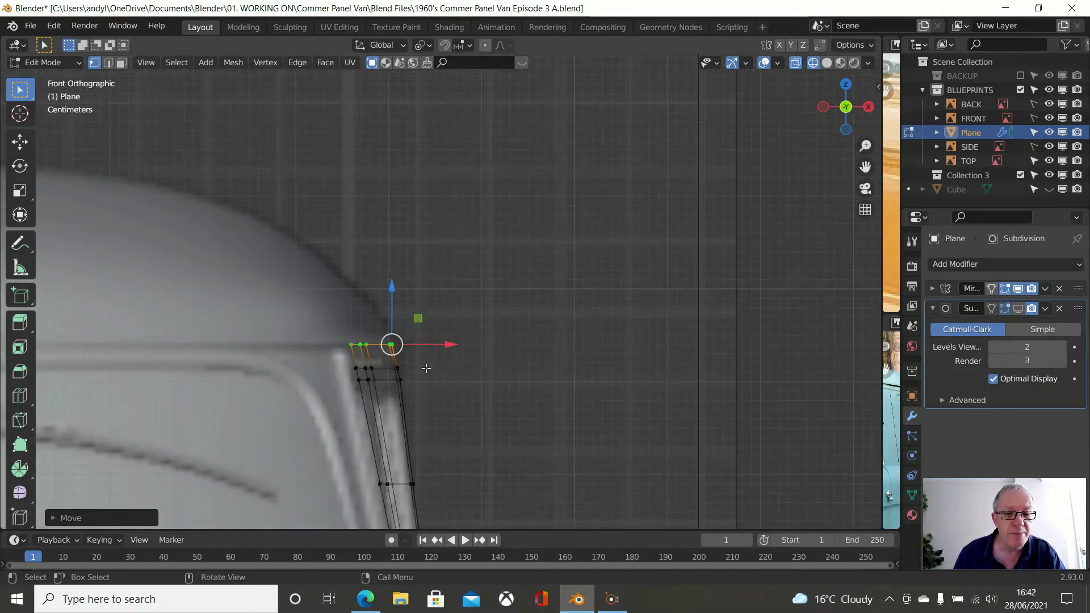
pyautogui.scroll(1, 425, 369)
pyautogui.scroll(-2, 426, 369)
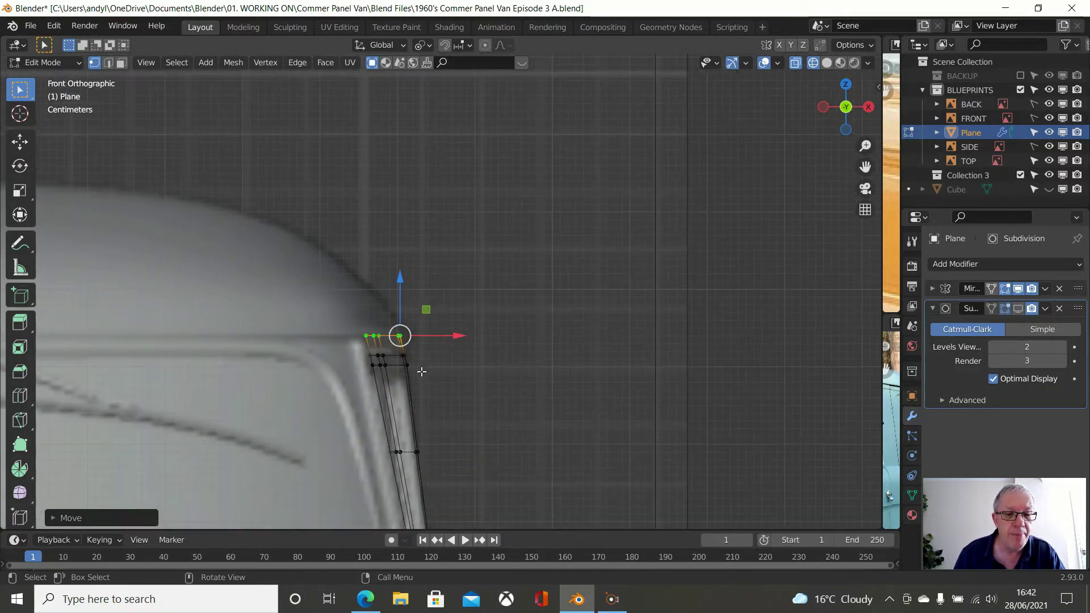
pyautogui.scroll(1, 422, 372)
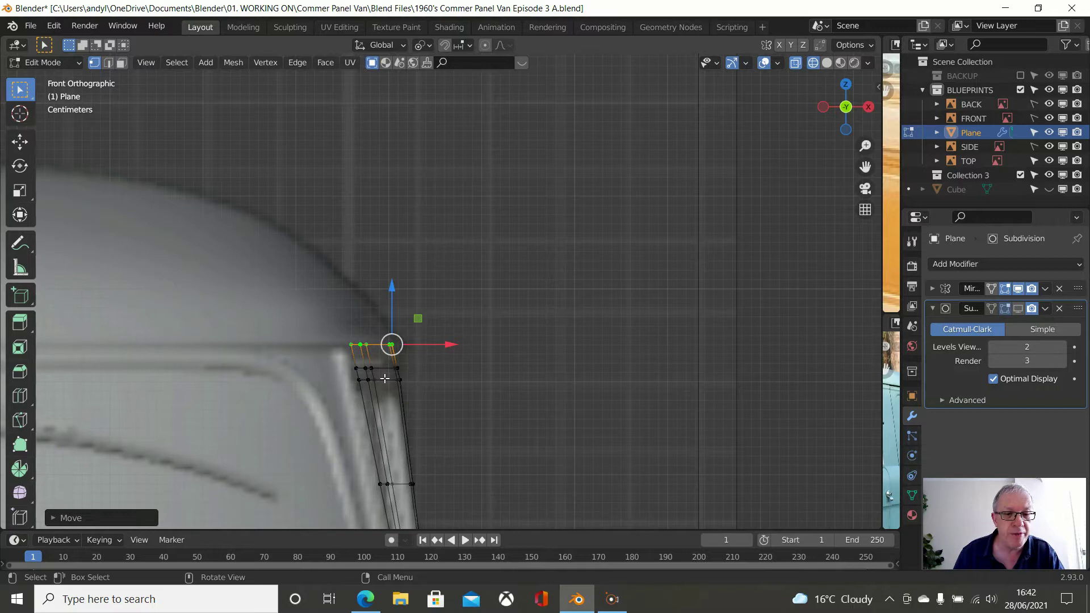
# Box-select the three uppermost edge loops in the front view and shift them slightly inward along X
pyautogui.keyDown('ctrl'); pyautogui.click(400, 379); pyautogui.keyUp('ctrl')
pyautogui.scroll(2, 440, 357)
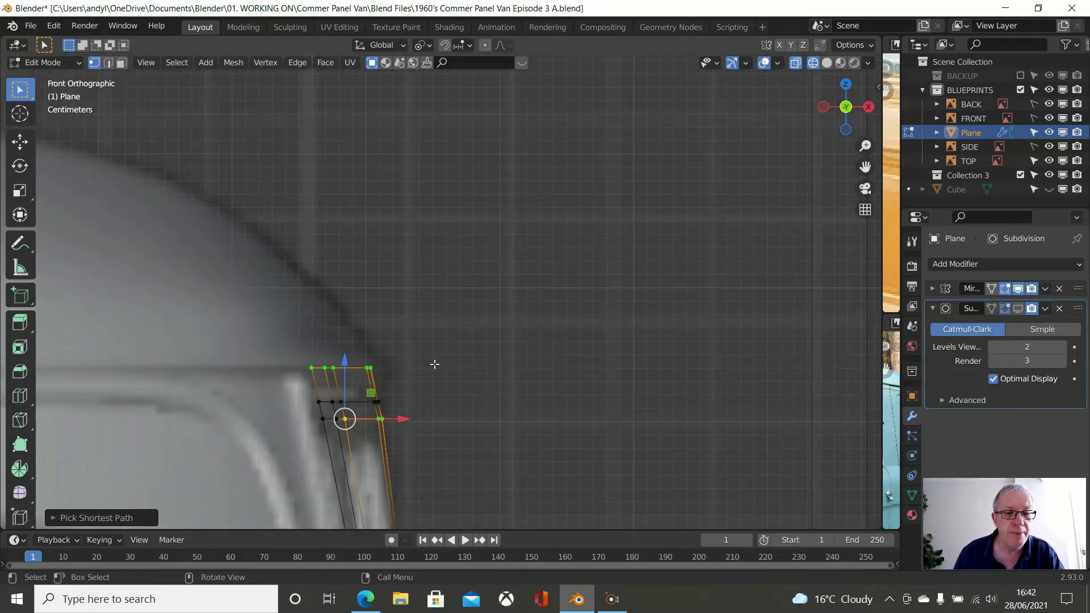
pyautogui.click(423, 378)
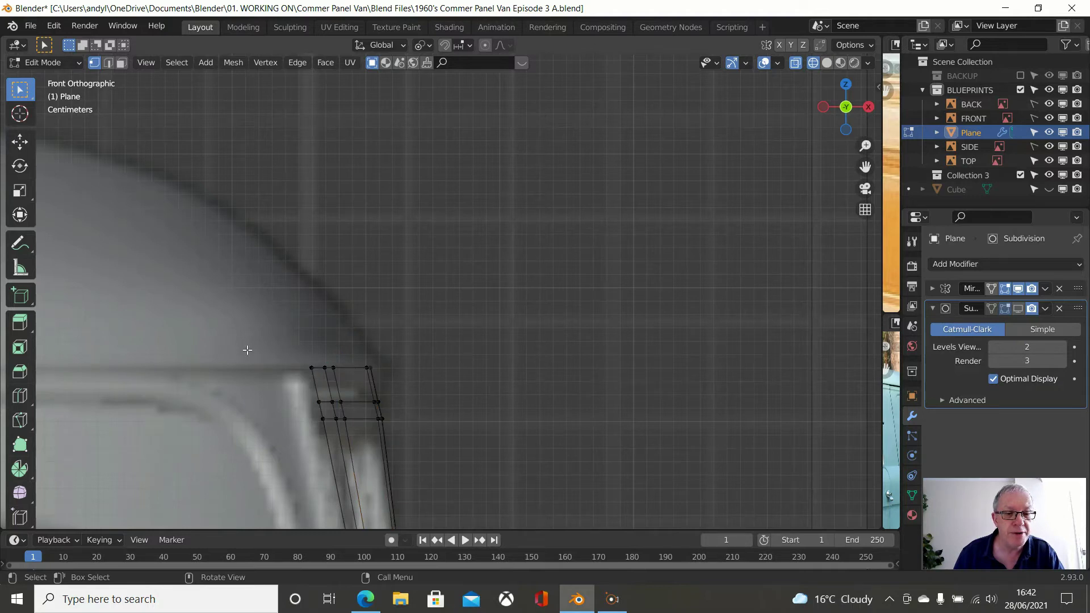
pyautogui.press('b')
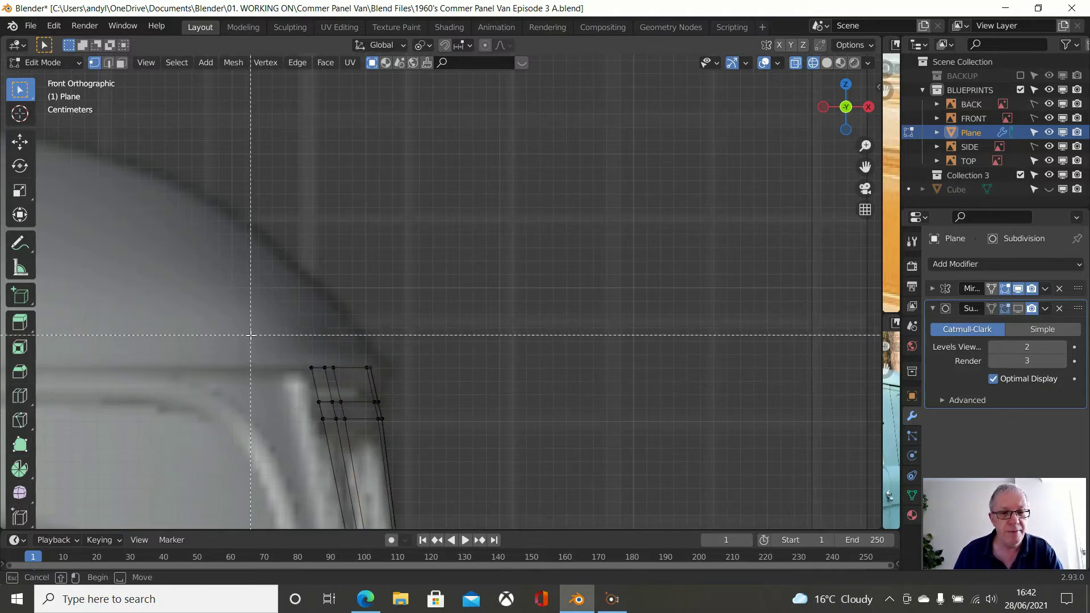
pyautogui.moveTo(261, 323); pyautogui.dragTo(494, 452)
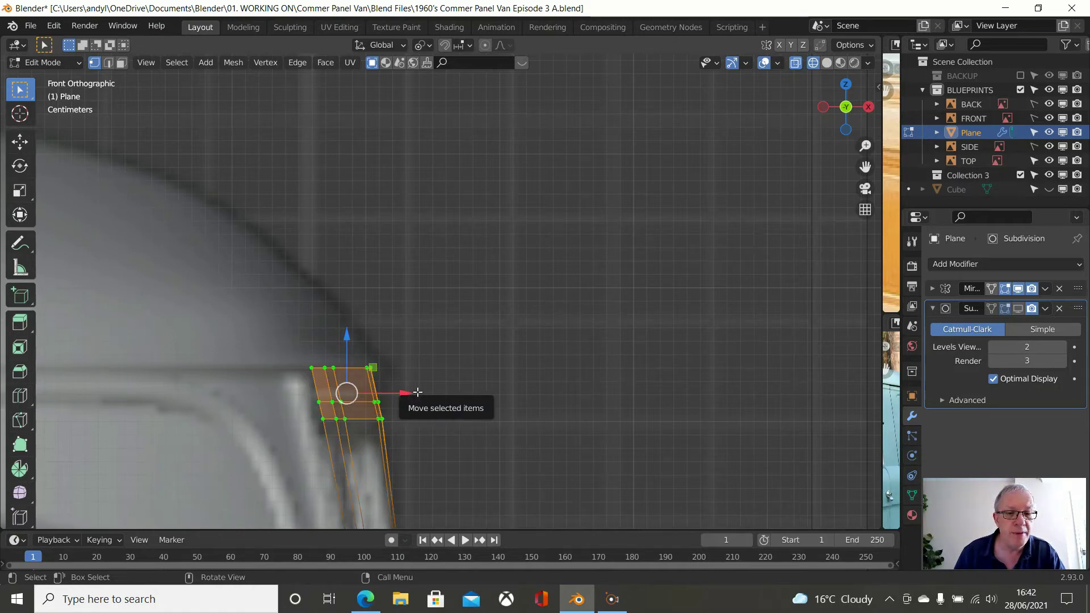
pyautogui.moveTo(415, 393); pyautogui.dragTo(412, 394)
# Check the three uppermost edge loops against the top blueprint and view the panel in perspective
pyautogui.press('KP_7')
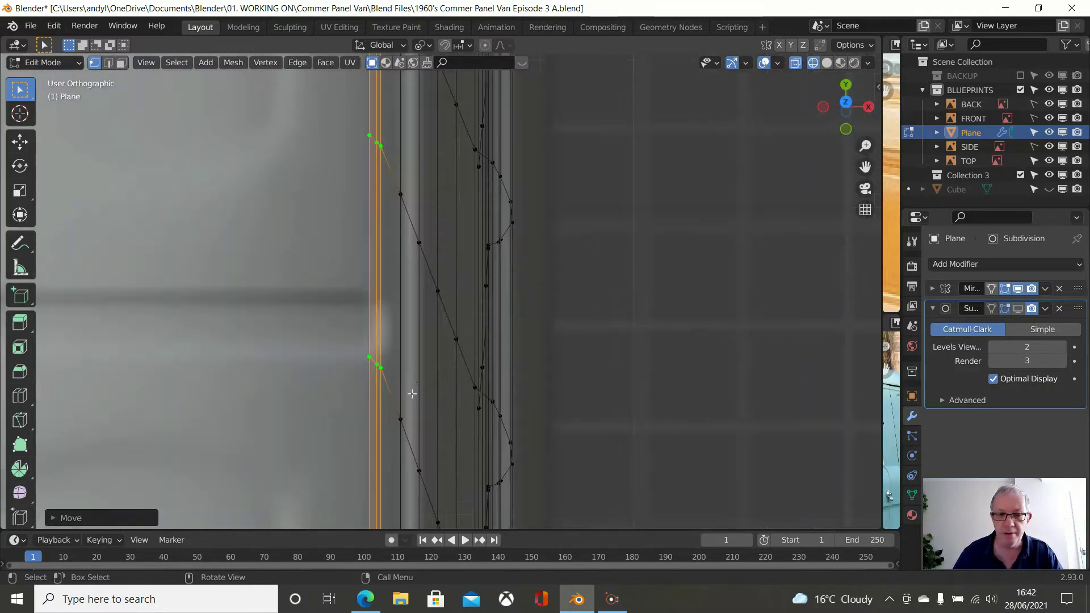
pyautogui.scroll(-6, 412, 393)
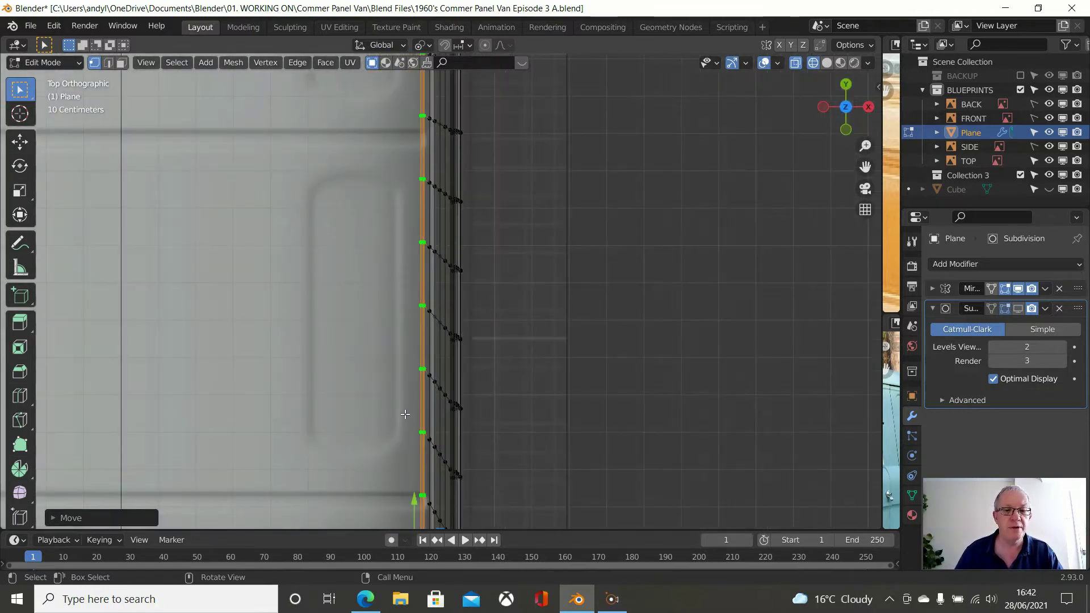
pyautogui.moveTo(403, 412); pyautogui.dragTo(357, 279, button='middle')
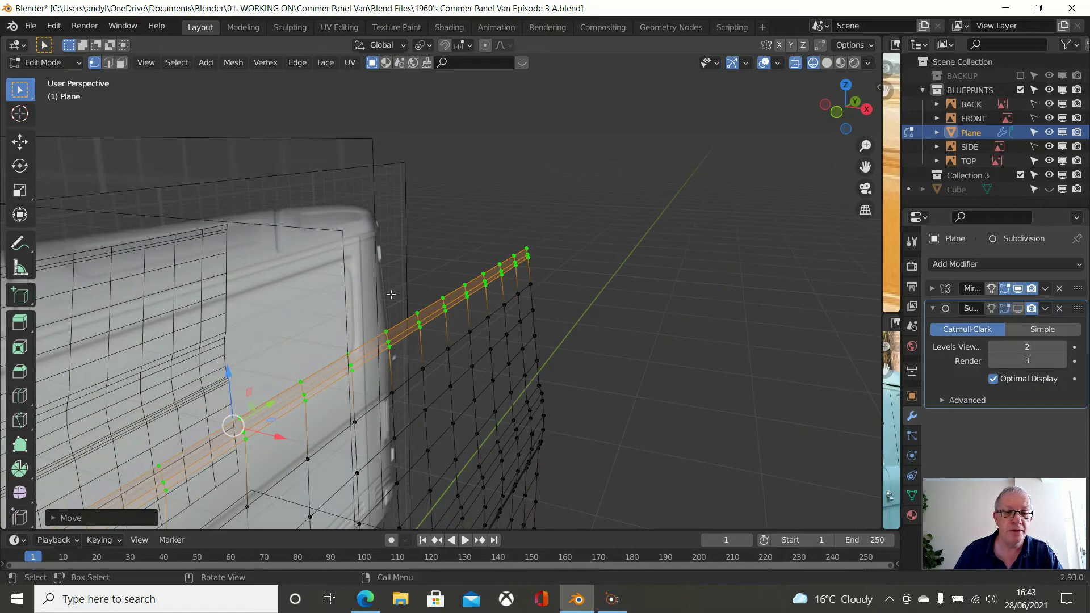
pyautogui.scroll(-1, 397, 300)
pyautogui.scroll(-1, 397, 300)
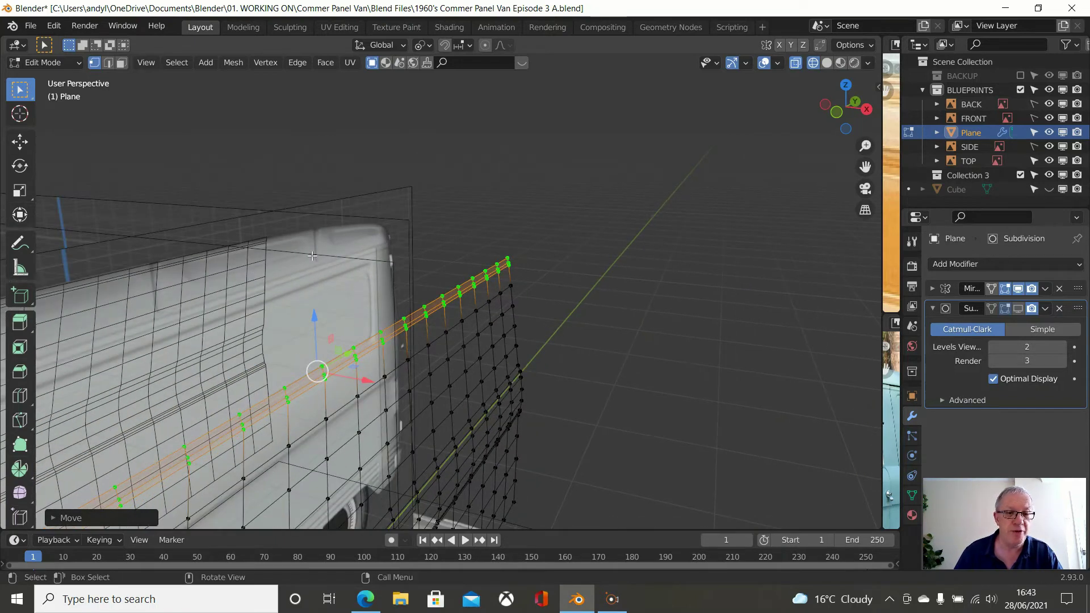
pyautogui.keyDown('shift'); pyautogui.moveTo(356, 341); pyautogui.dragTo(447, 297, button='middle'); pyautogui.keyUp('shift')
pyautogui.scroll(-1, 446, 230)
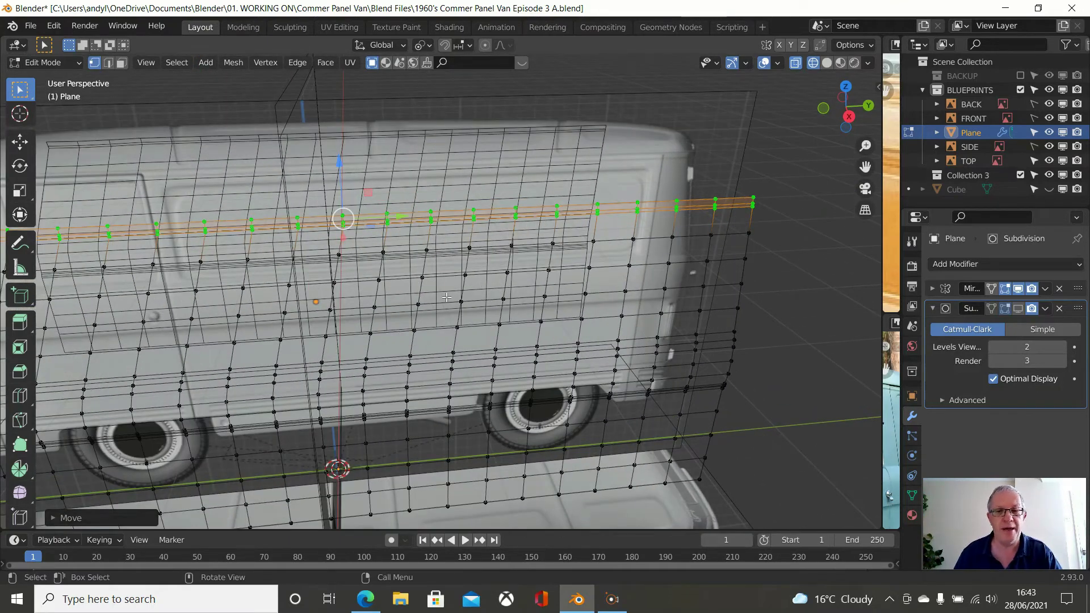
# Switch the viewport to solid shading without X-ray and inspect both side panels from the front in perspective
pyautogui.scroll(-2, 447, 297)
pyautogui.hotkey('alt', 'z')
pyautogui.moveTo(634, 301); pyautogui.dragTo(286, 262, button='middle')
pyautogui.moveTo(175, 283); pyautogui.dragTo(341, 299, button='middle')
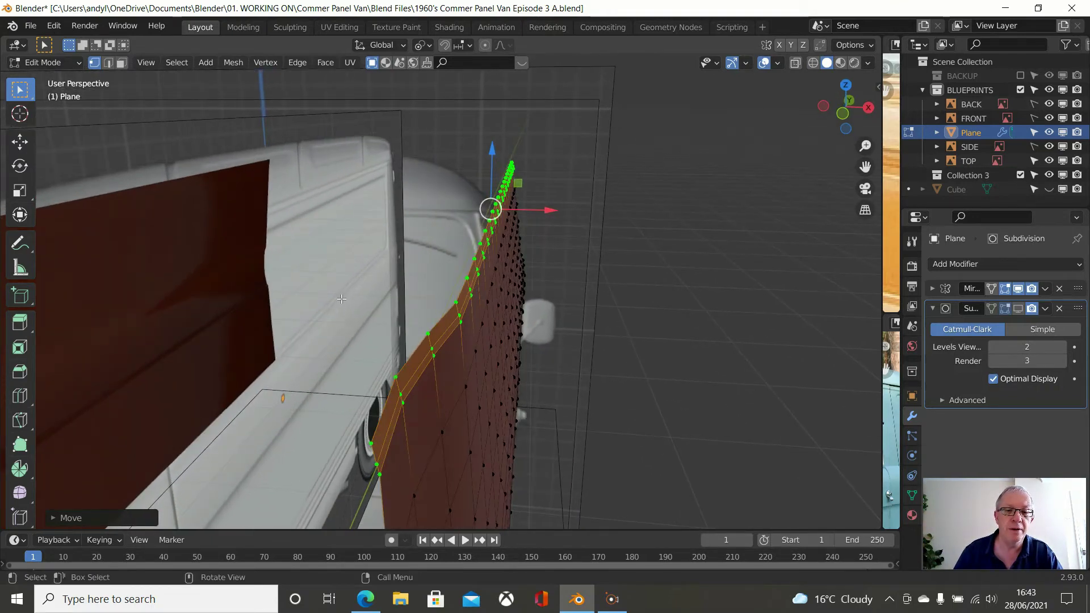
pyautogui.scroll(-4, 341, 298)
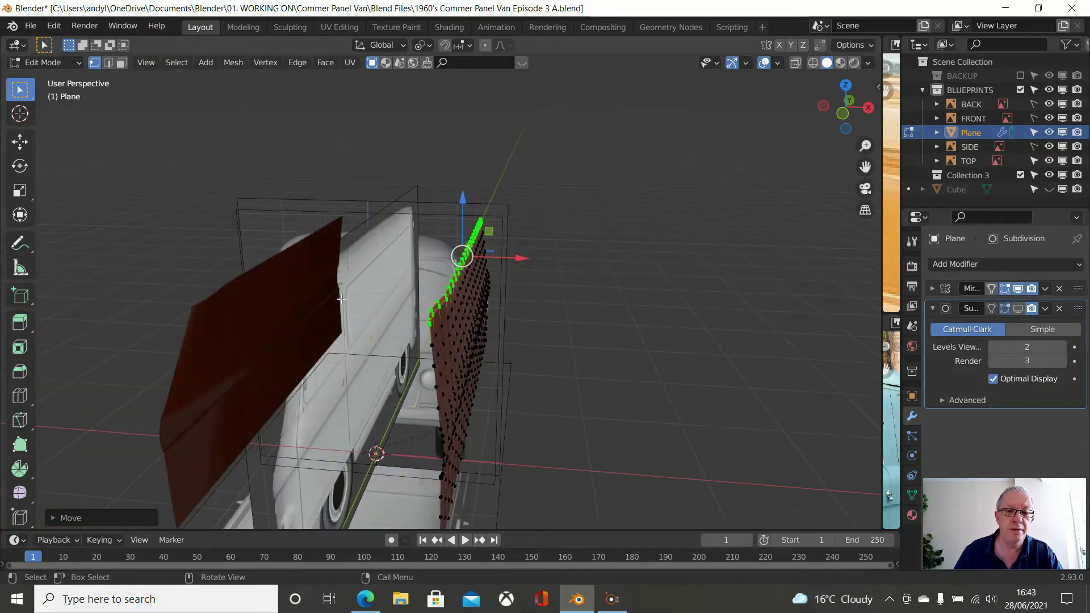
# Compare the shaded side panels with the van blueprints in the top, front and right side views
pyautogui.press('KP_7')
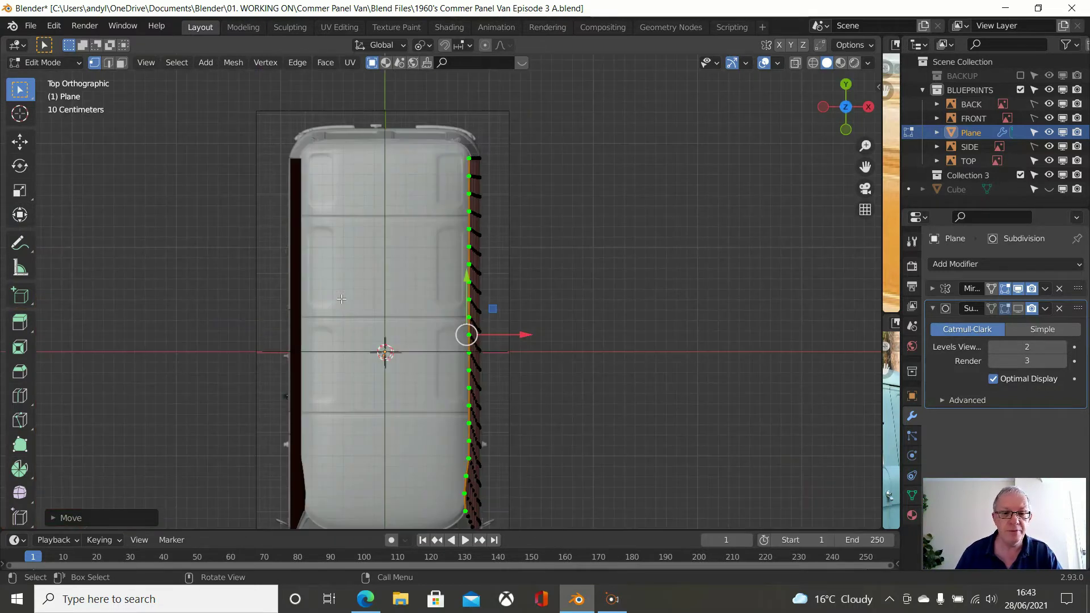
pyautogui.scroll(1, 341, 299)
pyautogui.keyDown('shift'); pyautogui.moveTo(376, 395); pyautogui.dragTo(431, 183, button='middle'); pyautogui.keyUp('shift')
pyautogui.scroll(1, 431, 184)
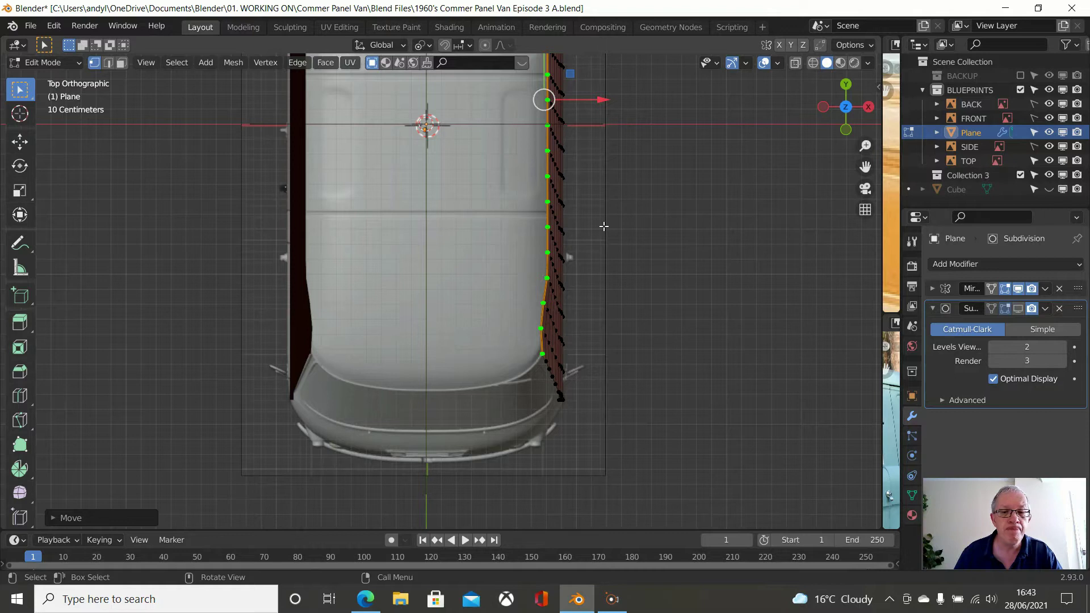
pyautogui.scroll(2, 594, 291)
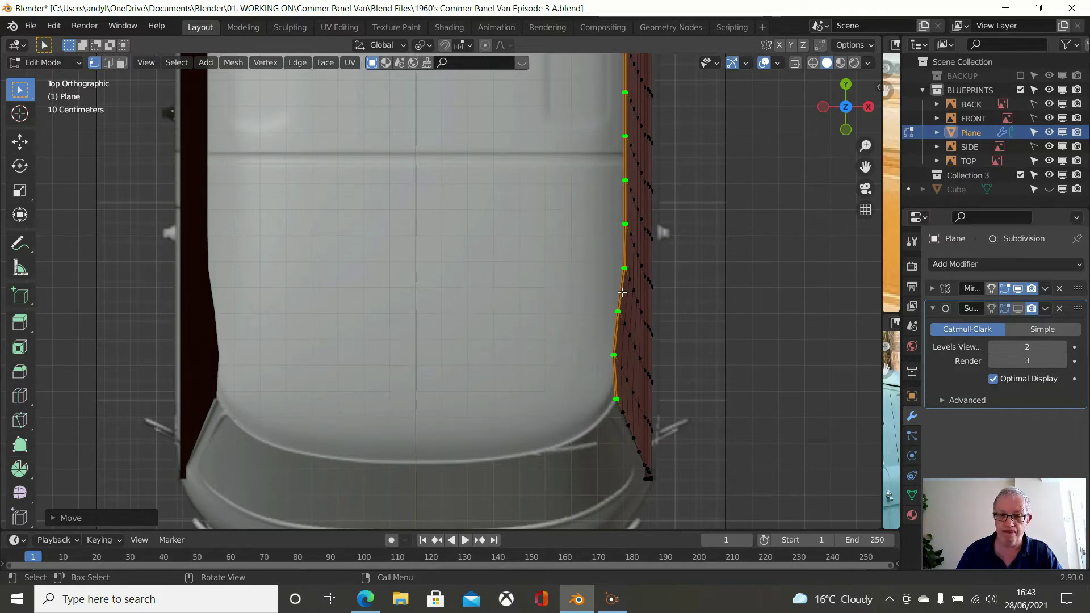
pyautogui.press('KP_1')
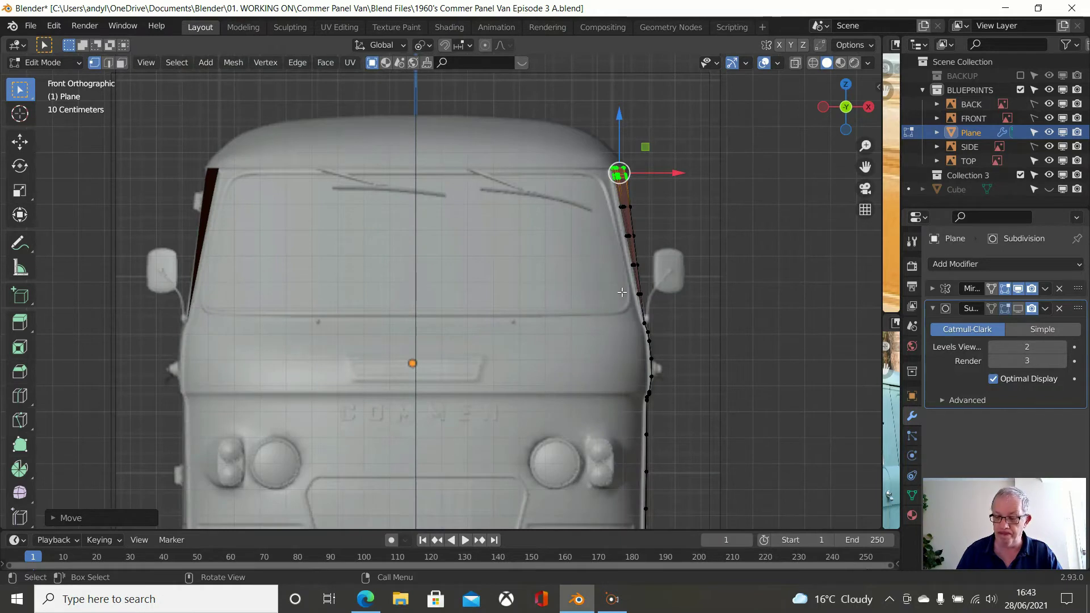
pyautogui.press('KP_3')
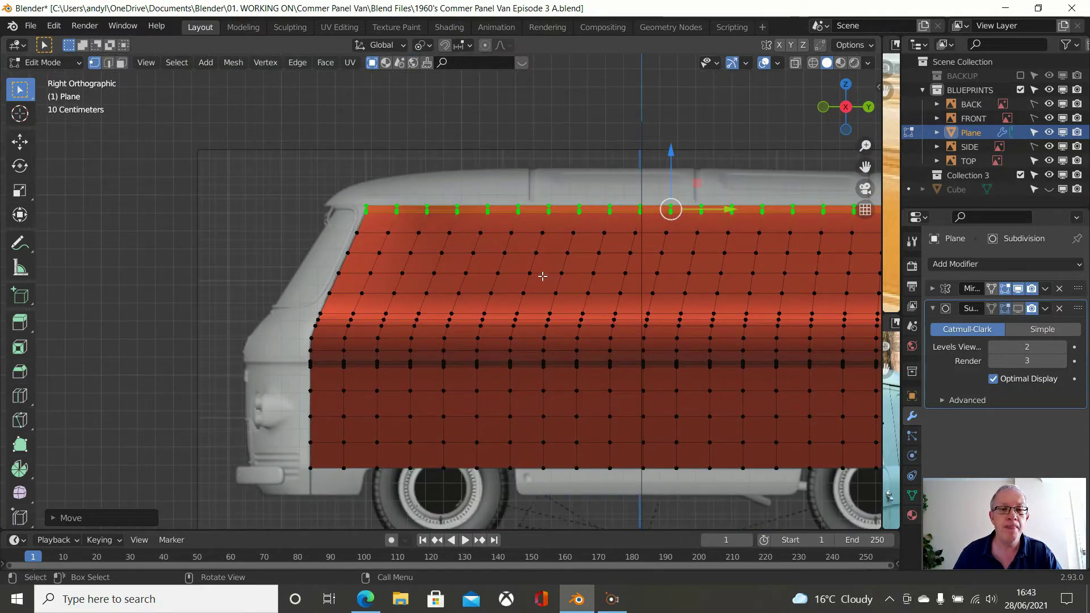
# Scale the front vertices of the three uppermost edge loops to 0 along X, aligned to the top edge's fourth vertex from the front
pyautogui.scroll(-1, 542, 276)
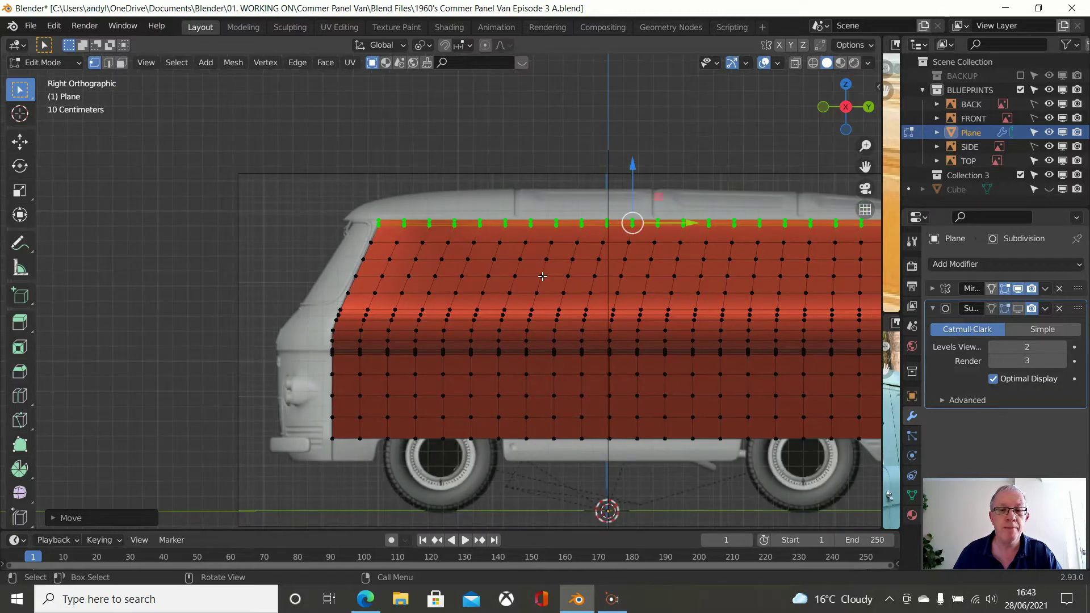
pyautogui.moveTo(562, 306); pyautogui.dragTo(640, 341, button='middle')
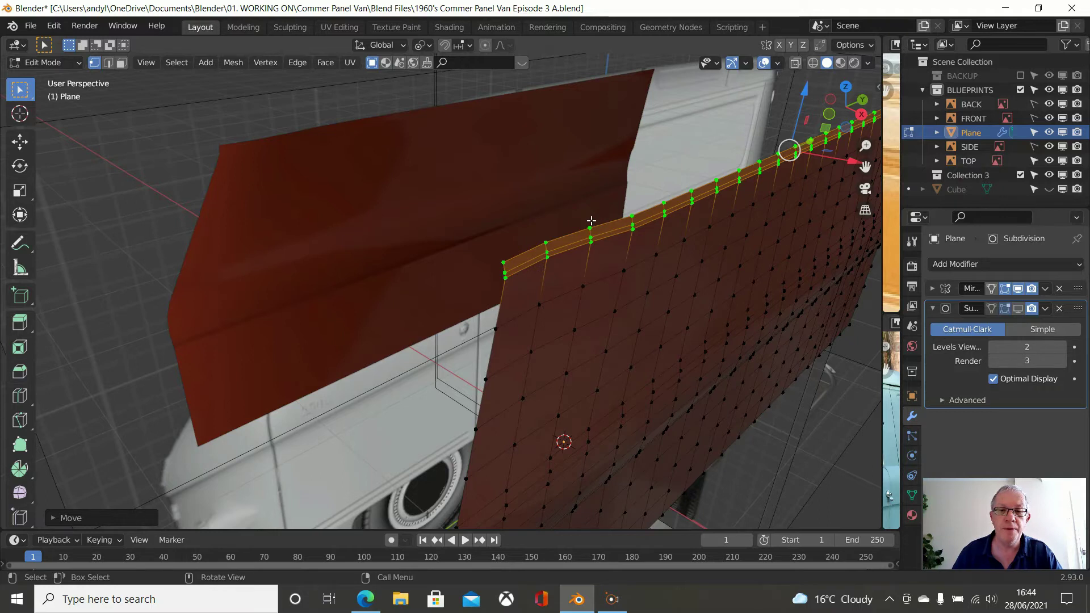
pyautogui.click(590, 223)
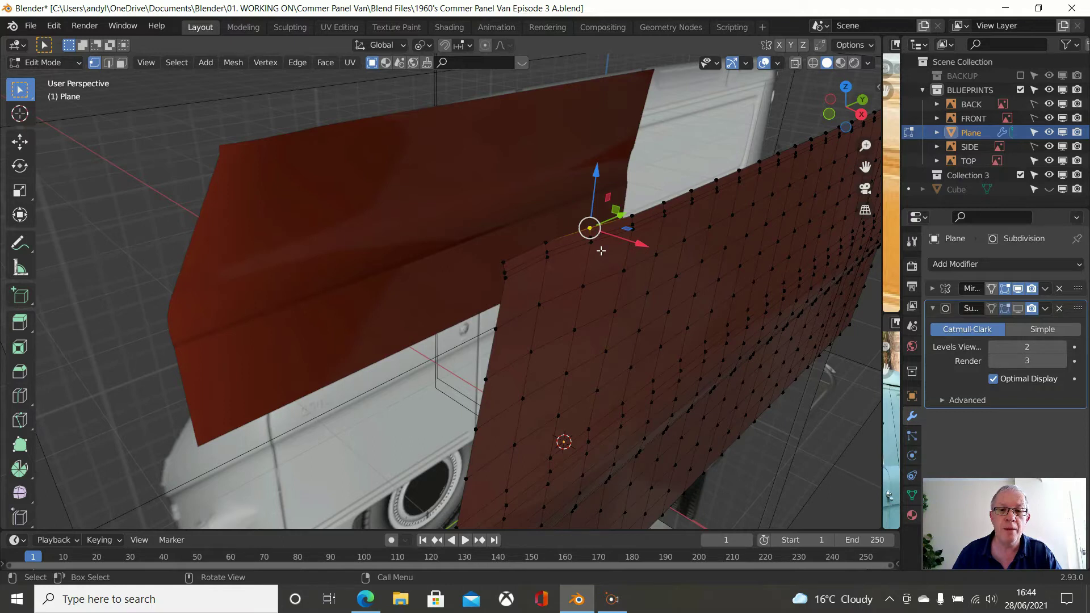
pyautogui.click(566, 222)
pyautogui.click(594, 218)
pyautogui.keyDown('ctrl'); pyautogui.click(512, 279); pyautogui.keyUp('ctrl')
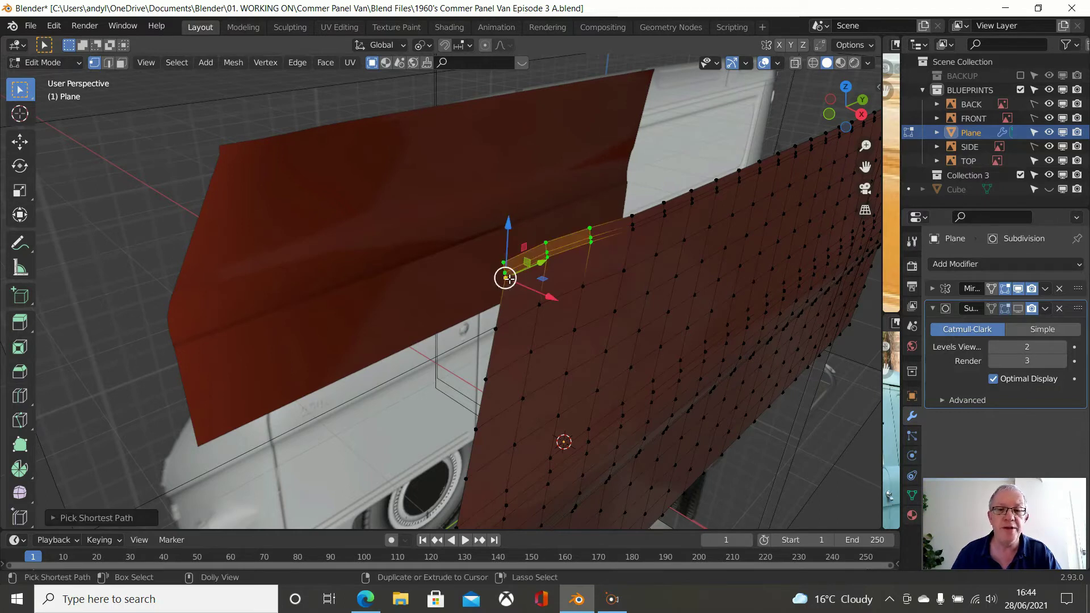
pyautogui.keyDown('shift'); pyautogui.click(631, 216); pyautogui.keyUp('shift')
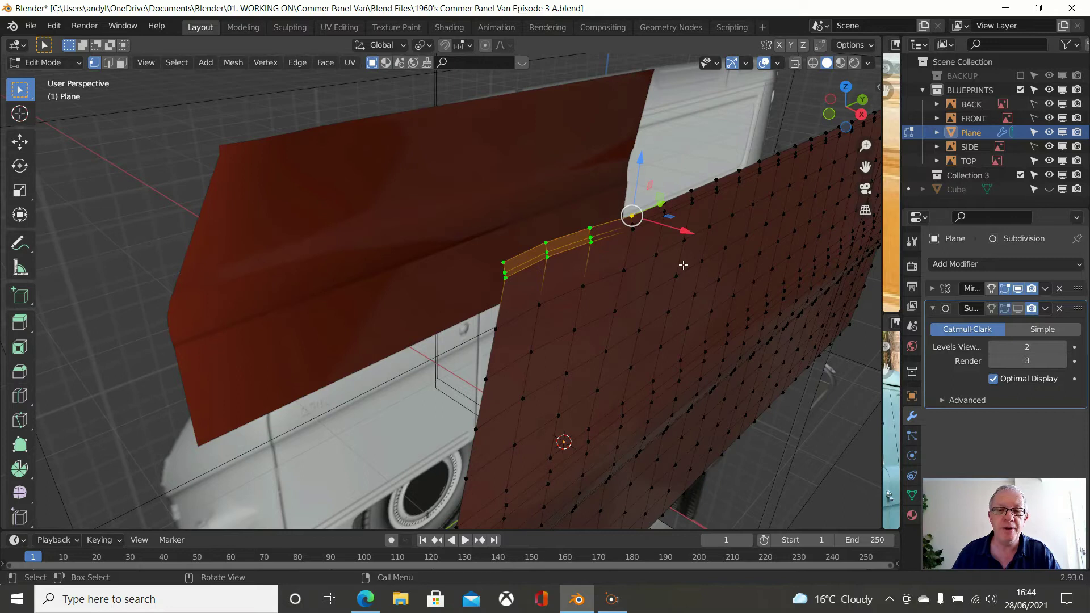
pyautogui.press('s')
pyautogui.press('x')
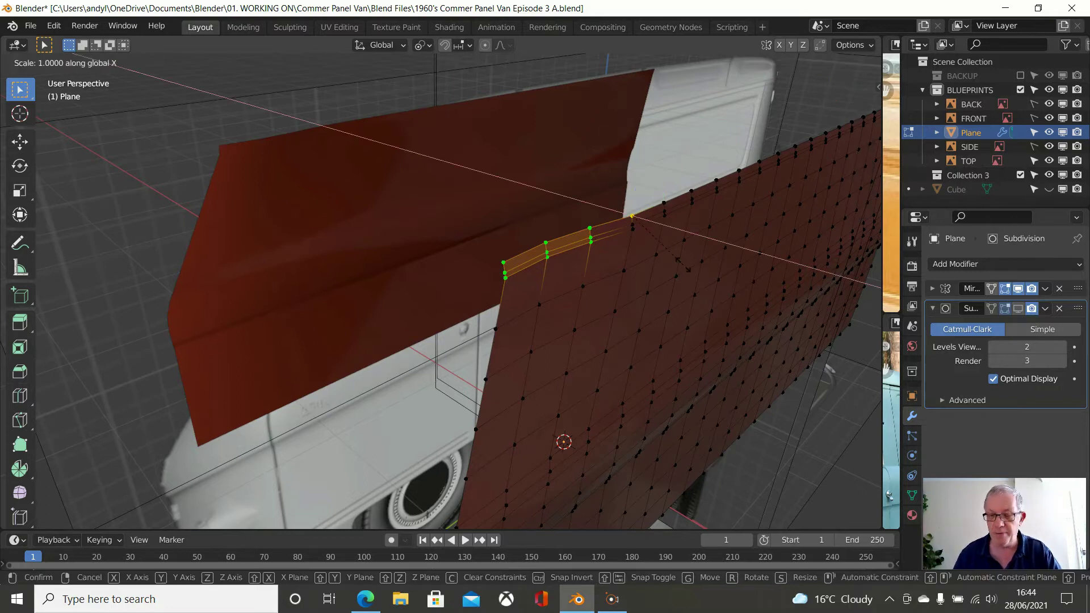
pyautogui.press('0')
pyautogui.press('Return')
# Straighten the front five vertices of the second edge loop from the top by scaling them to 0 along X
pyautogui.moveTo(684, 260); pyautogui.dragTo(537, 250, button='middle')
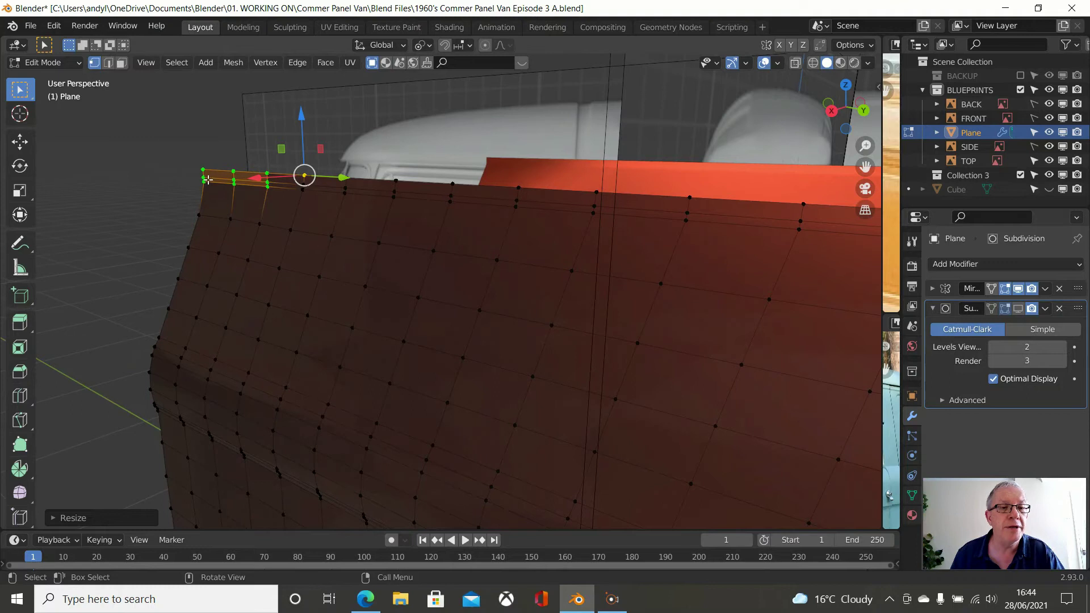
pyautogui.click(203, 177)
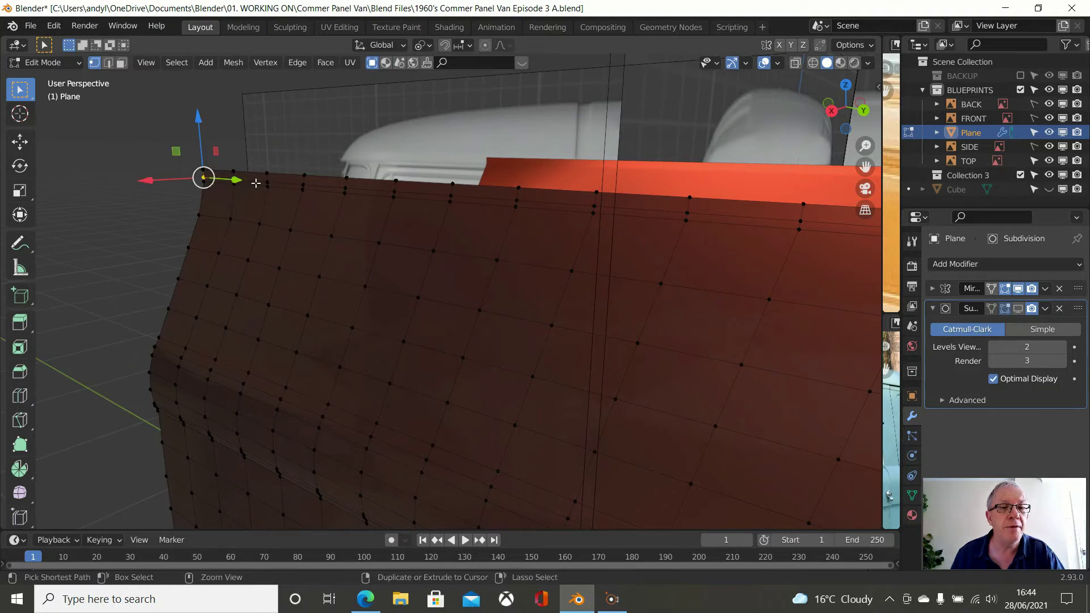
pyautogui.keyDown('ctrl'); pyautogui.click(295, 186); pyautogui.keyUp('ctrl')
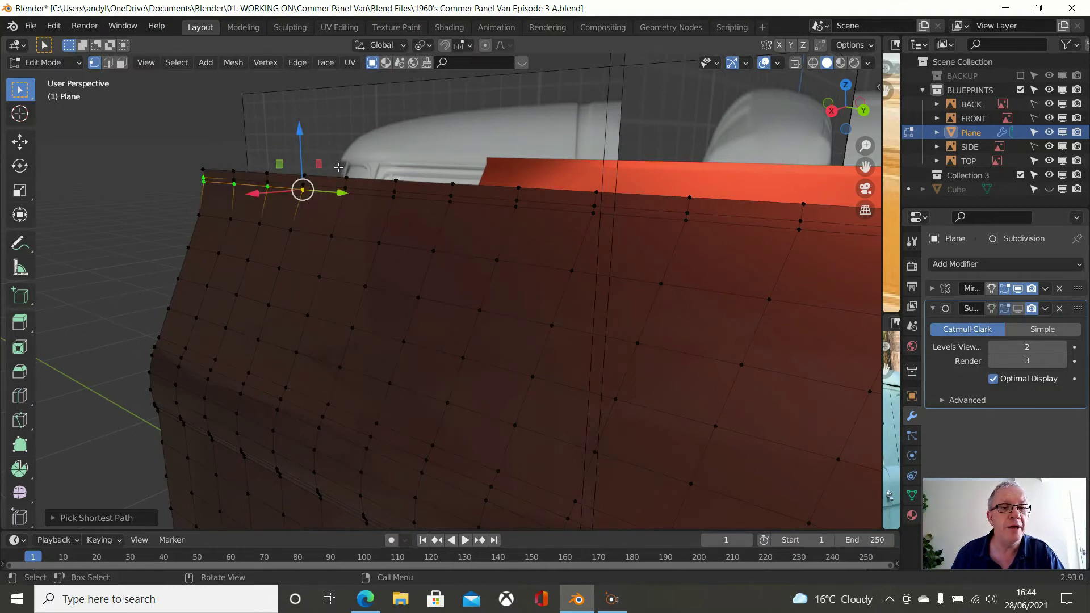
pyautogui.scroll(4, 286, 176)
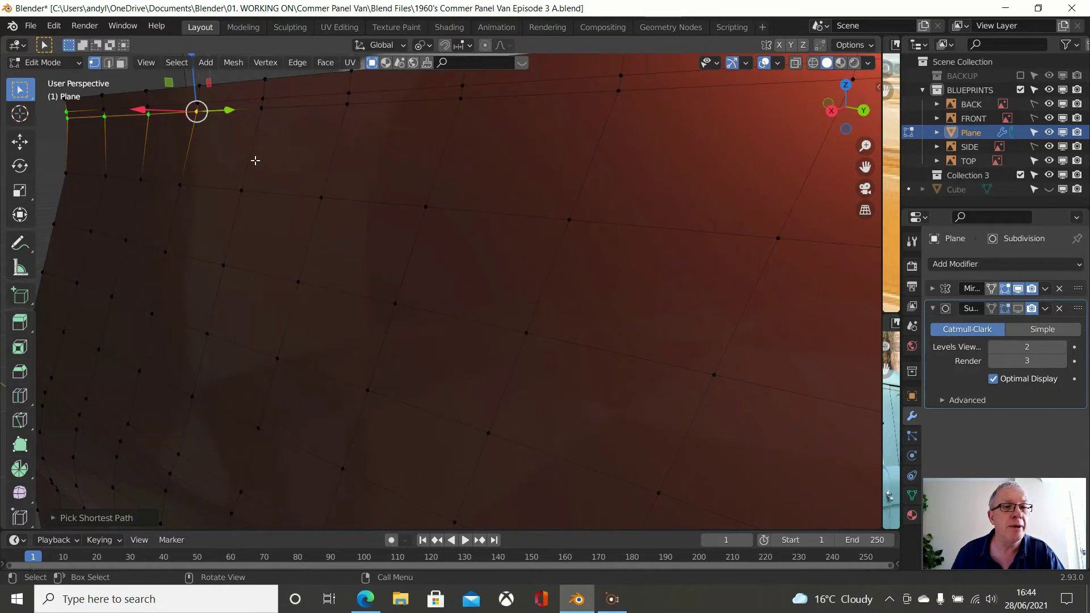
pyautogui.hotkey('ctrl', 'z')
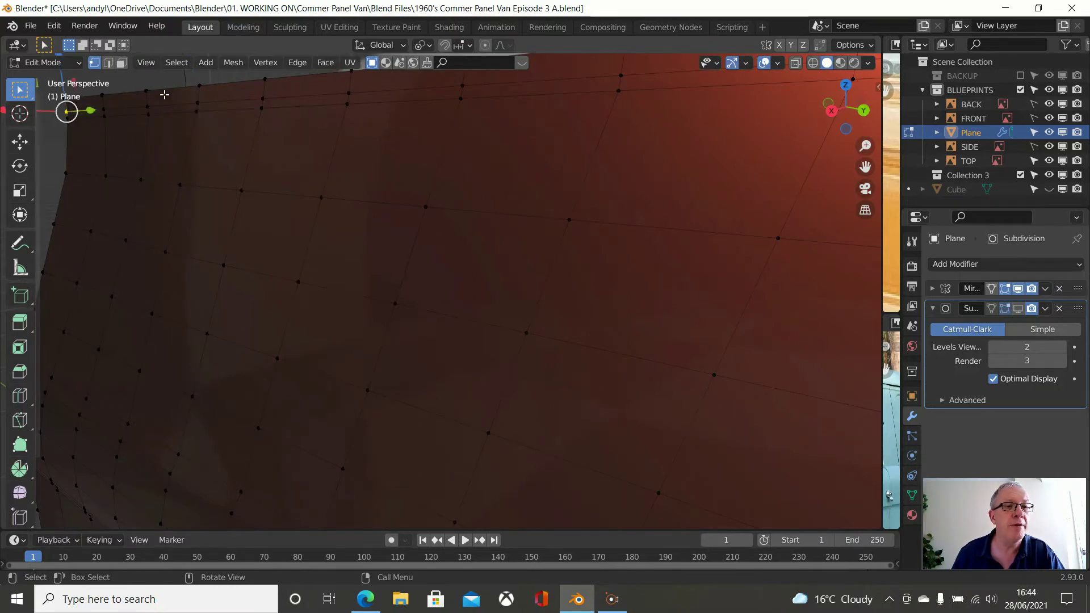
pyautogui.keyDown('ctrl'); pyautogui.click(262, 98); pyautogui.keyUp('ctrl')
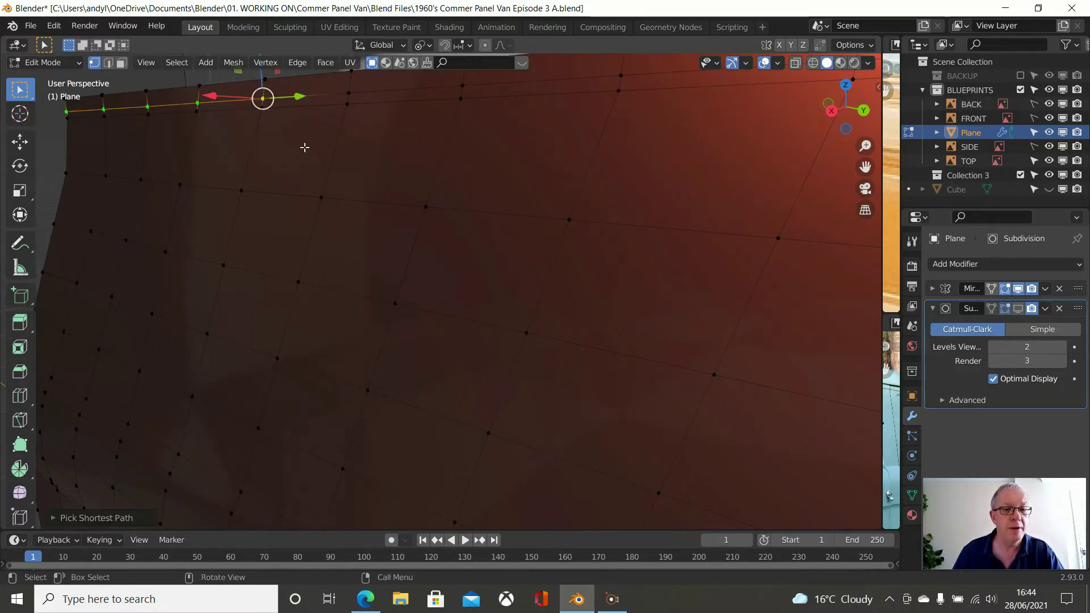
pyautogui.press('s')
pyautogui.press('x')
pyautogui.press('0')
pyautogui.press('Return')
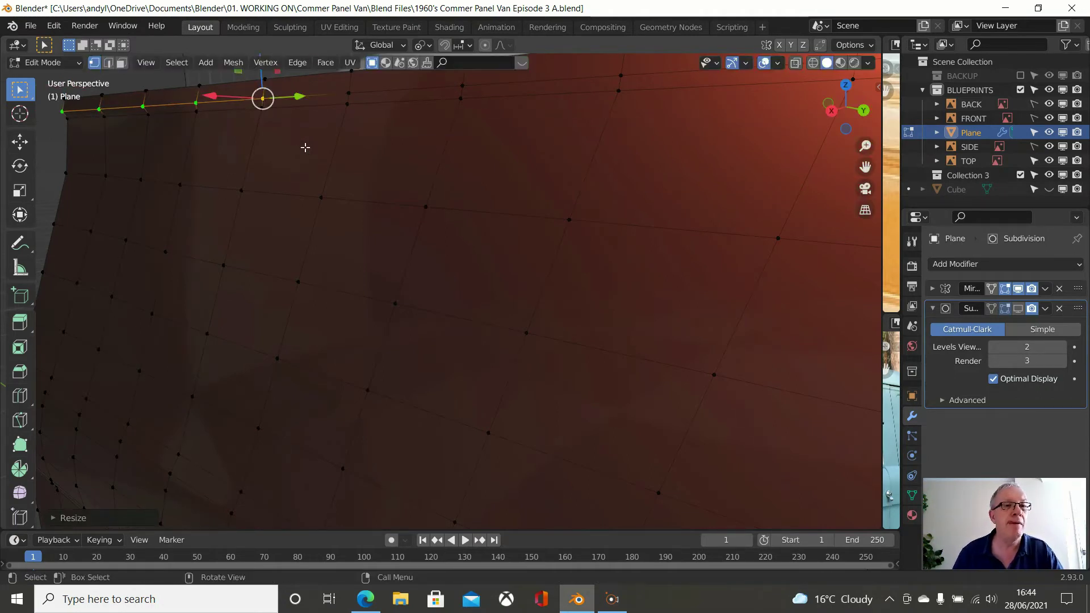
# Scale the front five vertices of the third edge loop from the top to 0 along X
pyautogui.click(63, 119)
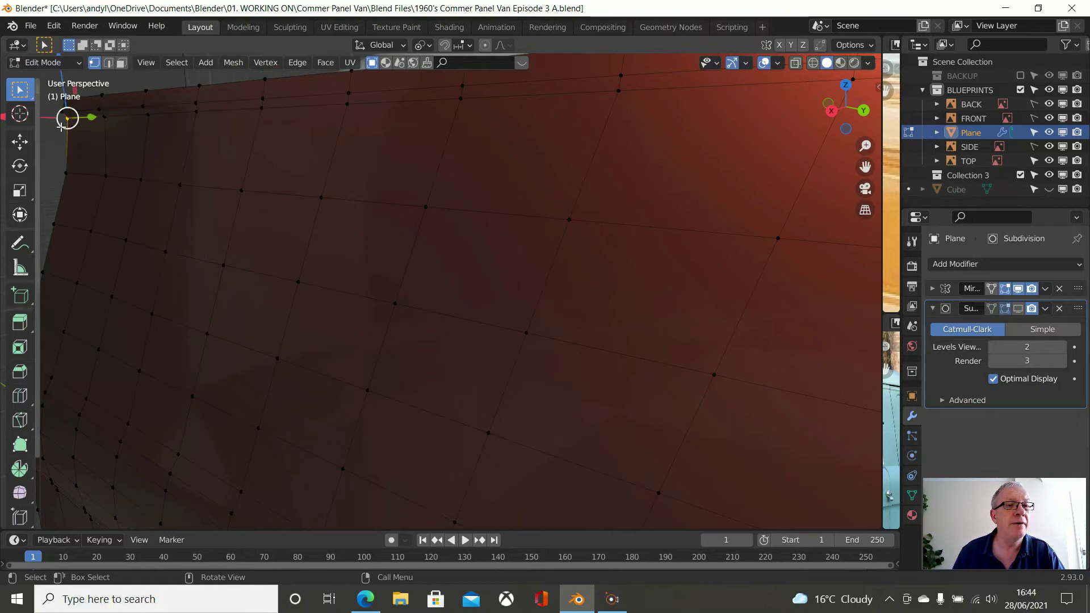
pyautogui.keyDown('ctrl'); pyautogui.click(251, 115); pyautogui.keyUp('ctrl')
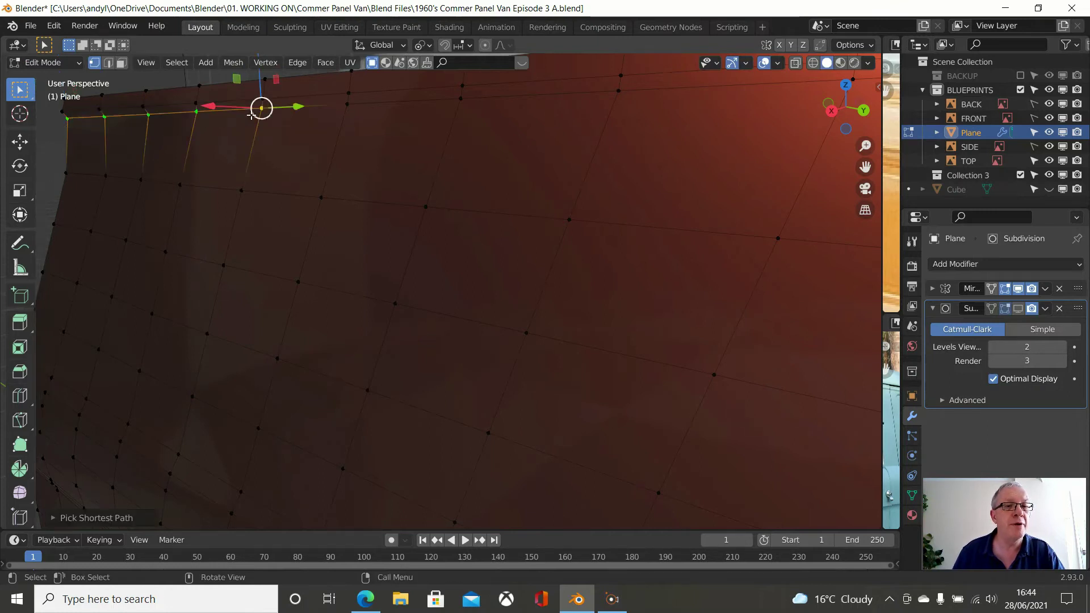
pyautogui.press('s')
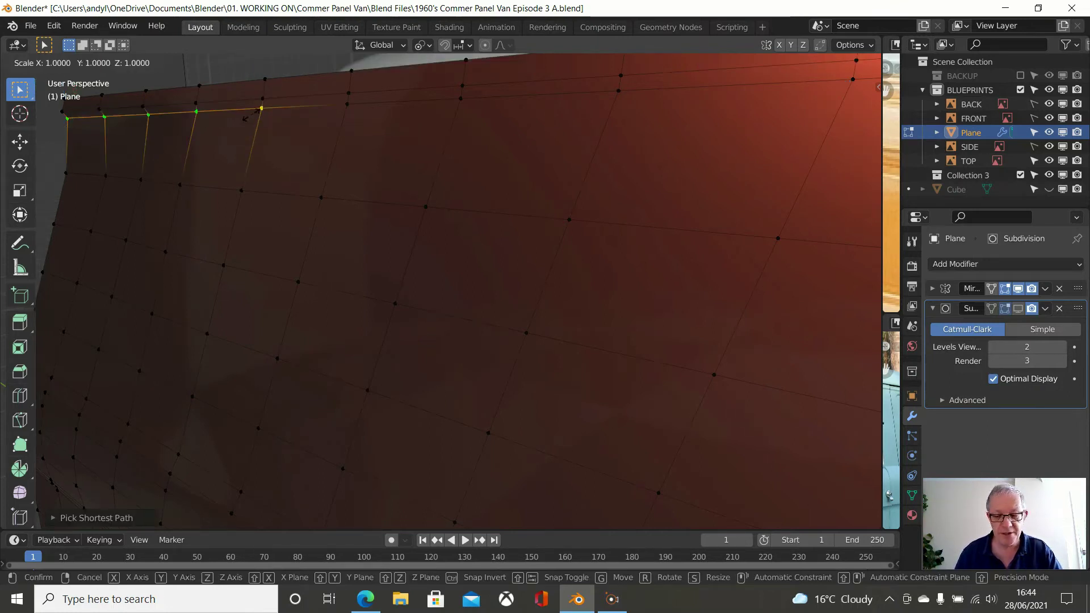
pyautogui.write('x')
pyautogui.write('0')
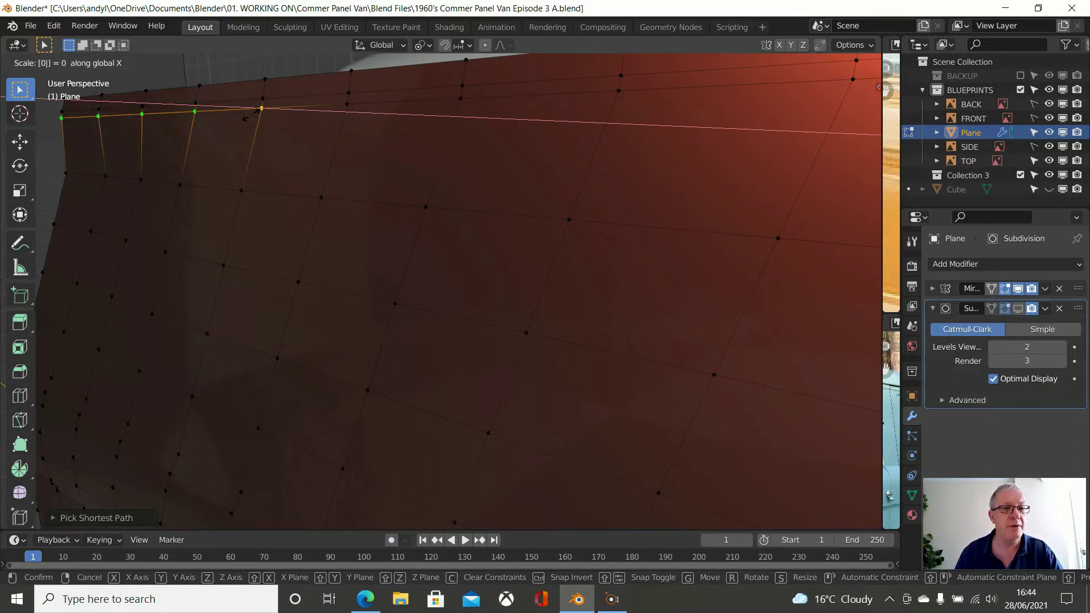
pyautogui.press('Return')
pyautogui.moveTo(245, 118); pyautogui.dragTo(314, 222, button='middle')
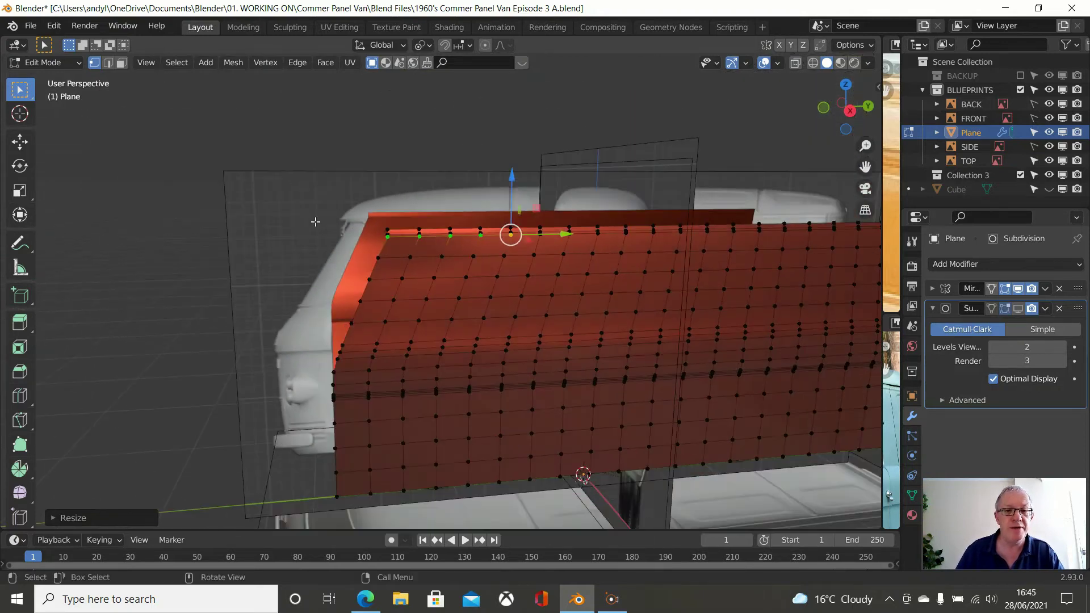
# Select the four widely spaced horizontal edge loops on the upper panel in edge mode and dissolve them
pyautogui.keyDown('alt'); pyautogui.click(423, 256); pyautogui.keyUp('alt')
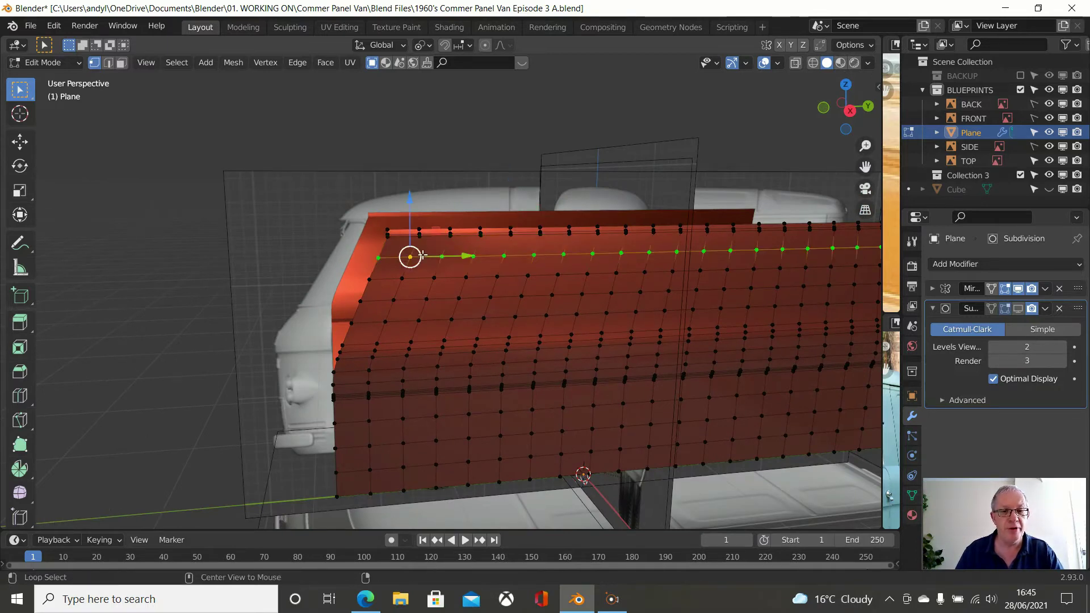
pyautogui.keyDown('alt'); pyautogui.keyDown('shift'); pyautogui.click(423, 276); pyautogui.keyUp('shift'); pyautogui.keyUp('alt')
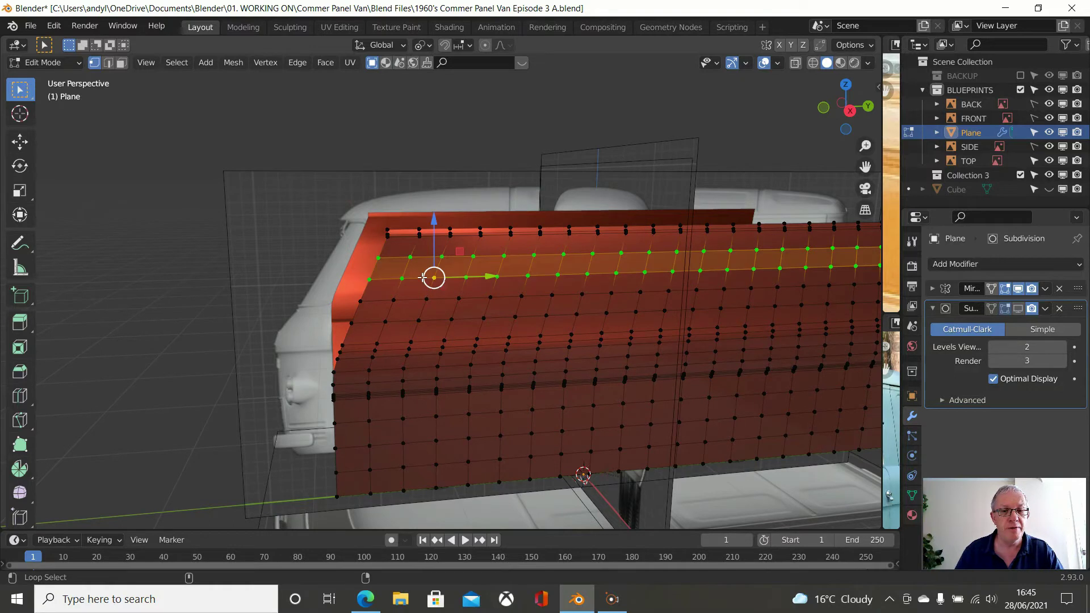
pyautogui.click(108, 62)
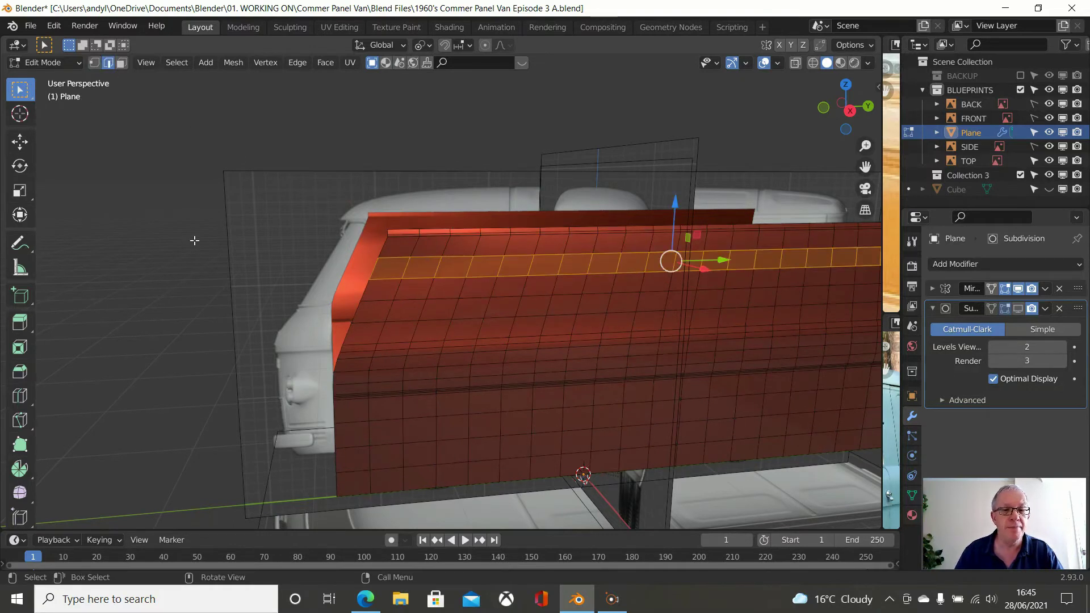
pyautogui.click(275, 247)
pyautogui.keyDown('alt'); pyautogui.click(427, 253); pyautogui.keyUp('alt')
pyautogui.keyDown('alt'); pyautogui.keyDown('shift'); pyautogui.click(422, 276); pyautogui.keyUp('shift'); pyautogui.keyUp('alt')
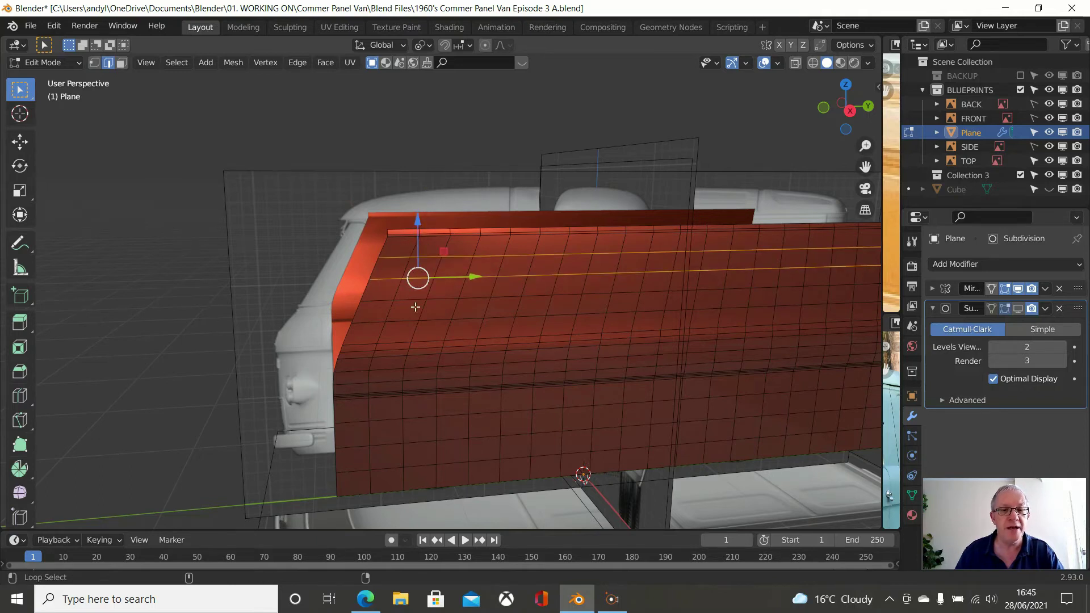
pyautogui.keyDown('alt'); pyautogui.keyDown('shift'); pyautogui.click(415, 300); pyautogui.keyUp('shift'); pyautogui.keyUp('alt')
pyautogui.keyDown('alt'); pyautogui.keyDown('shift'); pyautogui.click(419, 319); pyautogui.keyUp('shift'); pyautogui.keyUp('alt')
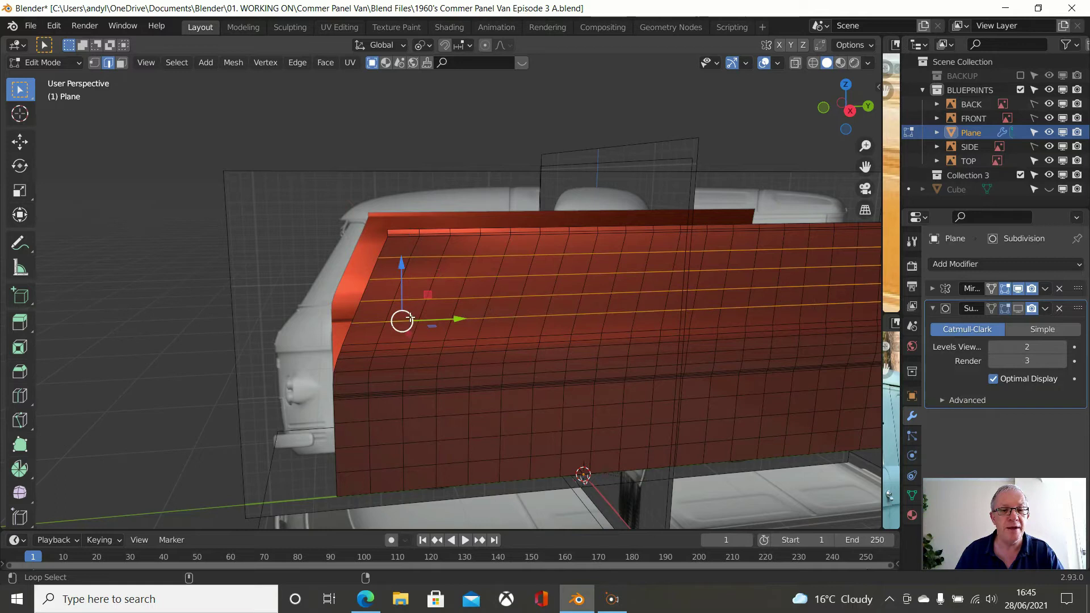
pyautogui.press('x')
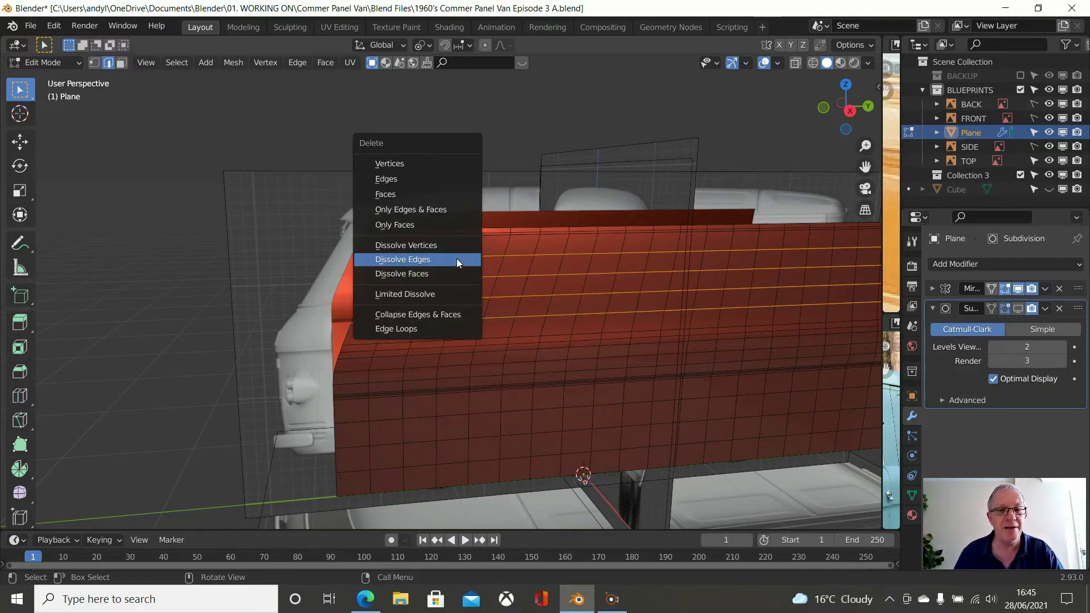
pyautogui.click(457, 259)
# Add five evenly spaced horizontal loop cuts across the cleared area of the upper panel without sliding them
pyautogui.moveTo(457, 258); pyautogui.dragTo(536, 252, button='middle')
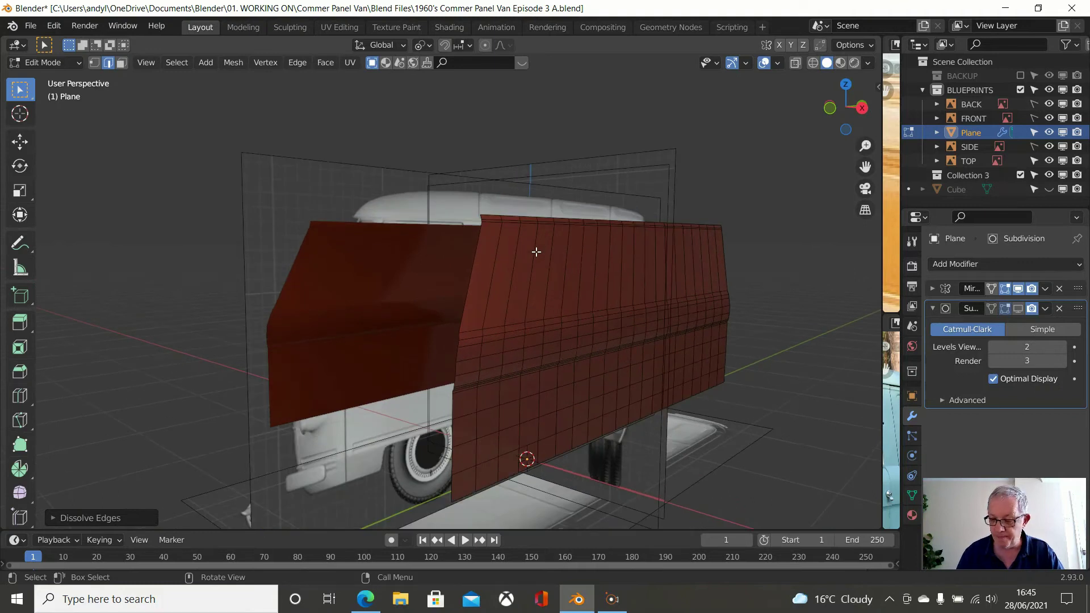
pyautogui.moveTo(523, 282); pyautogui.dragTo(414, 279, button='middle')
pyautogui.moveTo(447, 276); pyautogui.dragTo(459, 258, button='middle')
pyautogui.hotkey('ctrl', 'r')
pyautogui.scroll(4, 459, 258)
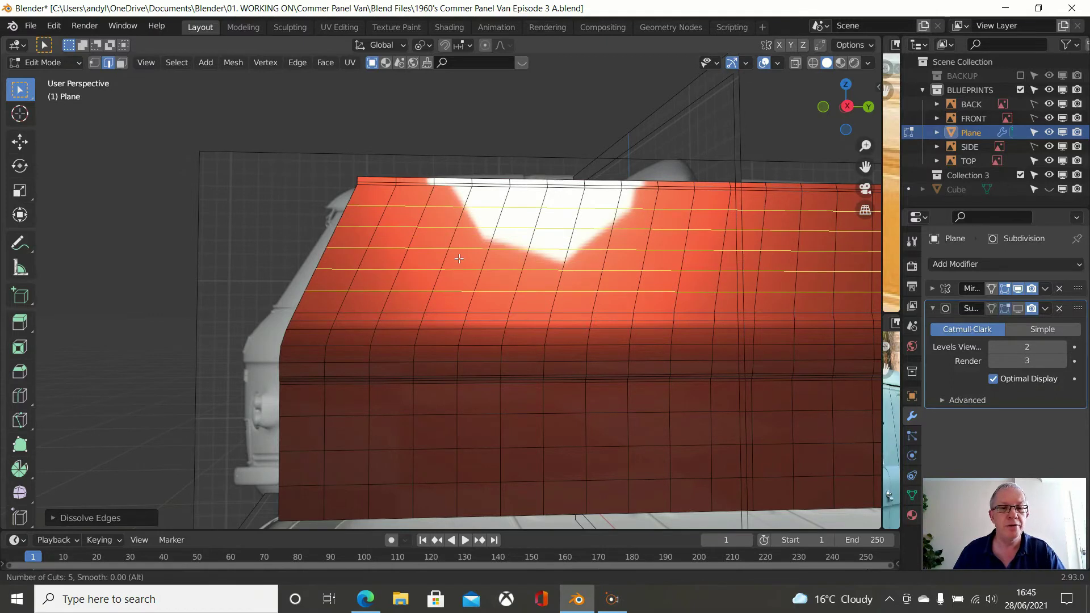
pyautogui.click(460, 259)
pyautogui.rightClick(460, 259)
# Select the panel's top edge loop and compare it with the blueprints in the top, perspective and right side views
pyautogui.moveTo(490, 268); pyautogui.dragTo(711, 336, button='middle')
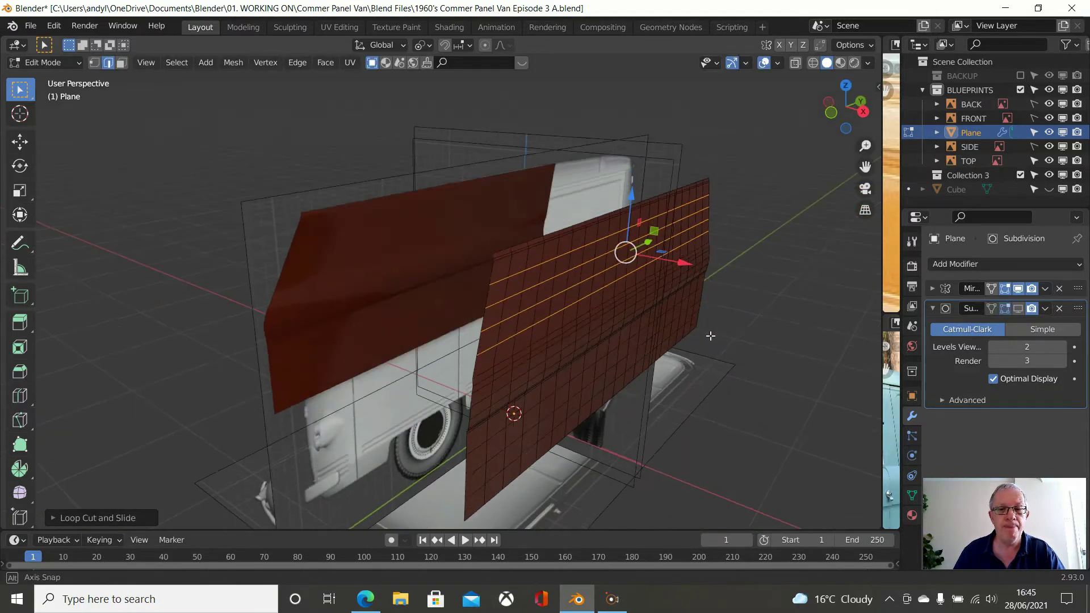
pyautogui.scroll(3, 600, 245)
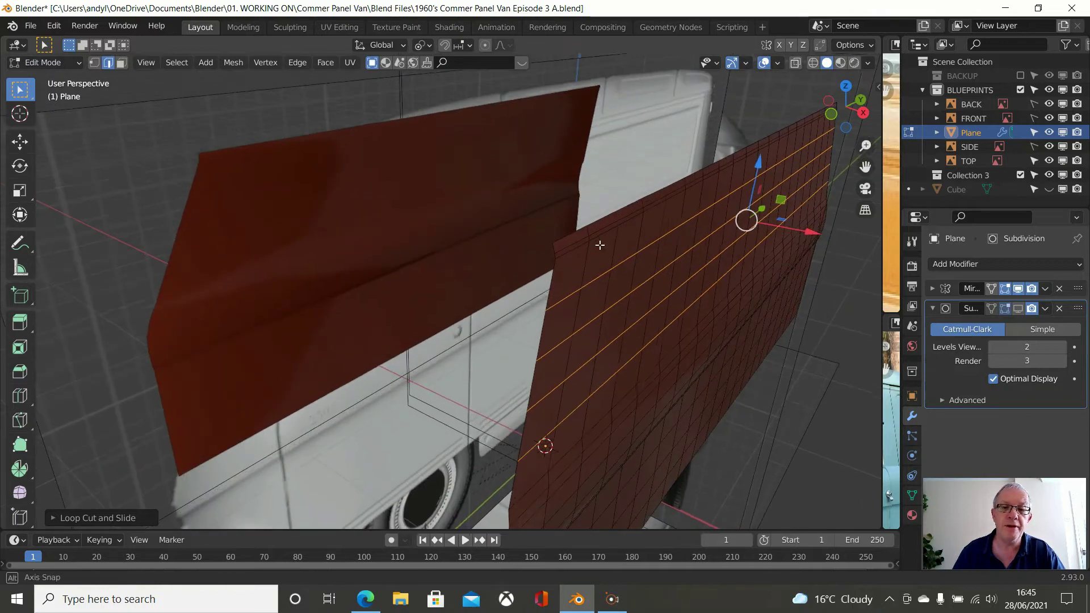
pyautogui.moveTo(600, 244); pyautogui.dragTo(596, 245, button='middle')
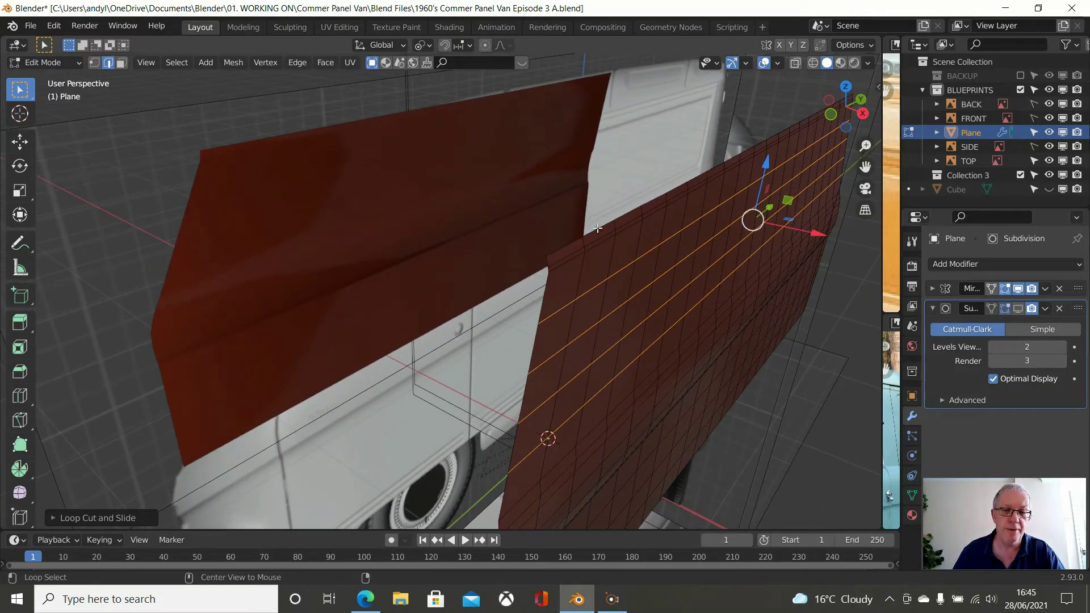
pyautogui.keyDown('alt'); pyautogui.click(598, 228); pyautogui.keyUp('alt')
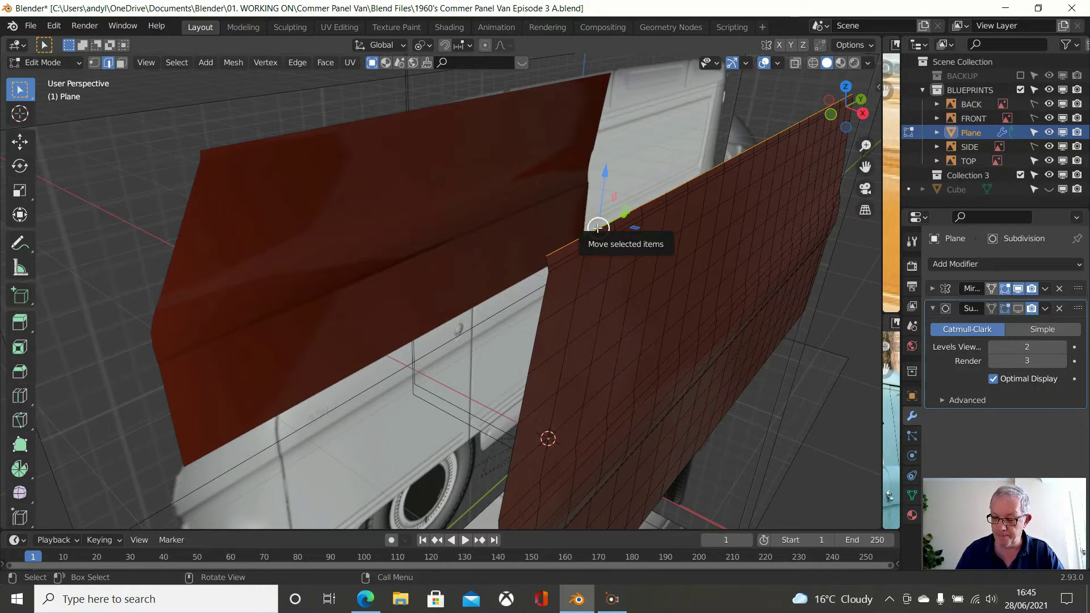
pyautogui.press('KP_7')
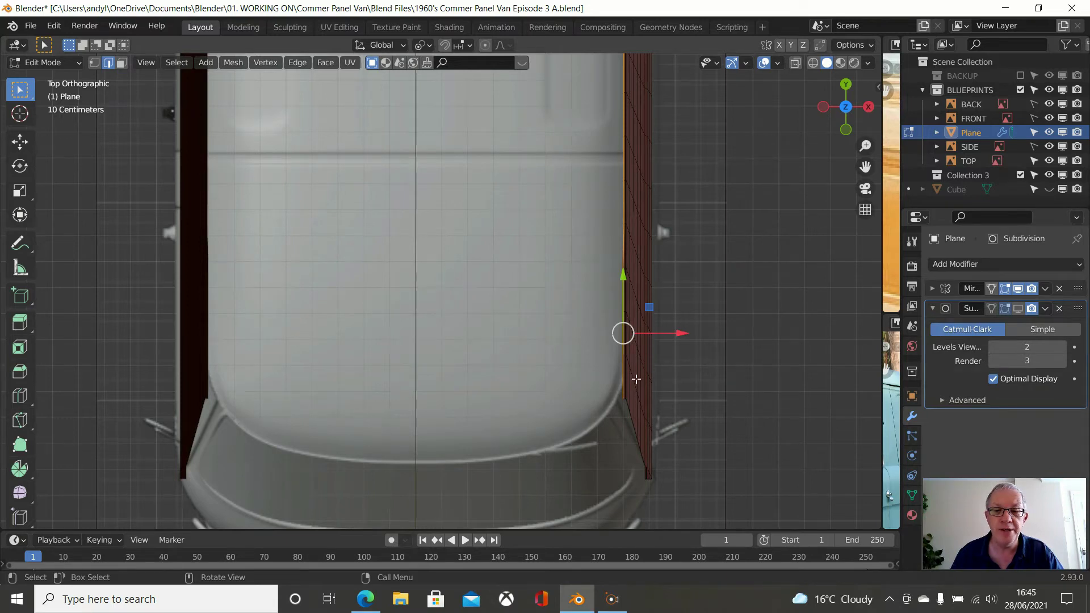
pyautogui.moveTo(632, 375); pyautogui.dragTo(519, 264, button='middle')
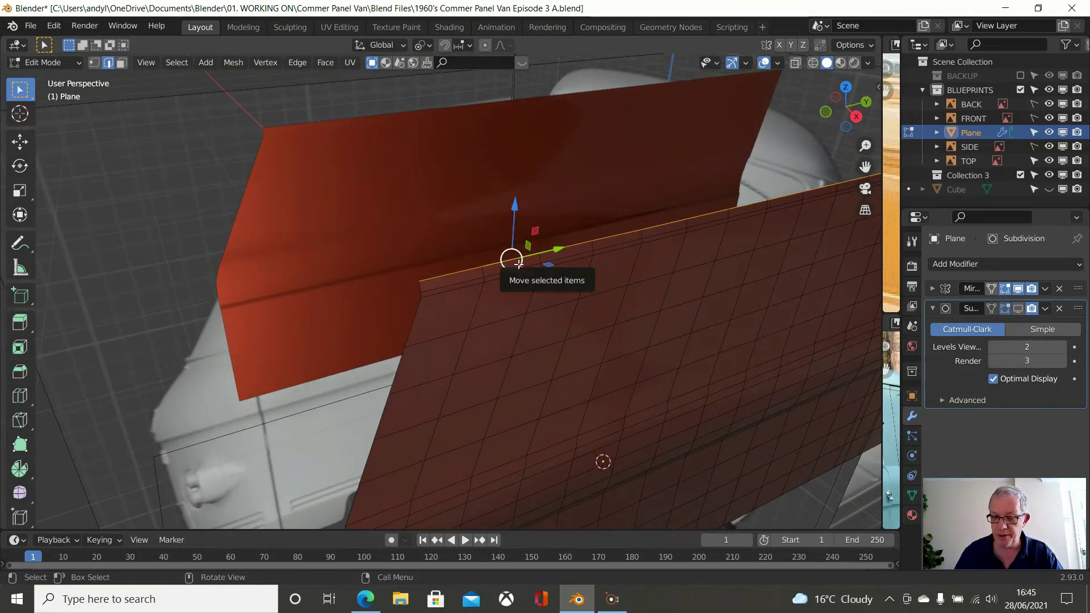
pyautogui.press('KP_7')
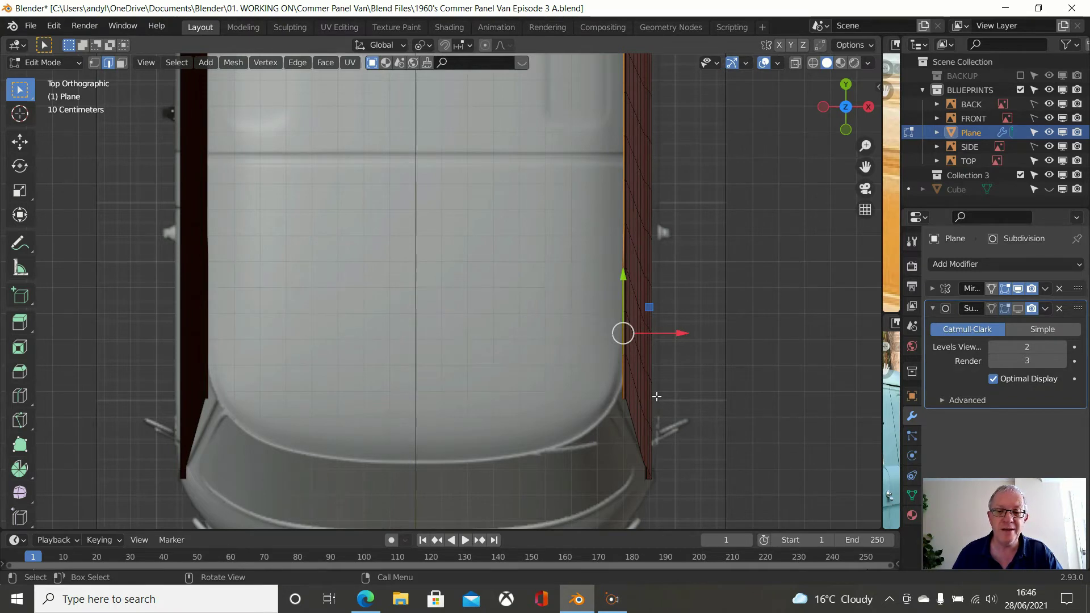
pyautogui.moveTo(657, 397); pyautogui.dragTo(581, 304, button='middle')
pyautogui.press('KP_3')
pyautogui.scroll(-3, 548, 288)
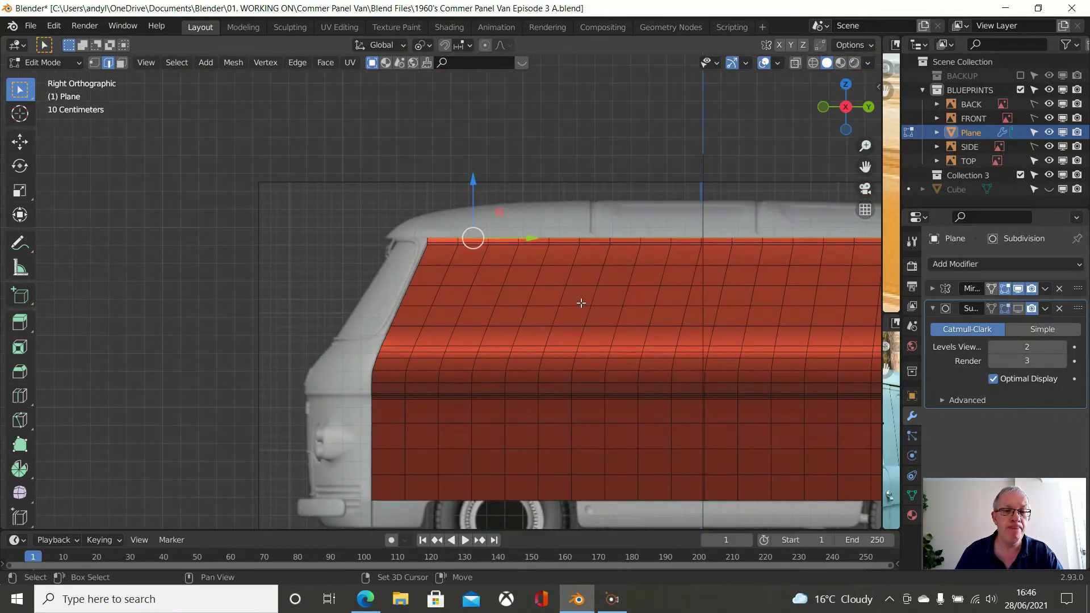
pyautogui.scroll(1, 581, 304)
pyautogui.scroll(-2, 581, 302)
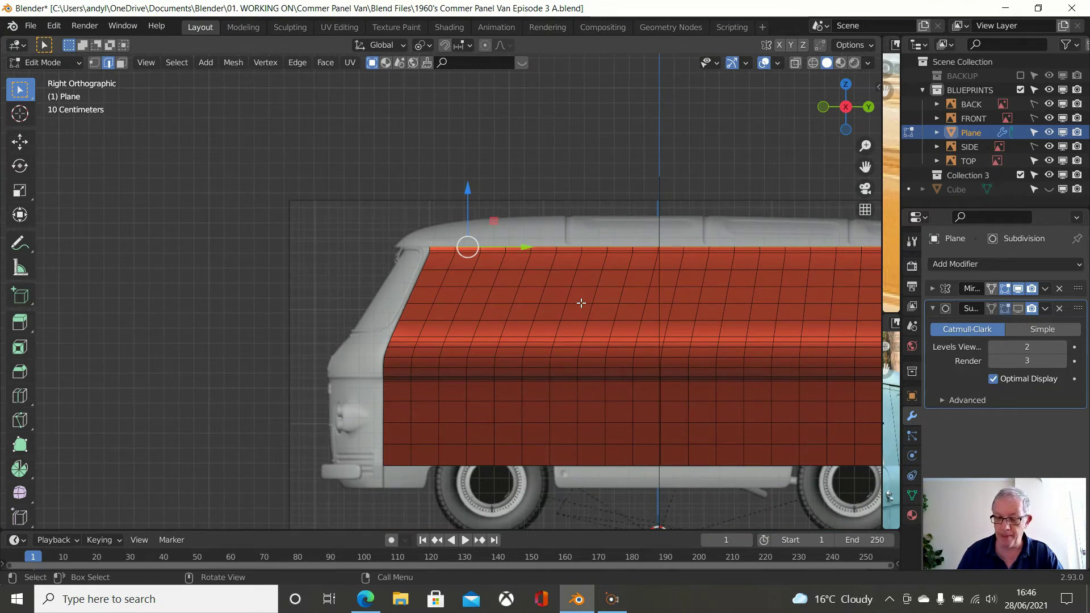
# Select the whole side panel mesh and compare its profile with the front blueprint and in perspective
pyautogui.press('KP_1')
pyautogui.scroll(2, 681, 331)
pyautogui.keyDown('shift'); pyautogui.moveTo(682, 331); pyautogui.dragTo(597, 304, button='middle'); pyautogui.keyUp('shift')
pyautogui.scroll(1, 597, 304)
pyautogui.press('a')
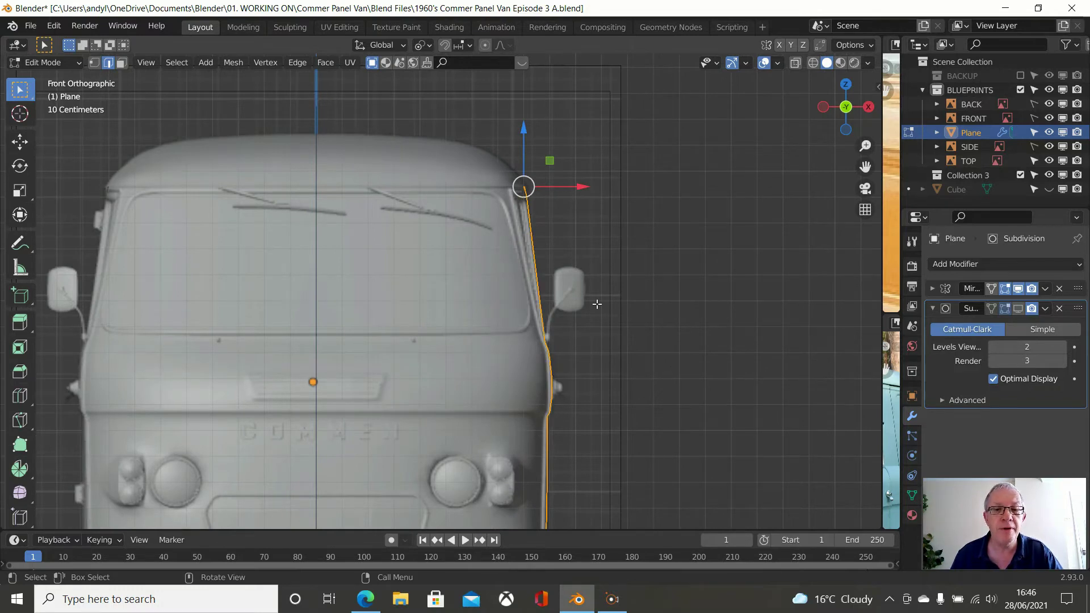
pyautogui.scroll(1, 594, 286)
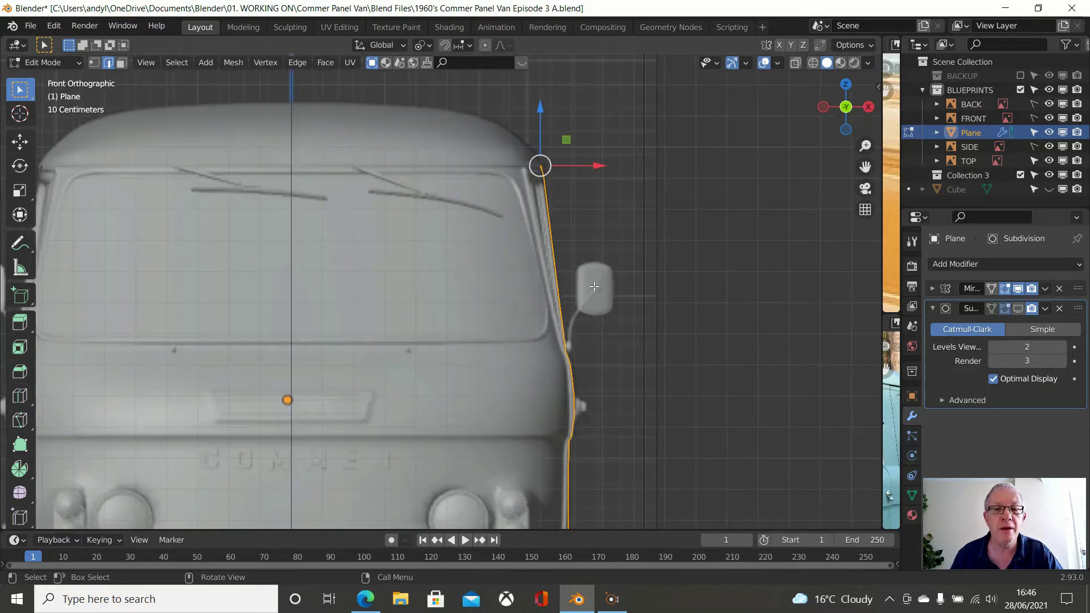
pyautogui.moveTo(594, 286); pyautogui.dragTo(553, 300, button='middle')
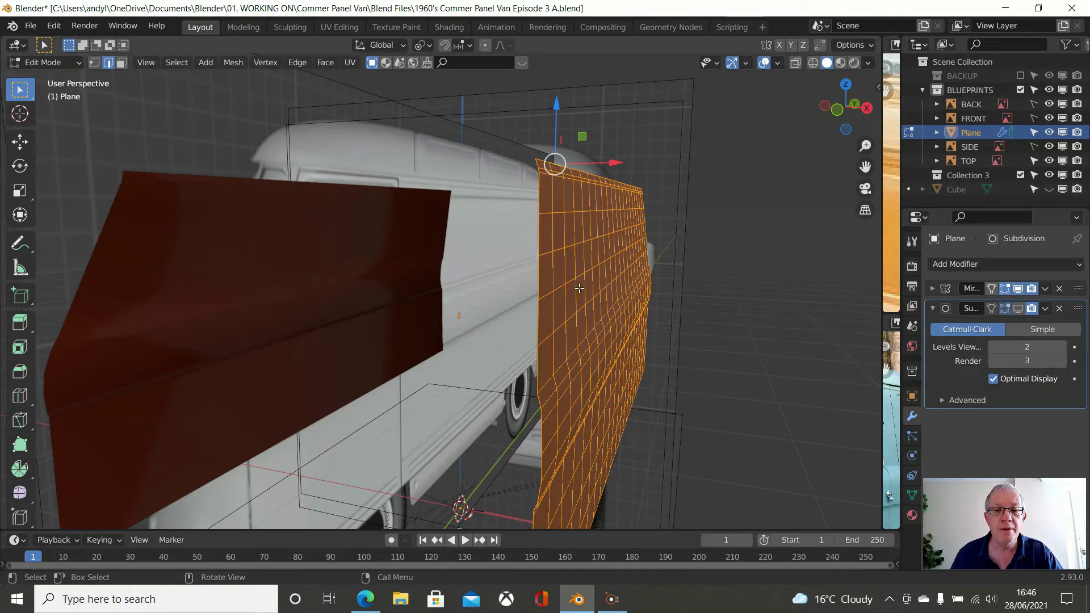
pyautogui.moveTo(578, 285); pyautogui.dragTo(513, 264, button='middle')
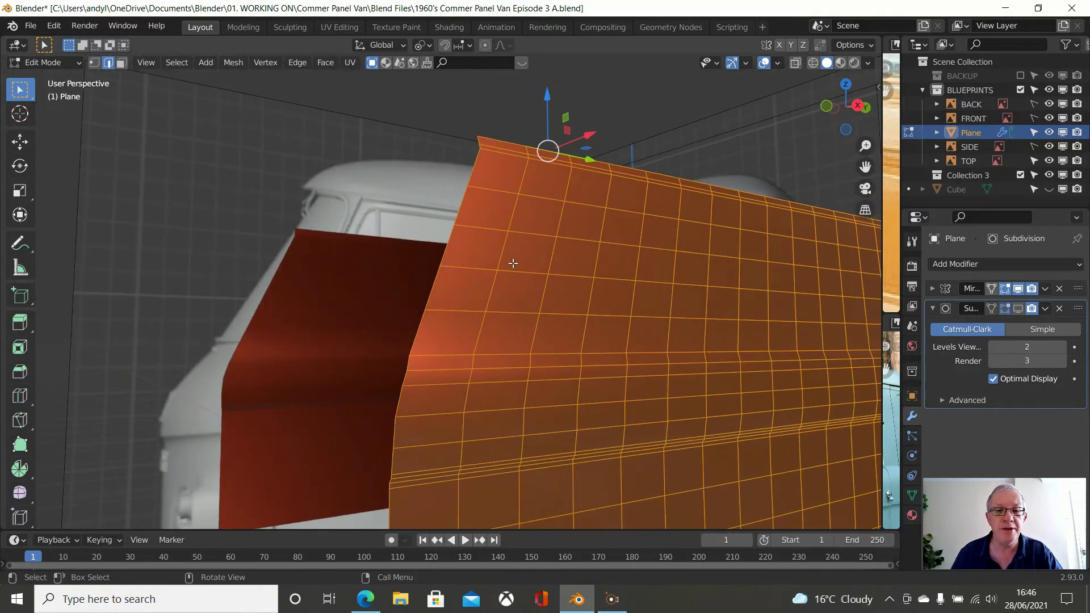
# Select the lowest evenly spaced edge loop of the upper panel and check it against the front blueprint in wireframe shading
pyautogui.keyDown('alt'); pyautogui.click(509, 316); pyautogui.keyUp('alt')
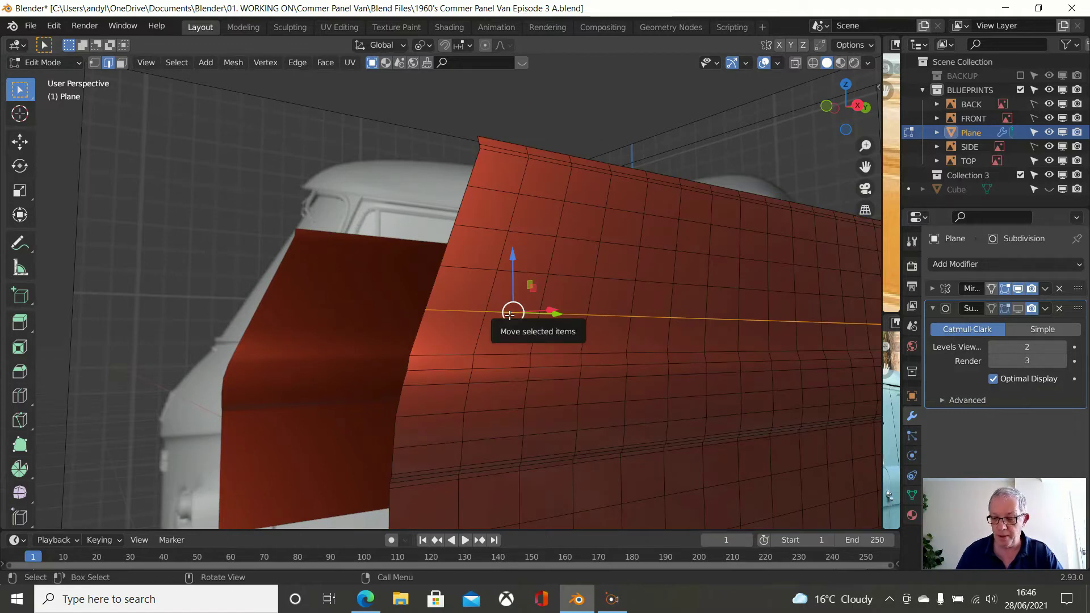
pyautogui.press('KP_1')
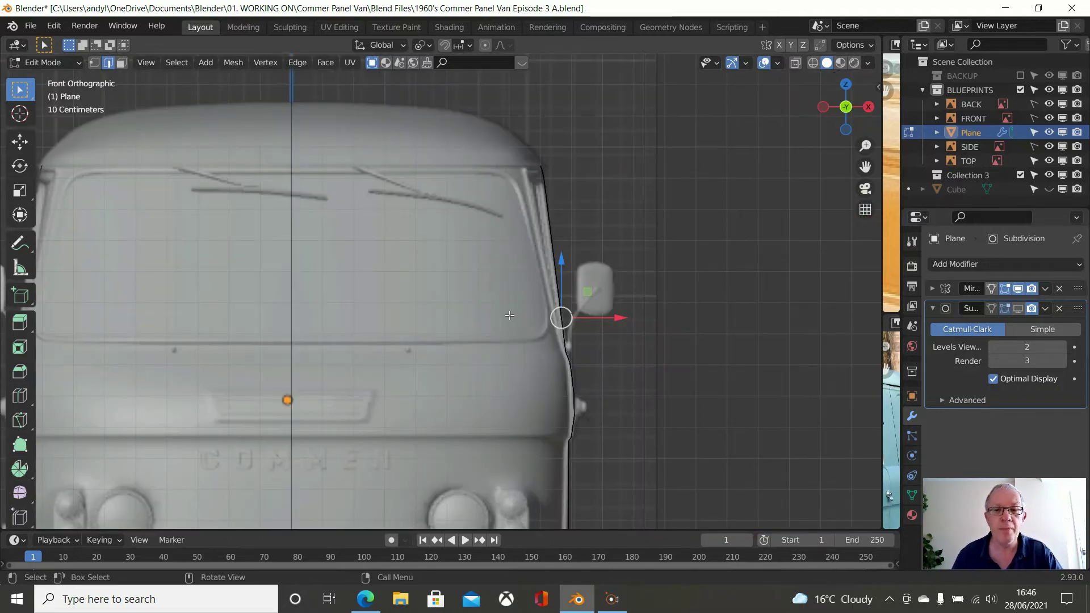
pyautogui.scroll(2, 634, 322)
pyautogui.scroll(2, 709, 318)
pyautogui.keyDown('shift'); pyautogui.moveTo(703, 318); pyautogui.dragTo(557, 283, button='middle'); pyautogui.keyUp('shift')
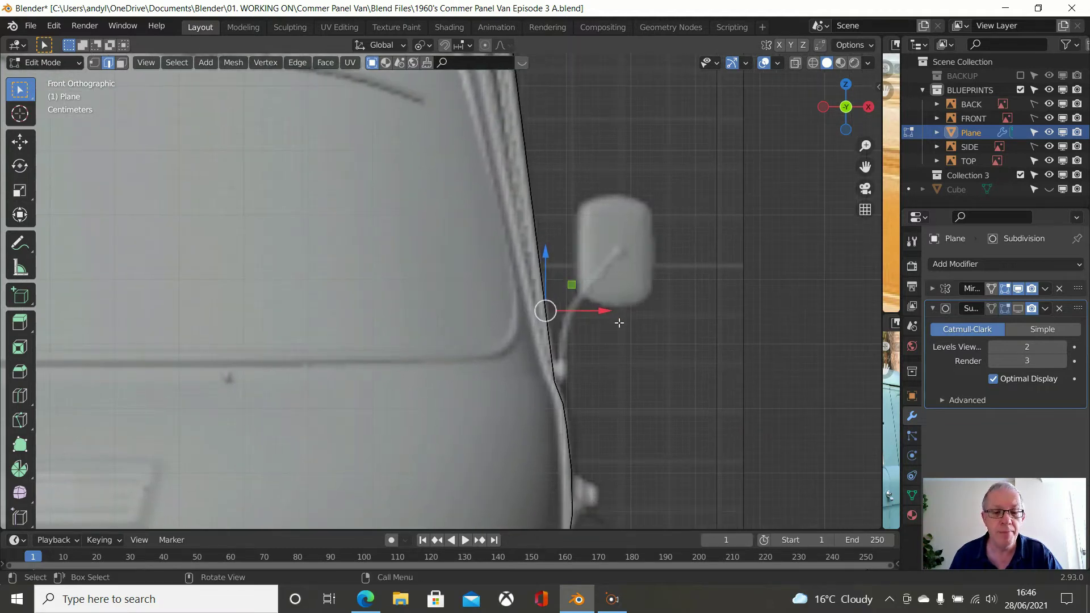
pyautogui.press('z')
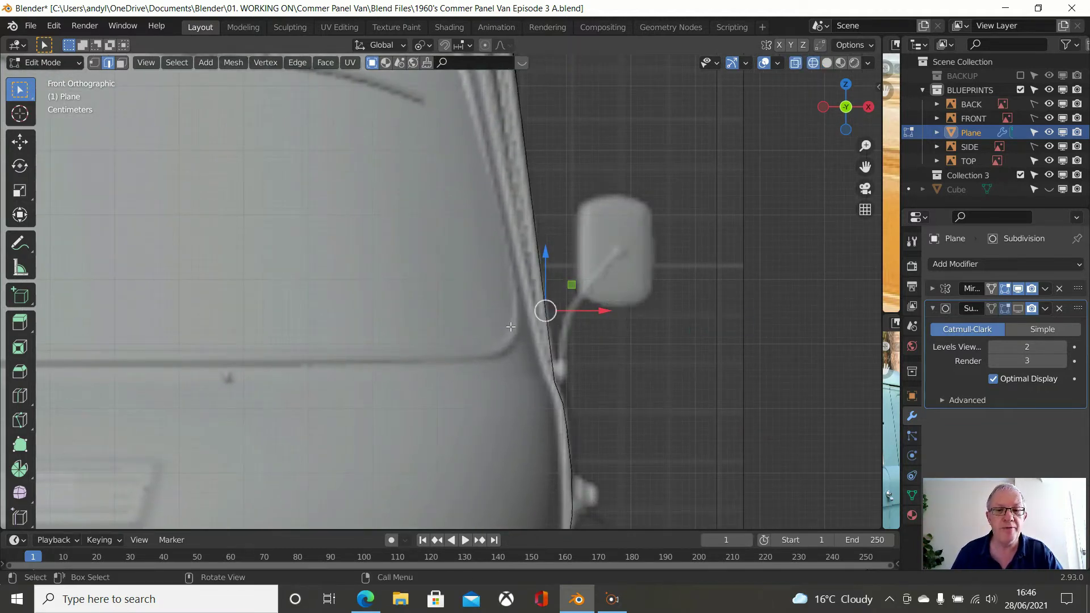
pyautogui.scroll(1, 618, 318)
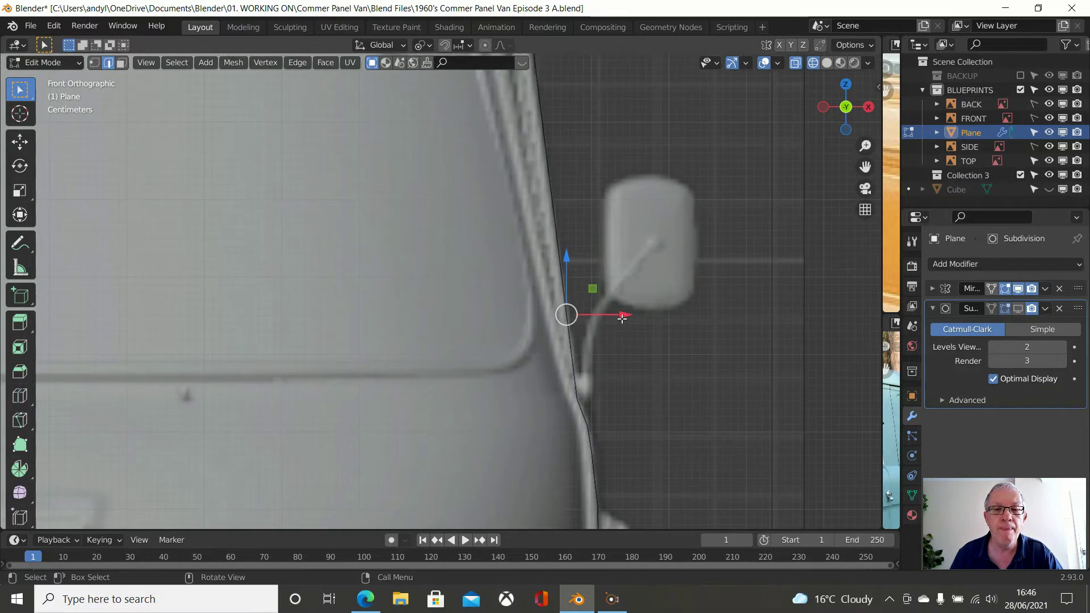
pyautogui.scroll(-3, 622, 314)
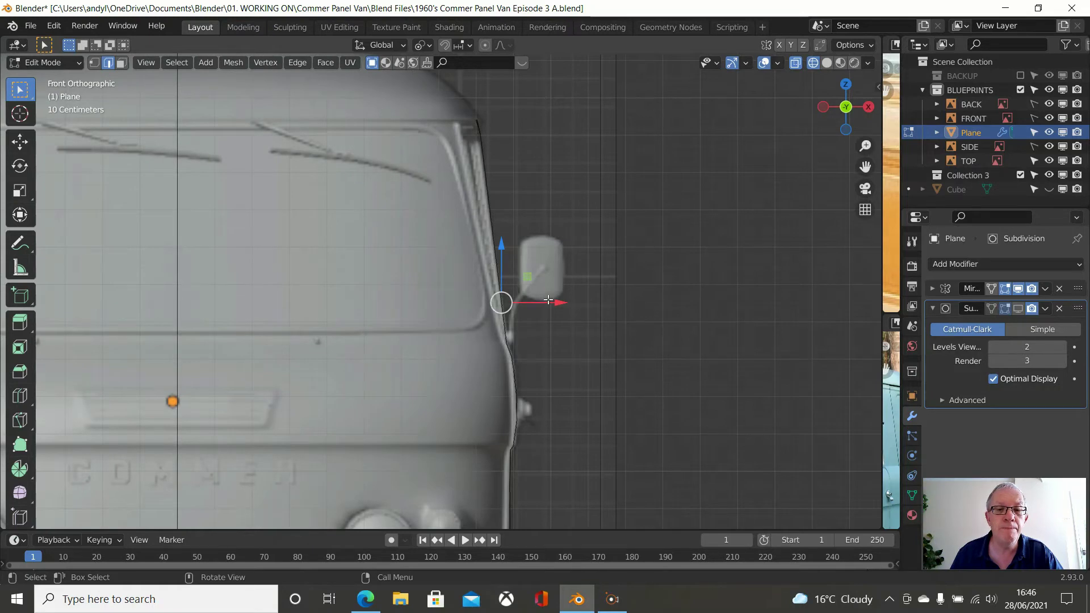
pyautogui.scroll(1, 563, 300)
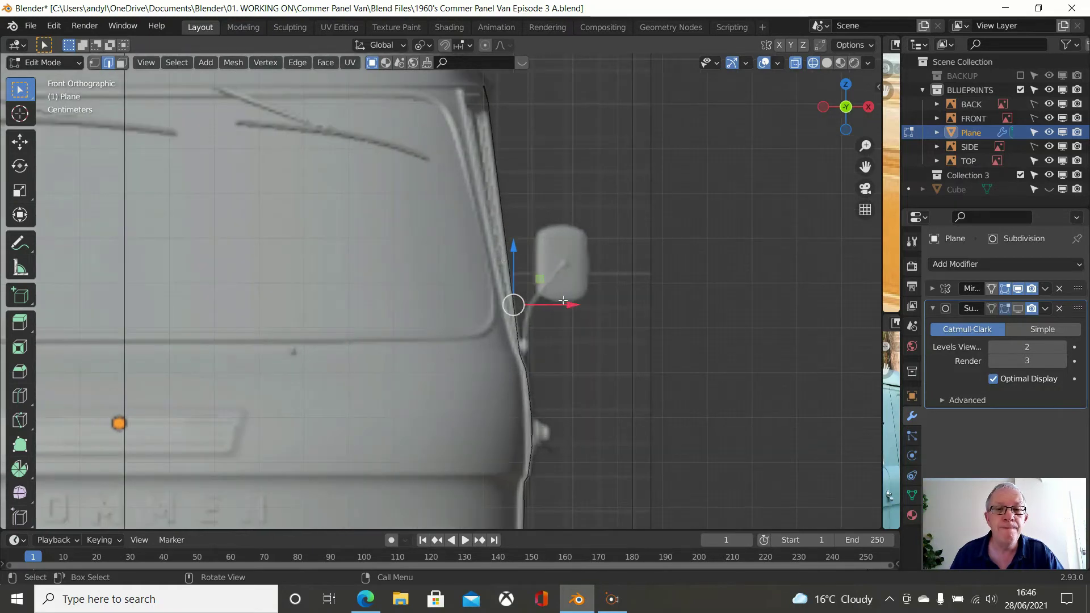
pyautogui.scroll(-2, 563, 300)
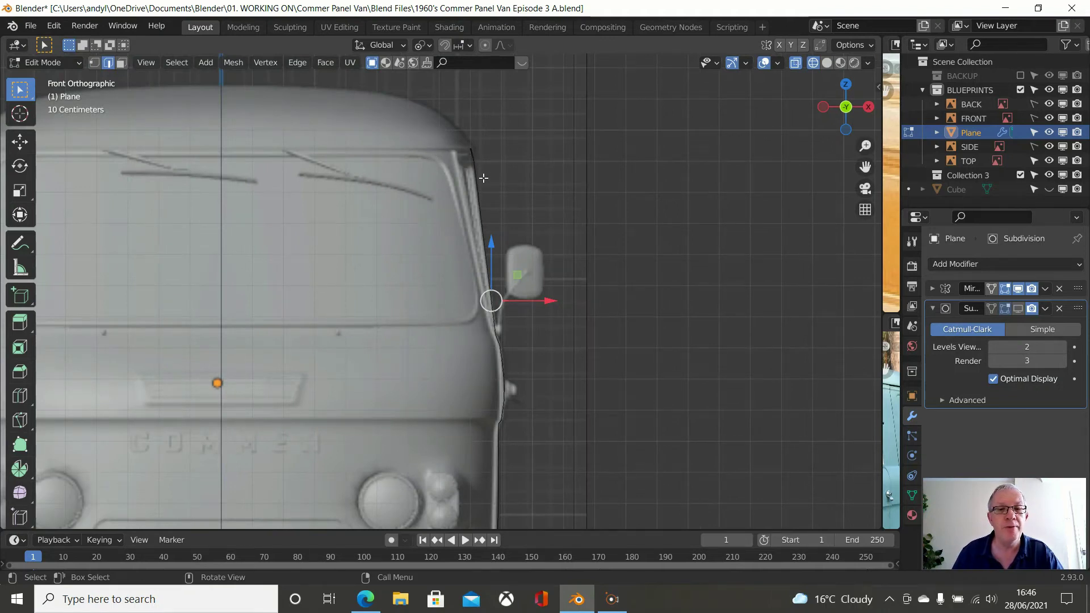
pyautogui.scroll(-2, 419, 234)
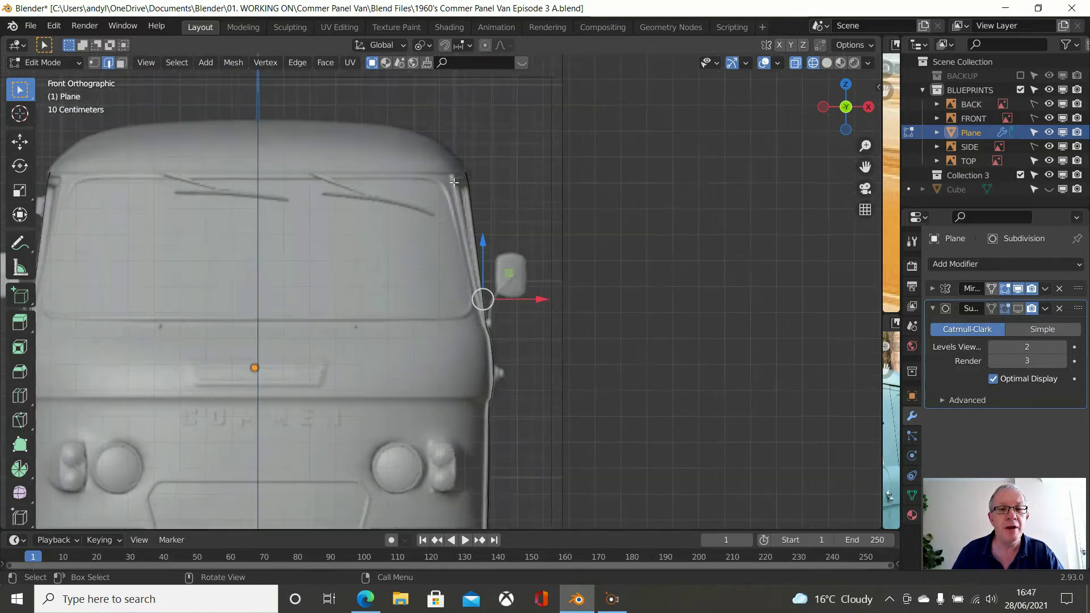
# Examine how the side panel mesh lines up with the blueprints in the top, perspective and right side views
pyautogui.moveTo(418, 233); pyautogui.dragTo(417, 271, button='middle')
pyautogui.press('KP_7')
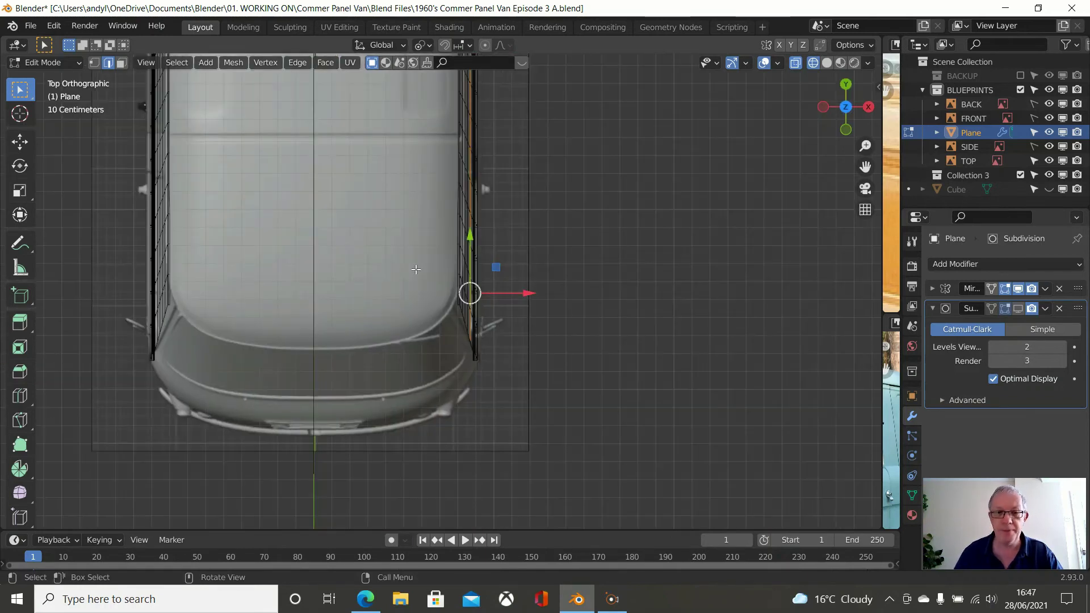
pyautogui.scroll(4, 538, 237)
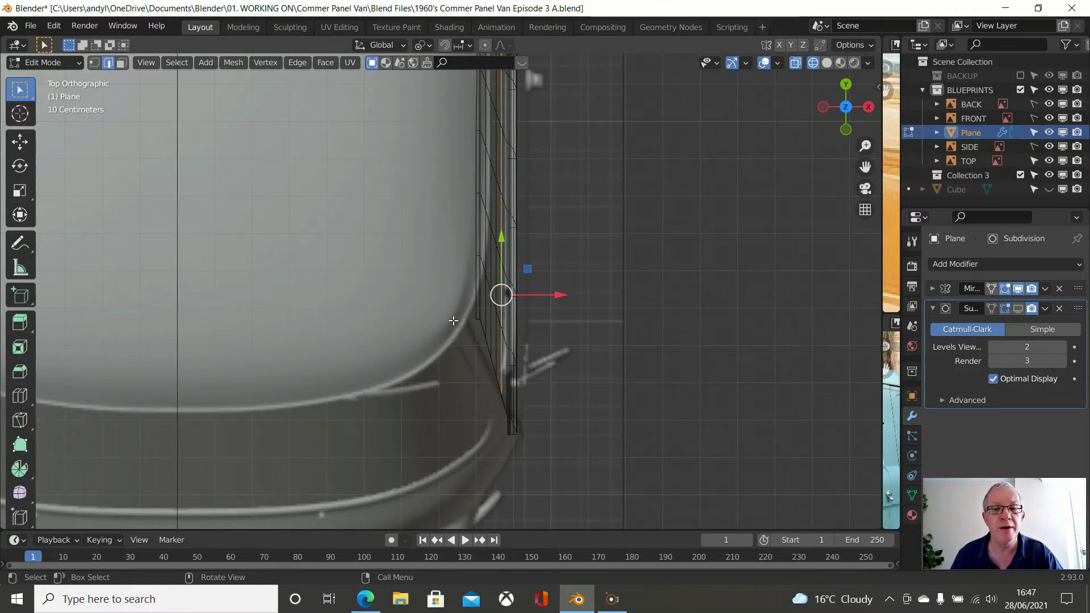
pyautogui.moveTo(495, 216); pyautogui.dragTo(365, 209, button='middle')
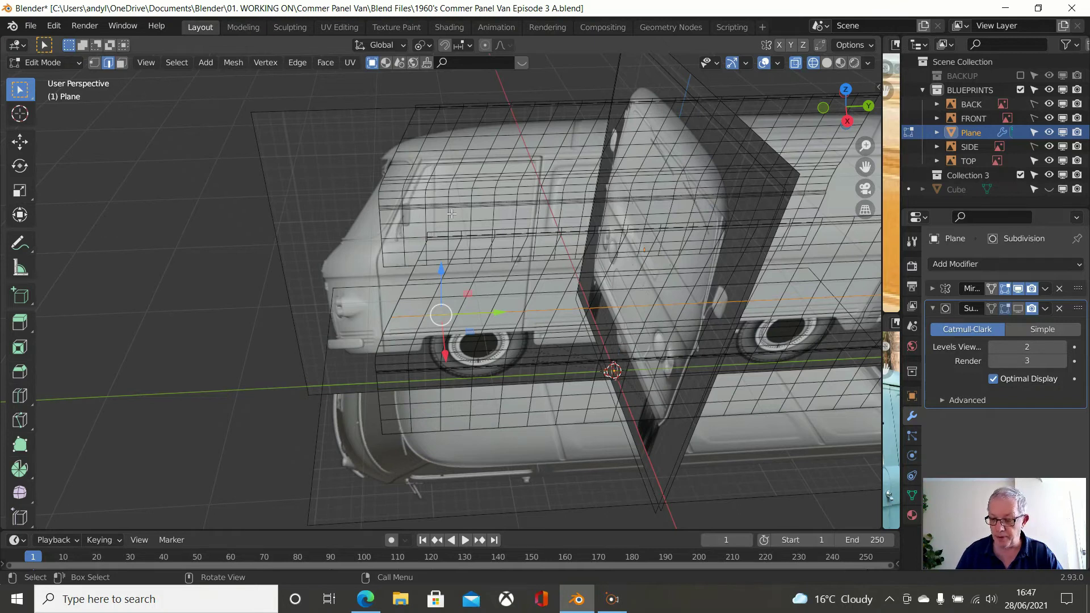
pyautogui.press('KP_7')
pyautogui.press('KP_3')
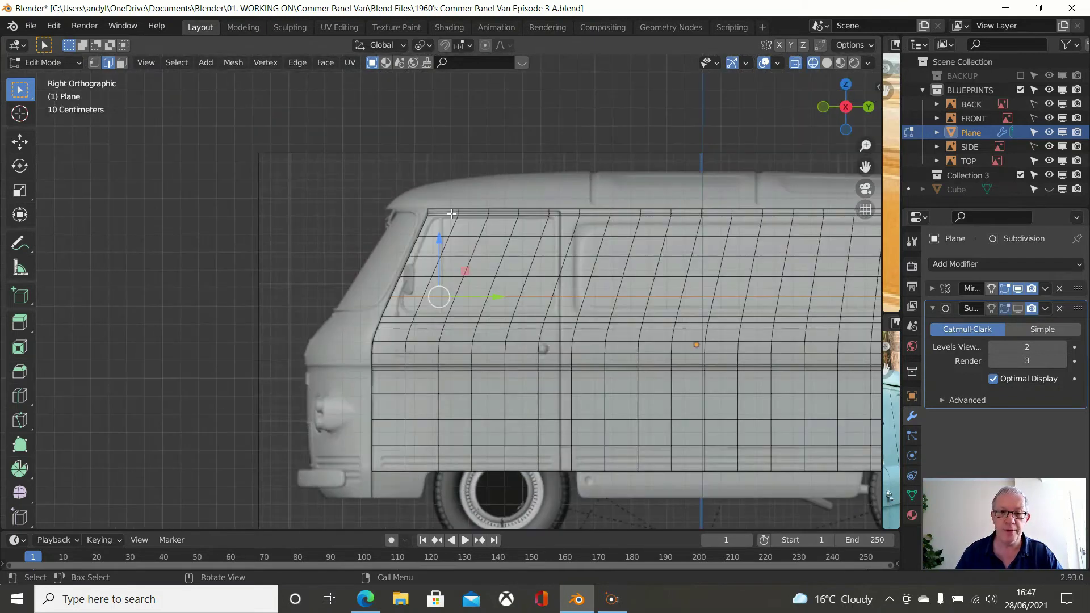
pyautogui.keyDown('shift'); pyautogui.moveTo(452, 215); pyautogui.dragTo(297, 221, button='middle'); pyautogui.keyUp('shift')
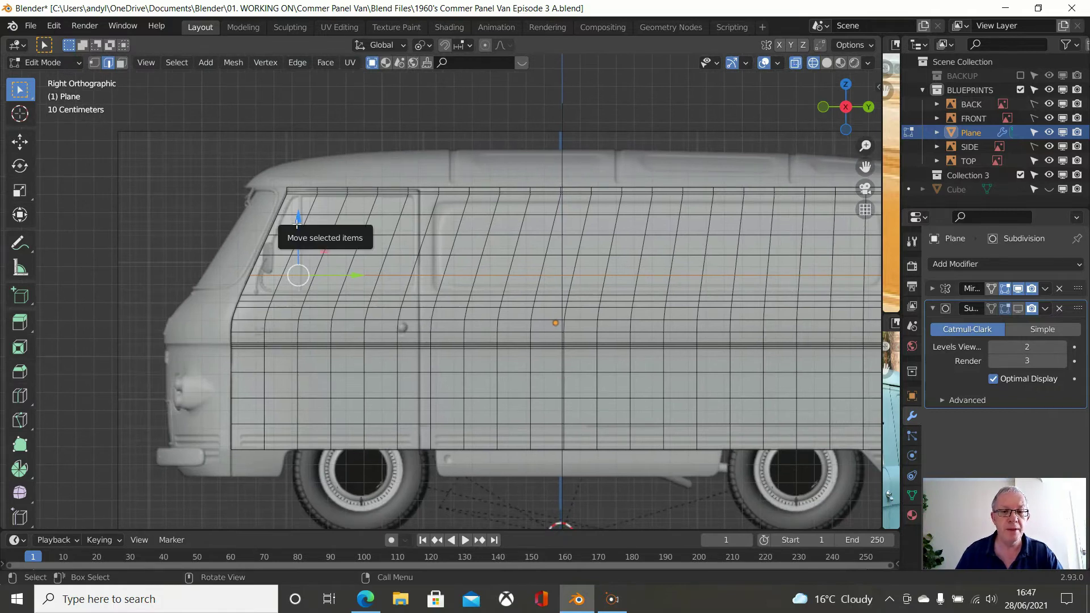
pyautogui.scroll(-2, 579, 310)
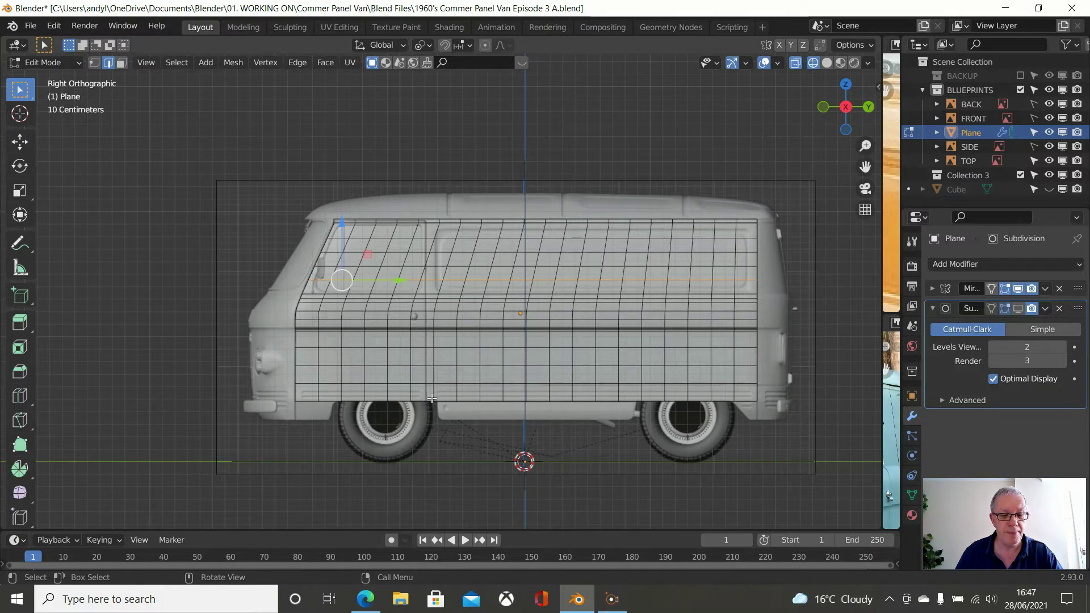
# Switch to solid shading and review the side panel's edge flow over the van's full length
pyautogui.press('Tab')
pyautogui.press('Tab')
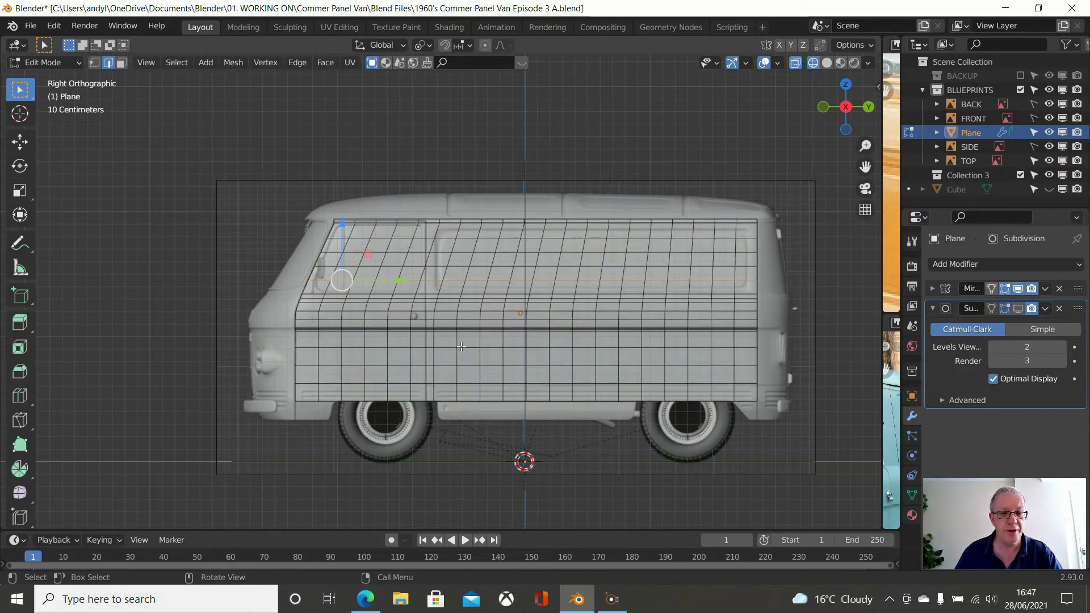
pyautogui.press('z')
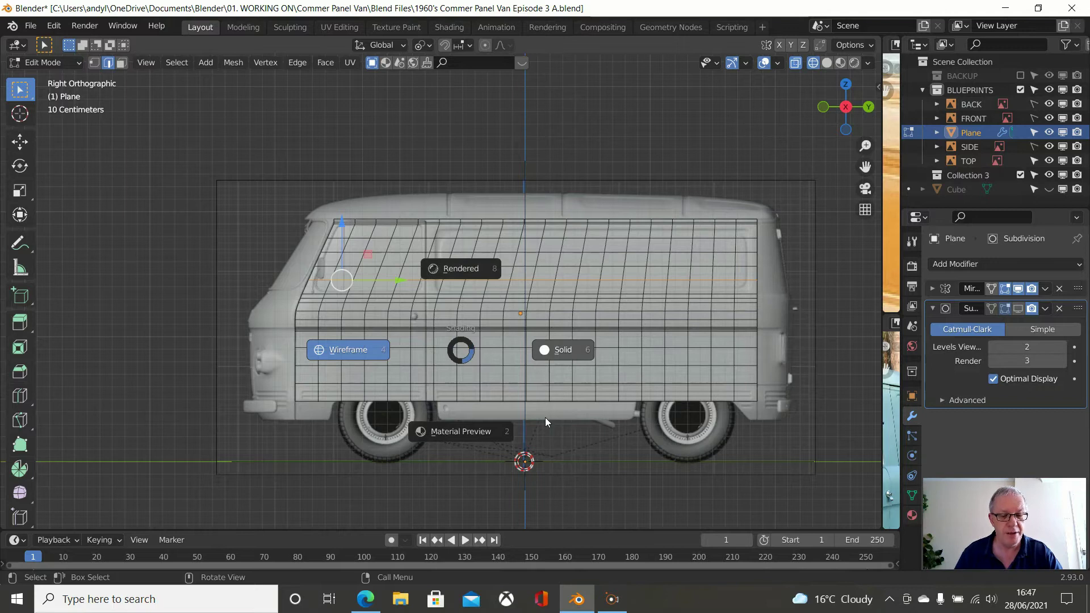
pyautogui.click(556, 352)
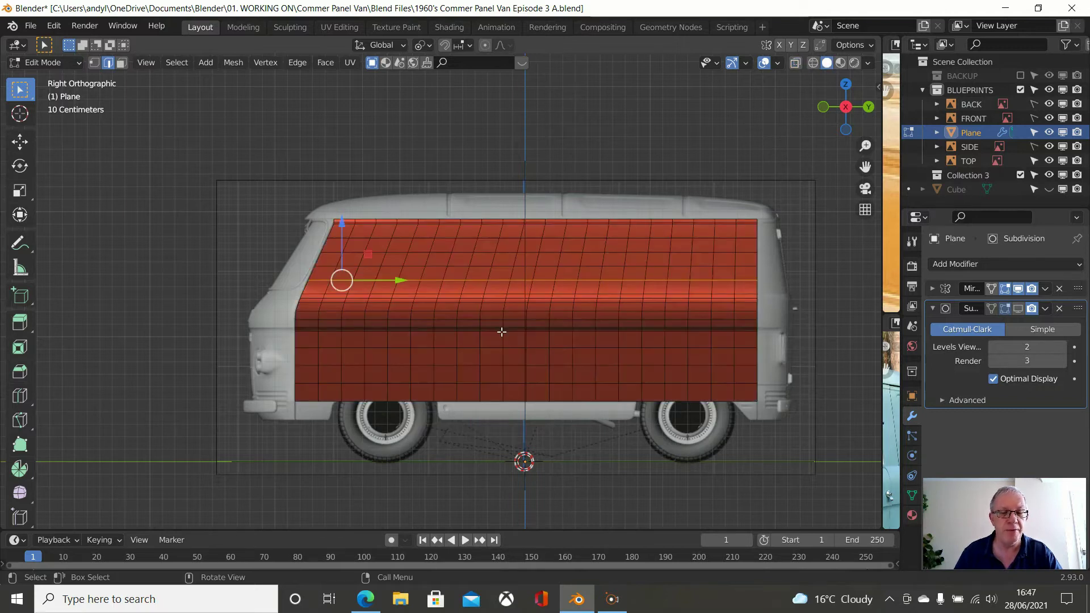
pyautogui.scroll(2, 453, 275)
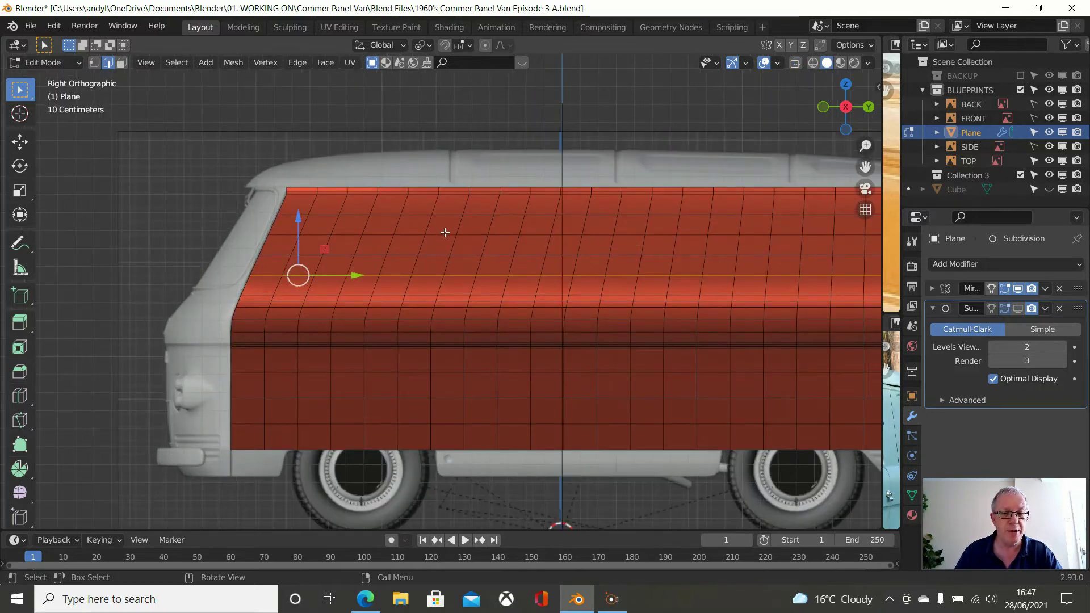
pyautogui.scroll(-2, 457, 262)
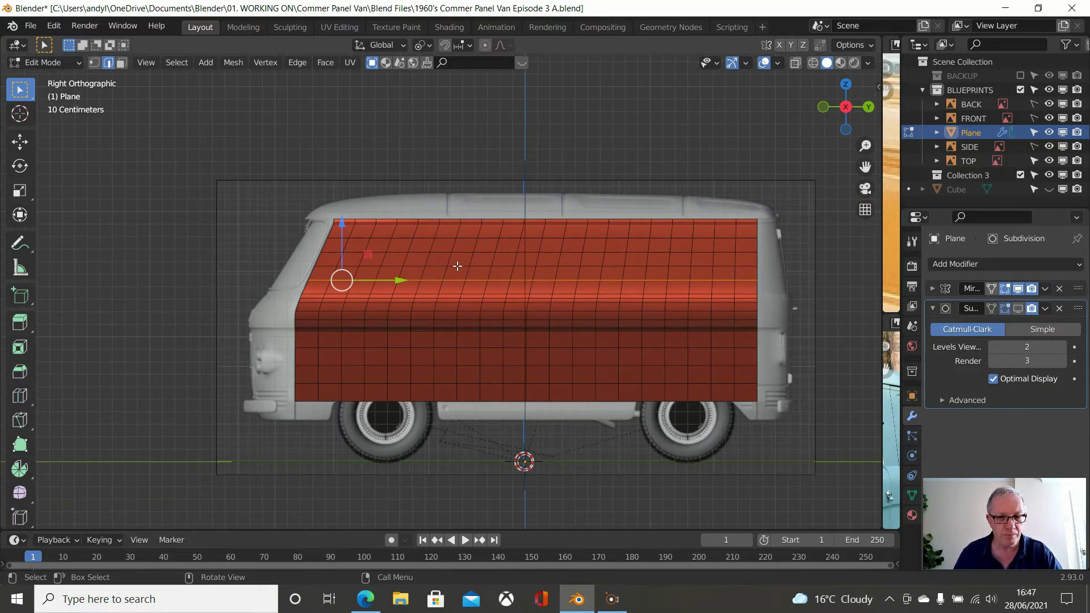
# In vertex mode and wireframe shading, select the block of vertices from the upper panel to the sill covering the cab door and delete them
pyautogui.click(95, 63)
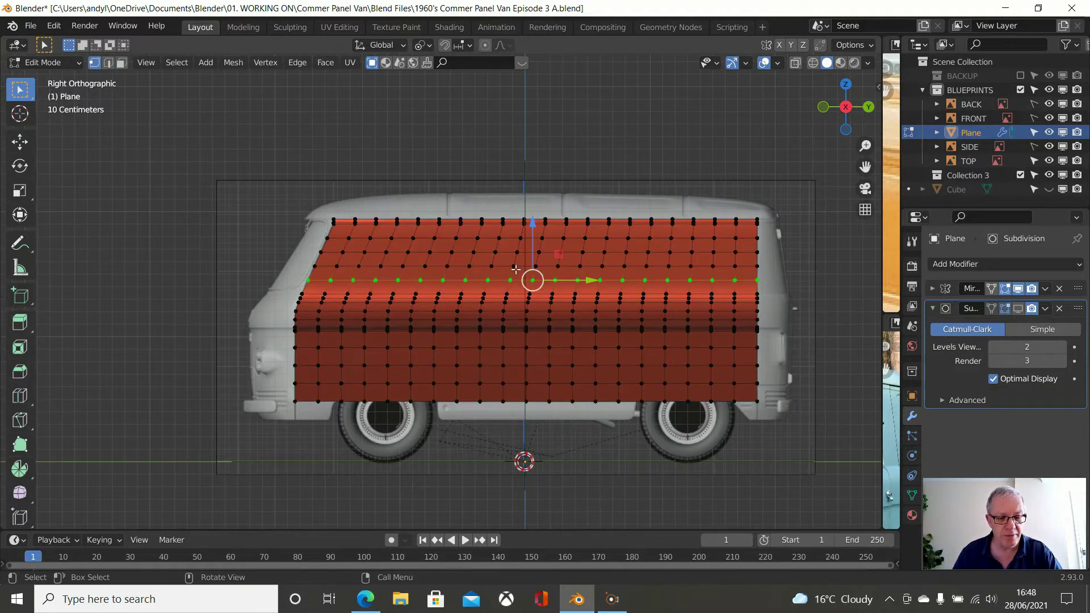
pyautogui.press('z')
pyautogui.click(480, 267)
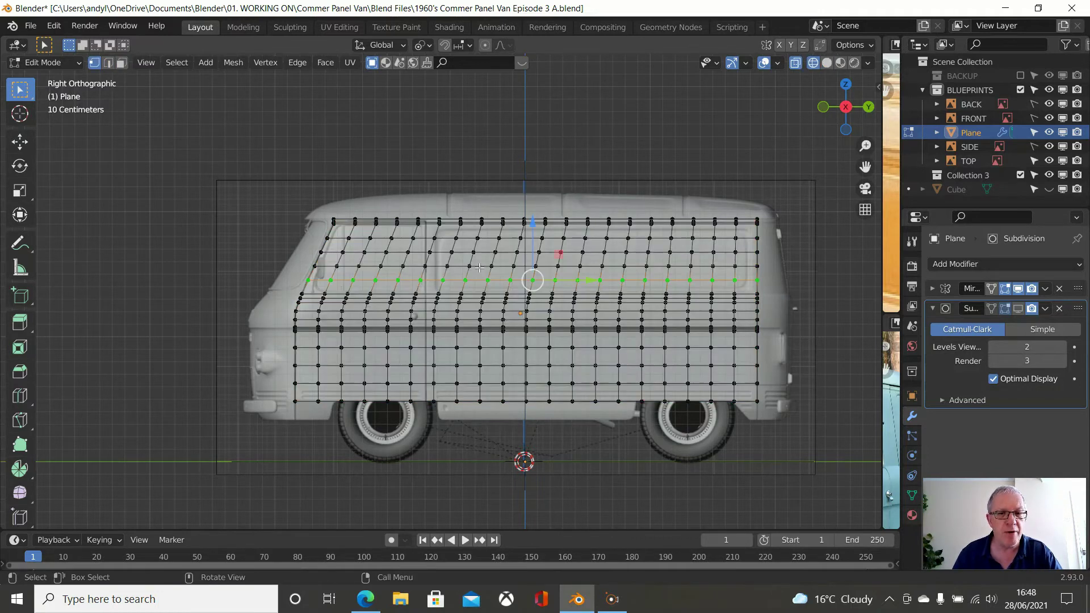
pyautogui.scroll(2, 479, 267)
pyautogui.scroll(1, 479, 268)
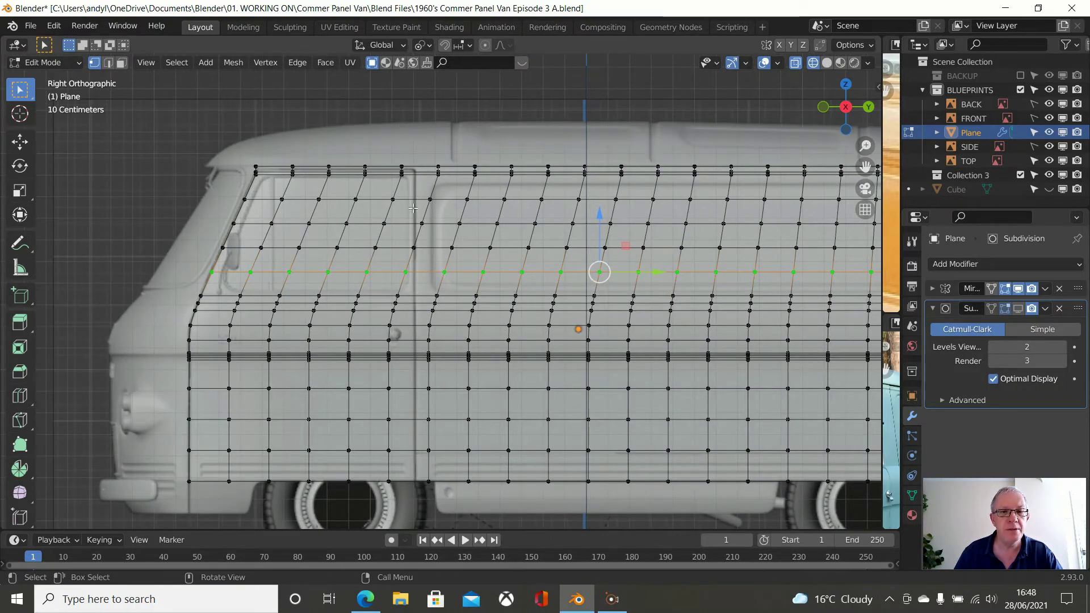
pyautogui.click(439, 166)
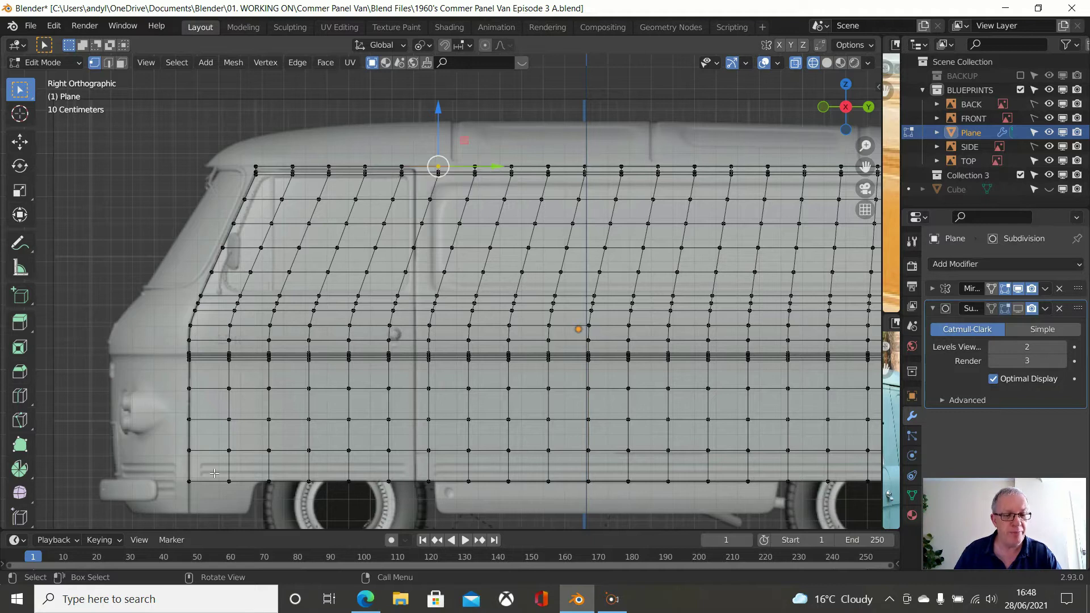
pyautogui.keyDown('ctrl'); pyautogui.keyDown('shift'); pyautogui.click(189, 481); pyautogui.keyUp('shift'); pyautogui.keyUp('ctrl')
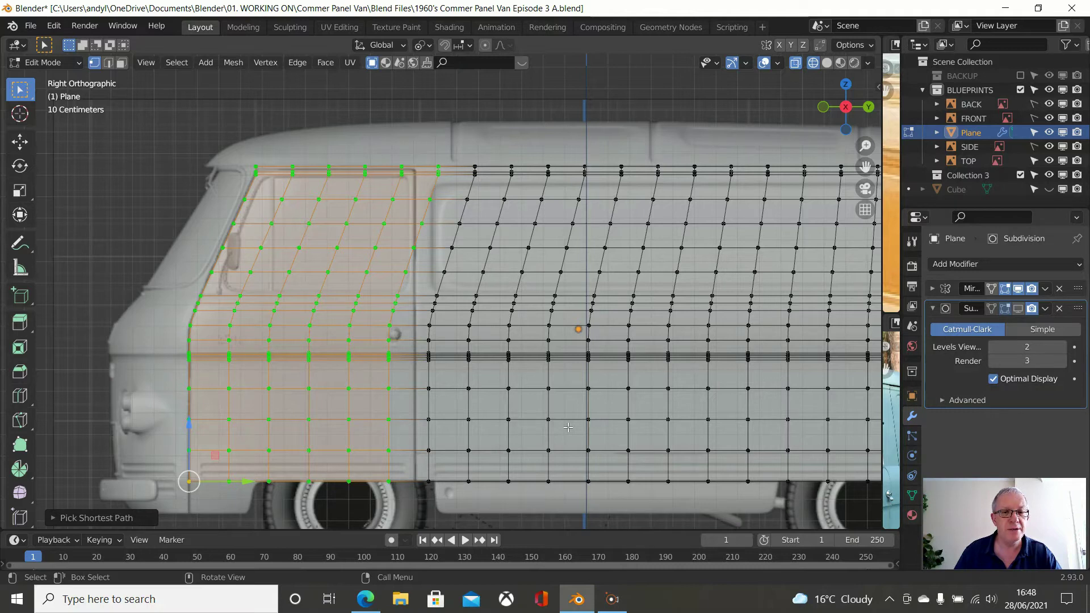
pyautogui.press('x')
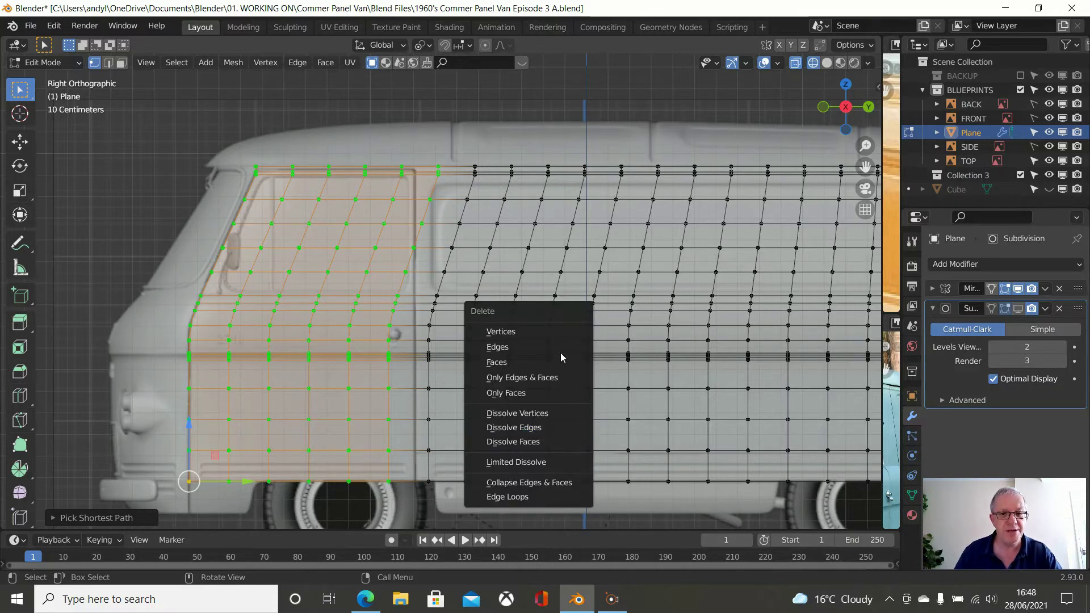
pyautogui.click(535, 332)
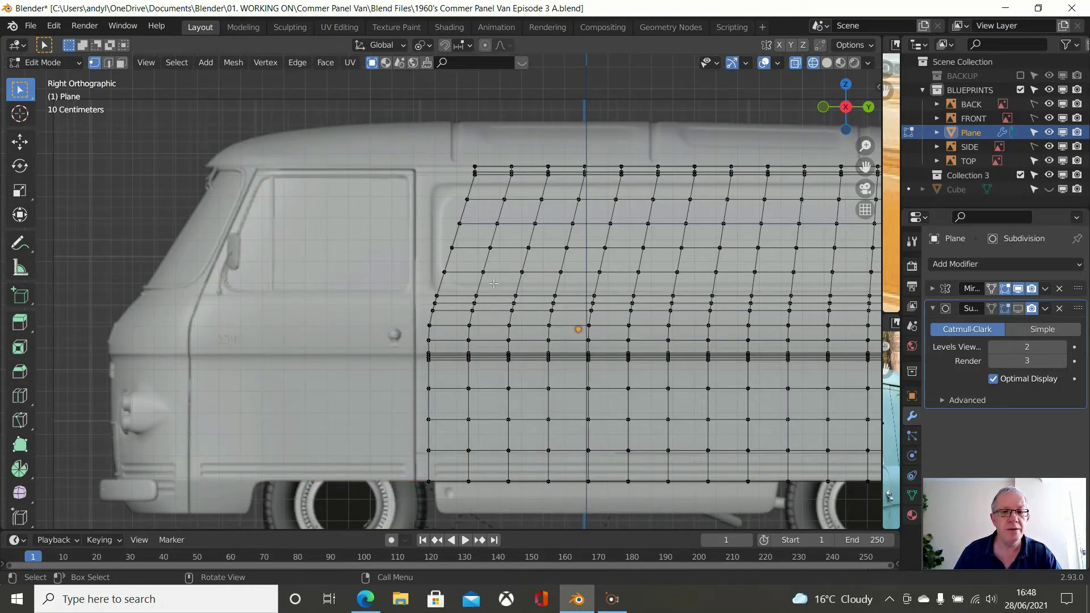
# Move the panel's front vertical edge loop about 0.06 m forward along Y, aligning its lower part with the cab door's rear edge
pyautogui.keyDown('alt'); pyautogui.click(457, 241); pyautogui.keyUp('alt')
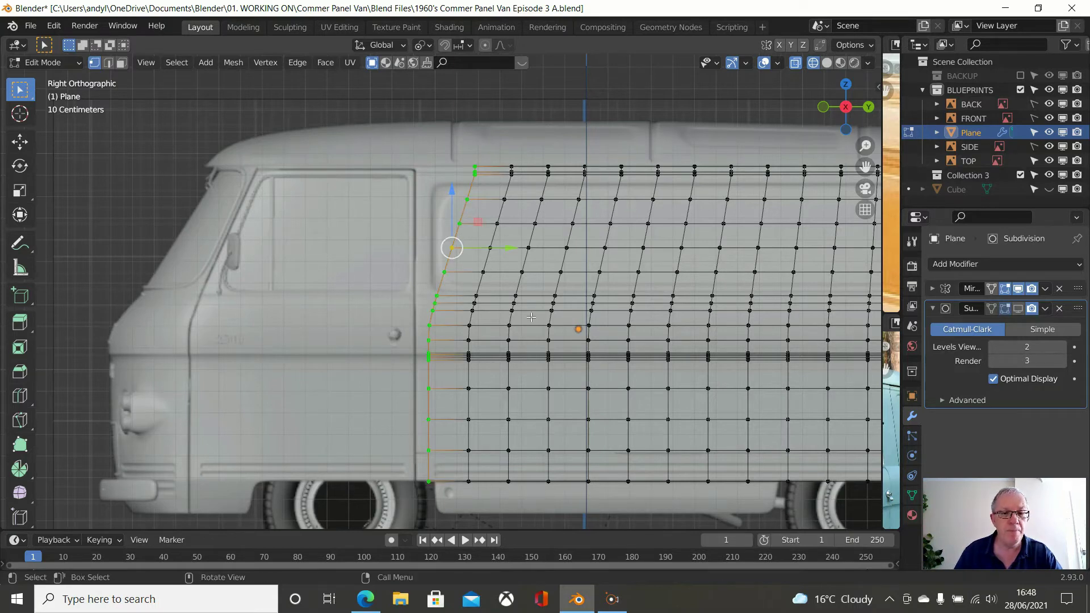
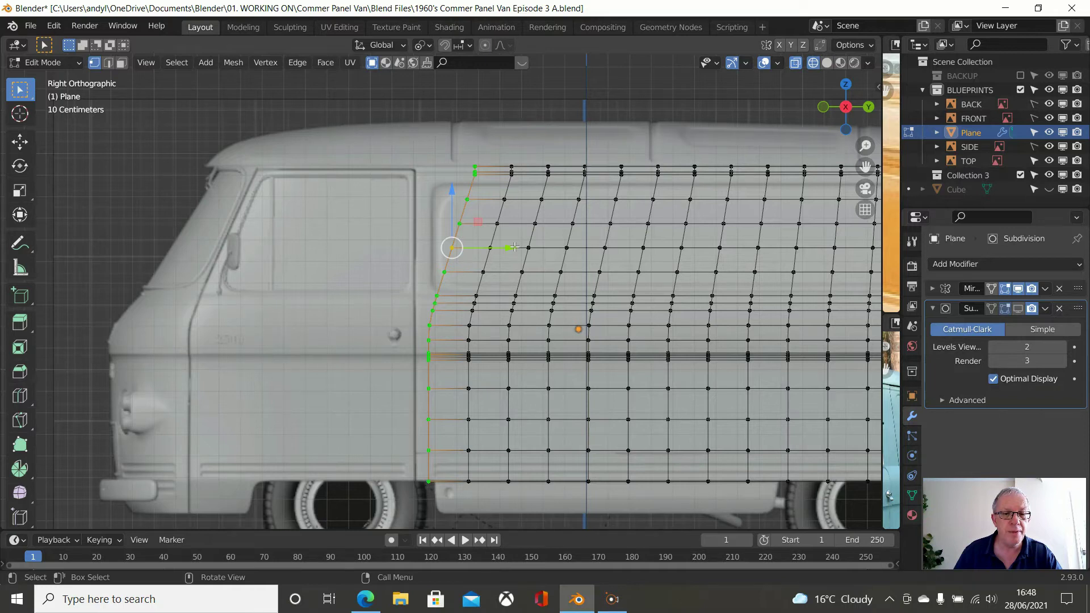
pyautogui.scroll(-1, 527, 297)
pyautogui.scroll(1, 518, 264)
pyautogui.moveTo(512, 250); pyautogui.dragTo(508, 247)
pyautogui.moveTo(504, 248); pyautogui.dragTo(498, 249)
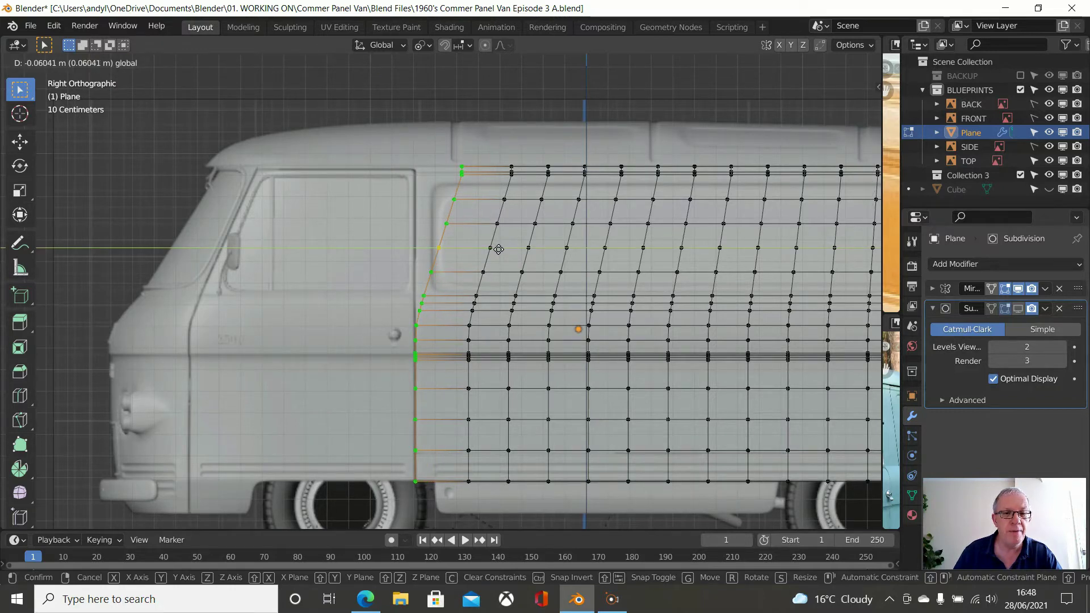
pyautogui.click(497, 249)
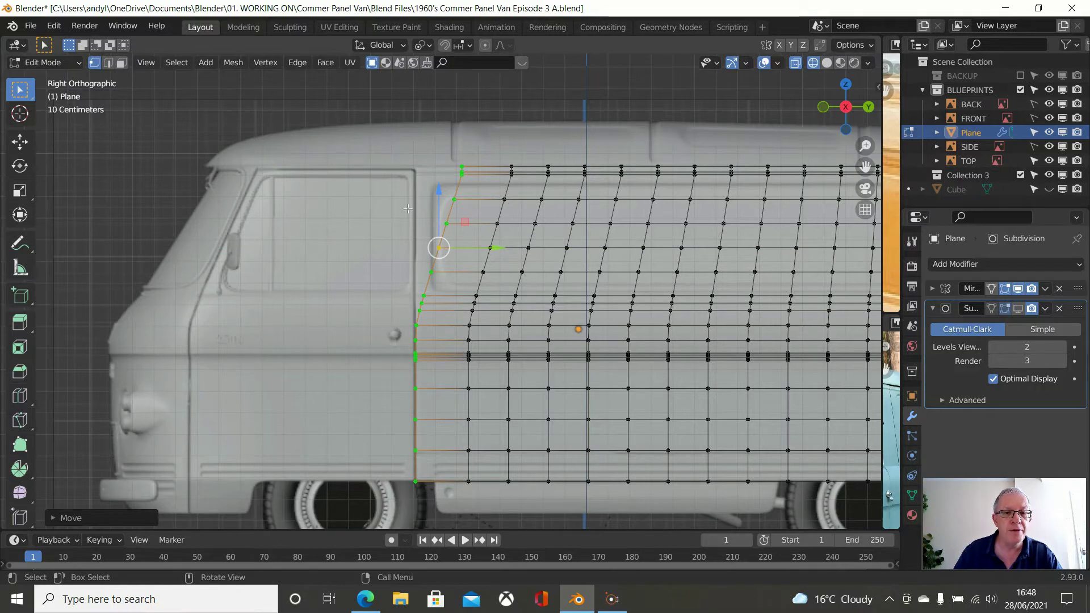
# Make the bottom vertex of the panel's front edge loop active and scale the loop to 0 along Y to straighten it vertically
pyautogui.keyDown('shift'); pyautogui.click(419, 481); pyautogui.keyUp('shift')
pyautogui.keyDown('shift'); pyautogui.click(419, 481); pyautogui.keyUp('shift')
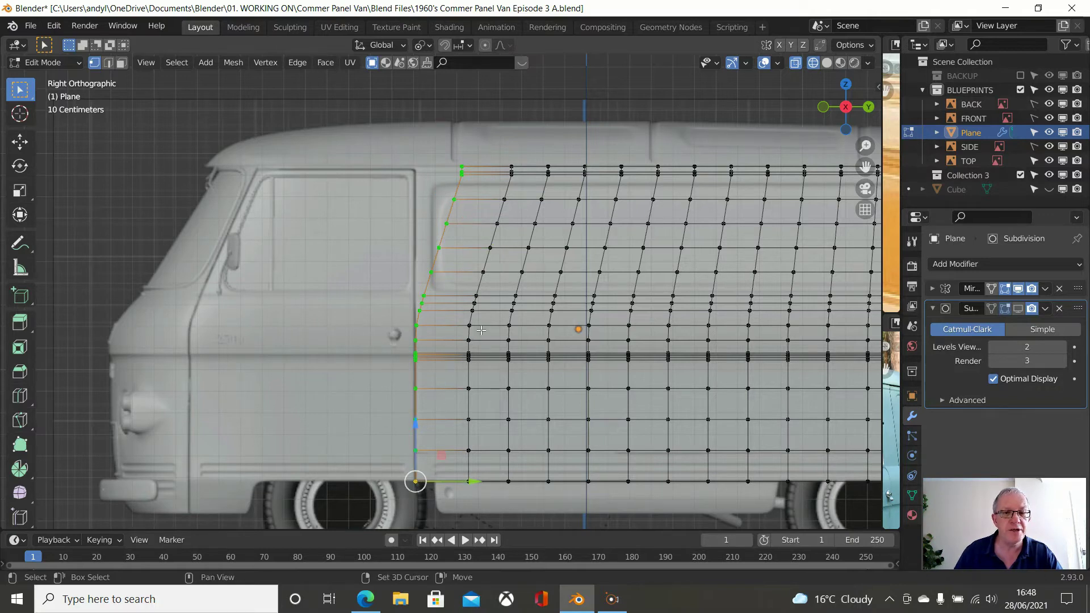
pyautogui.keyDown('shift'); pyautogui.scroll(-2, 478, 338); pyautogui.keyUp('shift')
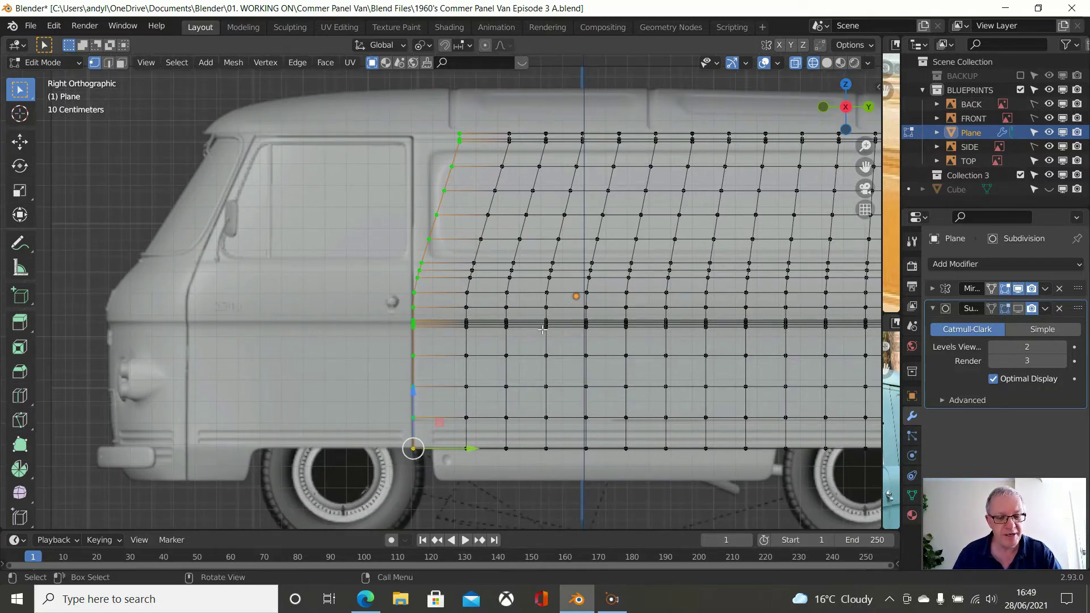
pyautogui.press('s')
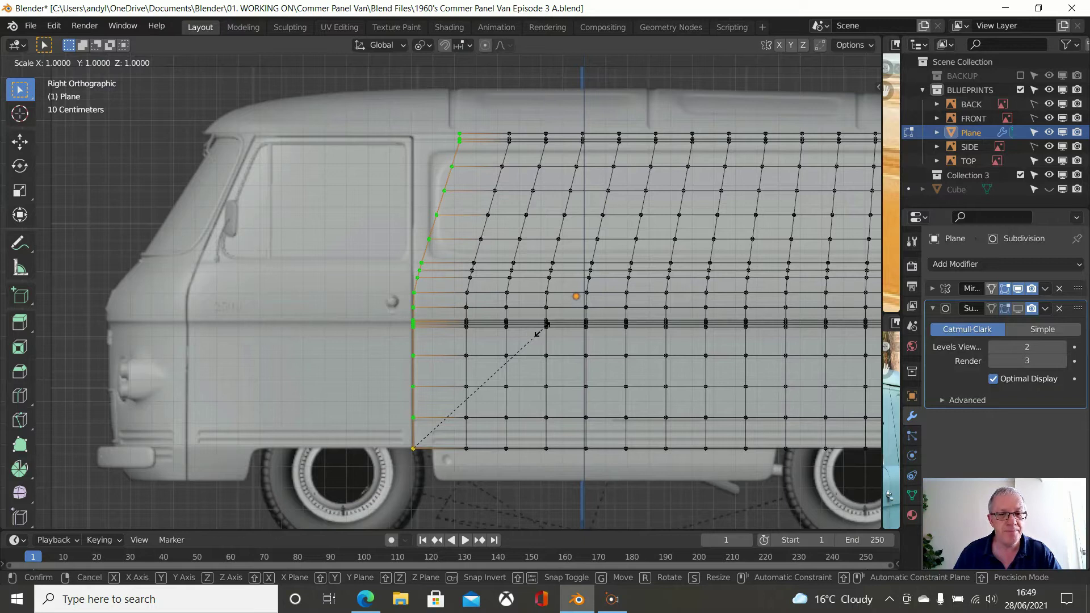
pyautogui.press('y')
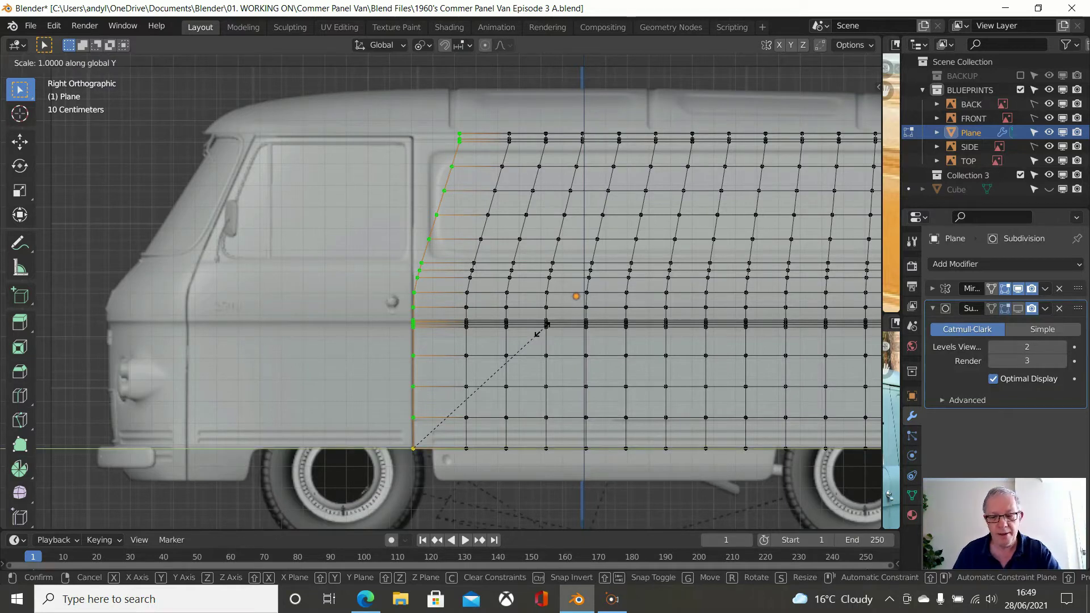
pyautogui.press('0')
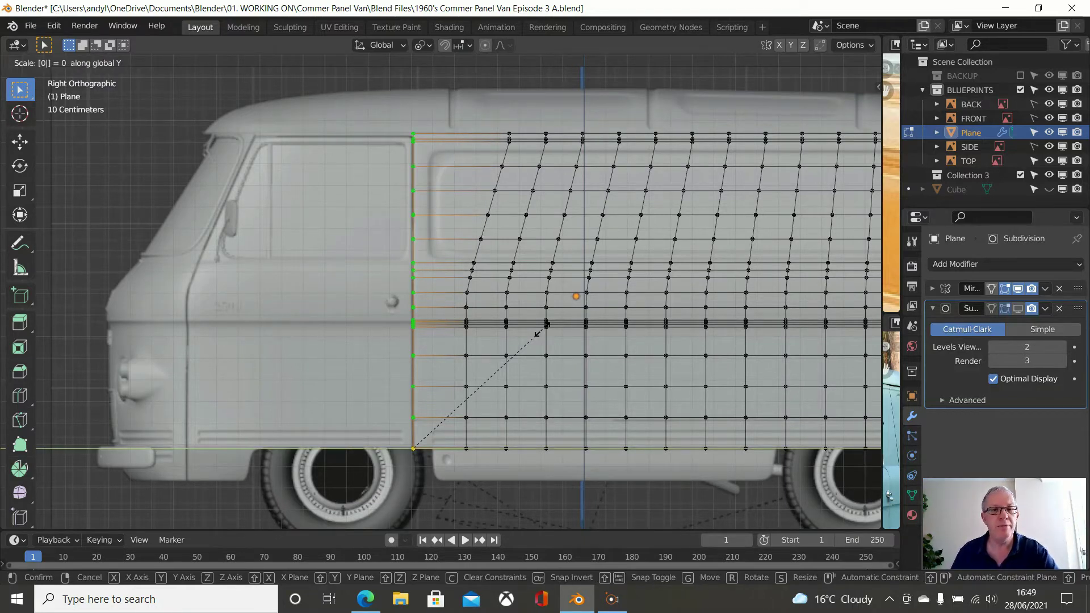
pyautogui.press('Return')
# Edge-slide the second vertical loop from the panel's front with Even on, by a factor of about 0.17, so it parallels the straight front edge
pyautogui.scroll(-3, 528, 260)
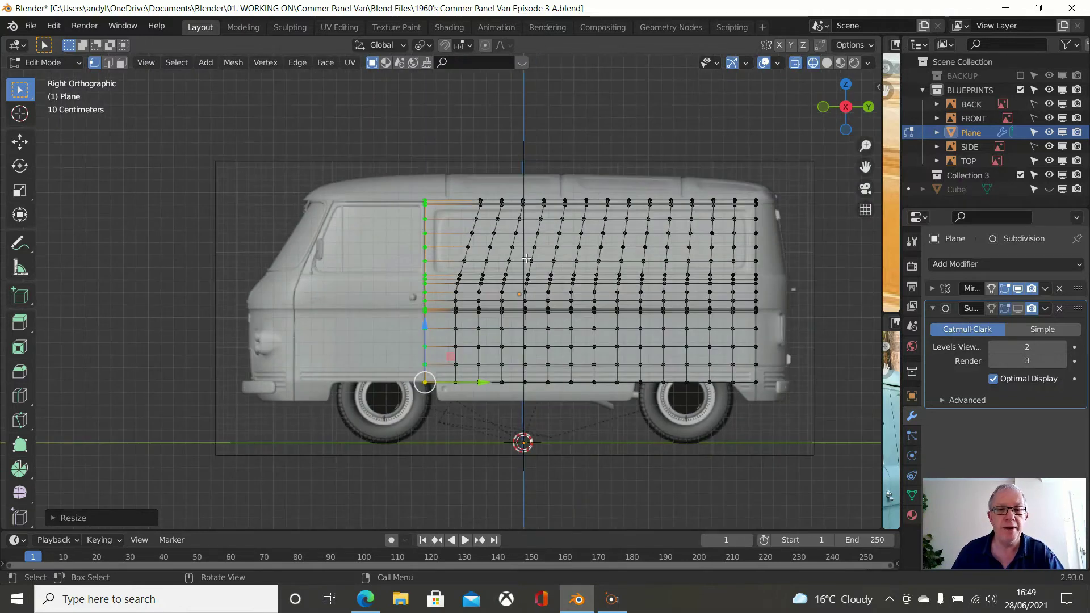
pyautogui.scroll(1, 542, 242)
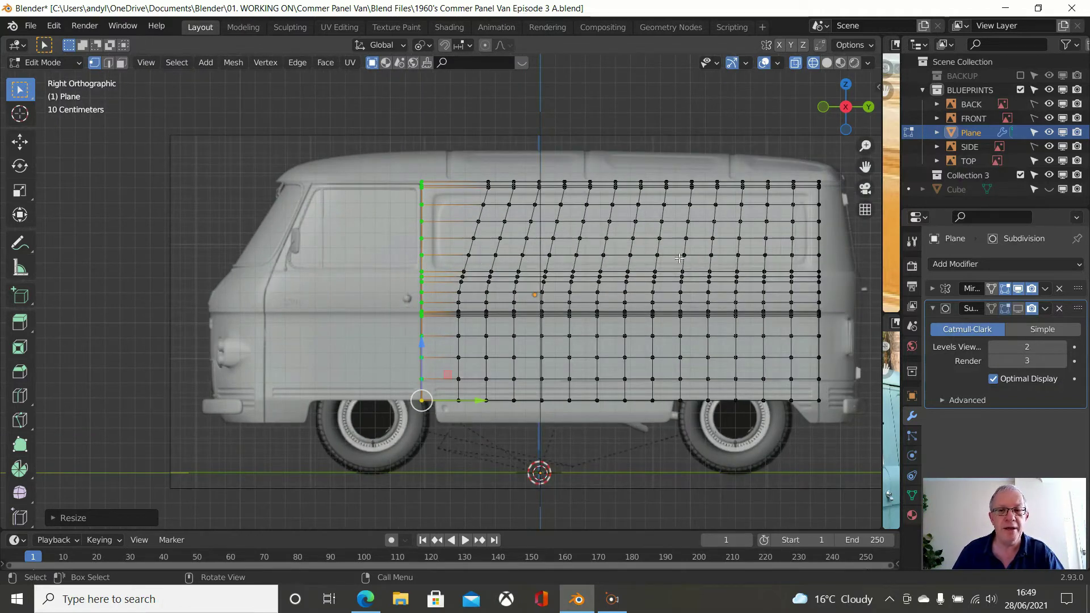
pyautogui.keyDown('alt'); pyautogui.click(480, 230); pyautogui.keyUp('alt')
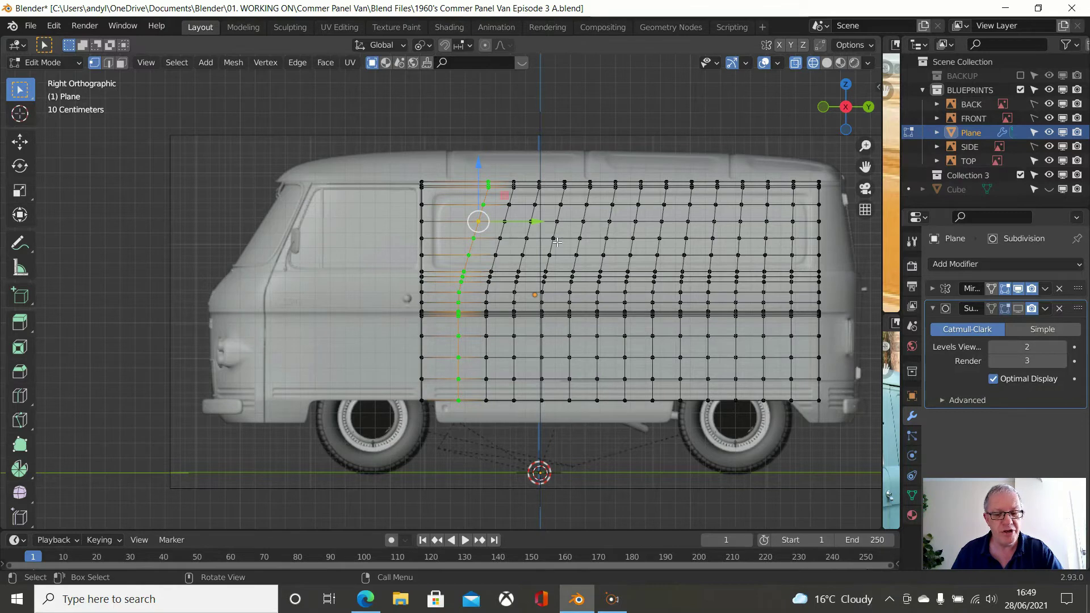
pyautogui.press('g')
pyautogui.press('g')
pyautogui.press('e')
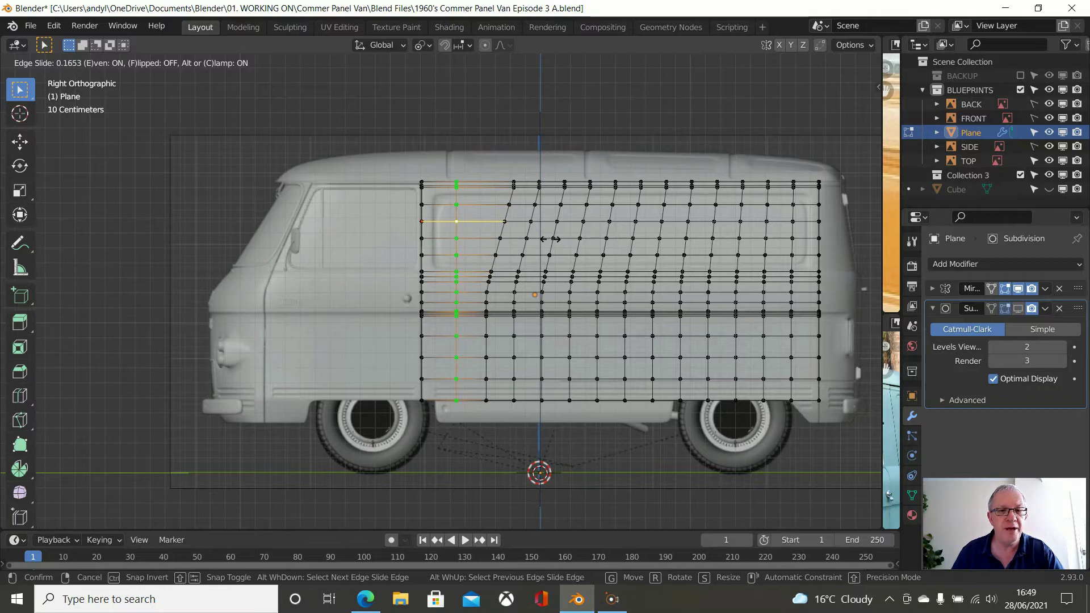
pyautogui.click(550, 239)
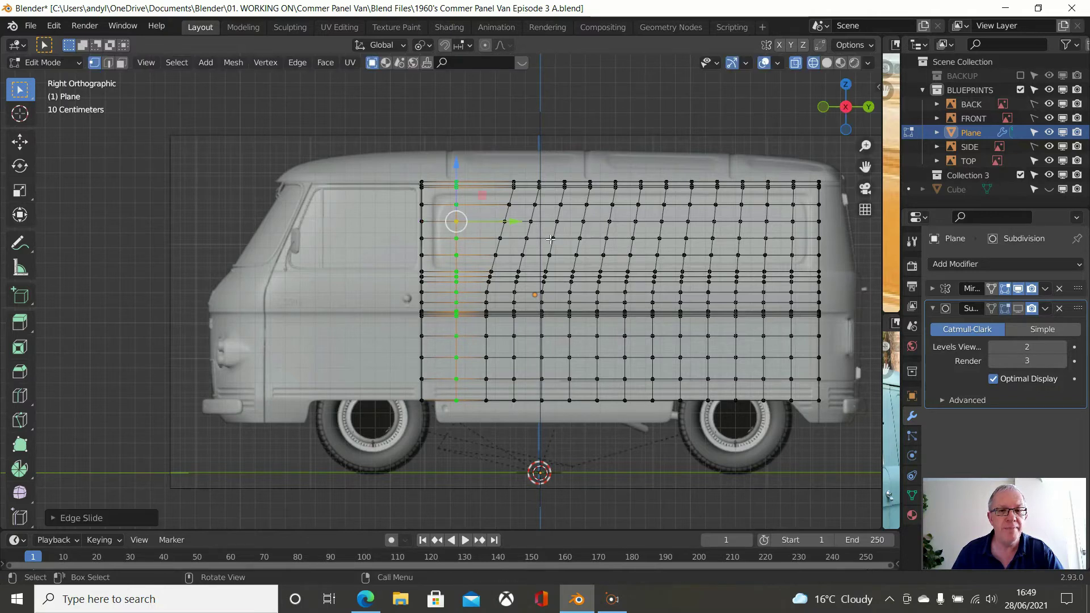
# Straighten the third vertical loop from the front by edge-sliding it with Even on, spacing it evenly behind the second loop
pyautogui.keyDown('alt'); pyautogui.click(486, 346); pyautogui.keyUp('alt')
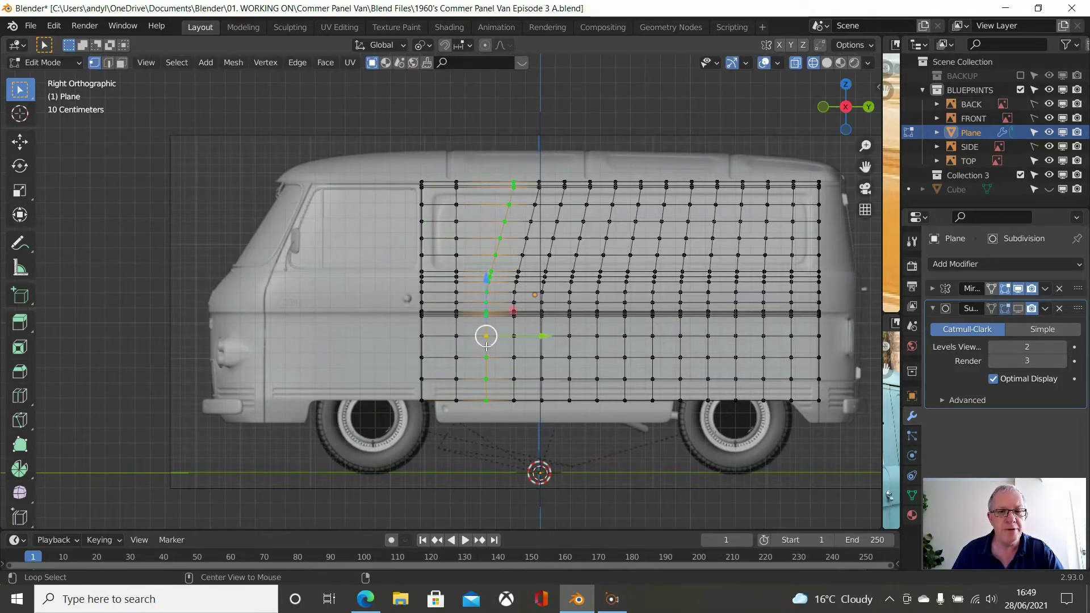
pyautogui.press('g')
pyautogui.press('g')
pyautogui.press('e')
pyautogui.click(579, 345)
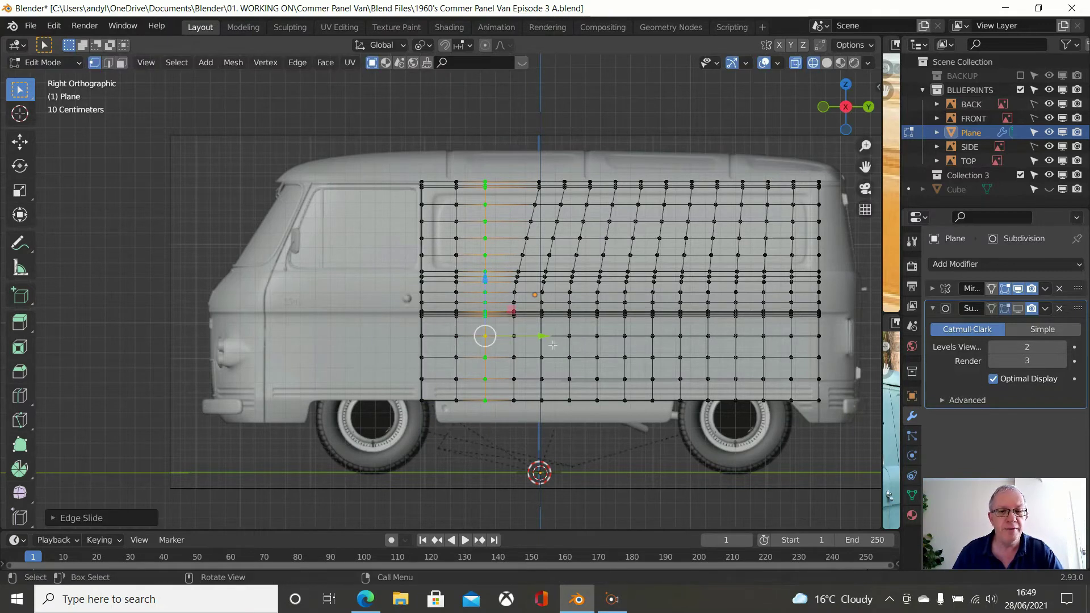
# Select the fourth vertical loop with its bottom vertex active and edge-slide it with Even on at factor 0 to straighten it
pyautogui.keyDown('alt'); pyautogui.click(514, 349); pyautogui.keyUp('alt')
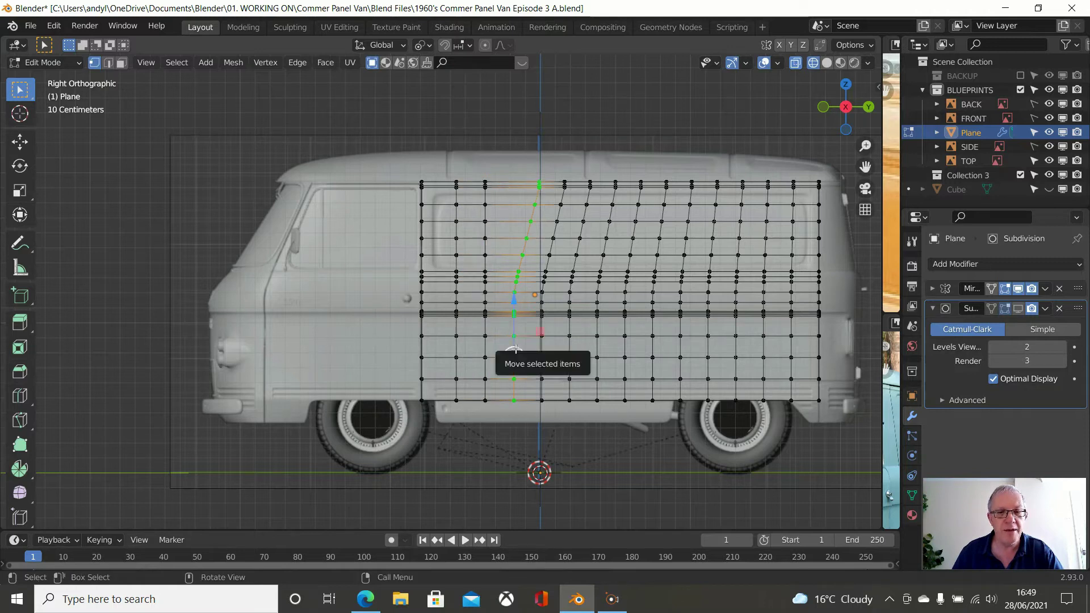
pyautogui.keyDown('shift'); pyautogui.click(514, 401); pyautogui.keyUp('shift')
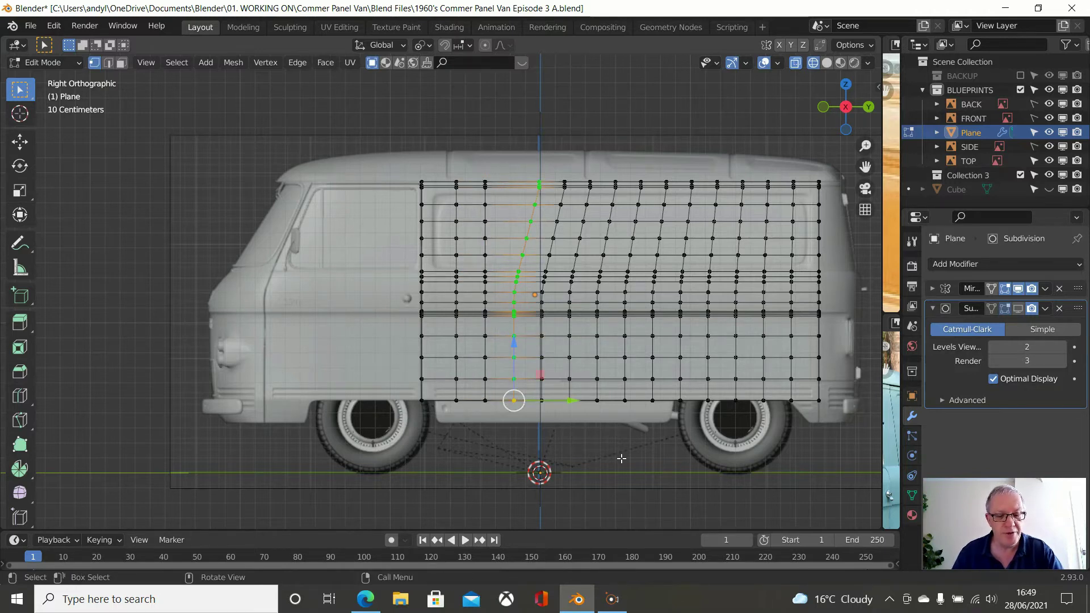
pyautogui.press('g')
pyautogui.press('g')
pyautogui.press('e')
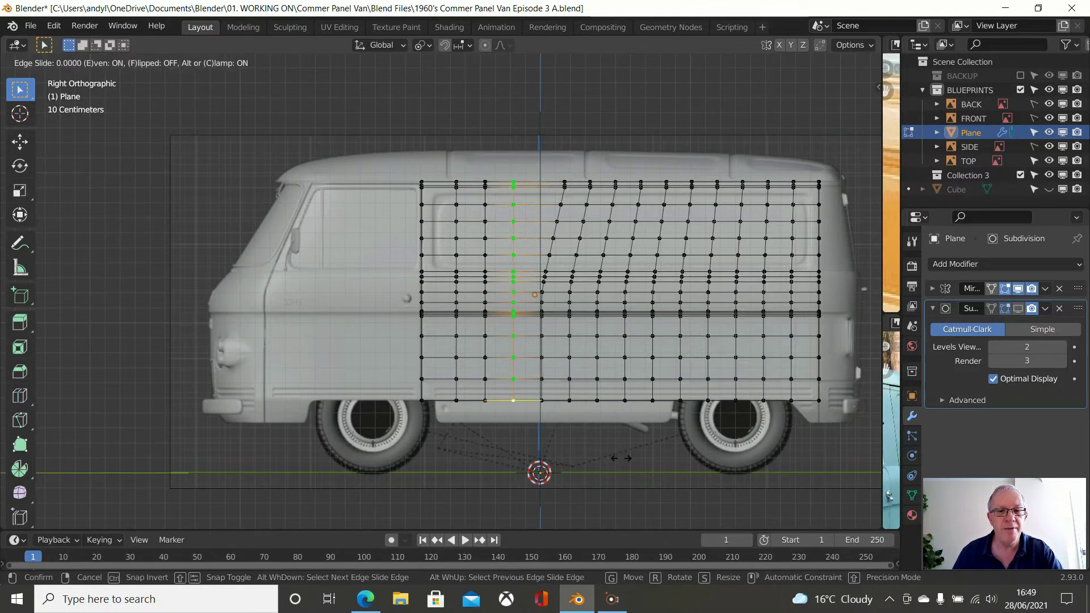
pyautogui.click(621, 459)
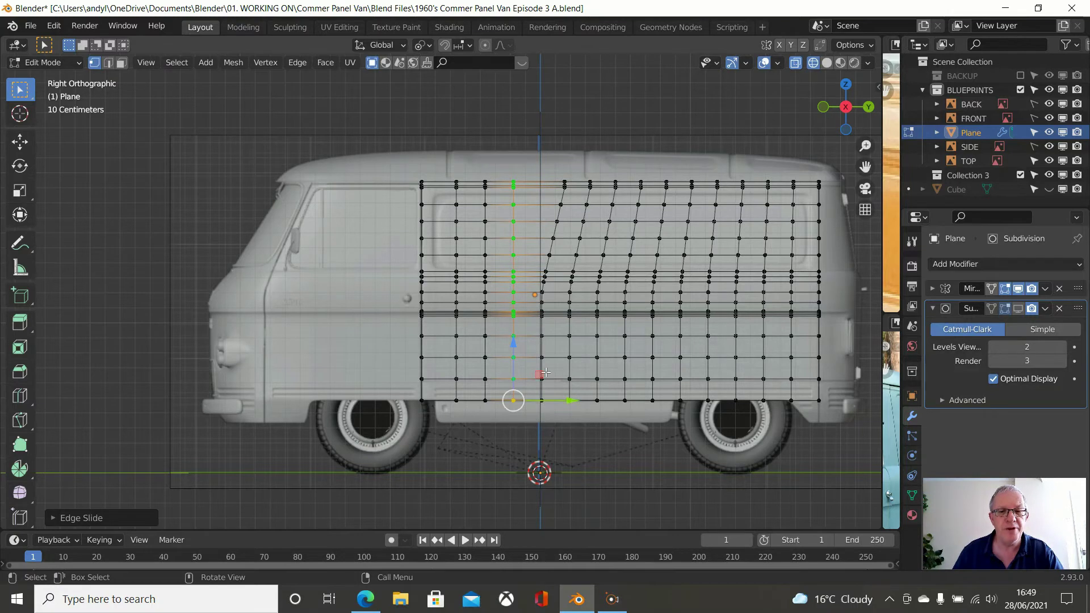
# Straighten the fifth vertical loop, near the origin, with an Even edge slide at factor 0 referenced to its bottom vertex
pyautogui.hotkey('ctrl', 'z')
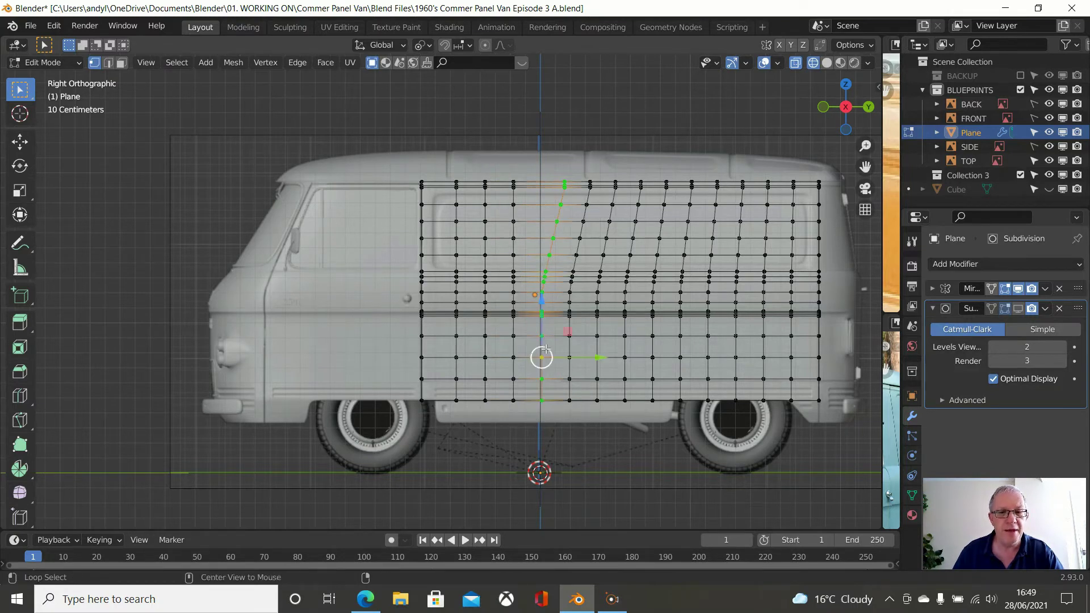
pyautogui.keyDown('shift'); pyautogui.click(542, 401); pyautogui.keyUp('shift')
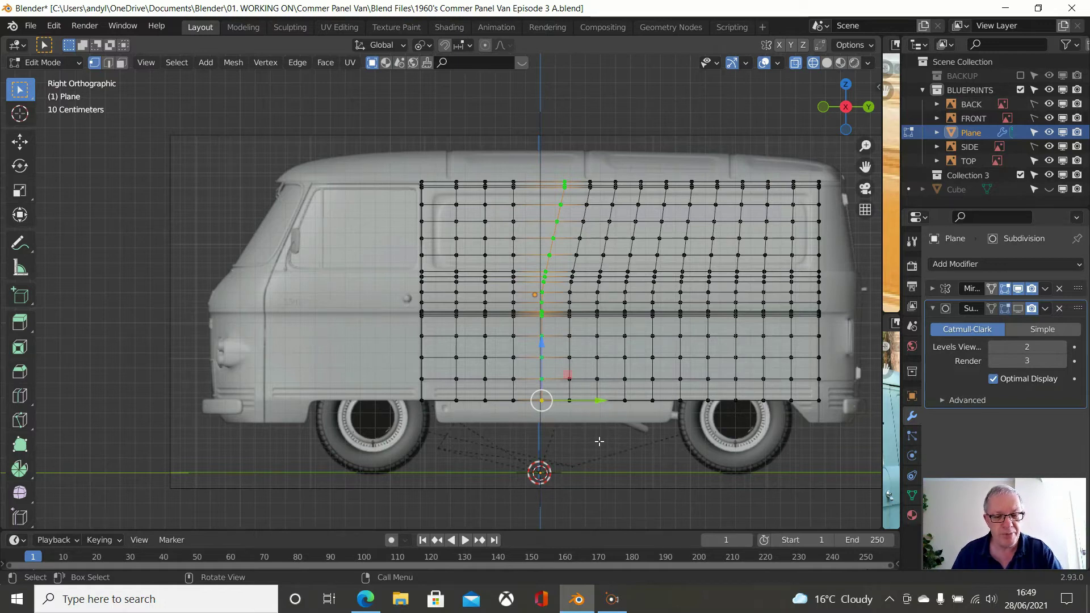
pyautogui.press('g')
pyautogui.press('g')
pyautogui.press('e')
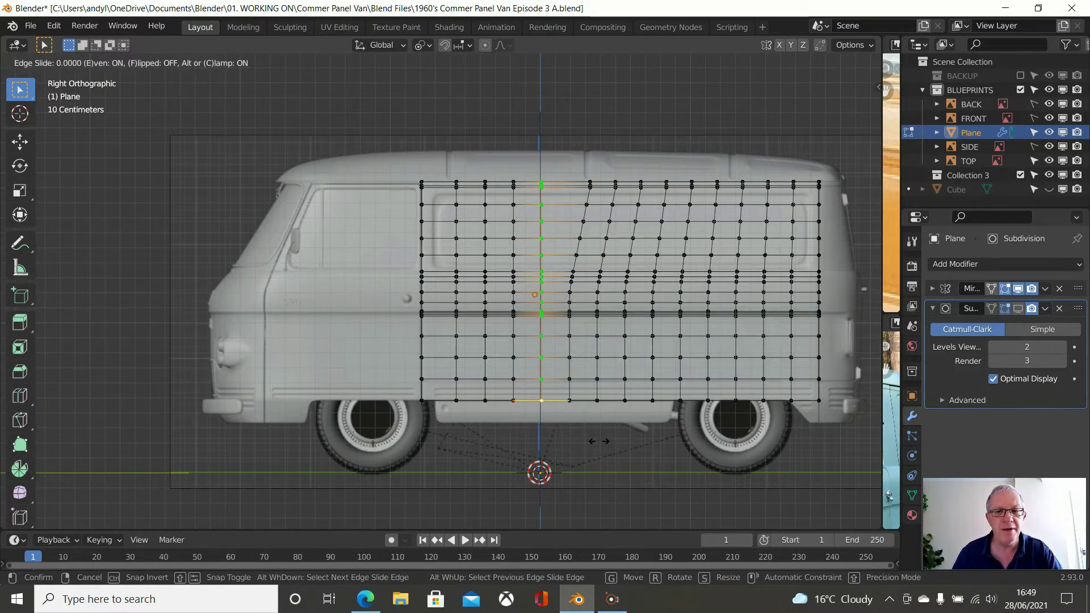
pyautogui.click(599, 442)
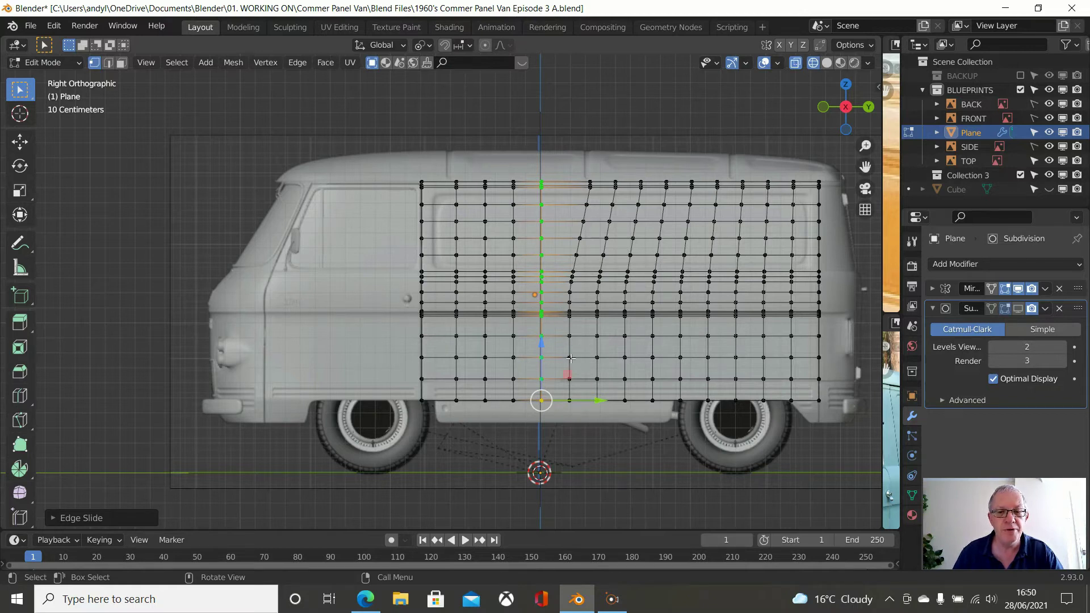
# Select the sixth vertical loop from the front, make its bottom vertex active, and edge-slide it at factor 0 with Even on
pyautogui.keyDown('alt'); pyautogui.click(569, 348); pyautogui.keyUp('alt')
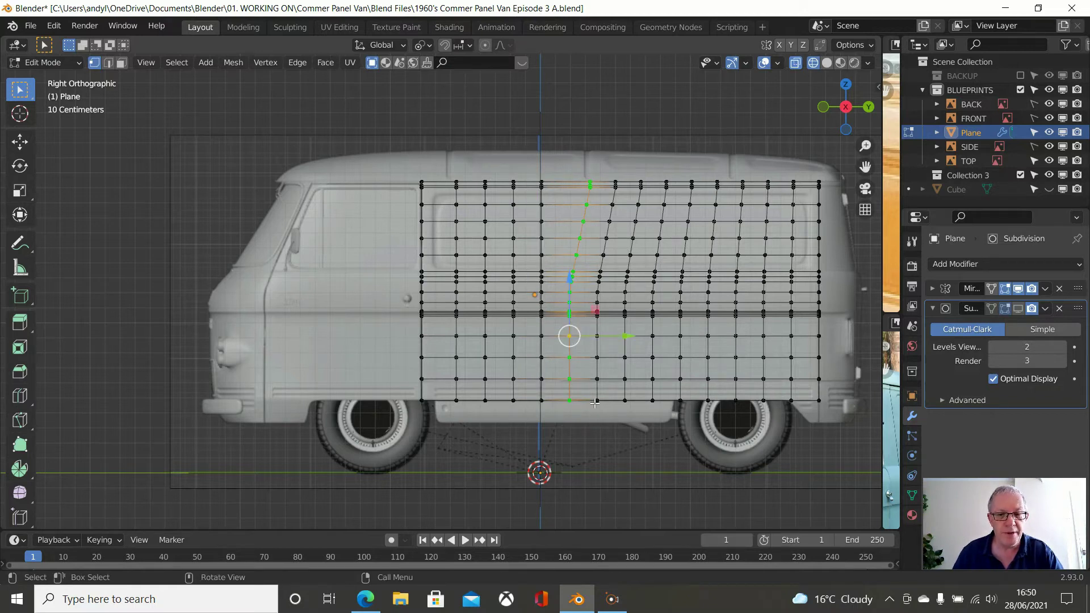
pyautogui.keyDown('shift'); pyautogui.click(569, 401); pyautogui.keyUp('shift')
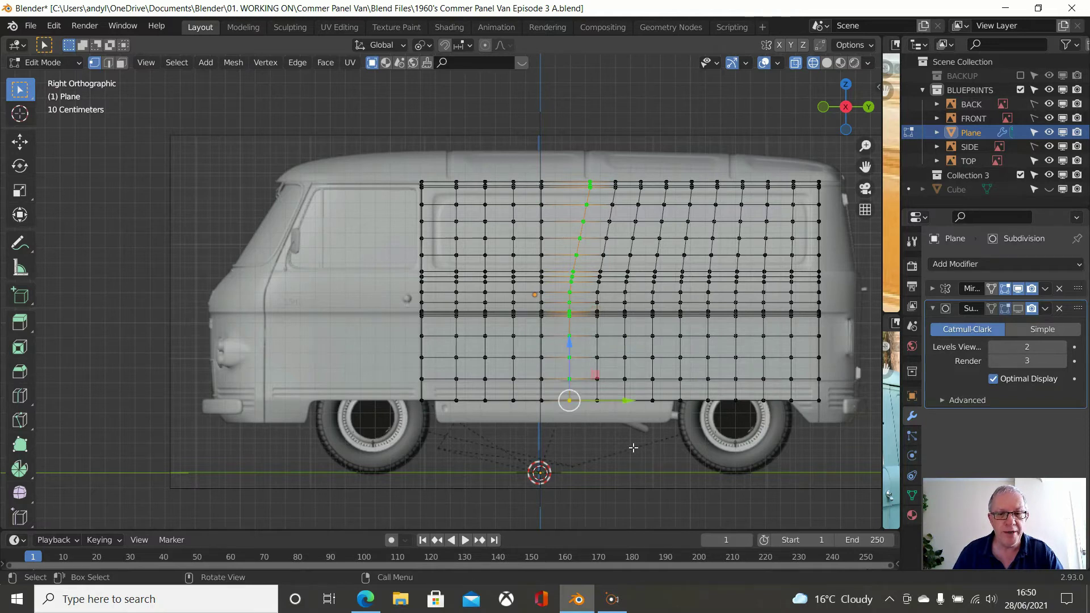
pyautogui.press('g')
pyautogui.press('g')
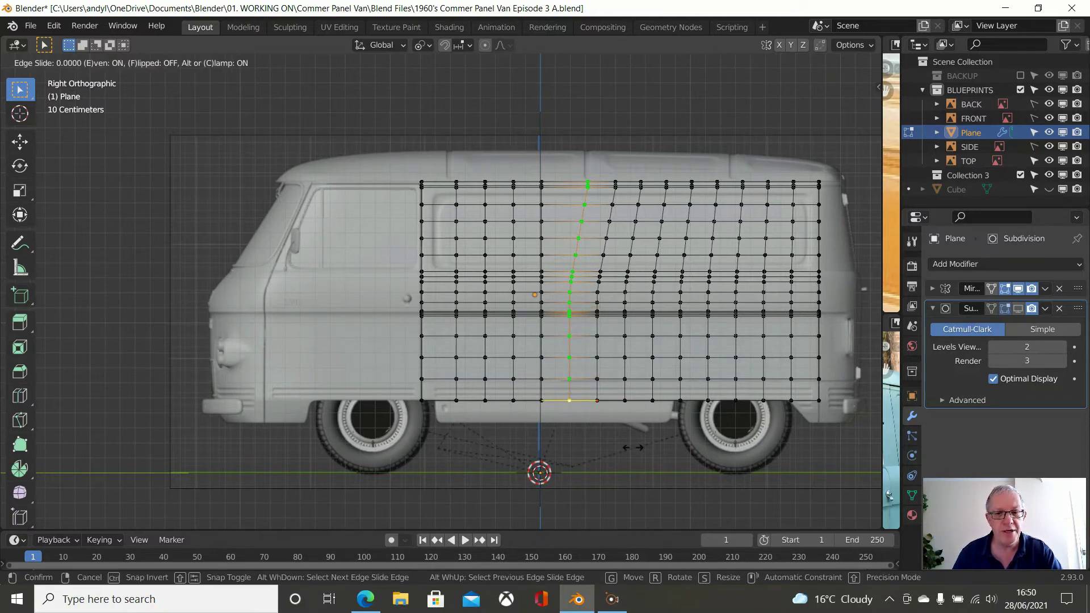
# Straighten the sixth vertical edge loop from the side panel's front edge using Edge Slide with Even and Flipped on
pyautogui.press('e')
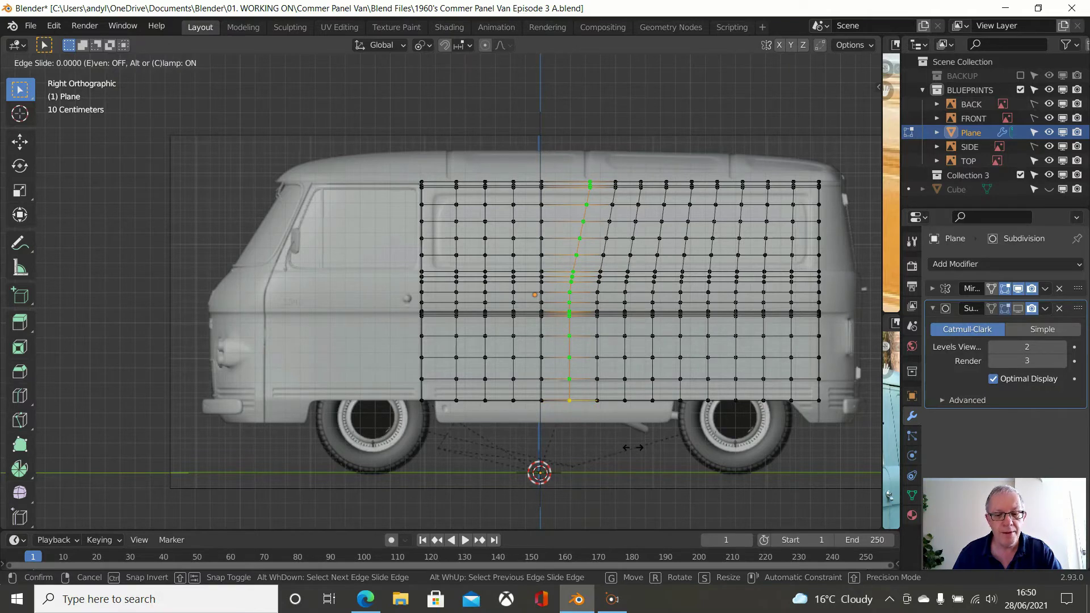
pyautogui.press('g')
pyautogui.press('g')
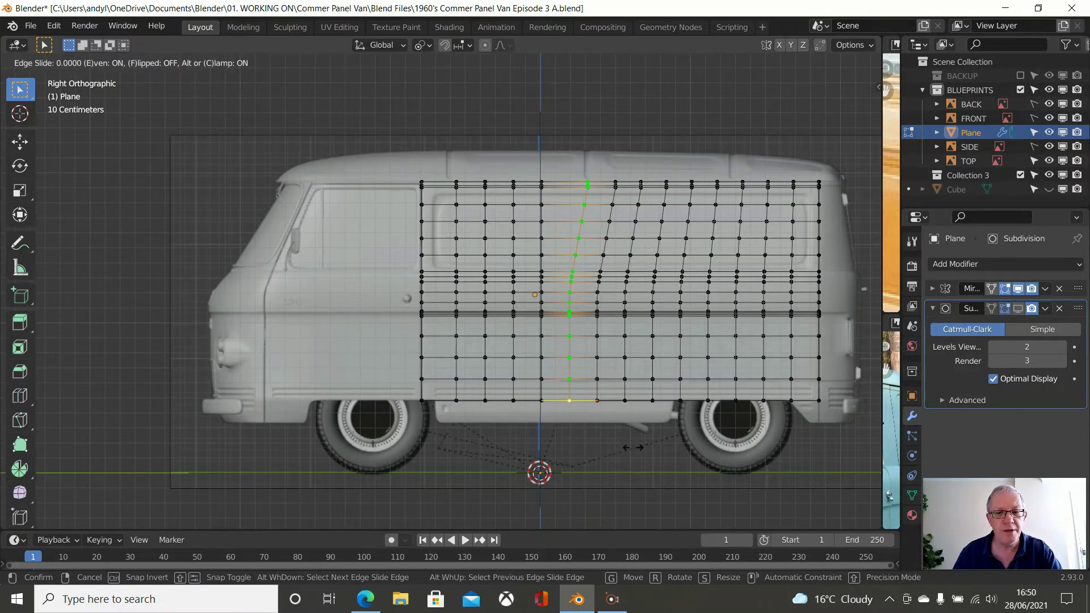
pyautogui.press('g')
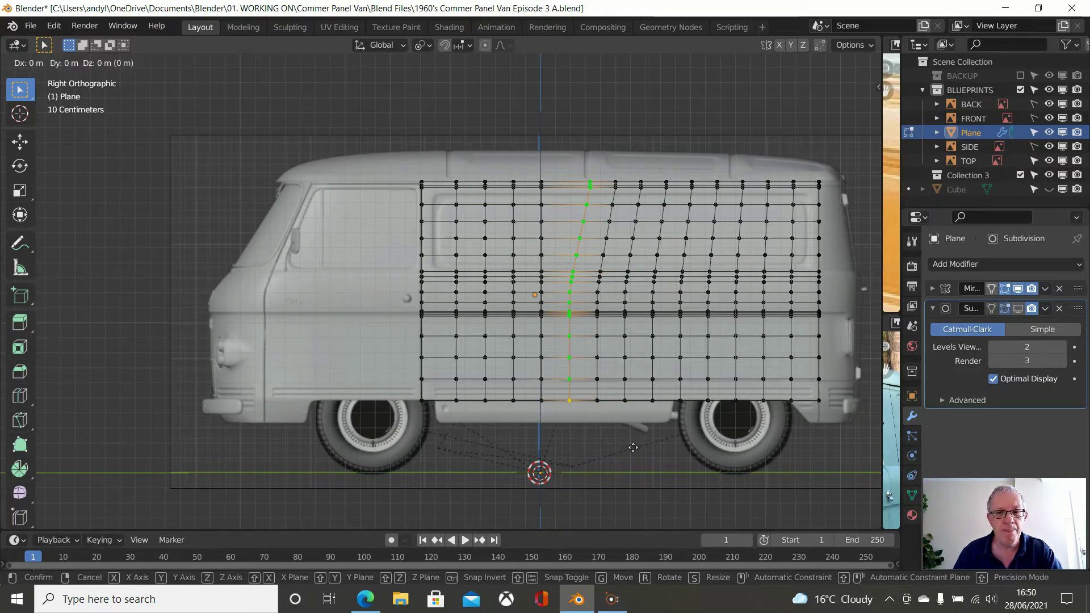
pyautogui.click(633, 448)
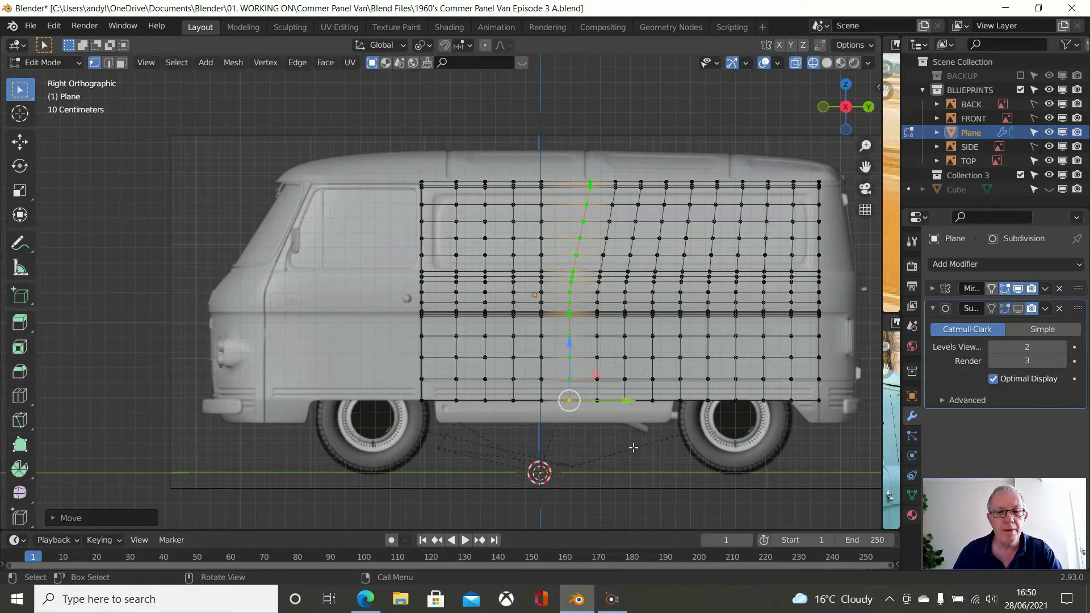
pyautogui.press('g')
pyautogui.press('g')
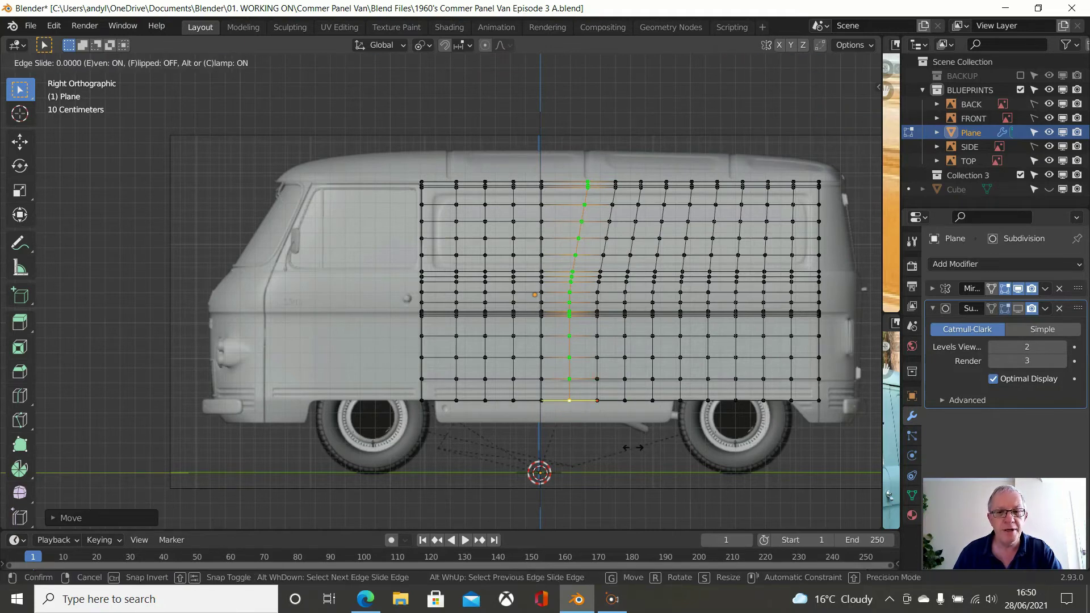
pyautogui.press('f')
pyautogui.click(632, 447)
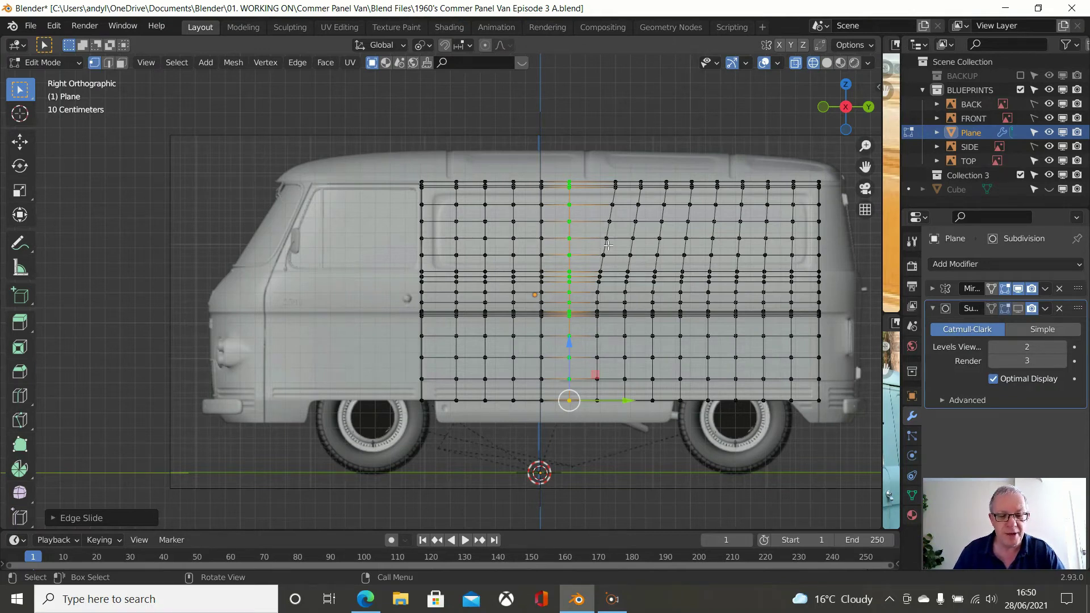
# Straighten the seventh vertical edge loop from the panel's front edge with an Edge Slide
pyautogui.keyDown('alt'); pyautogui.click(606, 245); pyautogui.keyUp('alt')
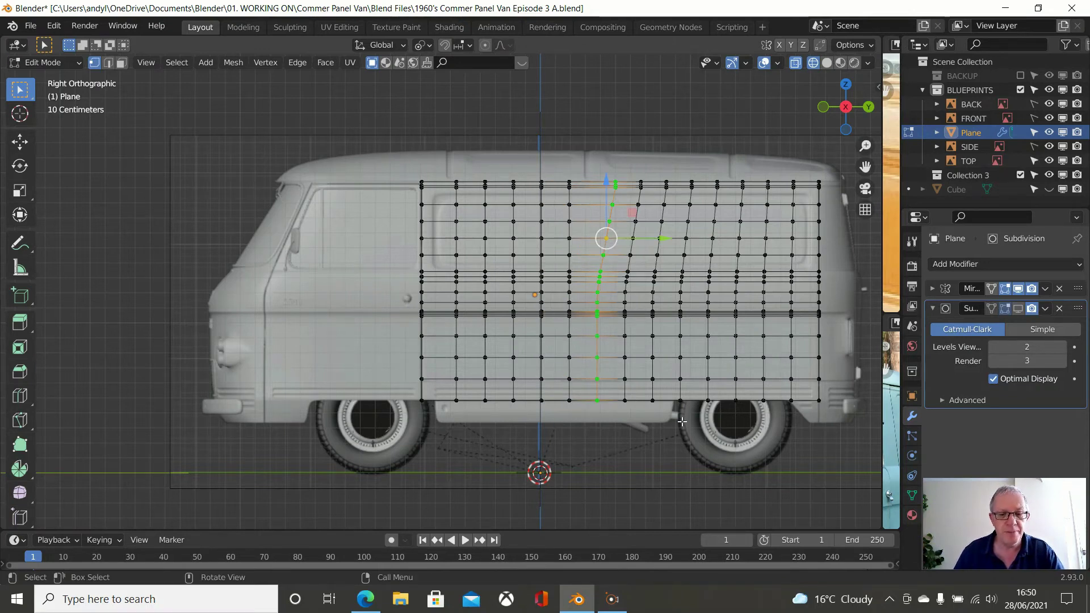
pyautogui.press('g')
pyautogui.press('g')
pyautogui.click(674, 451)
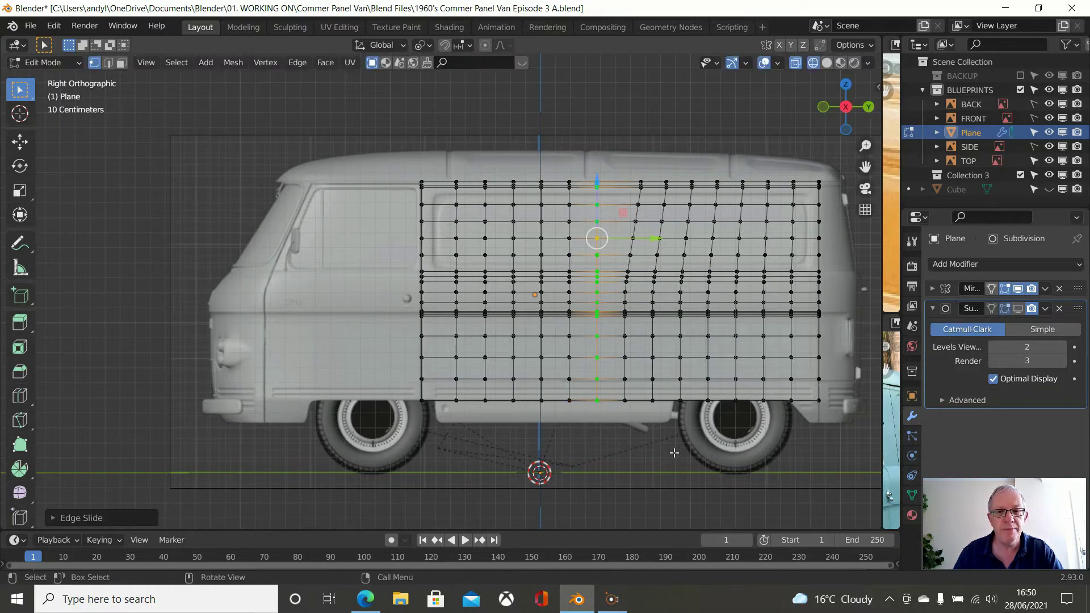
# Straighten the eighth vertical edge loop from the panel's front edge using Edge Slide with Even on
pyautogui.keyDown('alt'); pyautogui.click(627, 369); pyautogui.keyUp('alt')
pyautogui.keyDown('shift'); pyautogui.click(626, 399); pyautogui.keyUp('shift')
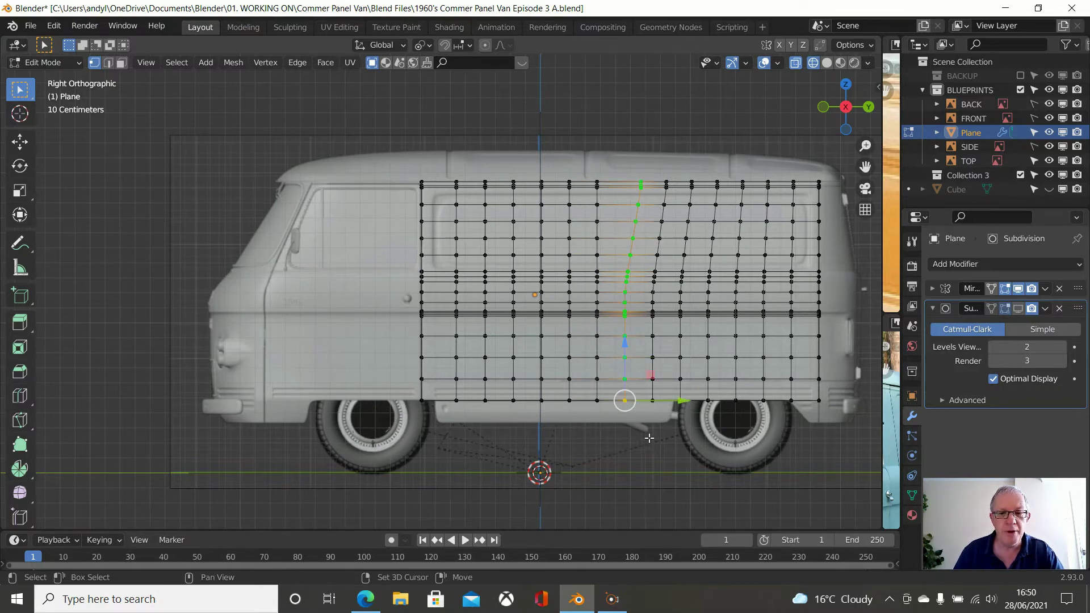
pyautogui.press('g')
pyautogui.press('g')
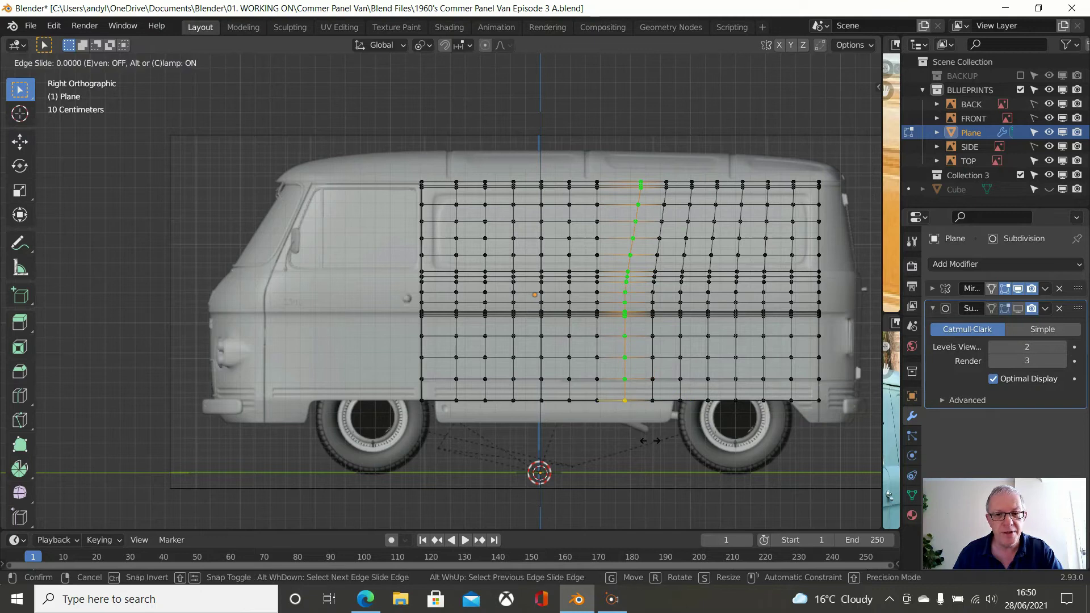
pyautogui.press('e')
pyautogui.click(650, 440)
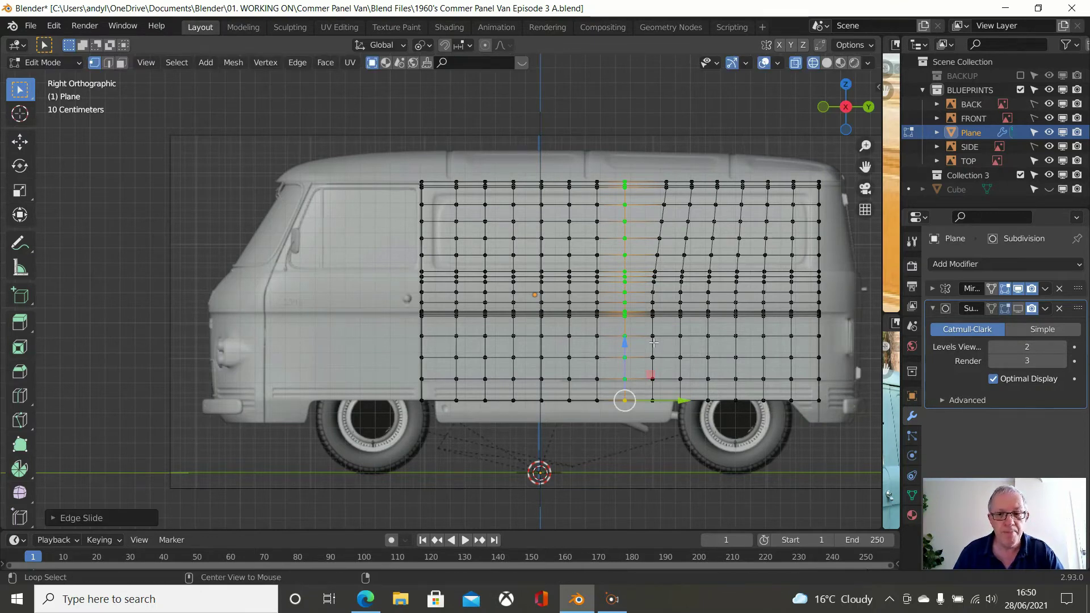
# Straighten the ninth vertical edge loop from the panel's front edge using Edge Slide with Even on
pyautogui.keyDown('alt'); pyautogui.click(653, 344); pyautogui.keyUp('alt')
pyautogui.press('g')
pyautogui.press('g')
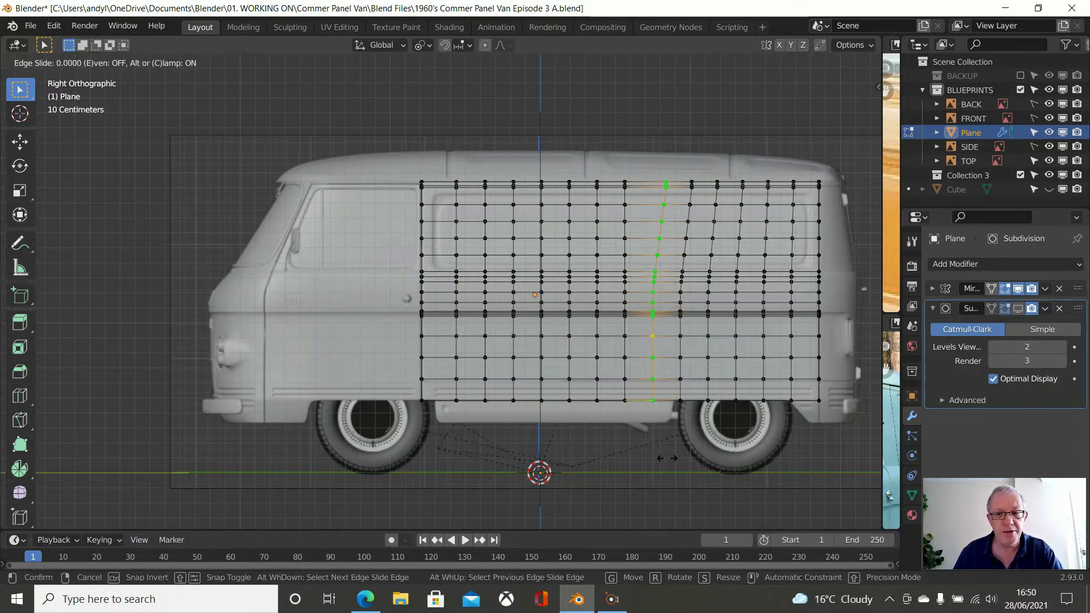
pyautogui.press('e')
pyautogui.click(667, 458)
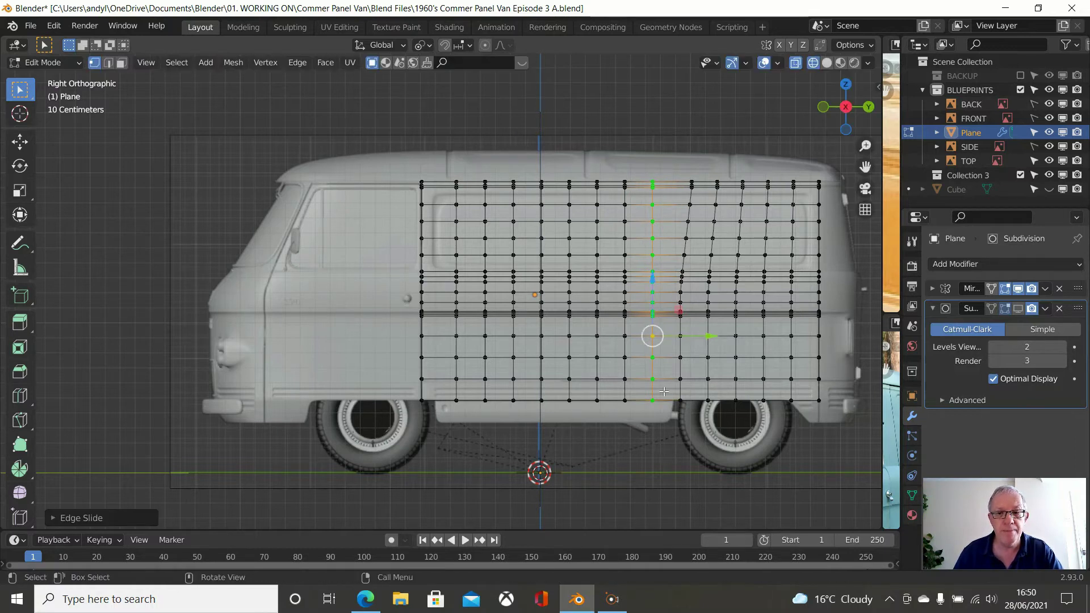
# Straighten the tenth vertical edge loop, at the front of the rear wheel, using Edge Slide with Even on
pyautogui.keyDown('alt'); pyautogui.click(683, 369); pyautogui.keyUp('alt')
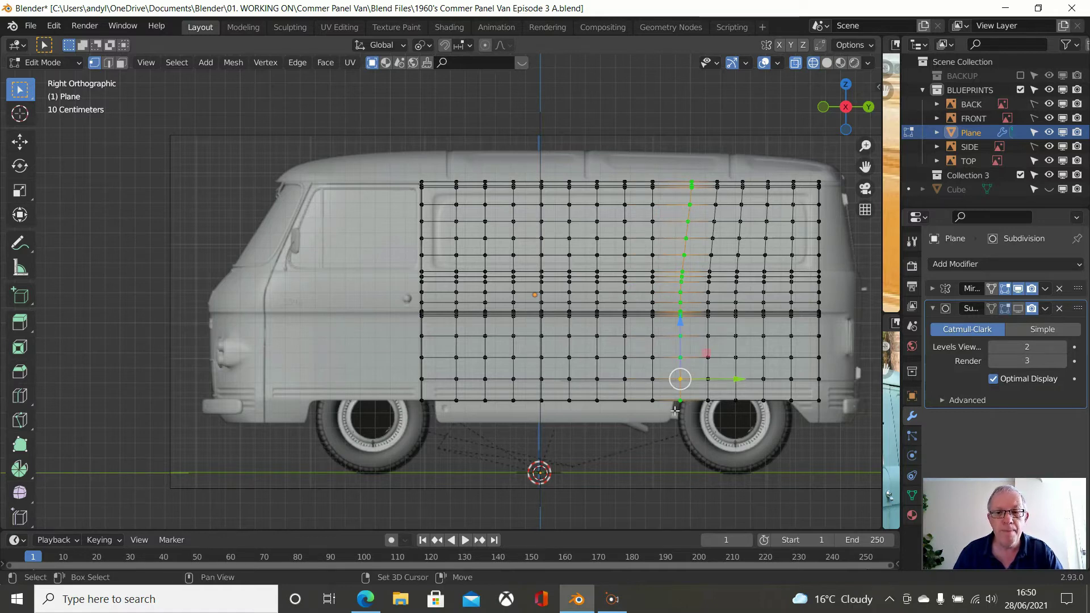
pyautogui.keyDown('alt'); pyautogui.click(681, 396); pyautogui.keyUp('alt')
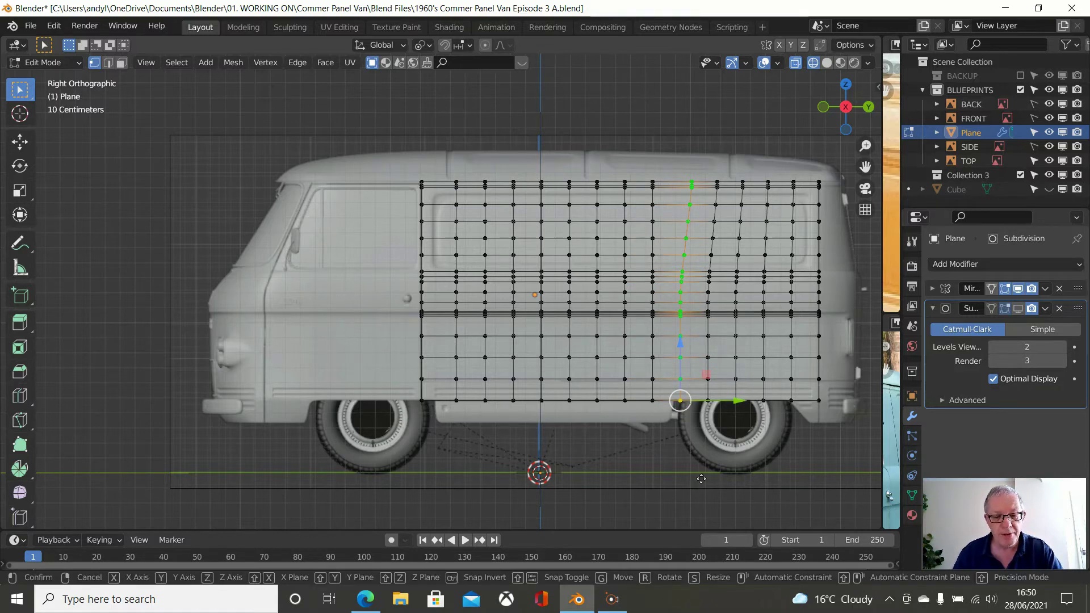
pyautogui.press('g')
pyautogui.press('g')
pyautogui.press('e')
pyautogui.click(702, 478)
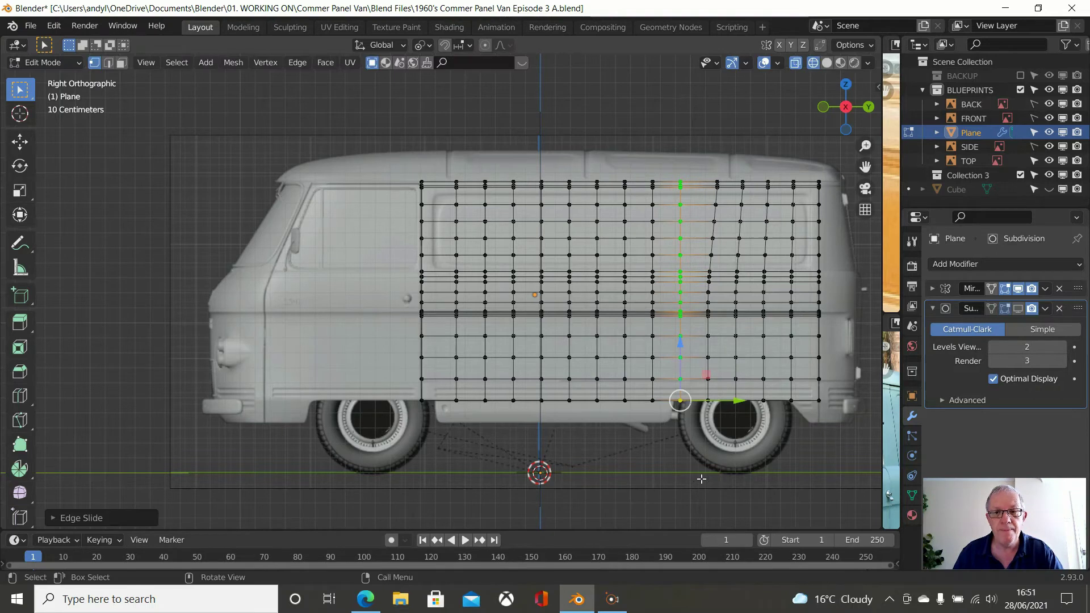
# Straighten the eleventh vertical edge loop, above the front half of the rear wheel, with an Edge Slide
pyautogui.keyDown('alt'); pyautogui.click(708, 391); pyautogui.keyUp('alt')
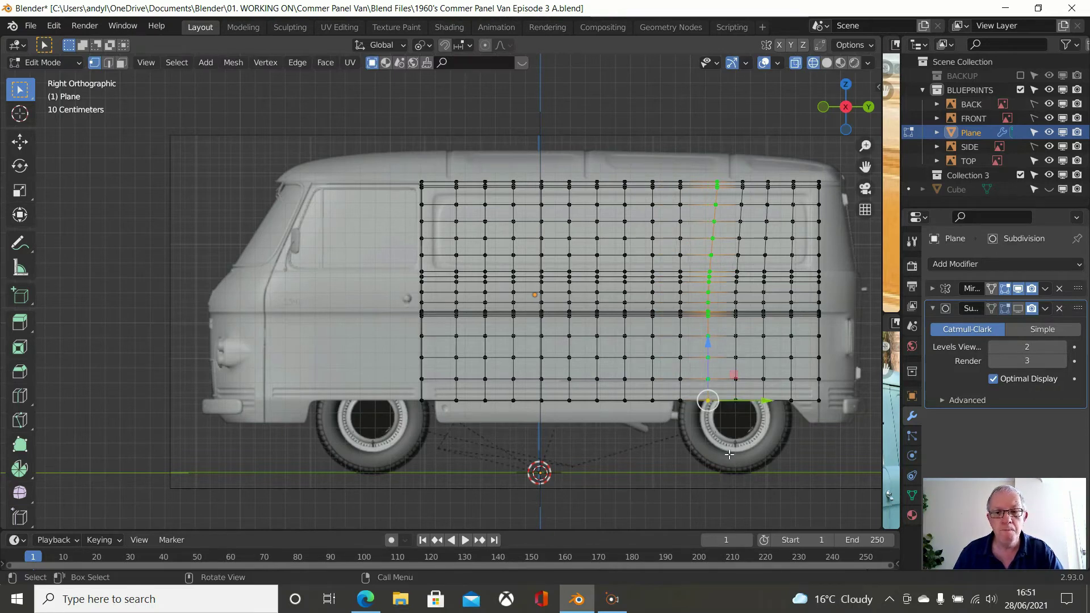
pyautogui.press('g')
pyautogui.press('g')
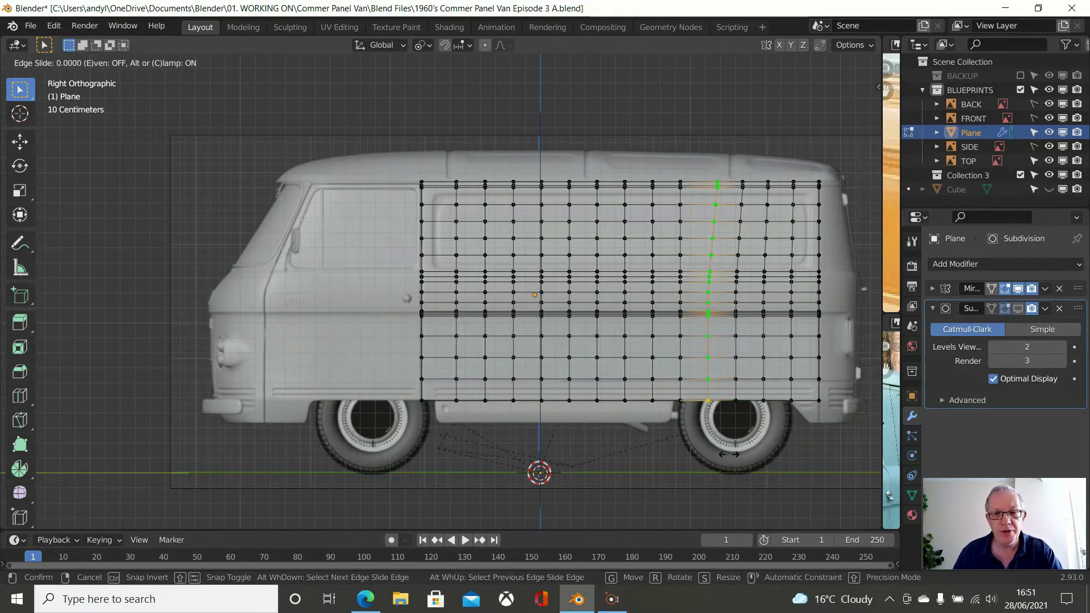
pyautogui.click(730, 405)
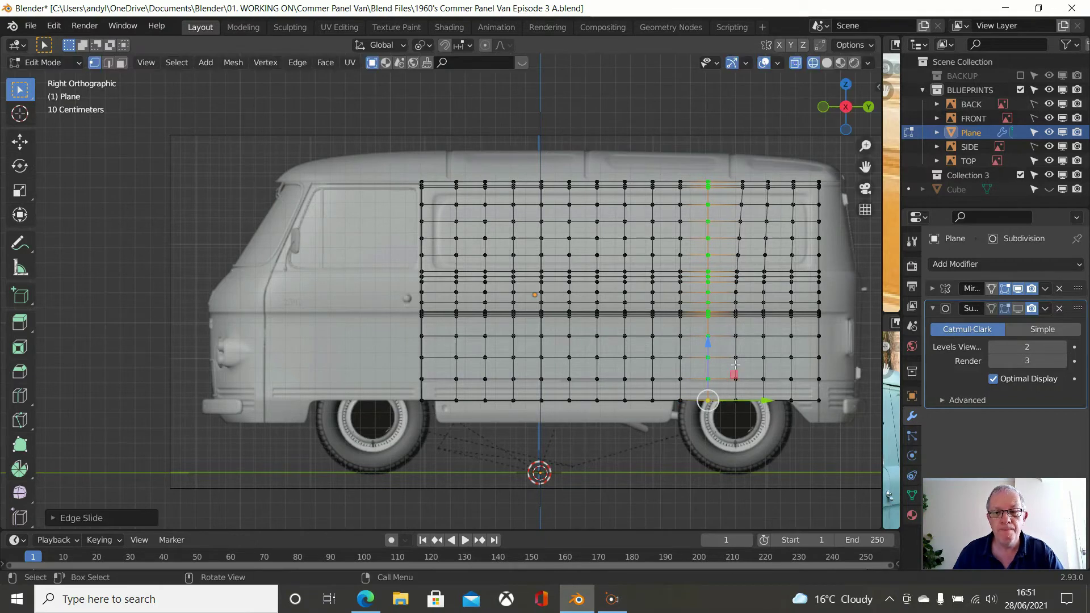
# Straighten the twelfth vertical edge loop, above the rear wheel's centre, using Edge Slide with Even on
pyautogui.keyDown('alt'); pyautogui.click(737, 353); pyautogui.keyUp('alt')
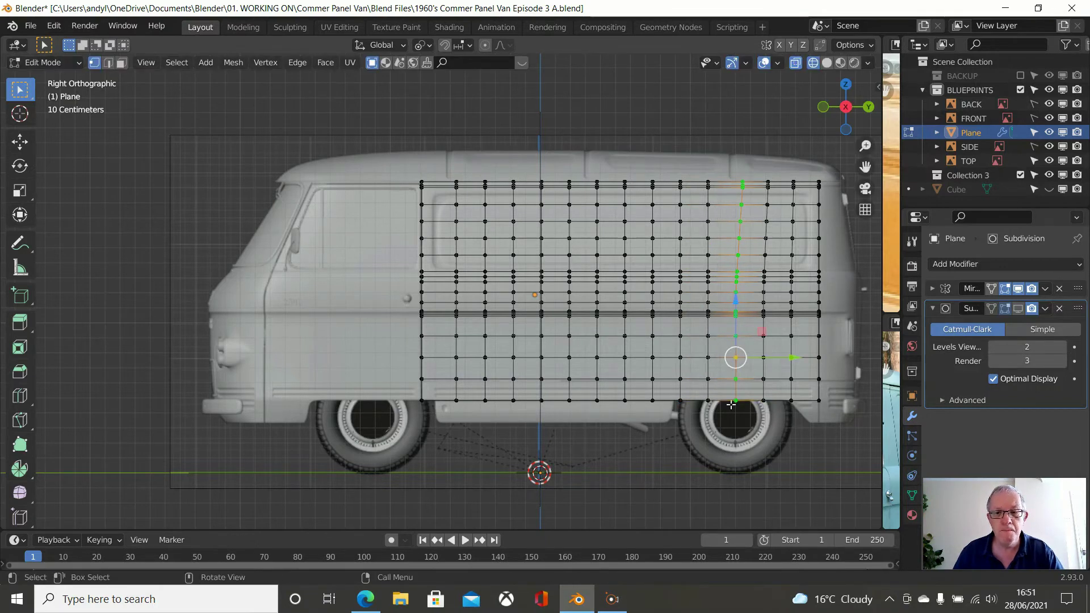
pyautogui.keyDown('shift'); pyautogui.click(733, 402); pyautogui.keyUp('shift')
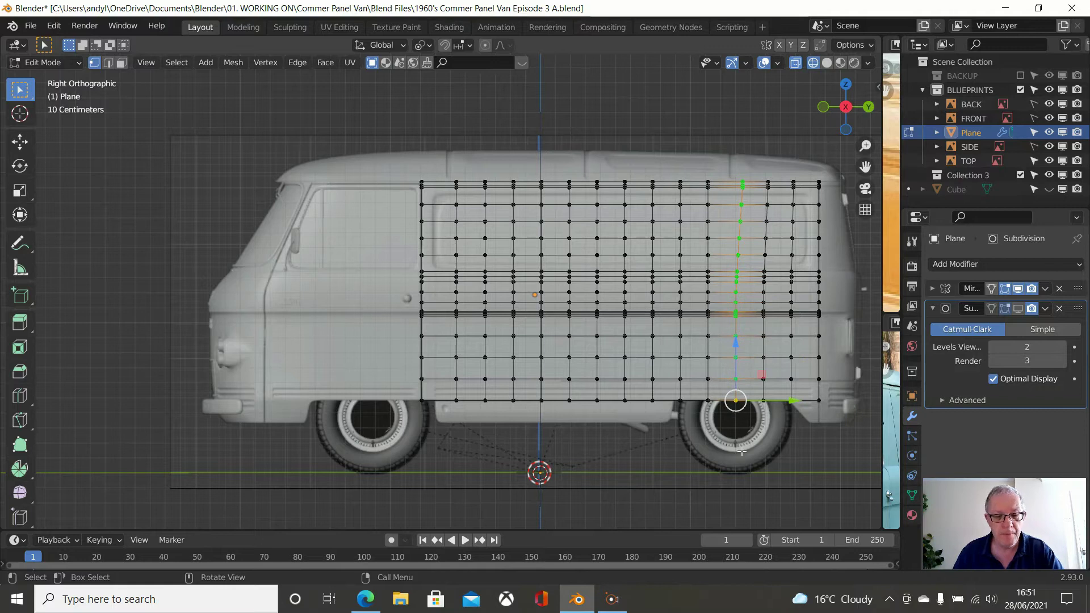
pyautogui.press('g')
pyautogui.press('g')
pyautogui.press('e')
pyautogui.click(754, 416)
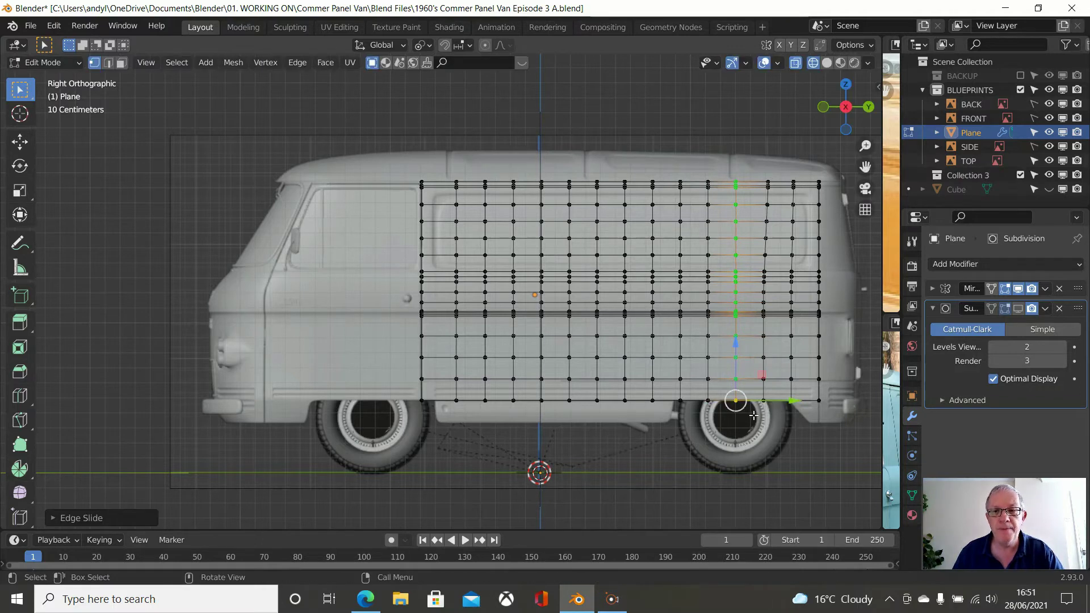
# Reduce the slant of the thirteenth vertical edge loop, just behind the rear wheel's centre, with an Edge Slide
pyautogui.keyDown('shift'); pyautogui.click(761, 366); pyautogui.keyUp('shift')
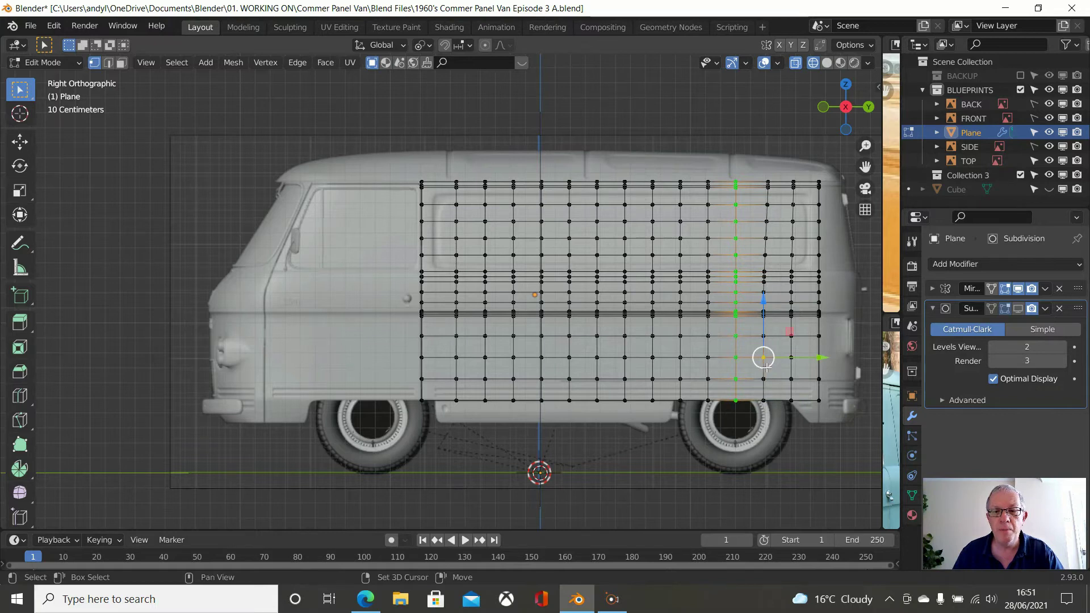
pyautogui.keyDown('shift'); pyautogui.click(765, 379); pyautogui.keyUp('shift')
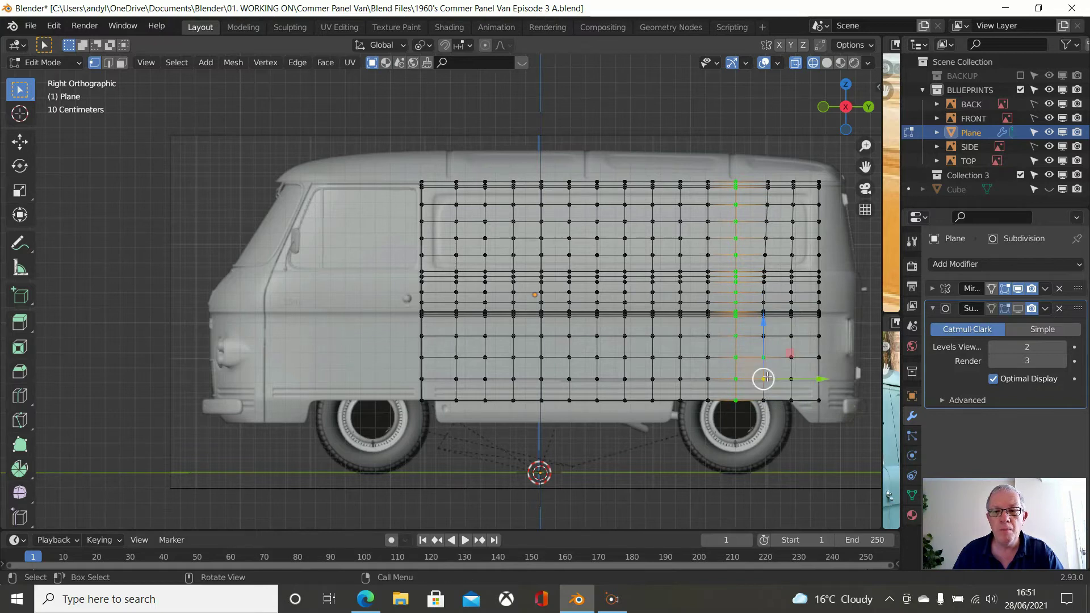
pyautogui.click(760, 423)
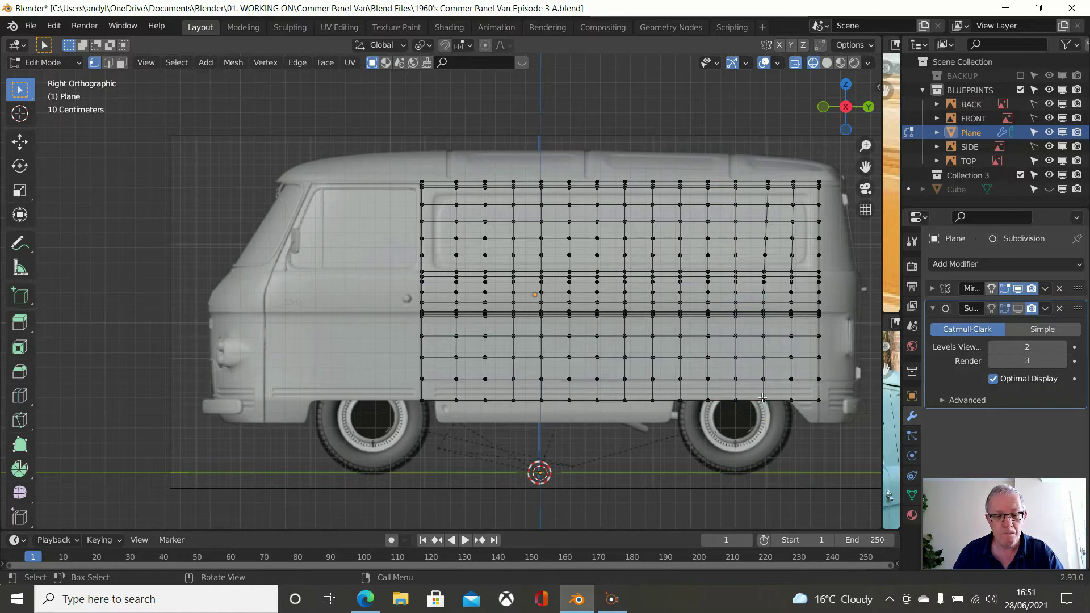
pyautogui.keyDown('alt'); pyautogui.click(762, 399); pyautogui.keyUp('alt')
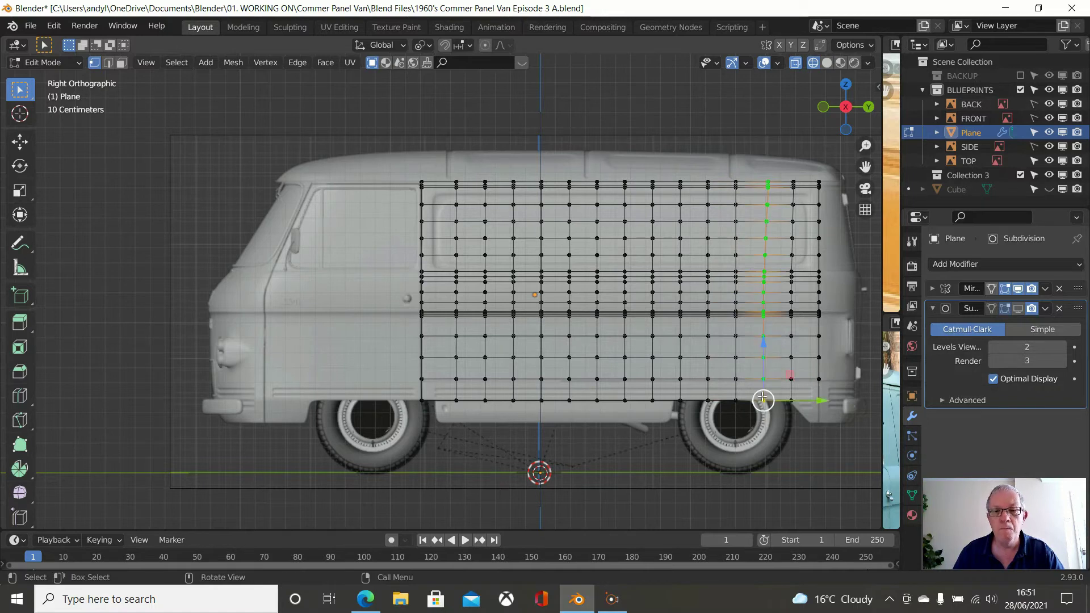
pyautogui.press('g')
pyautogui.press('g')
pyautogui.click(754, 486)
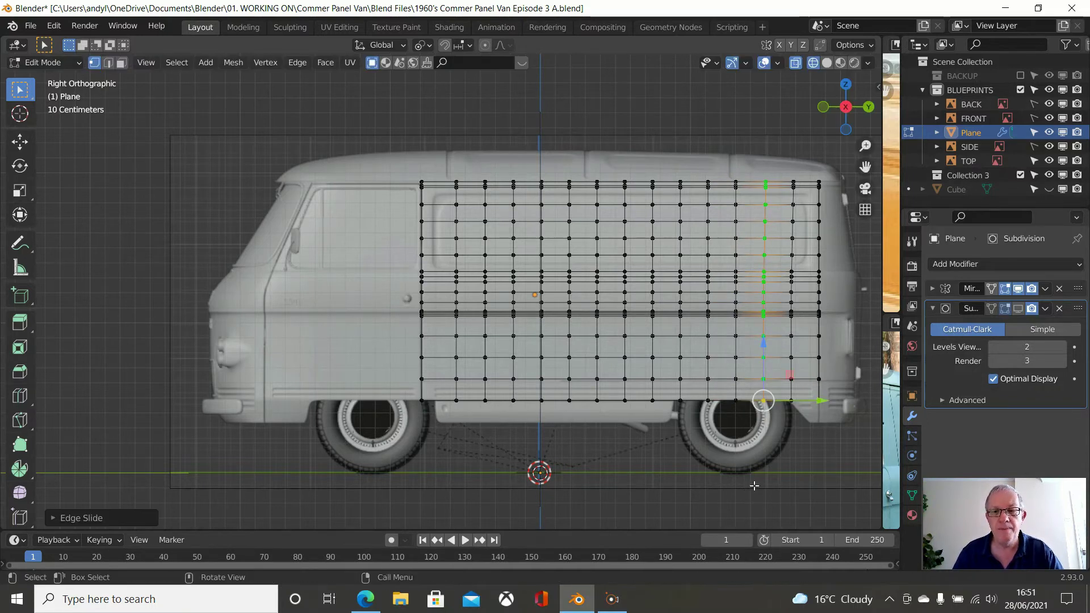
pyautogui.hotkey('ctrl', 'z')
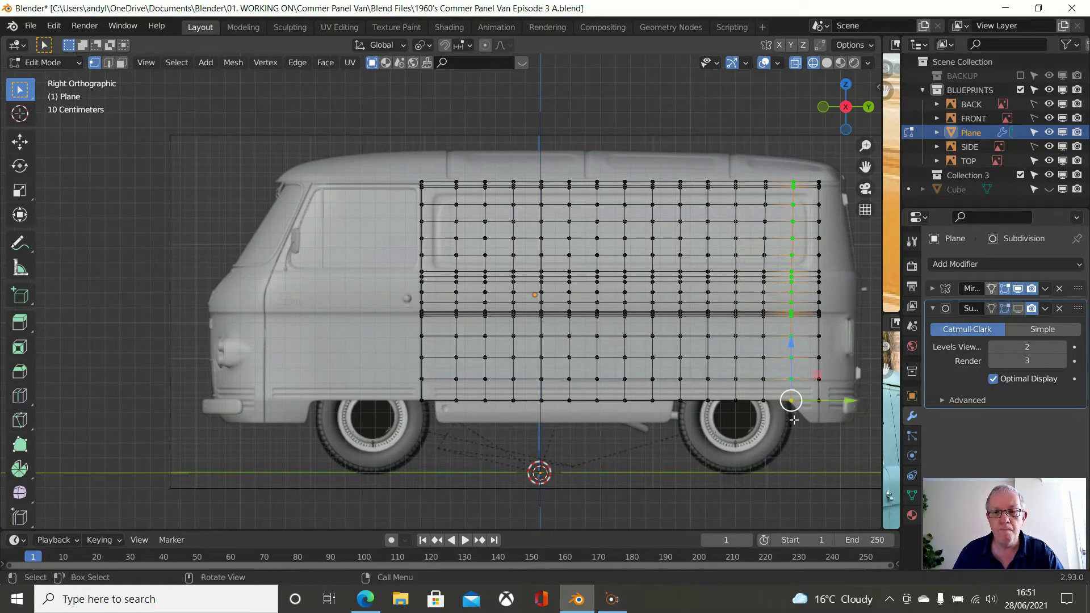
# Apply an Edge Slide to the last inner vertical edge loop before the panel's rear edge
pyautogui.press('g')
pyautogui.press('g')
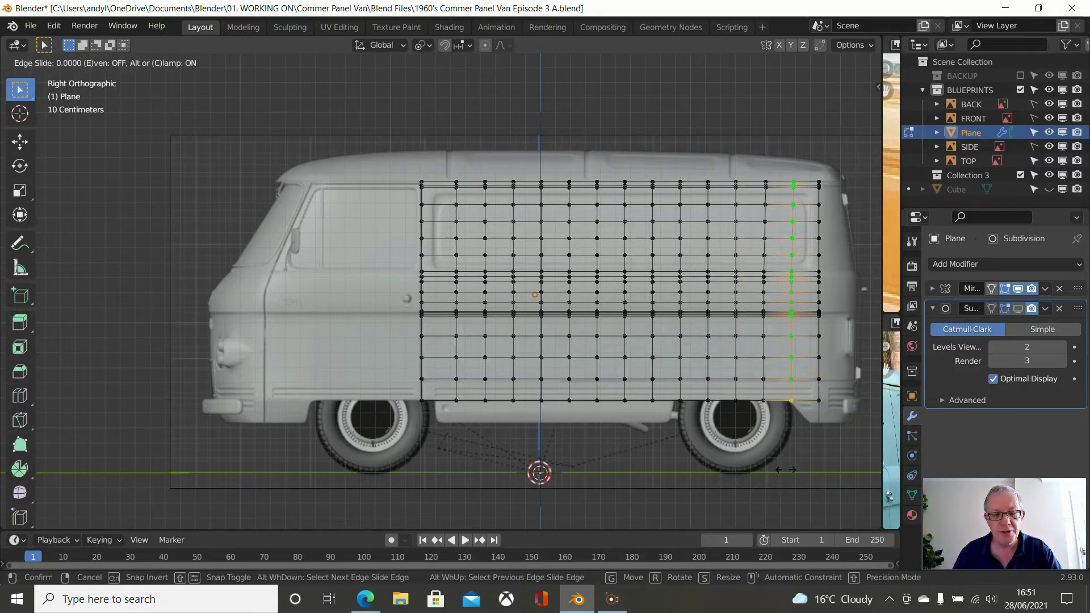
pyautogui.click(786, 470)
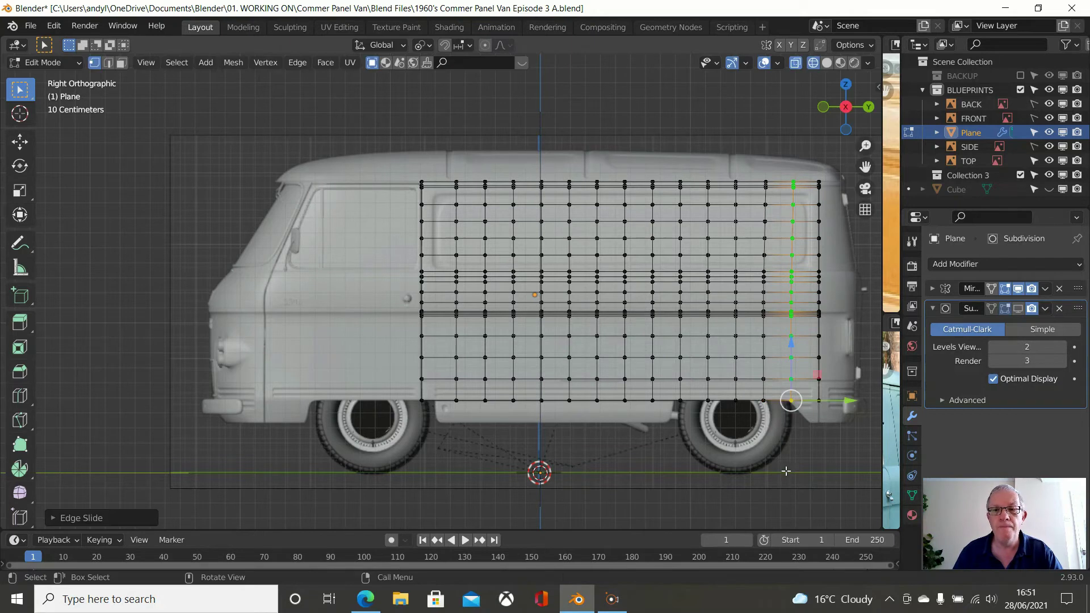
pyautogui.scroll(1, 744, 419)
pyautogui.scroll(-2, 738, 417)
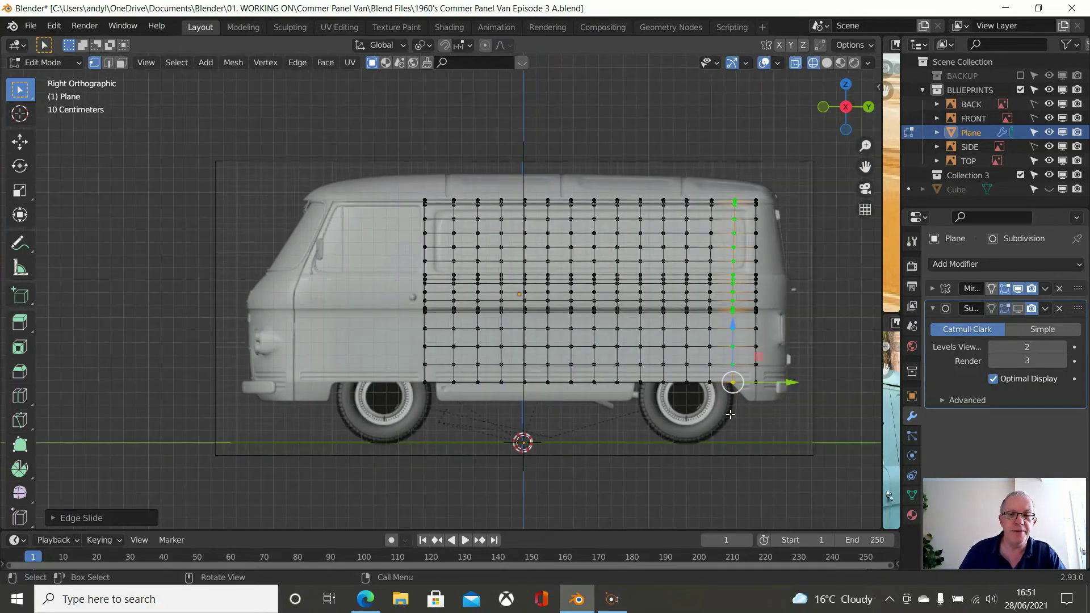
pyautogui.keyDown('shift'); pyautogui.moveTo(729, 415); pyautogui.dragTo(725, 431, button='middle'); pyautogui.keyUp('shift')
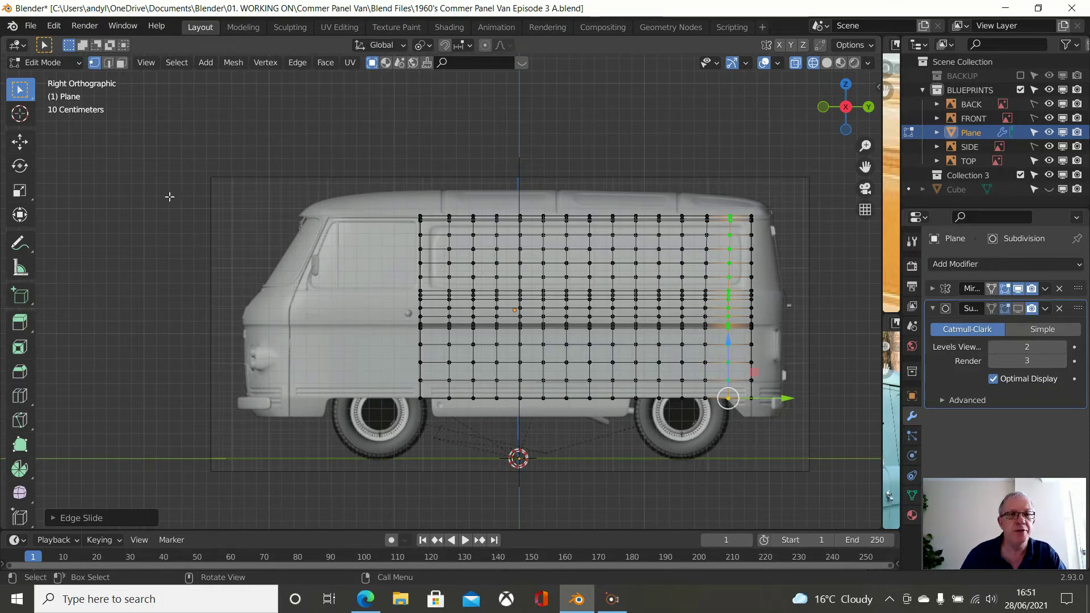
# Clear the selection and switch the panel mesh to edge select mode
pyautogui.click(598, 504)
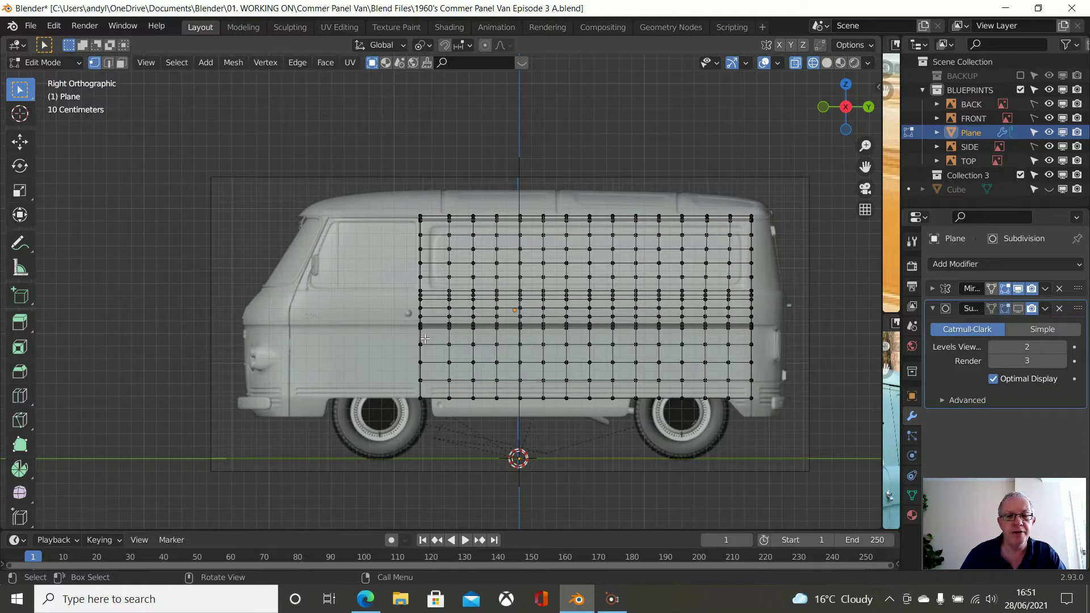
pyautogui.click(106, 66)
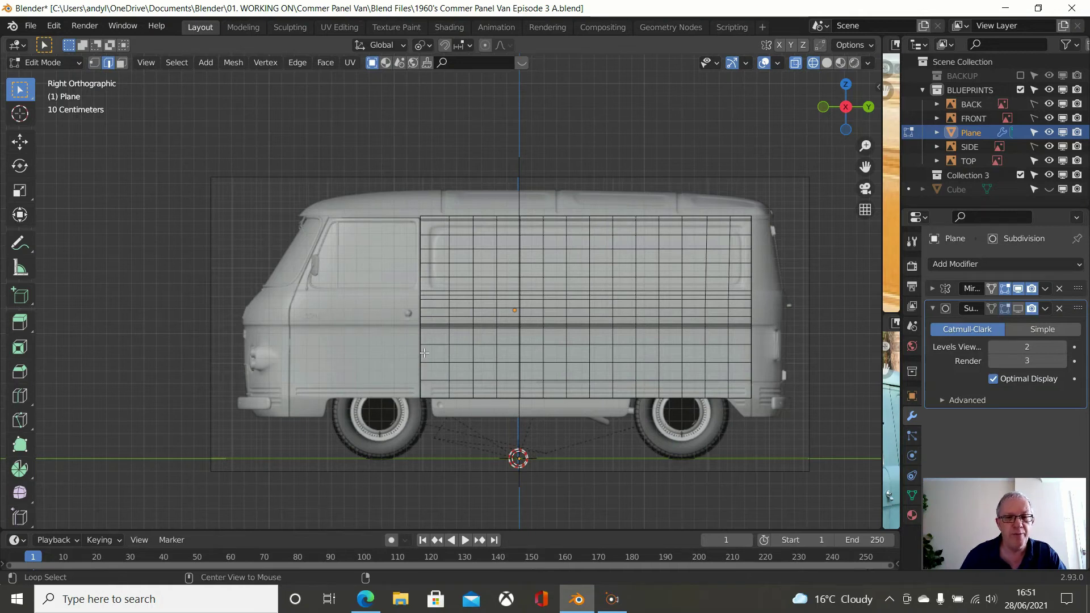
# Select all the side panel's vertical edge loops together, from its front edge to its rear edge
pyautogui.keyDown('alt'); pyautogui.click(421, 352); pyautogui.keyUp('alt')
pyautogui.scroll(2, 423, 354)
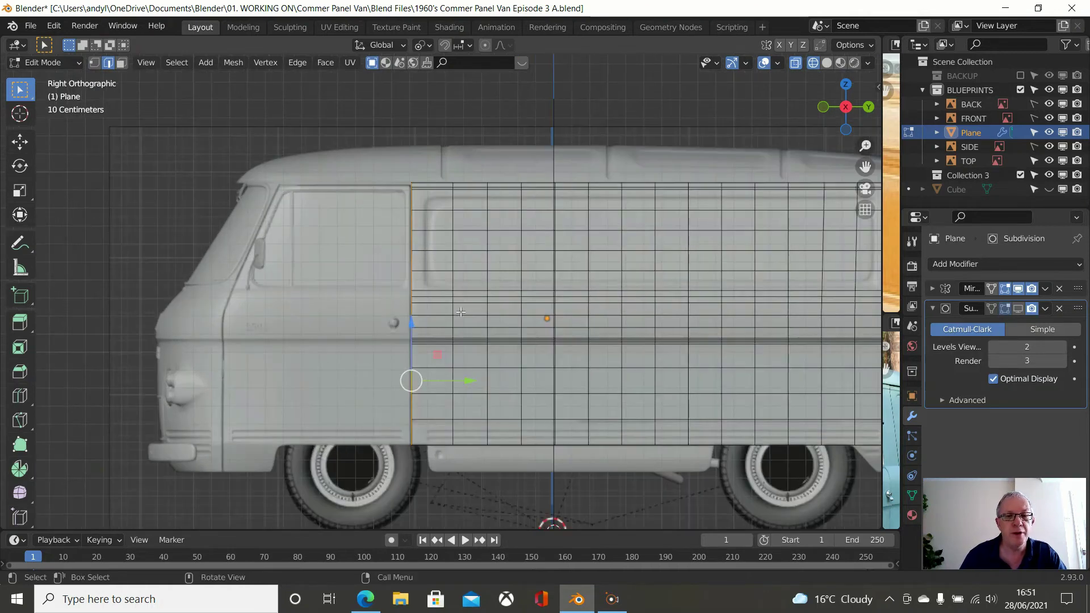
pyautogui.keyDown('alt'); pyautogui.click(451, 413); pyautogui.keyUp('alt')
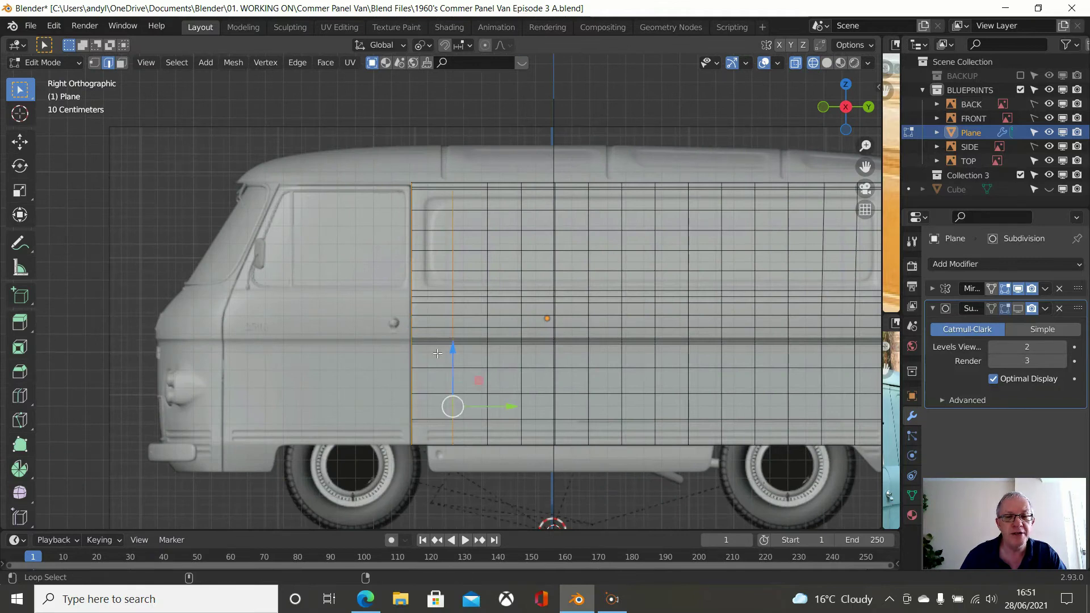
pyautogui.keyDown('alt'); pyautogui.keyDown('shift'); pyautogui.click(489, 357); pyautogui.keyUp('shift'); pyautogui.keyUp('alt')
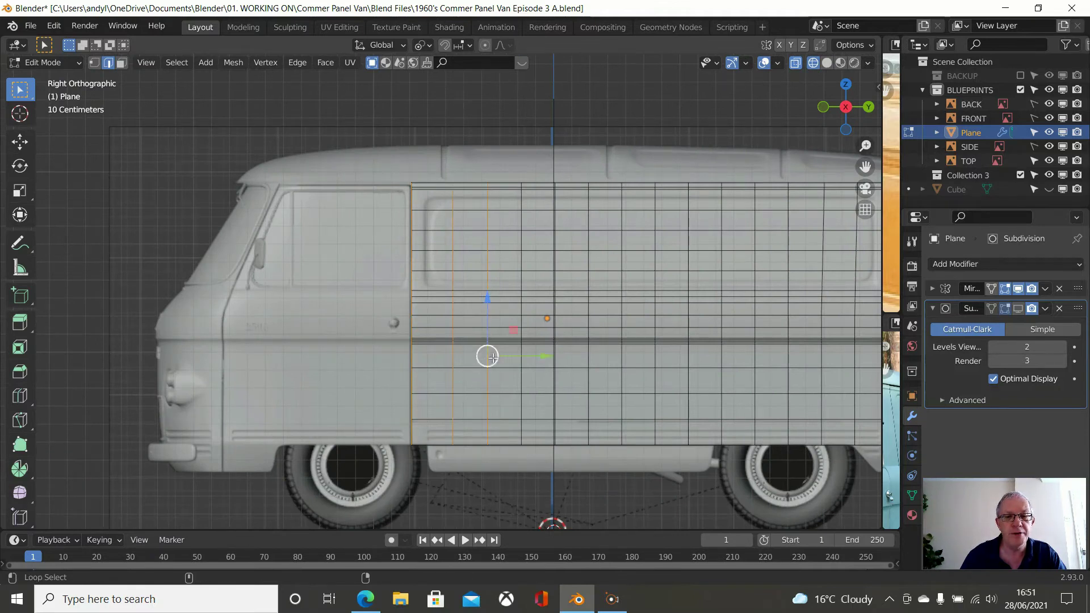
pyautogui.keyDown('alt'); pyautogui.keyDown('shift'); pyautogui.click(522, 378); pyautogui.keyUp('shift'); pyautogui.keyUp('alt')
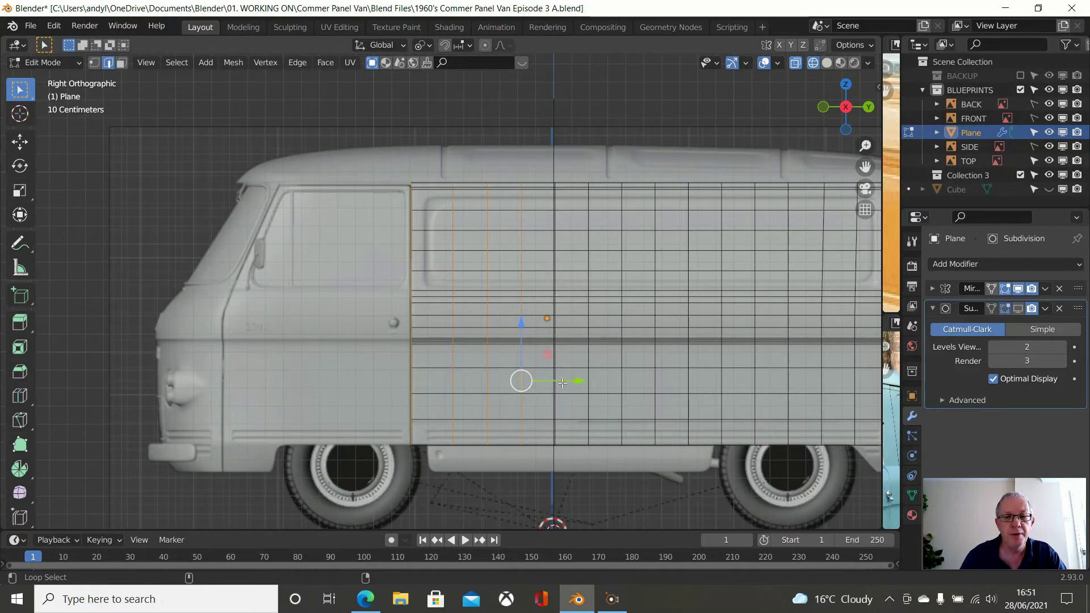
pyautogui.keyDown('alt'); pyautogui.keyDown('shift'); pyautogui.click(554, 287); pyautogui.keyUp('shift'); pyautogui.keyUp('alt')
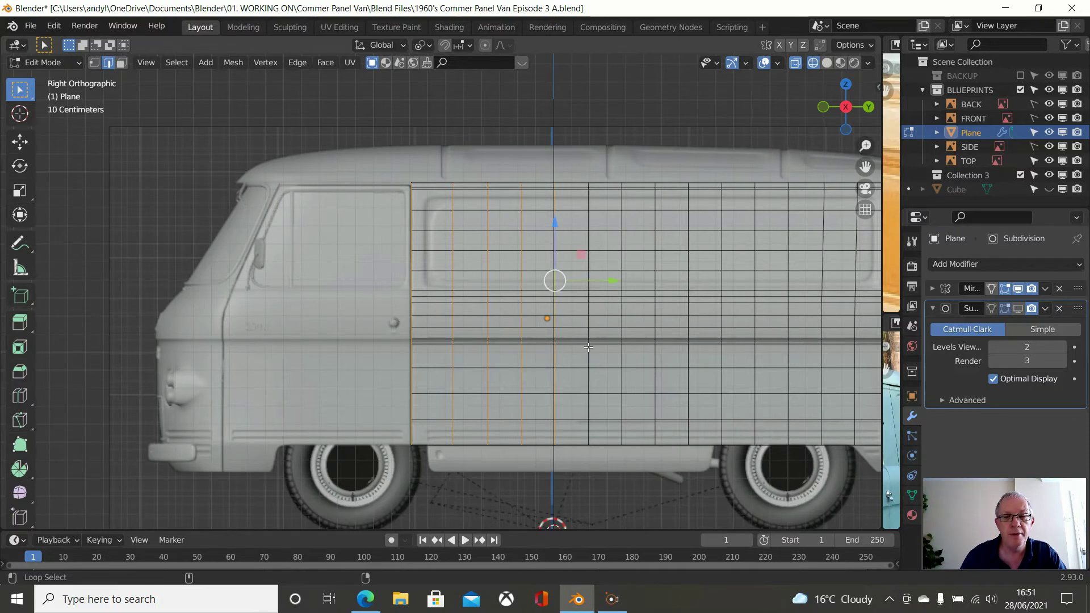
pyautogui.keyDown('alt'); pyautogui.keyDown('shift'); pyautogui.click(591, 382); pyautogui.keyUp('shift'); pyautogui.keyUp('alt')
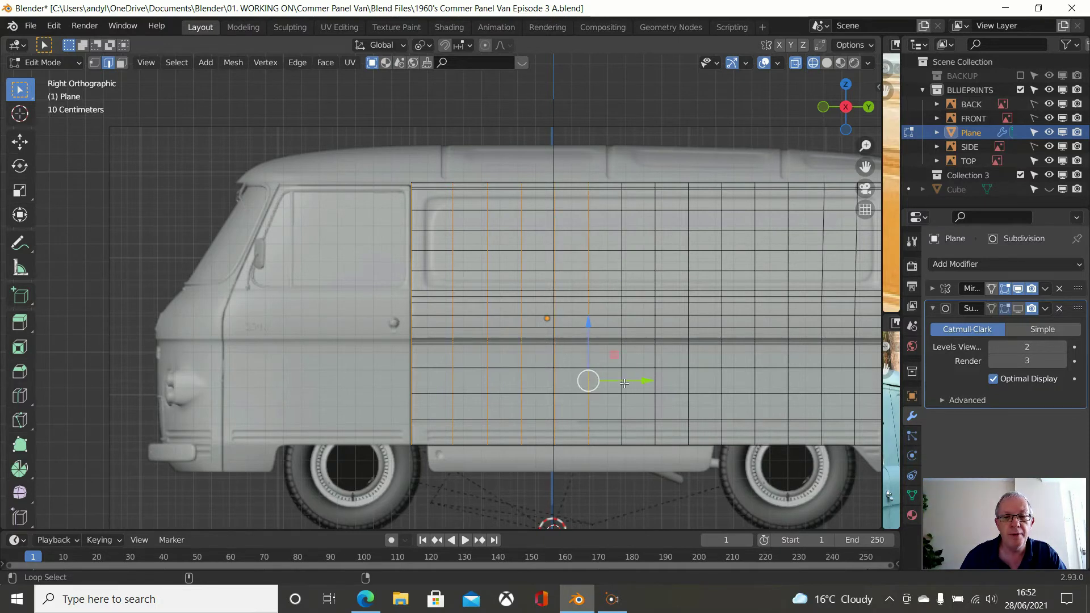
pyautogui.keyDown('alt'); pyautogui.keyDown('shift'); pyautogui.click(623, 406); pyautogui.keyUp('shift'); pyautogui.keyUp('alt')
pyautogui.keyDown('alt'); pyautogui.keyDown('shift'); pyautogui.click(654, 388); pyautogui.keyUp('shift'); pyautogui.keyUp('alt')
pyautogui.keyDown('alt'); pyautogui.keyDown('shift'); pyautogui.click(687, 404); pyautogui.keyUp('shift'); pyautogui.keyUp('alt')
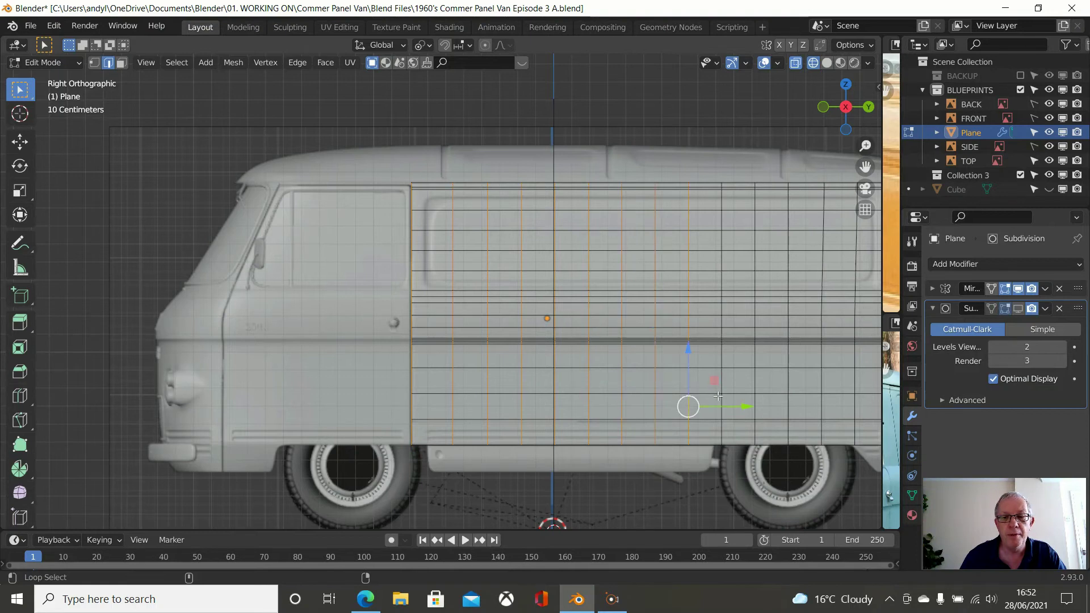
pyautogui.keyDown('alt'); pyautogui.keyDown('shift'); pyautogui.click(721, 390); pyautogui.keyUp('shift'); pyautogui.keyUp('alt')
pyautogui.keyDown('alt'); pyautogui.keyDown('shift'); pyautogui.click(756, 410); pyautogui.keyUp('shift'); pyautogui.keyUp('alt')
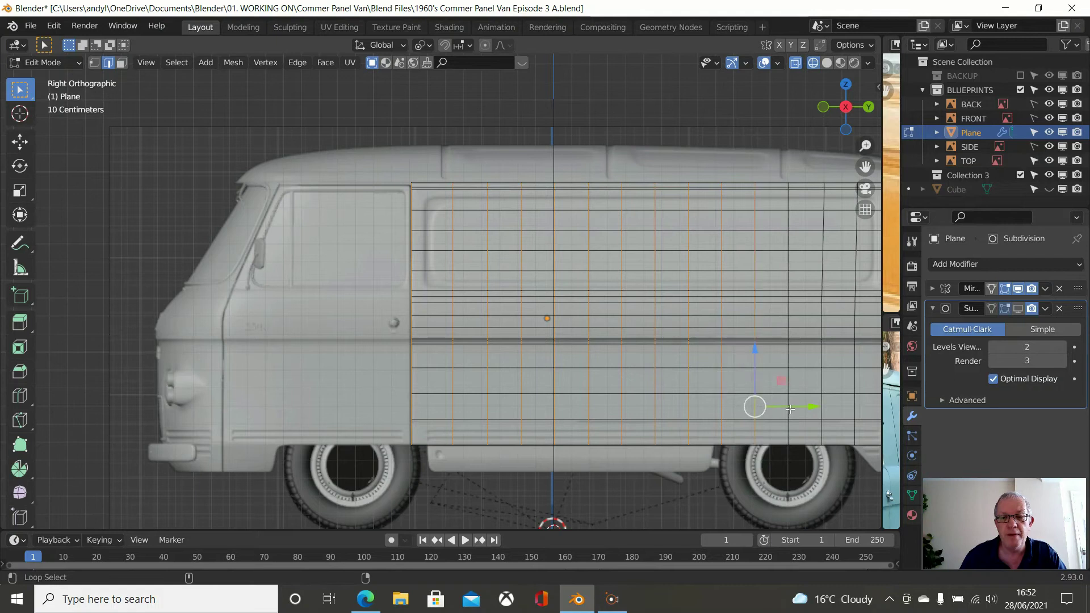
pyautogui.keyDown('alt'); pyautogui.keyDown('shift'); pyautogui.click(825, 405); pyautogui.keyUp('shift'); pyautogui.keyUp('alt')
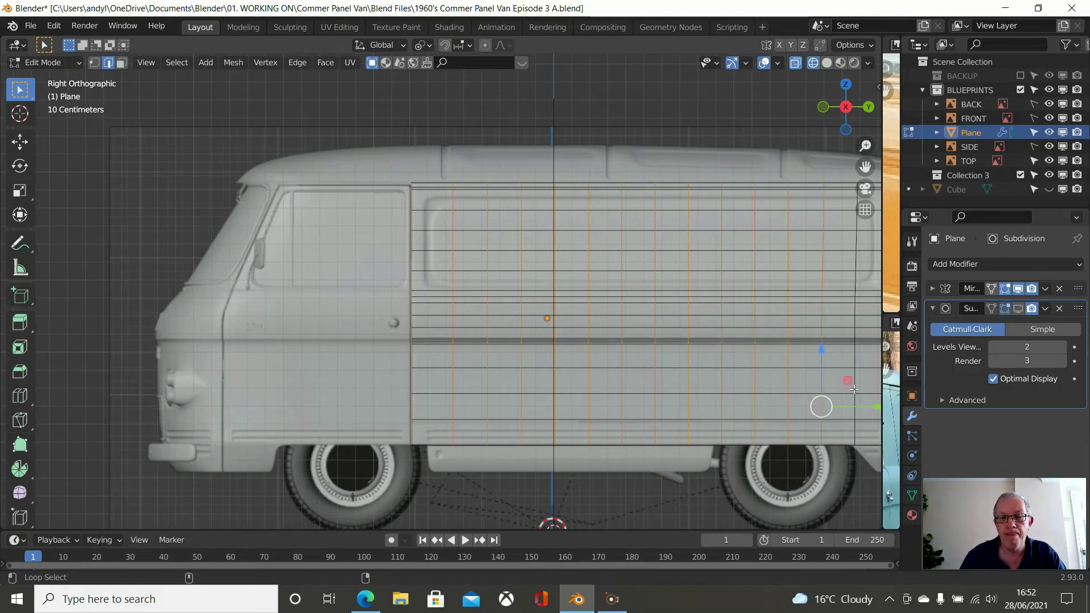
pyautogui.keyDown('alt'); pyautogui.keyDown('shift'); pyautogui.click(854, 390); pyautogui.keyUp('shift'); pyautogui.keyUp('alt')
pyautogui.keyDown('shift'); pyautogui.moveTo(765, 383); pyautogui.dragTo(613, 401, button='middle'); pyautogui.keyUp('shift')
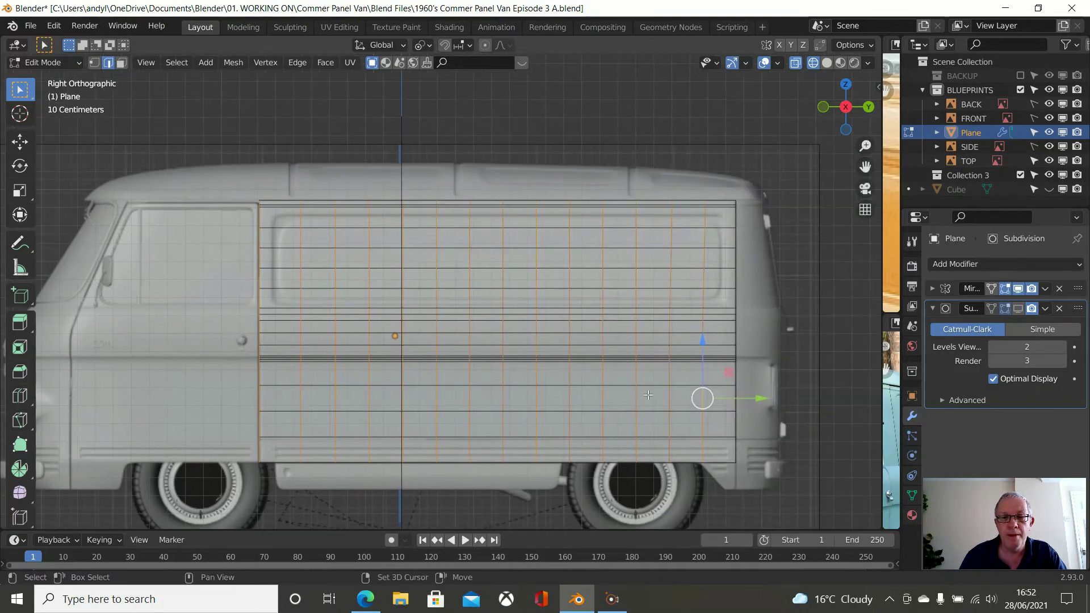
pyautogui.keyDown('alt'); pyautogui.keyDown('shift'); pyautogui.click(734, 261); pyautogui.keyUp('shift'); pyautogui.keyUp('alt')
pyautogui.scroll(-1, 351, 181)
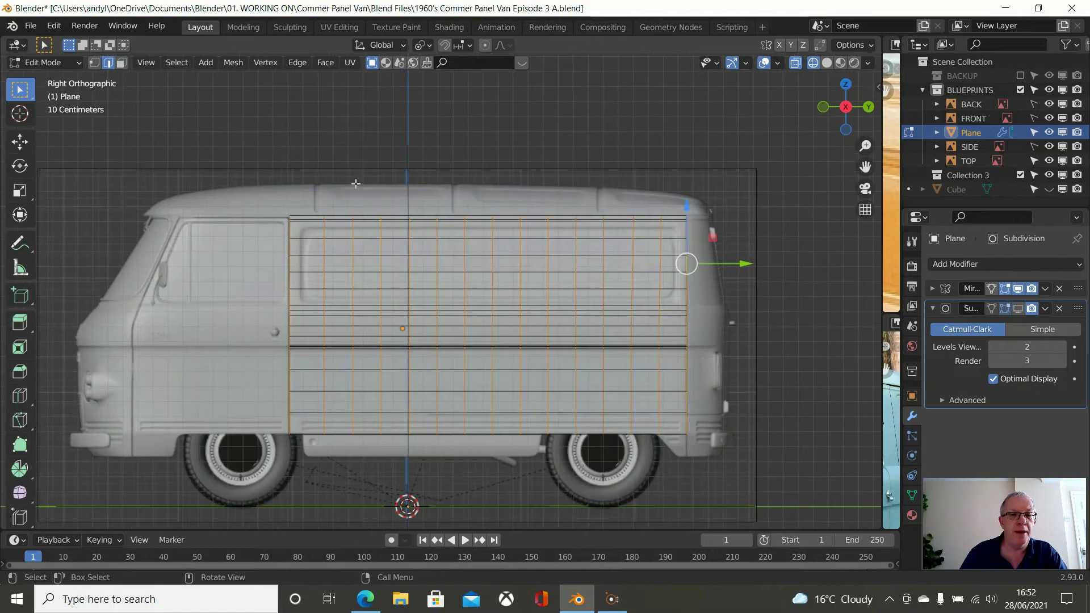
# Try LoopTools Space on the selected vertical edge loops, undo it, and clear the selection
pyautogui.rightClick(82, 138)
pyautogui.moveTo(82, 105)
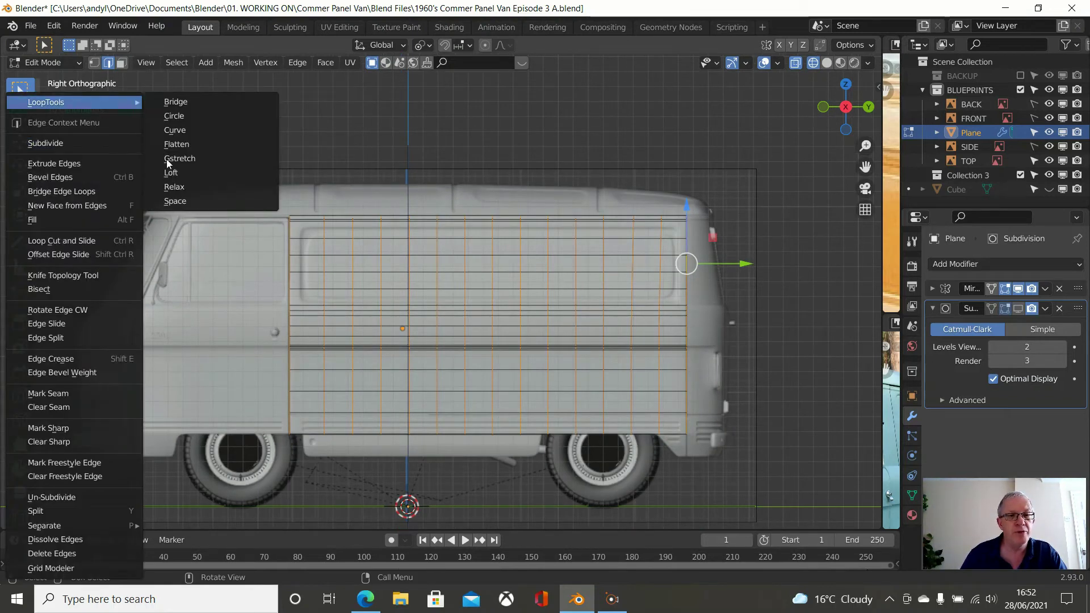
pyautogui.click(173, 201)
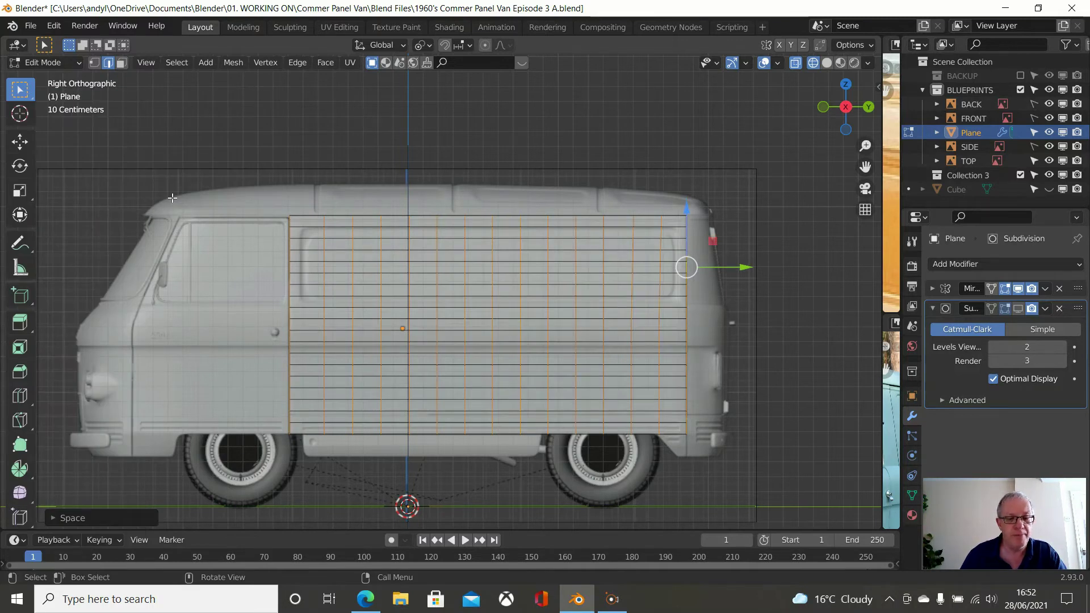
pyautogui.hotkey('ctrl', 'z')
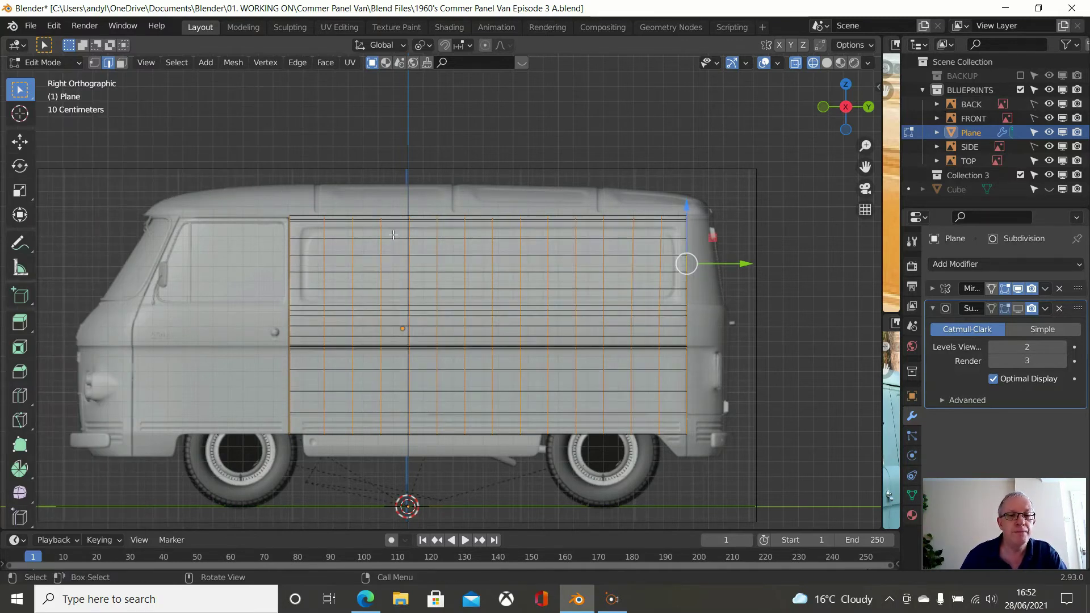
pyautogui.scroll(1, 385, 225)
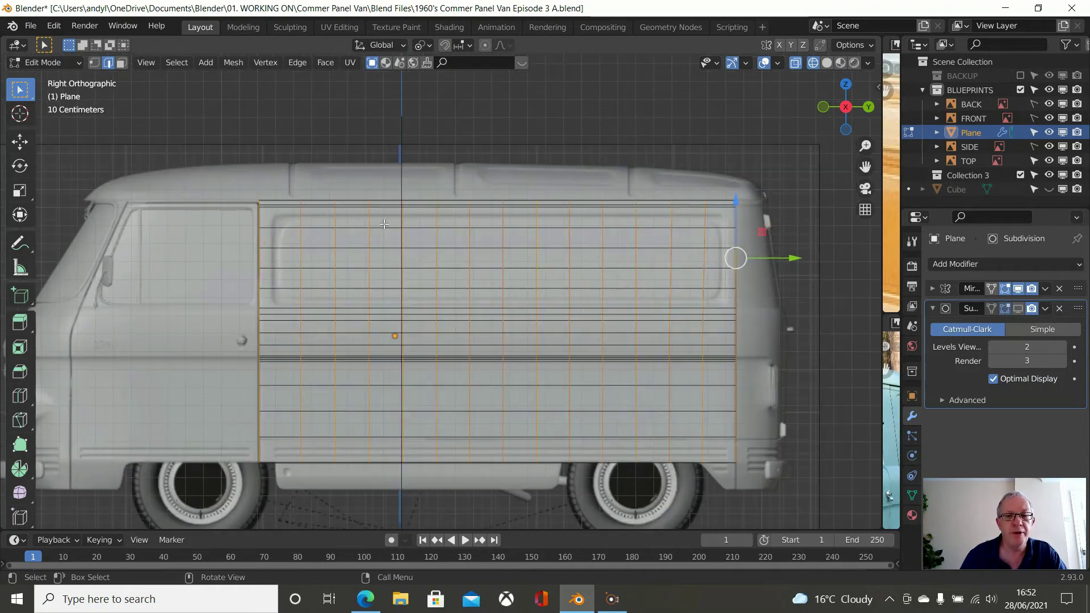
pyautogui.hotkey('alt', 'a')
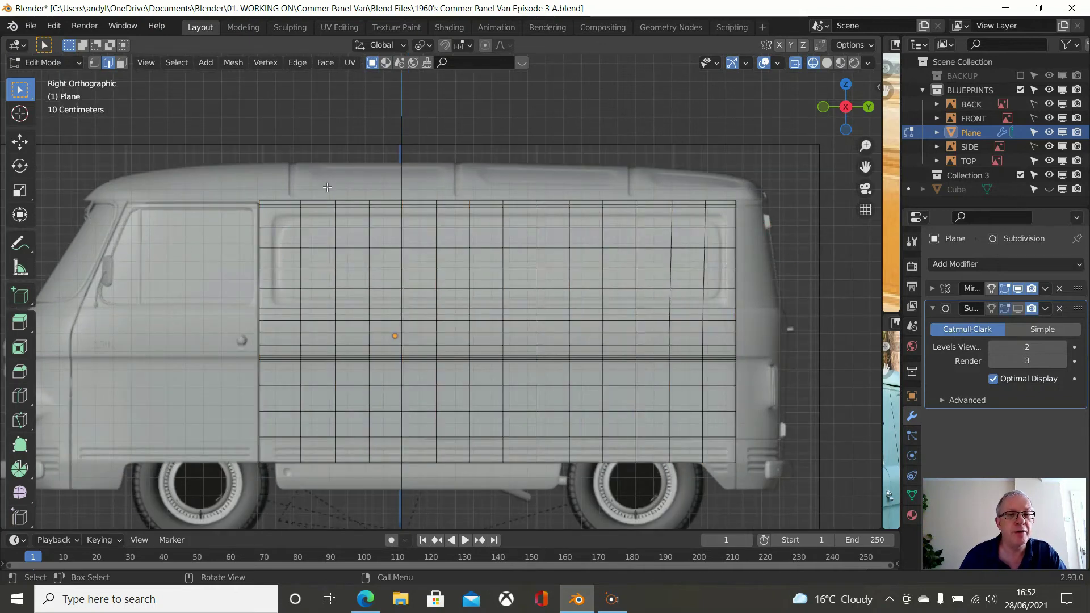
# Select the horizontal edge loops together, from the panel's top edge down to the last one above the belt line
pyautogui.scroll(1, 321, 194)
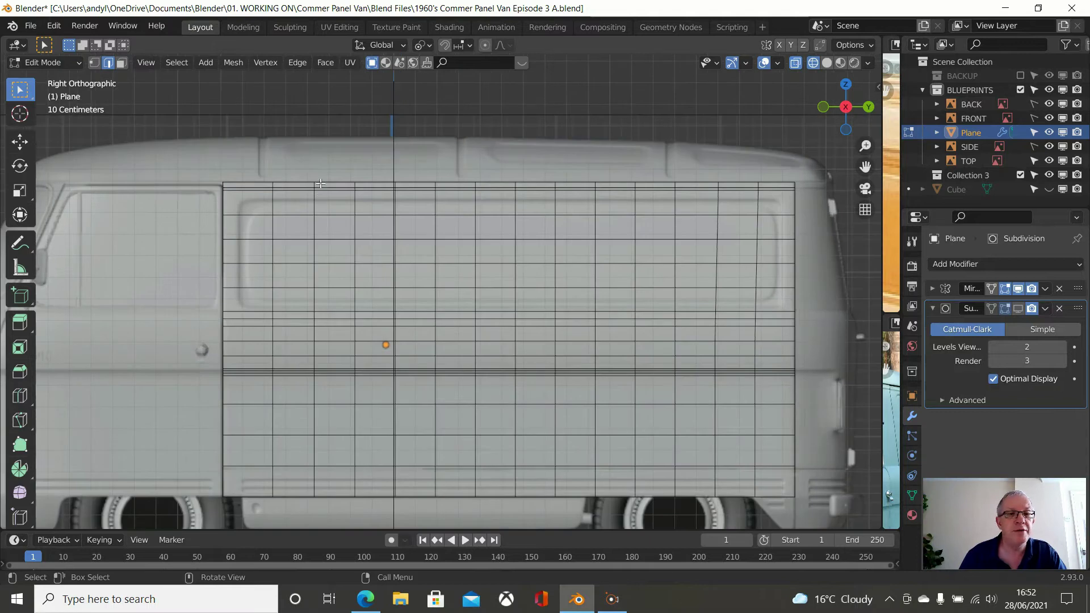
pyautogui.keyDown('alt'); pyautogui.click(325, 182); pyautogui.keyUp('alt')
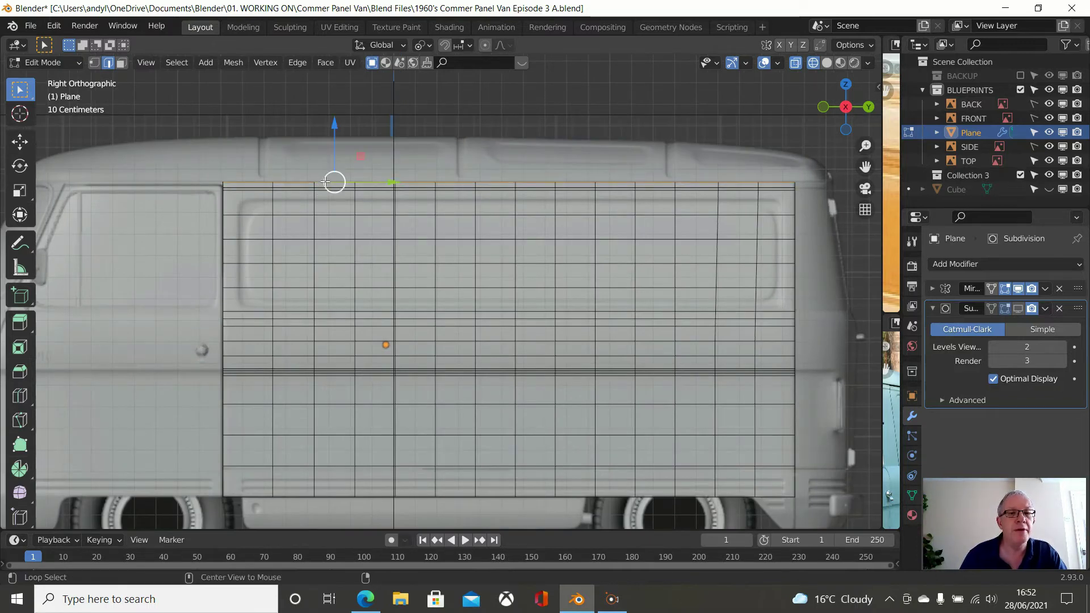
pyautogui.keyDown('alt'); pyautogui.click(458, 189); pyautogui.keyUp('alt')
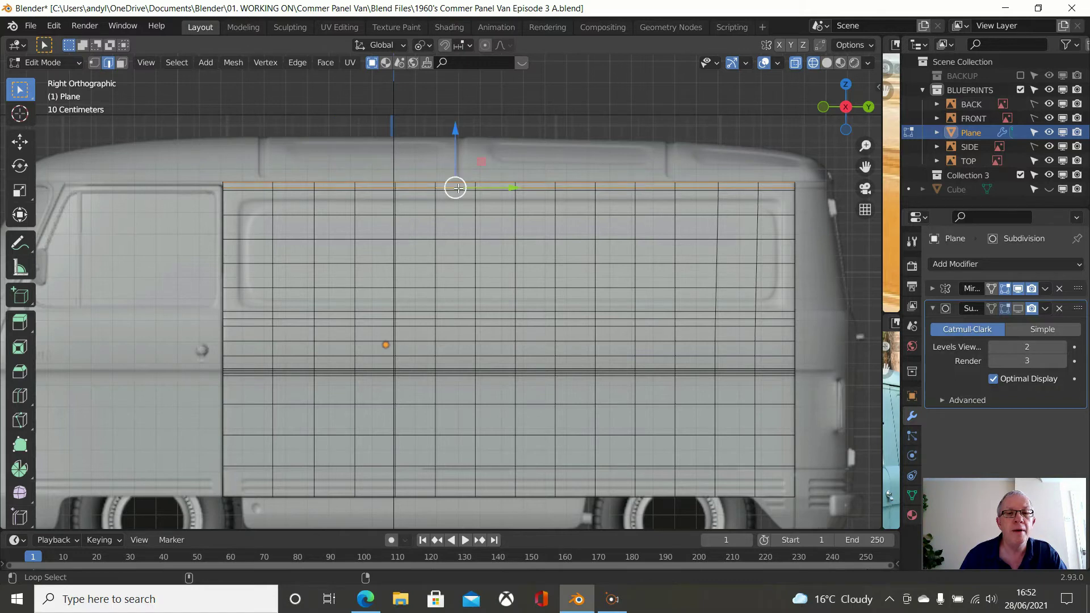
pyautogui.keyDown('alt'); pyautogui.click(416, 189); pyautogui.keyUp('alt')
pyautogui.keyDown('alt'); pyautogui.click(415, 213); pyautogui.keyUp('alt')
pyautogui.keyDown('alt'); pyautogui.click(408, 239); pyautogui.keyUp('alt')
pyautogui.keyDown('alt'); pyautogui.keyDown('shift'); pyautogui.click(415, 263); pyautogui.keyUp('shift'); pyautogui.keyUp('alt')
pyautogui.keyDown('alt'); pyautogui.keyDown('shift'); pyautogui.click(416, 288); pyautogui.keyUp('shift'); pyautogui.keyUp('alt')
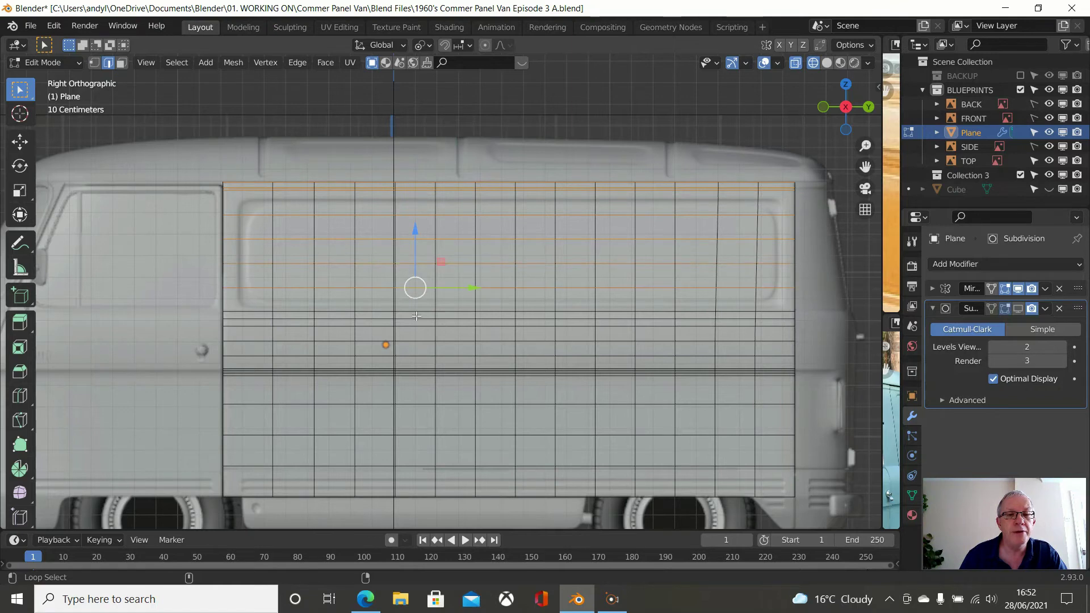
pyautogui.keyDown('alt'); pyautogui.keyDown('shift'); pyautogui.click(417, 312); pyautogui.keyUp('shift'); pyautogui.keyUp('alt')
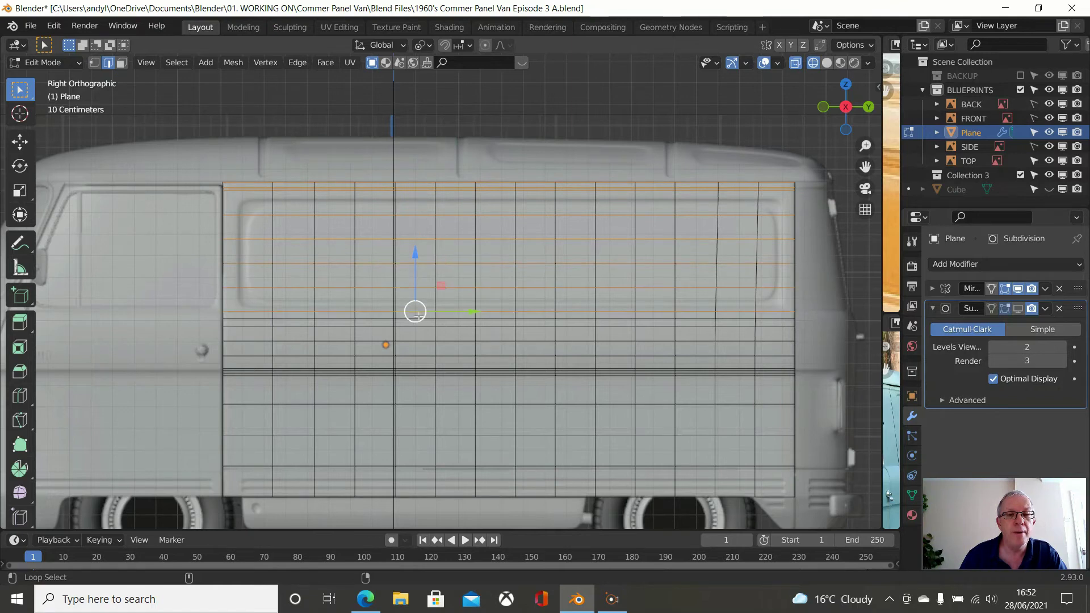
pyautogui.keyDown('alt'); pyautogui.keyDown('shift'); pyautogui.click(387, 320); pyautogui.keyUp('shift'); pyautogui.keyUp('alt')
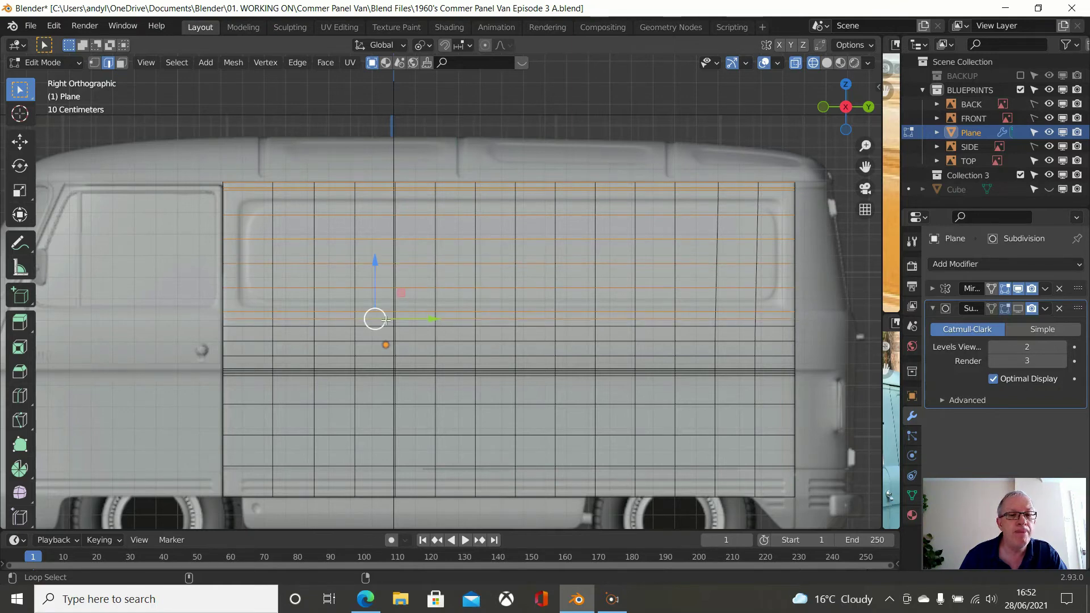
pyautogui.keyDown('alt'); pyautogui.keyDown('shift'); pyautogui.click(419, 329); pyautogui.keyUp('shift'); pyautogui.keyUp('alt')
pyautogui.keyDown('alt'); pyautogui.keyDown('shift'); pyautogui.click(419, 343); pyautogui.keyUp('shift'); pyautogui.keyUp('alt')
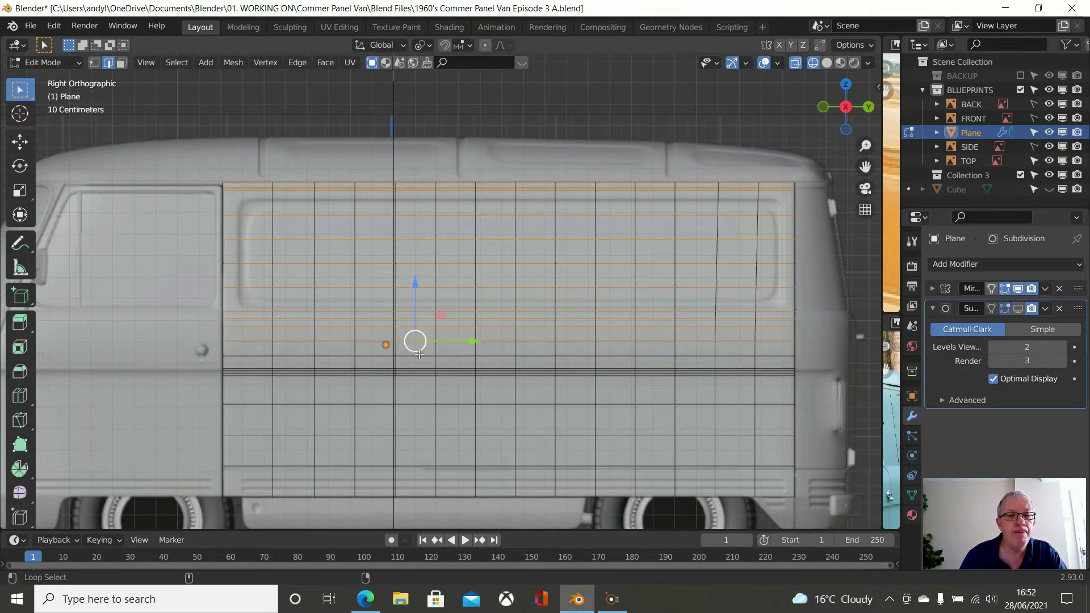
pyautogui.keyDown('alt'); pyautogui.keyDown('shift'); pyautogui.click(419, 358); pyautogui.keyUp('shift'); pyautogui.keyUp('alt')
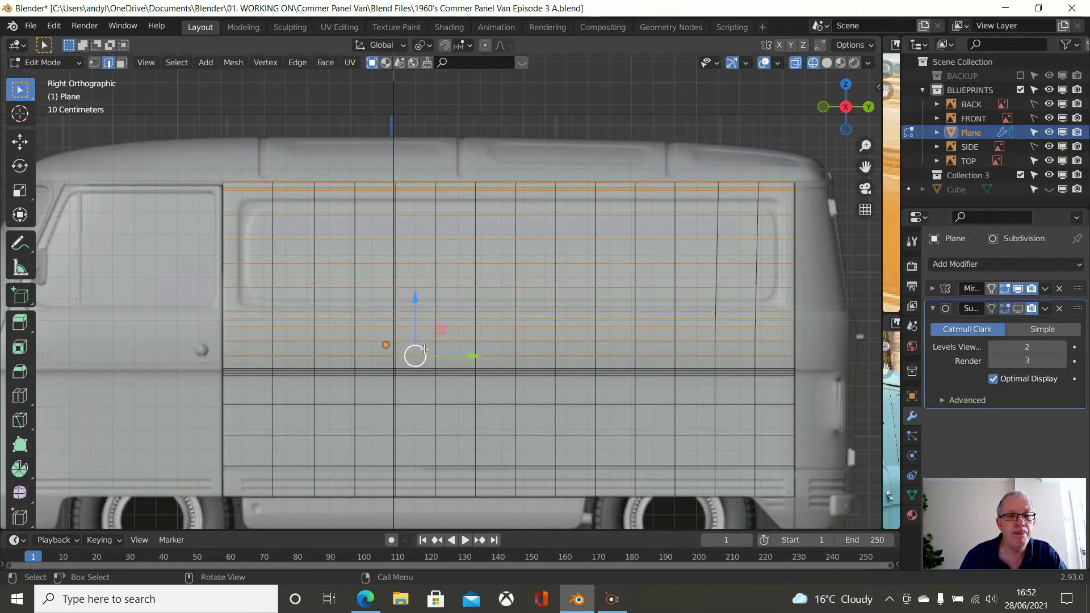
# Add the closely spaced horizontal edge loops along the belt line to the selection
pyautogui.scroll(4, 419, 367)
pyautogui.keyDown('shift'); pyautogui.moveTo(413, 381); pyautogui.dragTo(483, 199, button='middle'); pyautogui.keyUp('shift')
pyautogui.scroll(4, 483, 200)
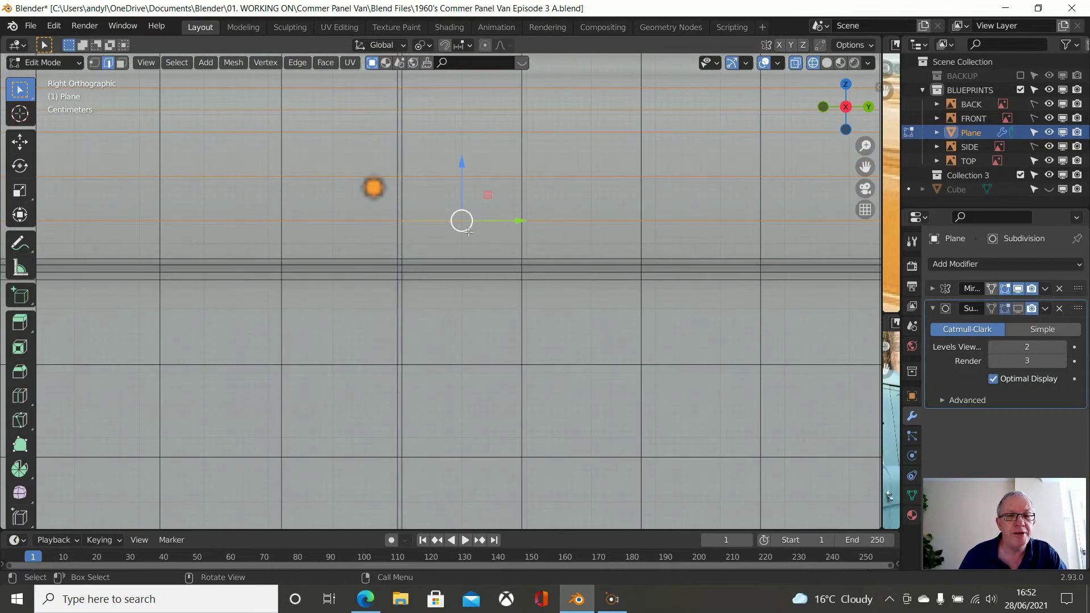
pyautogui.keyDown('alt'); pyautogui.keyDown('shift'); pyautogui.click(516, 251); pyautogui.keyUp('shift'); pyautogui.keyUp('alt')
pyautogui.keyDown('alt'); pyautogui.keyDown('shift'); pyautogui.click(537, 267); pyautogui.keyUp('shift'); pyautogui.keyUp('alt')
pyautogui.keyDown('alt'); pyautogui.keyDown('shift'); pyautogui.click(493, 271); pyautogui.keyUp('shift'); pyautogui.keyUp('alt')
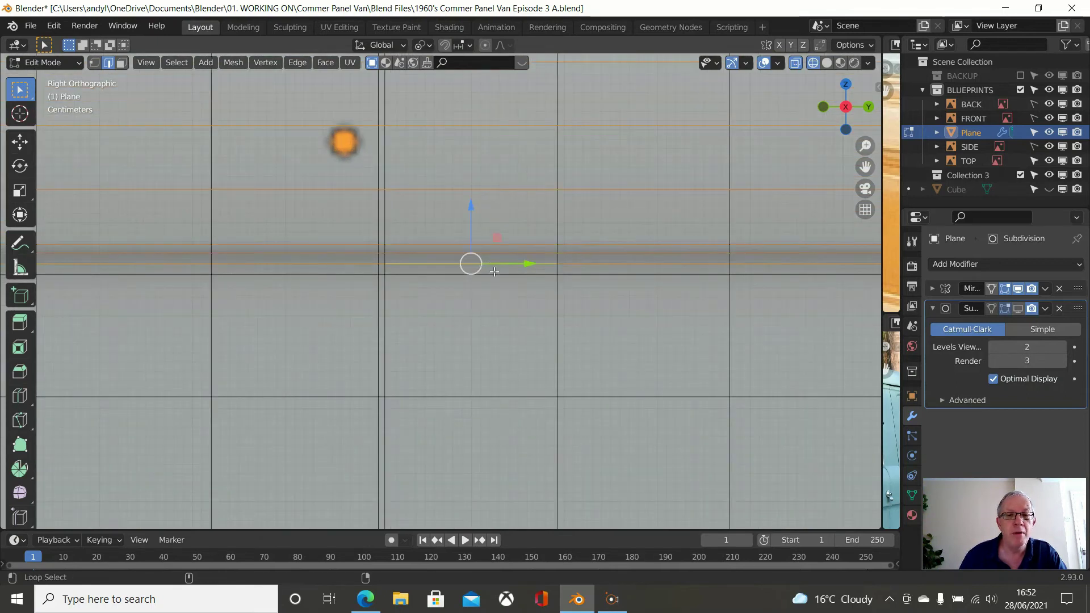
pyautogui.keyDown('alt'); pyautogui.keyDown('shift'); pyautogui.click(573, 275); pyautogui.keyUp('shift'); pyautogui.keyUp('alt')
# Extend the selection with the horizontal edge loops below the belt line, down to and including the panel's bottom edge
pyautogui.keyDown('alt'); pyautogui.keyDown('shift'); pyautogui.click(497, 397); pyautogui.keyUp('shift'); pyautogui.keyUp('alt')
pyautogui.keyDown('shift'); pyautogui.moveTo(519, 338); pyautogui.dragTo(537, 159, button='middle'); pyautogui.keyUp('shift')
pyautogui.keyDown('alt'); pyautogui.keyDown('shift'); pyautogui.click(497, 351); pyautogui.keyUp('shift'); pyautogui.keyUp('alt')
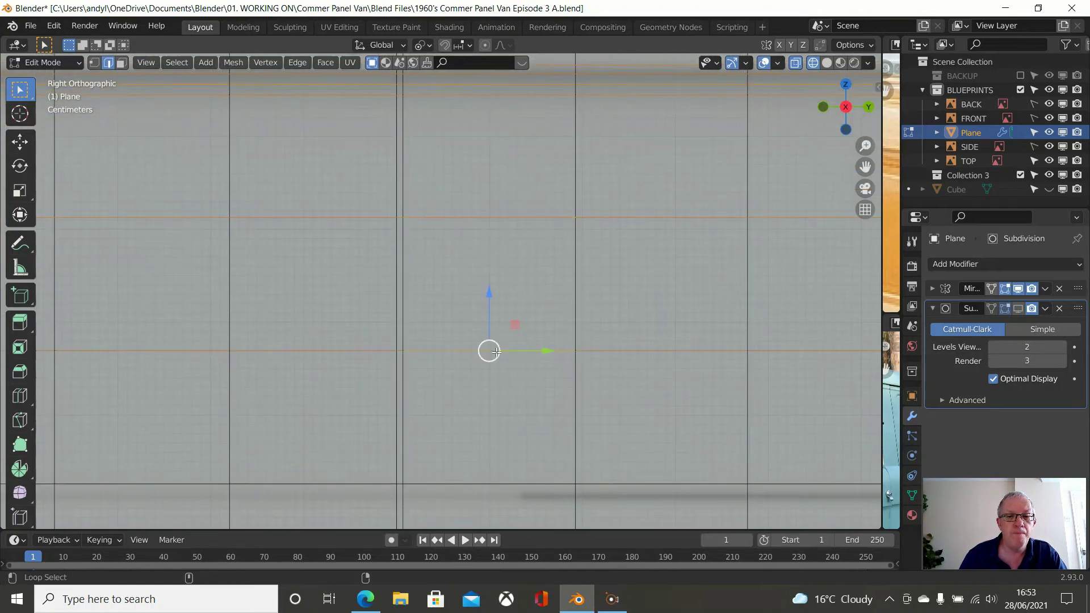
pyautogui.keyDown('alt'); pyautogui.keyDown('shift'); pyautogui.click(482, 483); pyautogui.keyUp('shift'); pyautogui.keyUp('alt')
pyautogui.scroll(-2, 542, 362)
pyautogui.keyDown('shift'); pyautogui.moveTo(491, 459); pyautogui.dragTo(508, 331, button='middle'); pyautogui.keyUp('shift')
pyautogui.scroll(-1, 508, 331)
pyautogui.scroll(1, 508, 331)
pyautogui.scroll(-1, 508, 331)
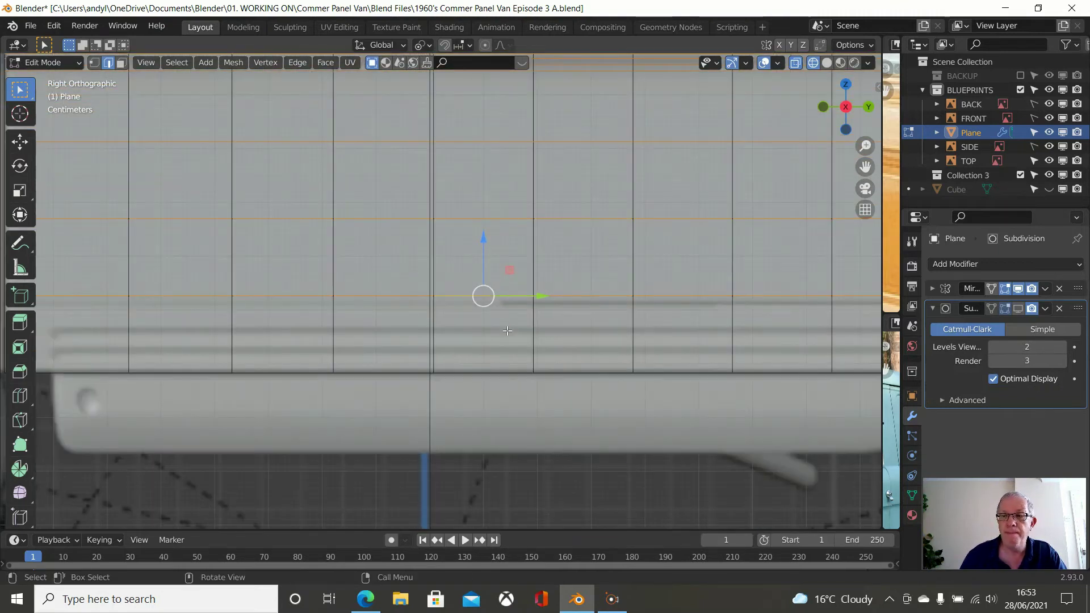
pyautogui.keyDown('alt'); pyautogui.keyDown('shift'); pyautogui.click(510, 347); pyautogui.keyUp('shift'); pyautogui.keyUp('alt')
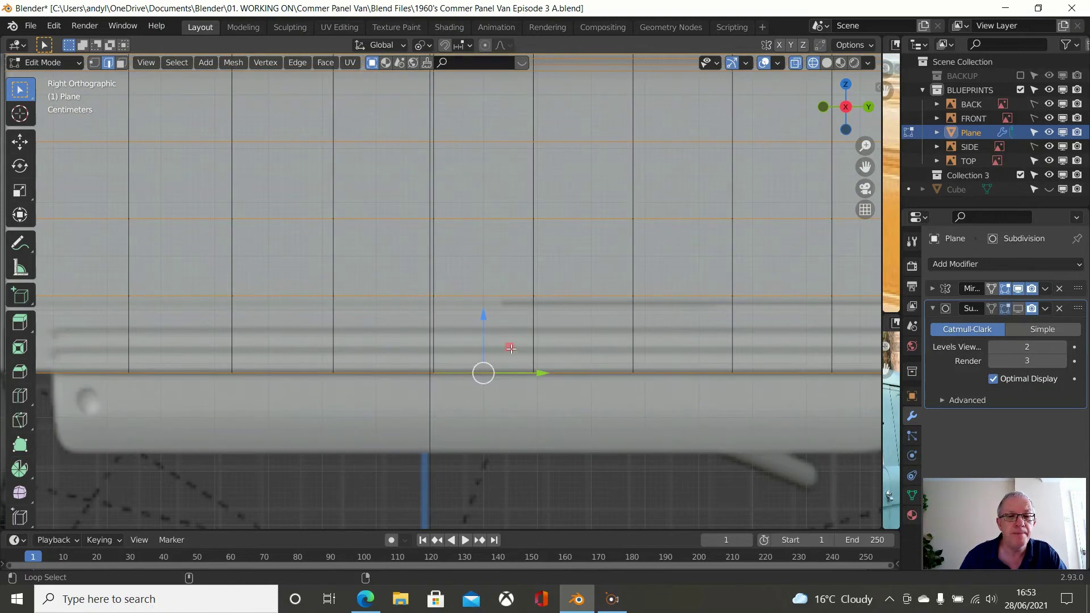
pyautogui.scroll(-7, 511, 318)
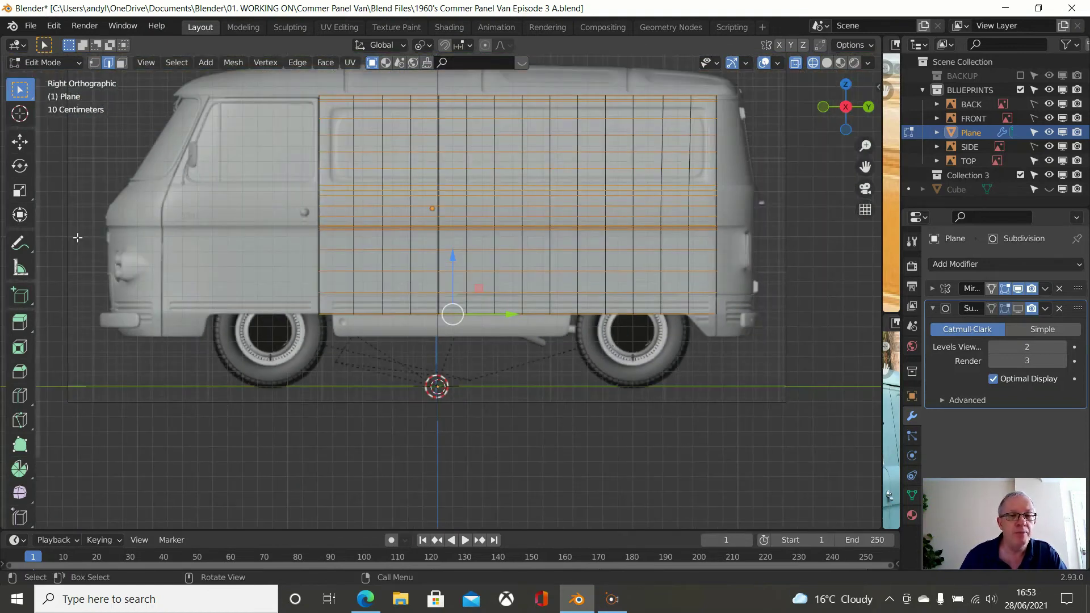
# Space the vertices evenly along the selected horizontal edge loops with LoopTools Space
pyautogui.rightClick(98, 146)
pyautogui.moveTo(101, 104)
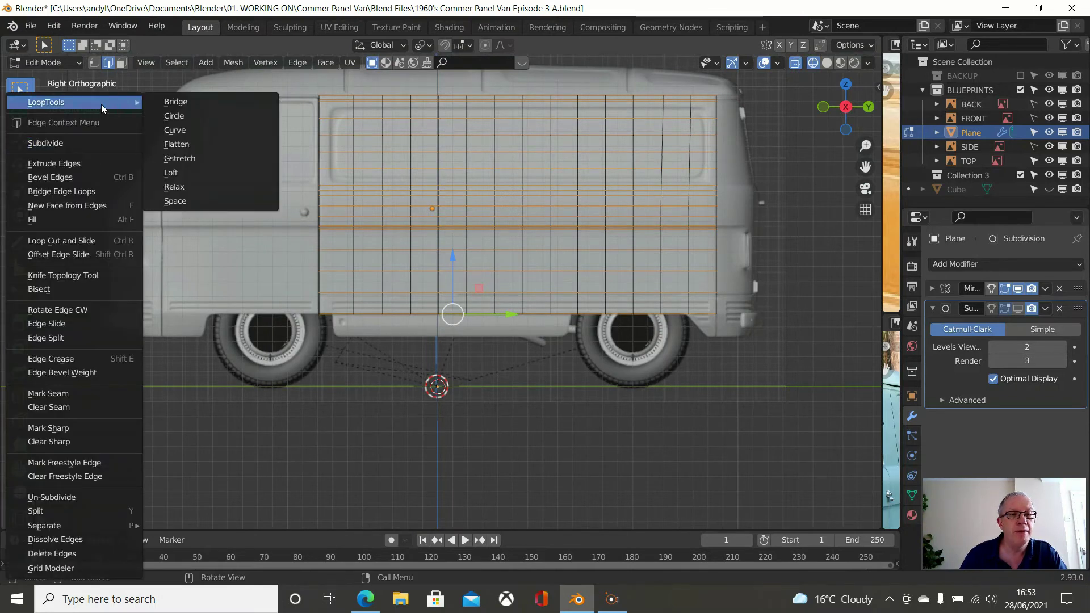
pyautogui.click(178, 201)
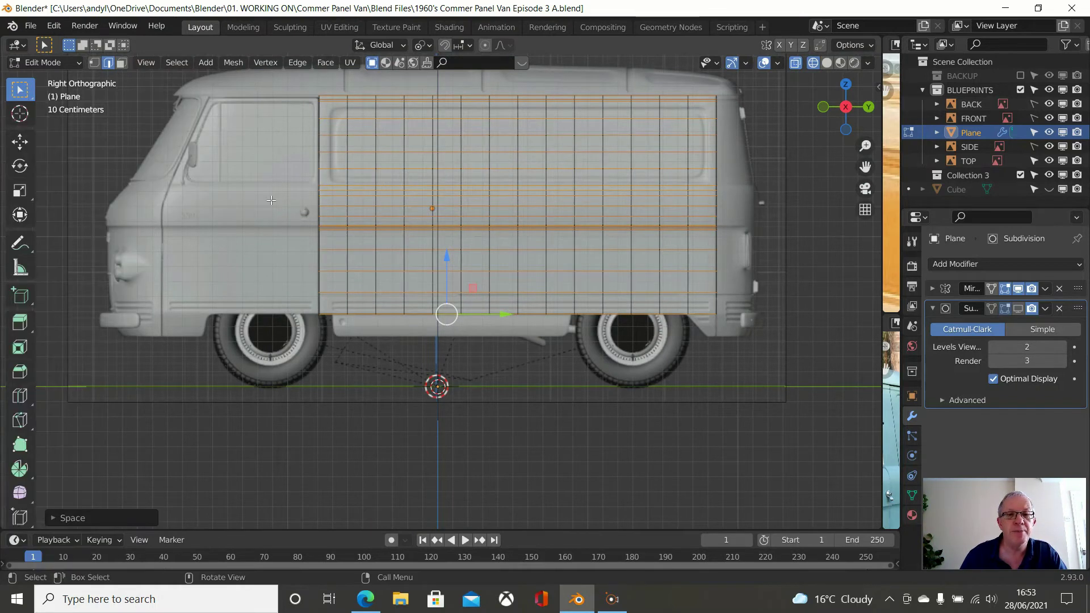
# Switch the viewport to solid shading and inspect the evenly spaced panel mesh in perspective
pyautogui.scroll(1, 436, 190)
pyautogui.press('z')
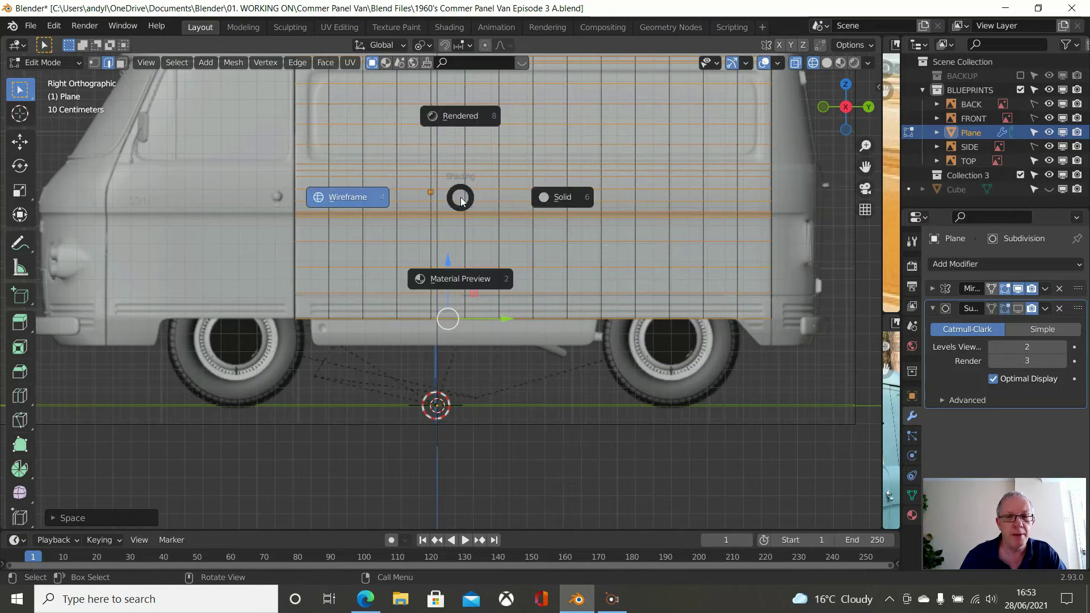
pyautogui.click(618, 191)
pyautogui.scroll(-2, 617, 190)
pyautogui.moveTo(617, 190)
pyautogui.mouseDown(button='middle')
pyautogui.moveTo(629, 198)
pyautogui.moveTo(602, 231)
pyautogui.moveTo(534, 204)
pyautogui.moveTo(510, 217)
pyautogui.moveTo(633, 217)
pyautogui.moveTo(617, 229)
pyautogui.moveTo(596, 205)
pyautogui.moveTo(621, 209)
pyautogui.moveTo(531, 183)
pyautogui.moveTo(467, 182)
pyautogui.mouseUp(button='middle')
pyautogui.press('Tab')
pyautogui.scroll(2, 567, 214)
pyautogui.press('Tab')
pyautogui.scroll(-1, 489, 185)
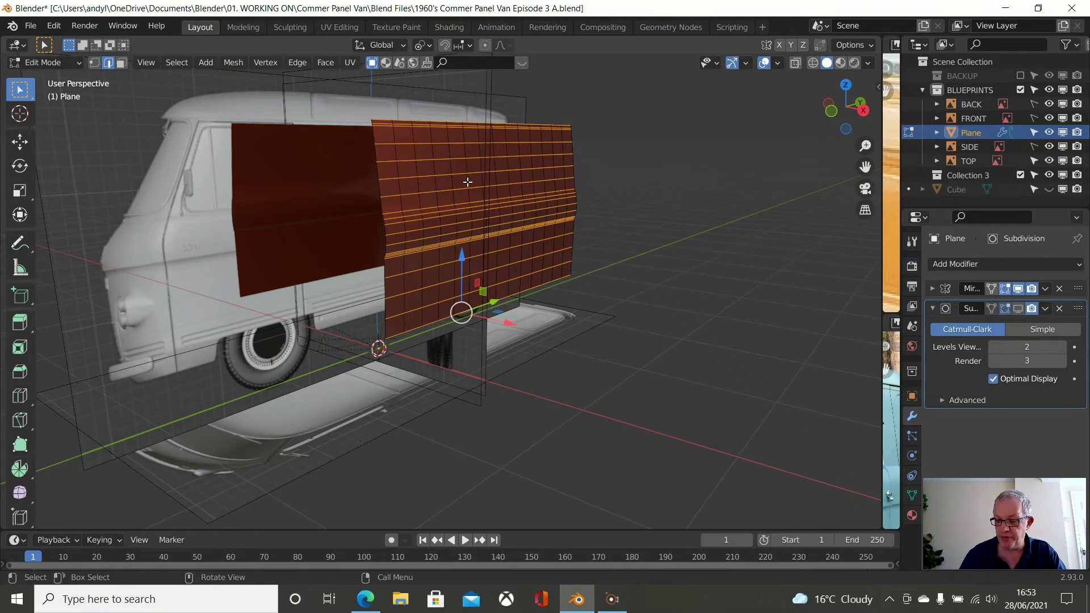
# Dissolve the four horizontal edge loops between the panel's upper edge and the body crease
pyautogui.press('KP_3')
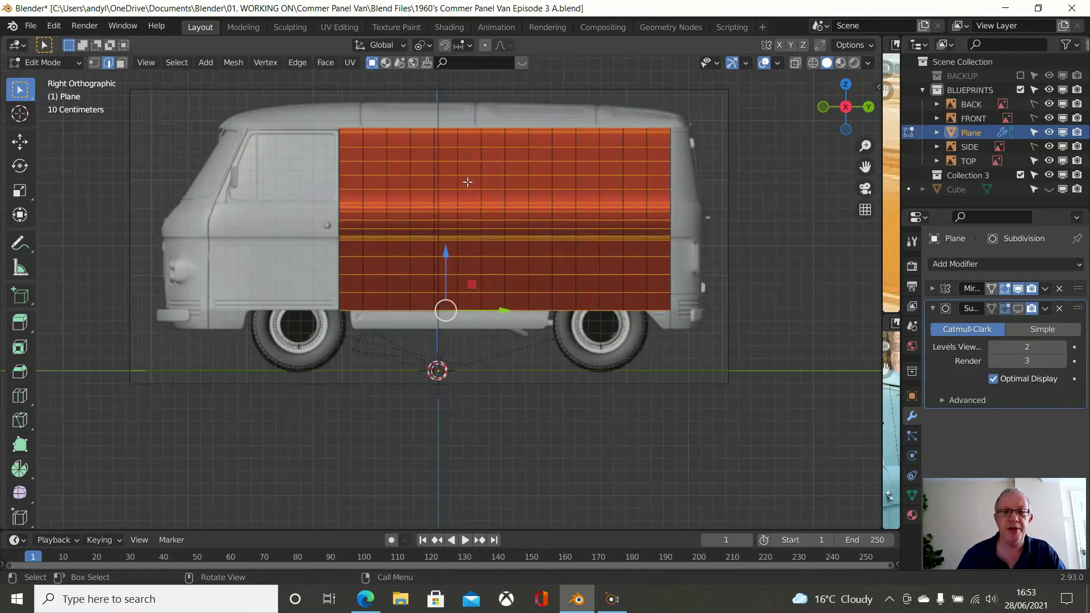
pyautogui.keyDown('alt'); pyautogui.click(468, 148); pyautogui.keyUp('alt')
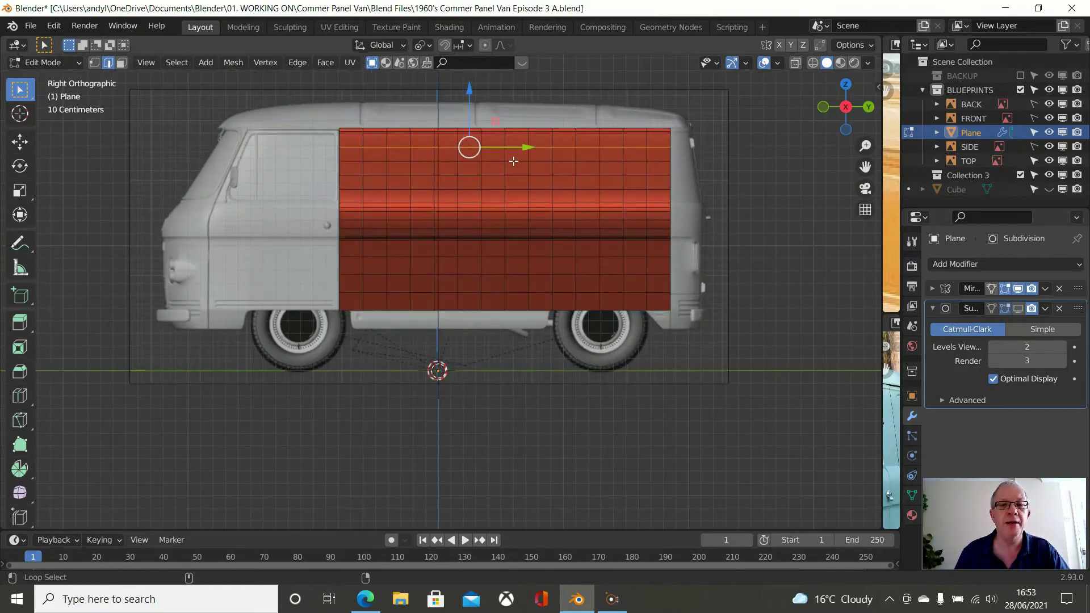
pyautogui.keyDown('alt'); pyautogui.keyDown('shift'); pyautogui.click(539, 160); pyautogui.keyUp('shift'); pyautogui.keyUp('alt')
pyautogui.keyDown('alt'); pyautogui.keyDown('shift'); pyautogui.click(491, 176); pyautogui.keyUp('shift'); pyautogui.keyUp('alt')
pyautogui.keyDown('alt'); pyautogui.keyDown('shift'); pyautogui.click(493, 190); pyautogui.keyUp('shift'); pyautogui.keyUp('alt')
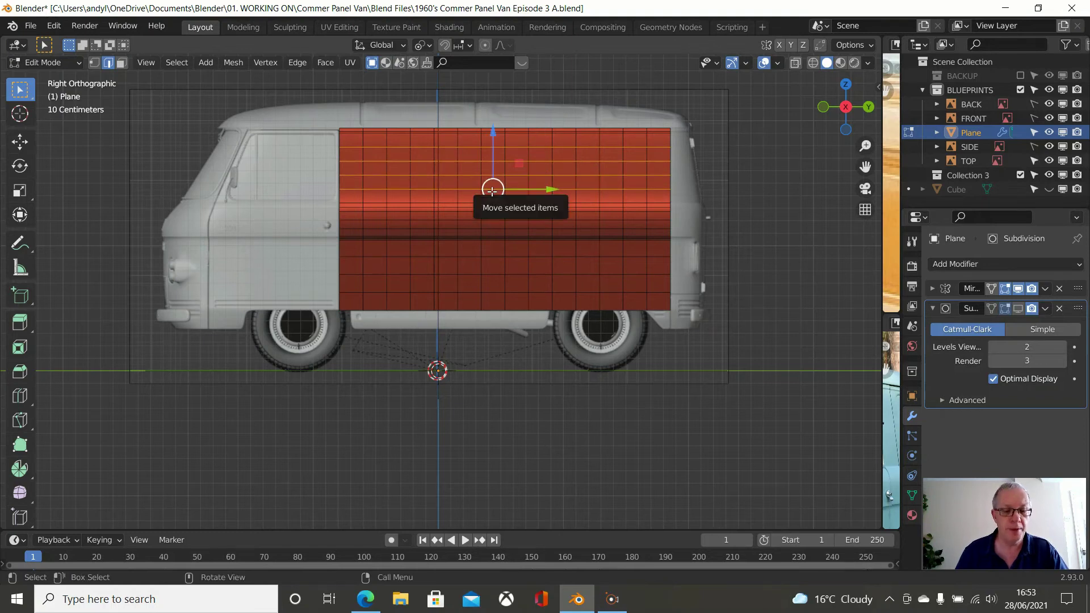
pyautogui.press('x')
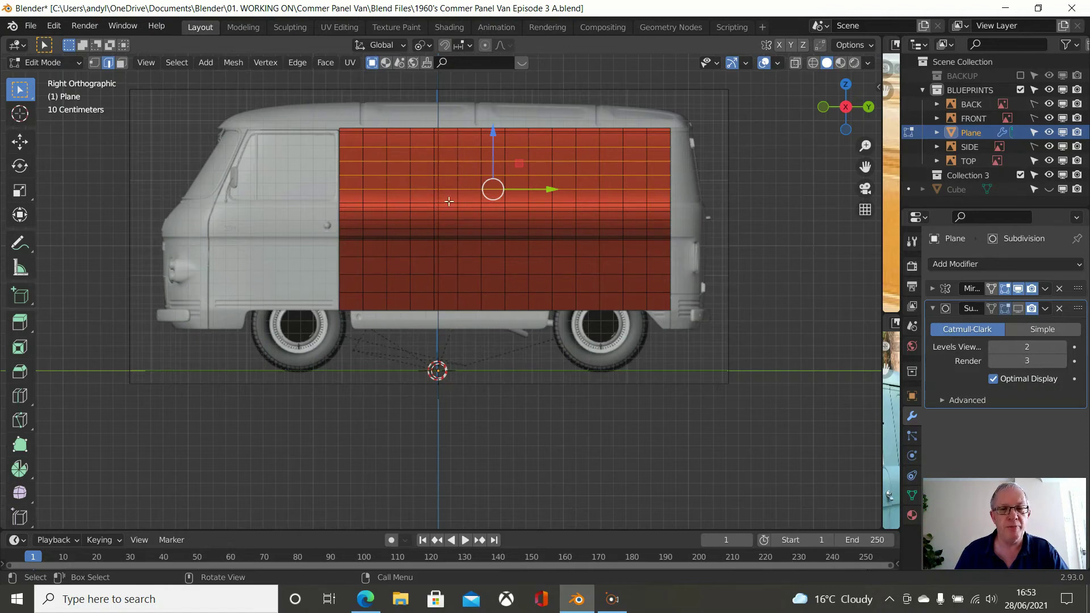
pyautogui.press('x')
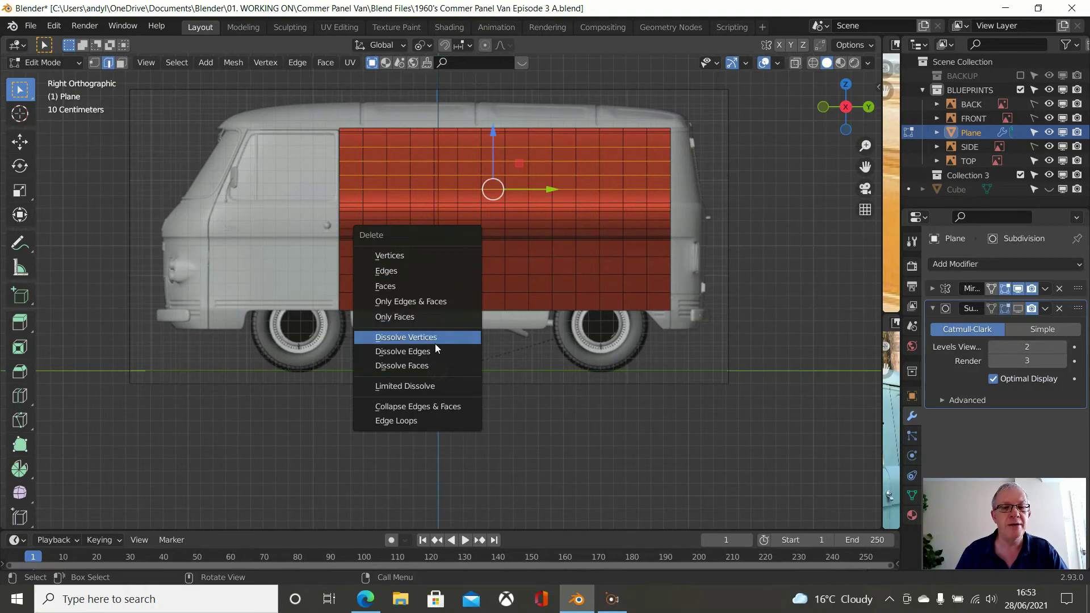
pyautogui.click(432, 349)
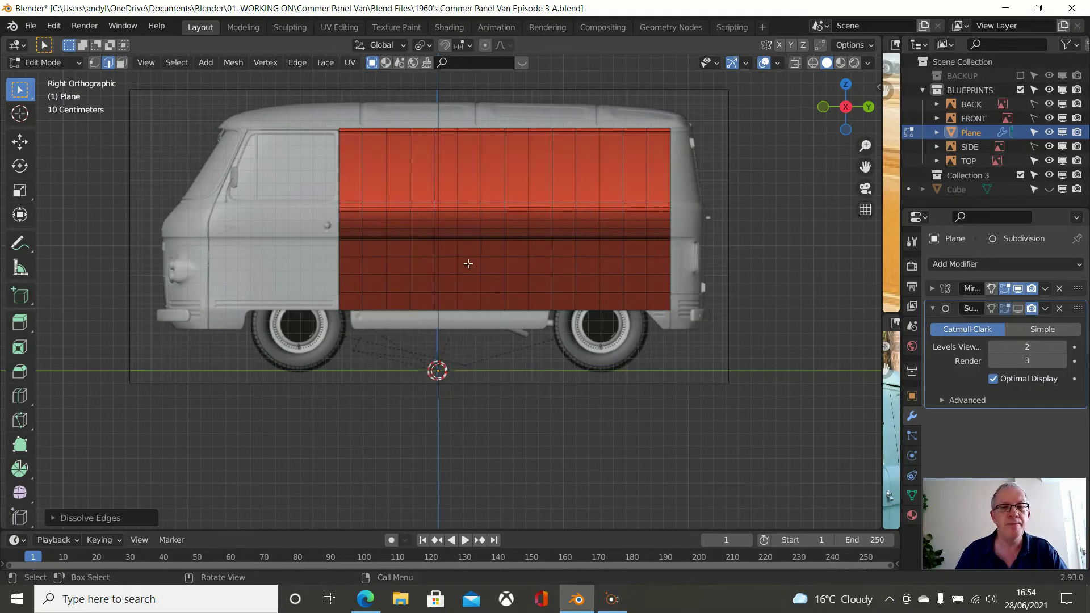
# Add four evenly spaced horizontal loop cuts across the upper part of the side panel, without sliding them
pyautogui.hotkey('ctrl', 'r')
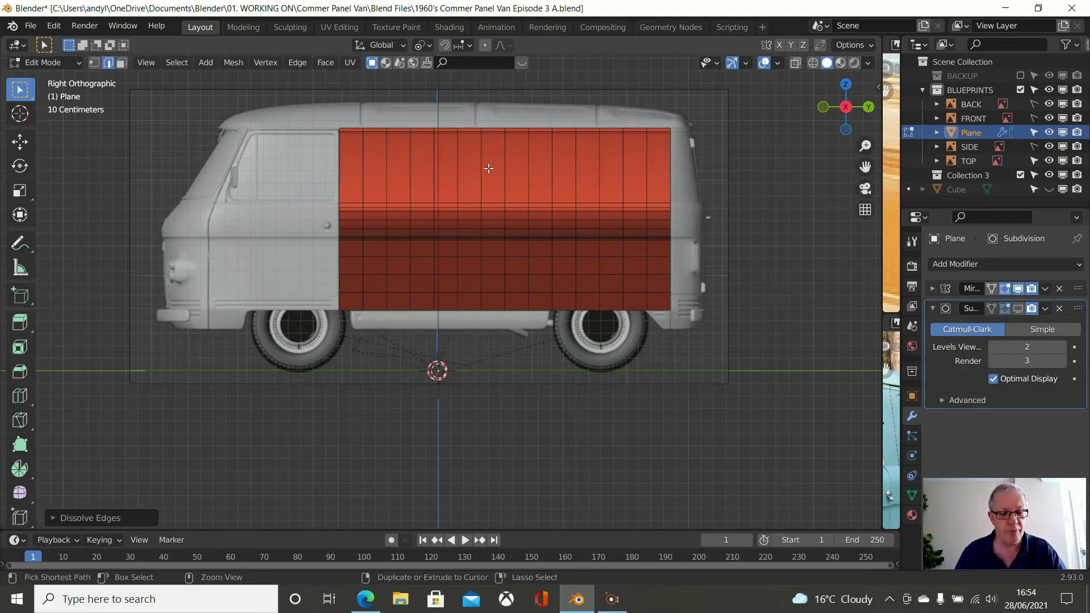
pyautogui.scroll(3, 489, 168)
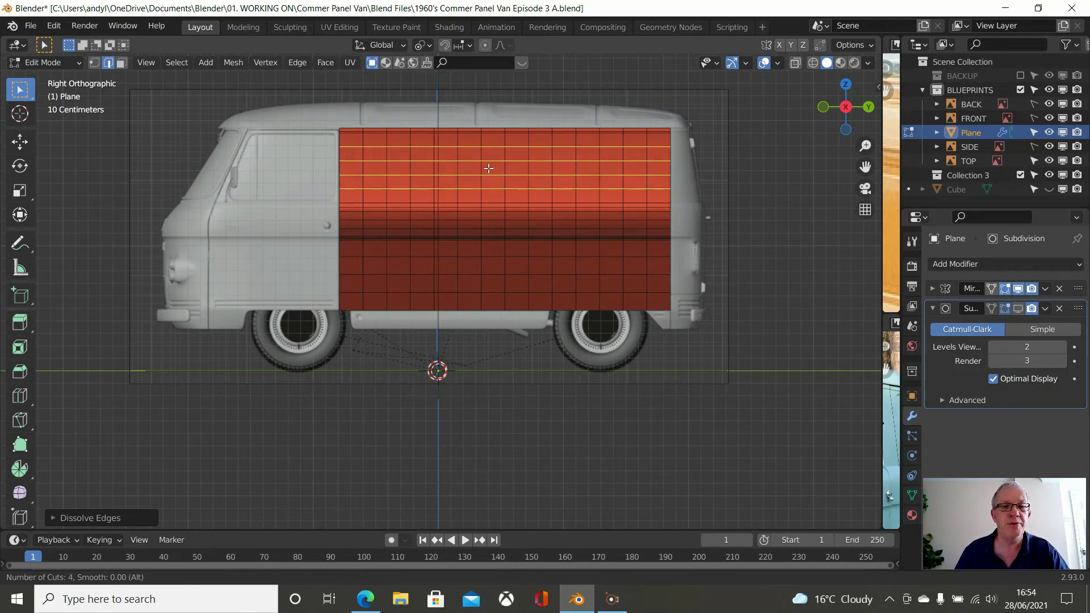
pyautogui.click(488, 168)
pyautogui.rightClick(488, 168)
# Examine the panel's edge flow from angled perspective views and the side view
pyautogui.scroll(4, 495, 202)
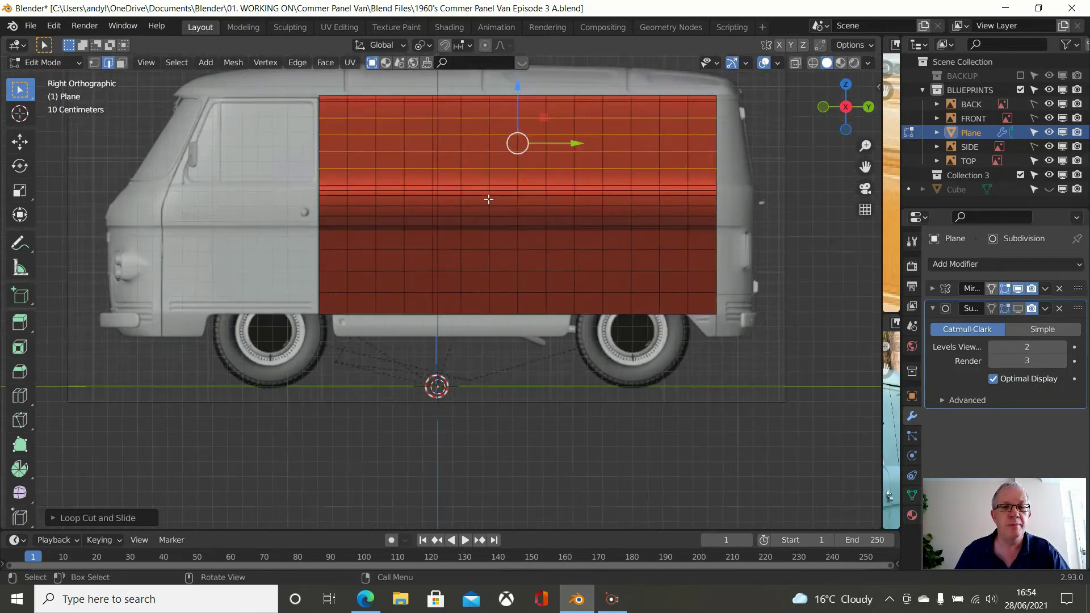
pyautogui.moveTo(494, 201); pyautogui.dragTo(592, 204, button='middle')
pyautogui.scroll(-4, 591, 205)
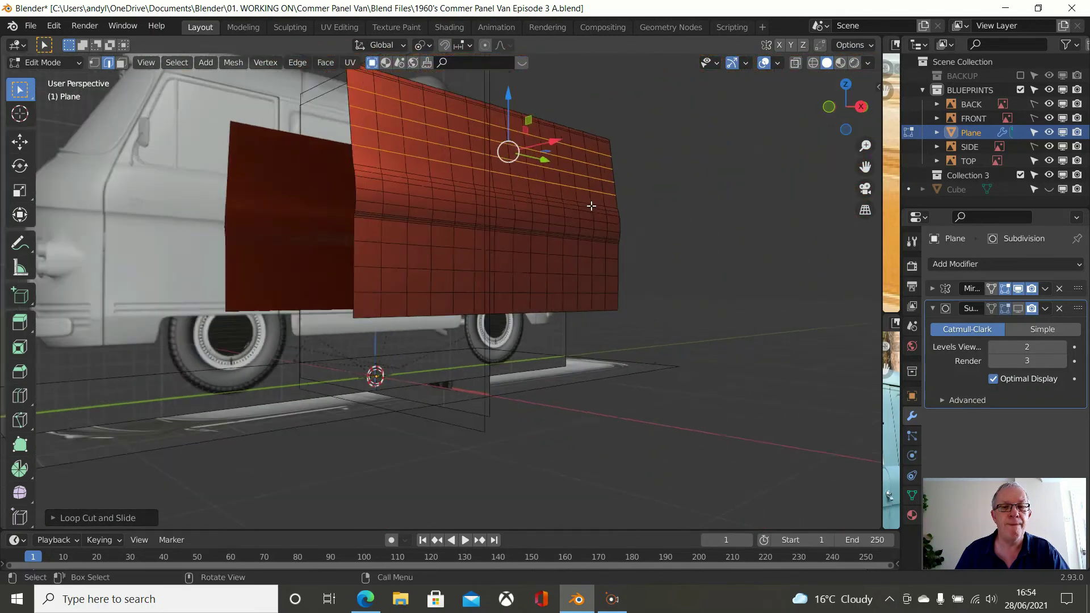
pyautogui.press('KP_3')
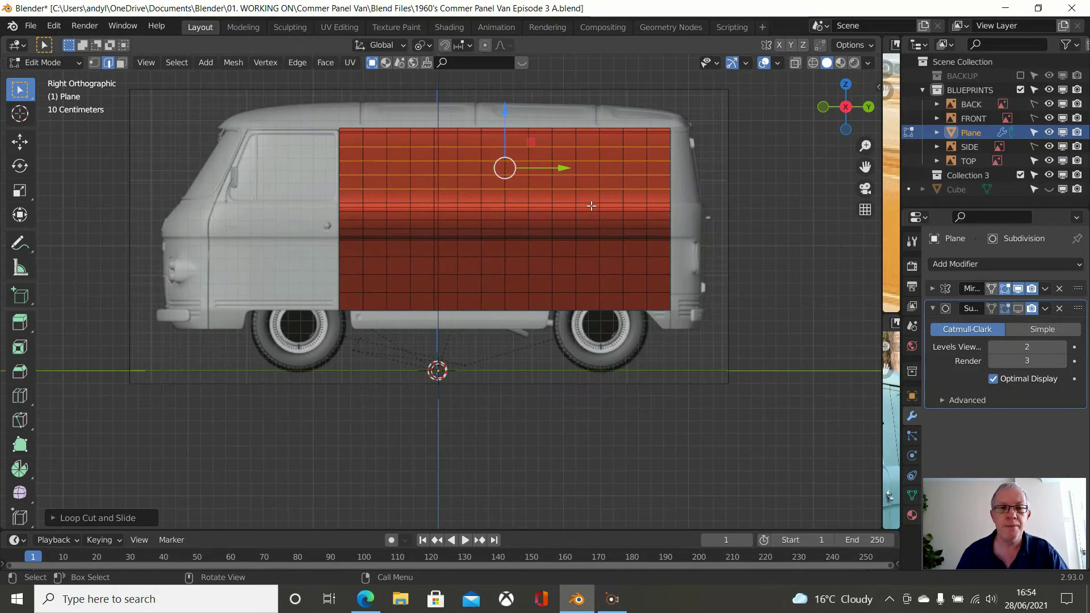
pyautogui.scroll(2, 411, 241)
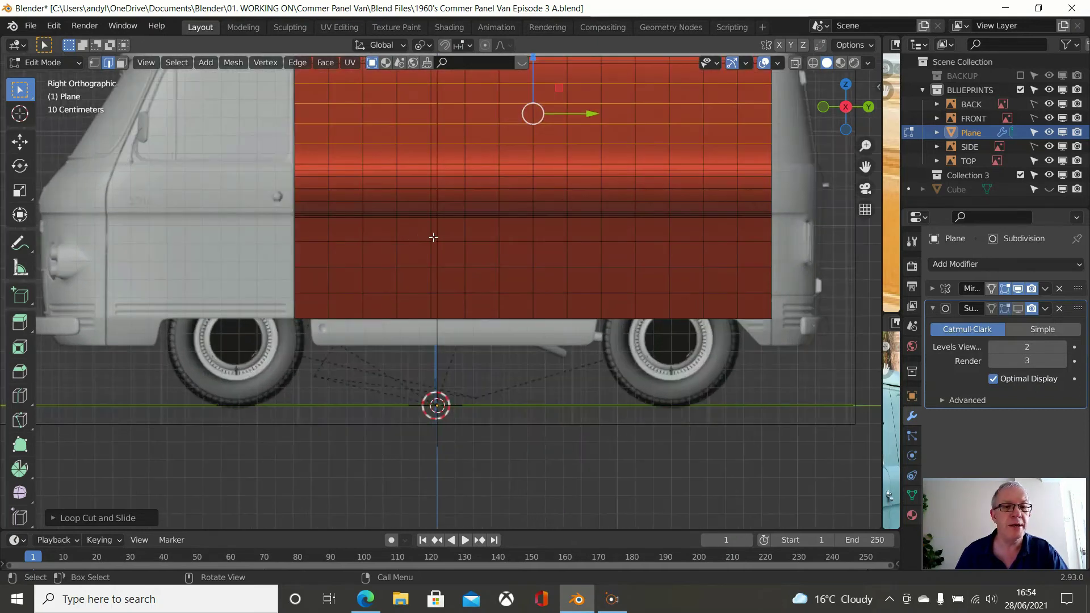
pyautogui.scroll(1, 449, 230)
pyautogui.moveTo(481, 231); pyautogui.dragTo(564, 262, button='middle')
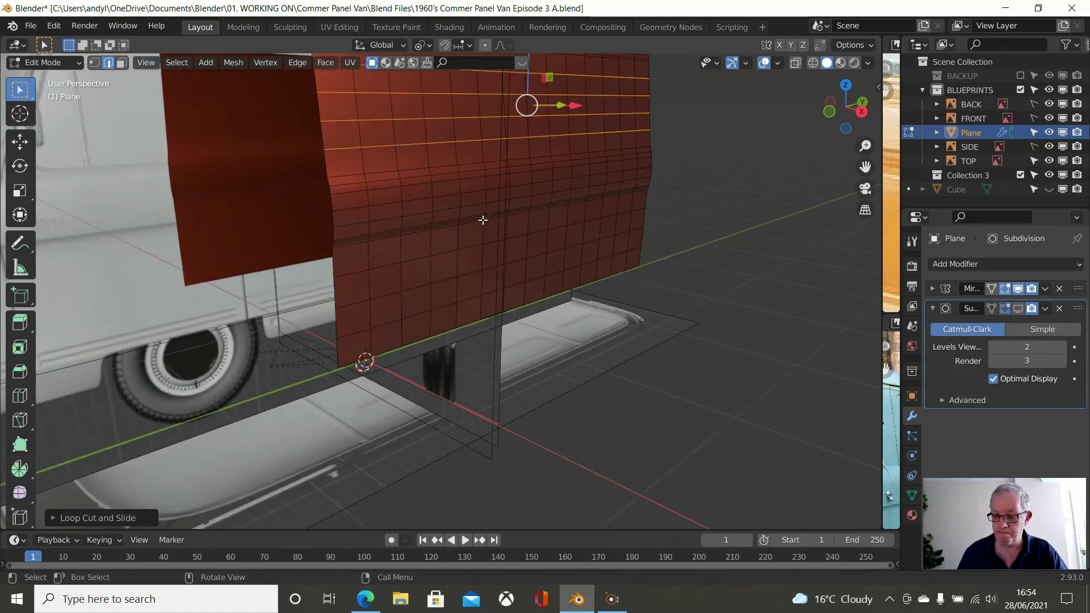
pyautogui.press('KP_3')
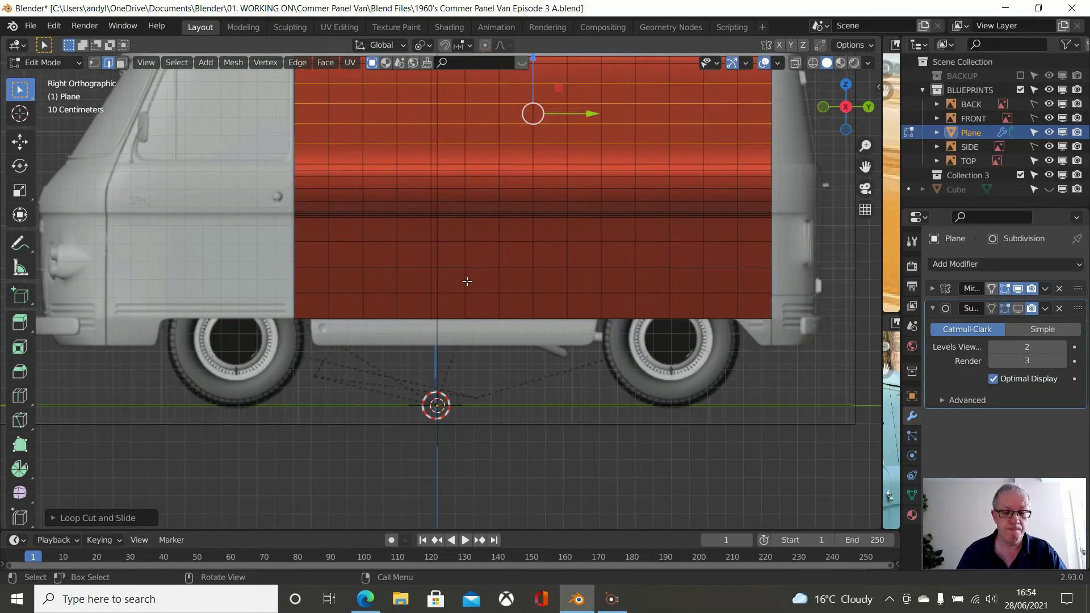
# Widen the reference photo area beside the 3D viewport and enlarge the yellow van's side panel for comparison
pyautogui.keyDown('shift'); pyautogui.moveTo(469, 279); pyautogui.dragTo(163, 329, button='middle'); pyautogui.keyUp('shift')
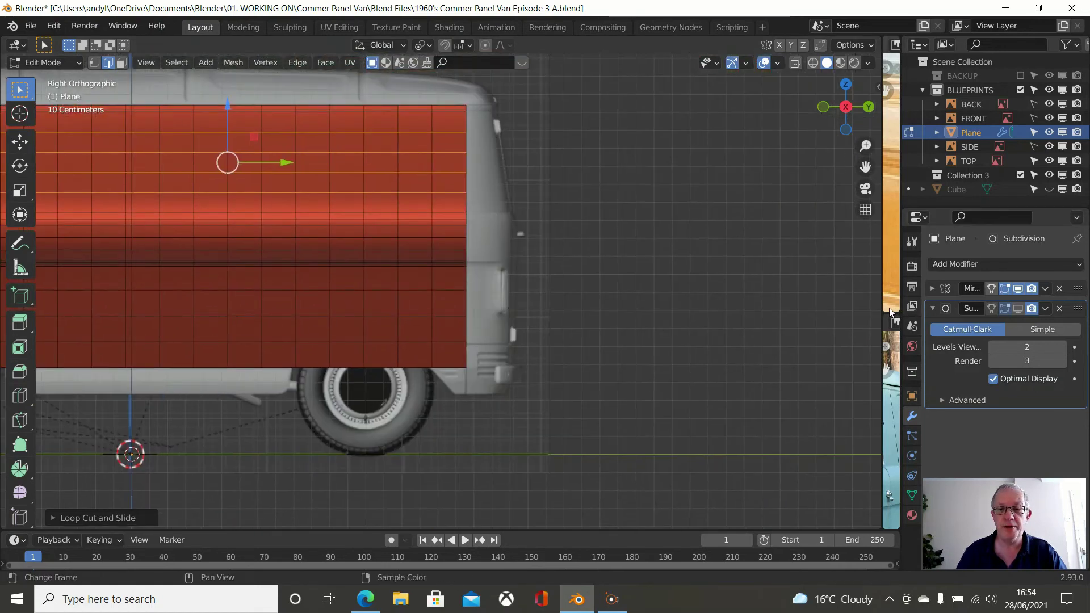
pyautogui.moveTo(884, 309); pyautogui.dragTo(482, 340)
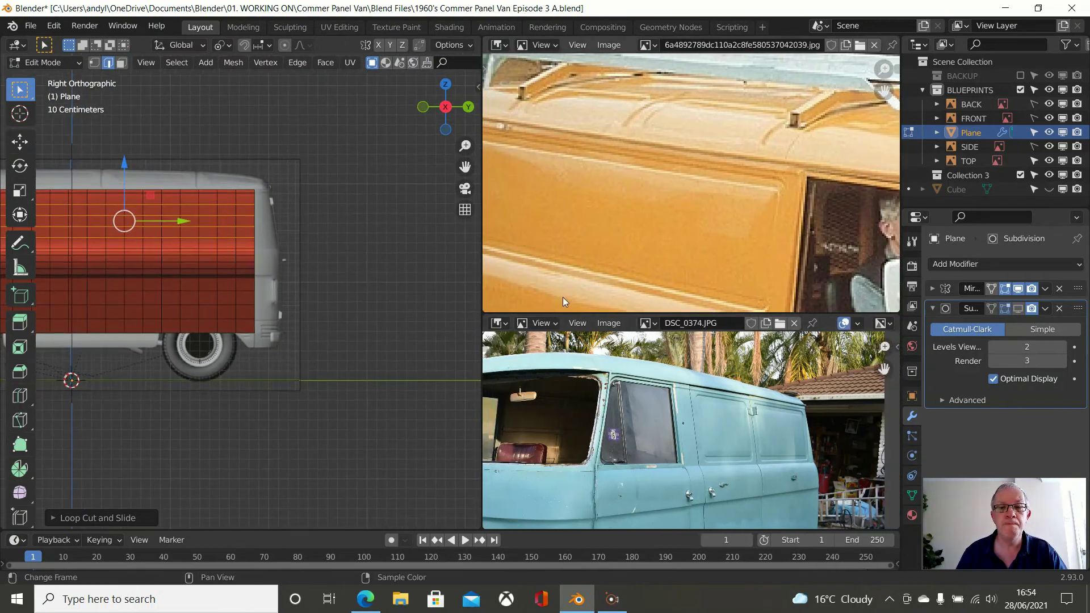
pyautogui.scroll(2, 564, 297)
pyautogui.scroll(6, 225, 272)
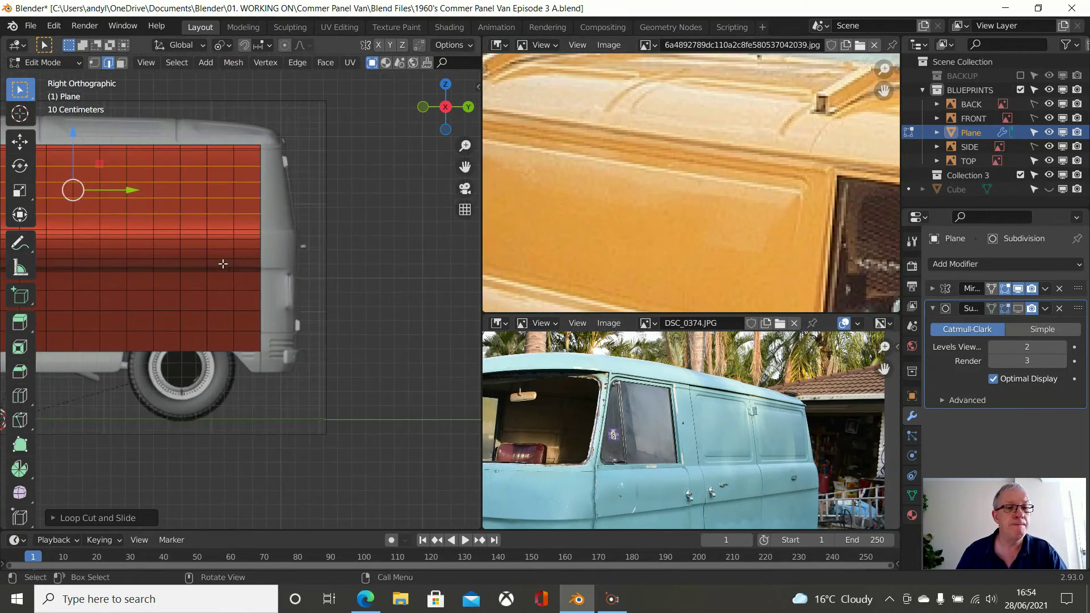
# Slide the horizontal edge loop just above the panel's body crease down, closer to the crease
pyautogui.keyDown('shift'); pyautogui.moveTo(237, 216); pyautogui.dragTo(319, 222, button='middle'); pyautogui.keyUp('shift')
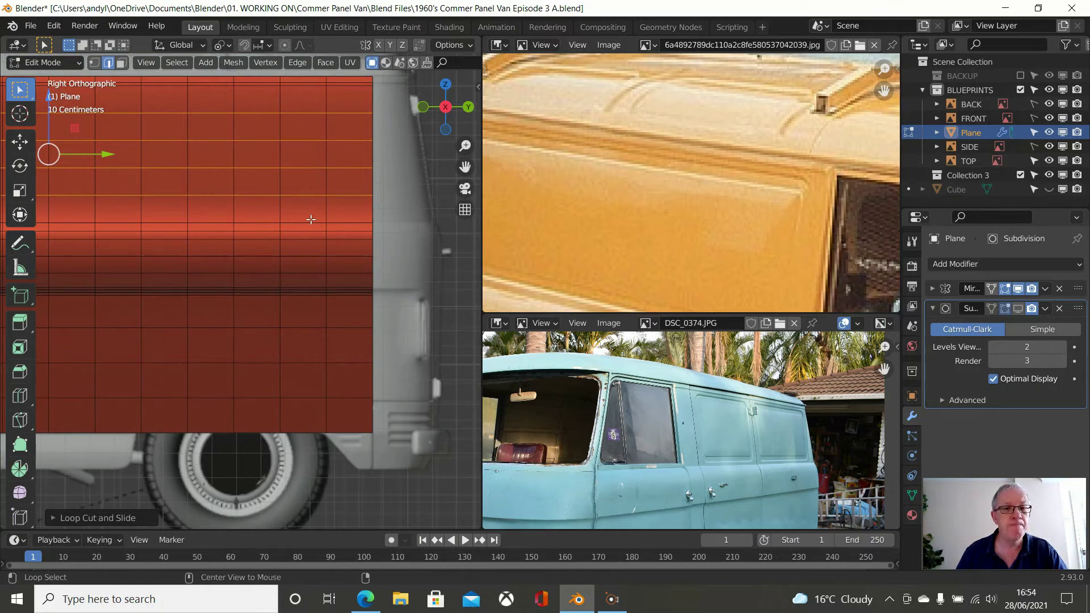
pyautogui.keyDown('alt'); pyautogui.click(311, 222); pyautogui.keyUp('alt')
pyautogui.press('g')
pyautogui.press('g')
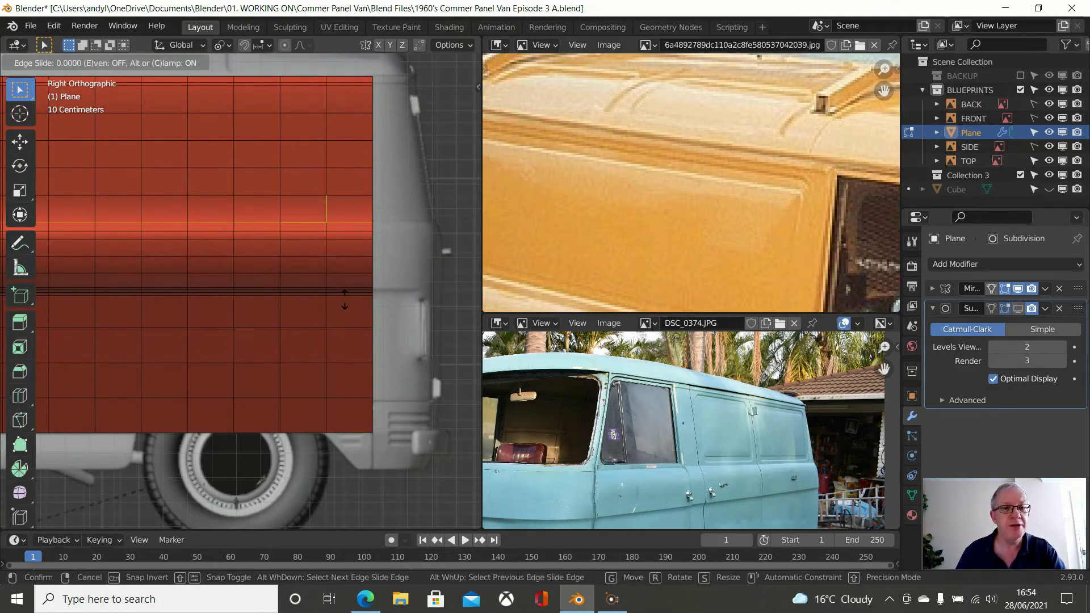
pyautogui.click(344, 307)
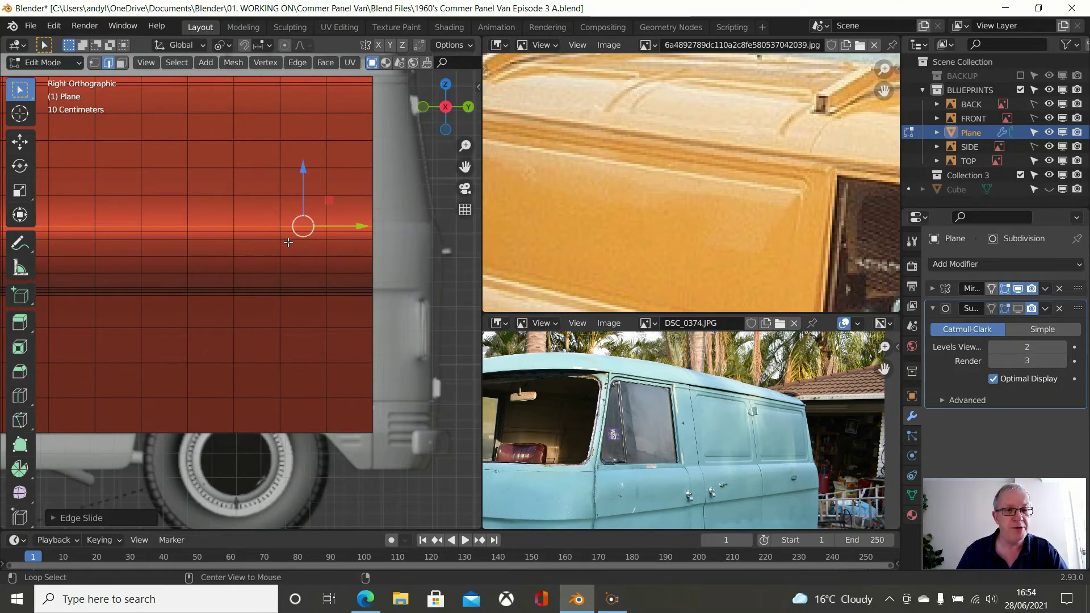
# Slide the horizontal edge loop just below the body crease up, closer to the crease
pyautogui.keyDown('alt'); pyautogui.click(289, 241); pyautogui.keyUp('alt')
pyautogui.press('g')
pyautogui.press('g')
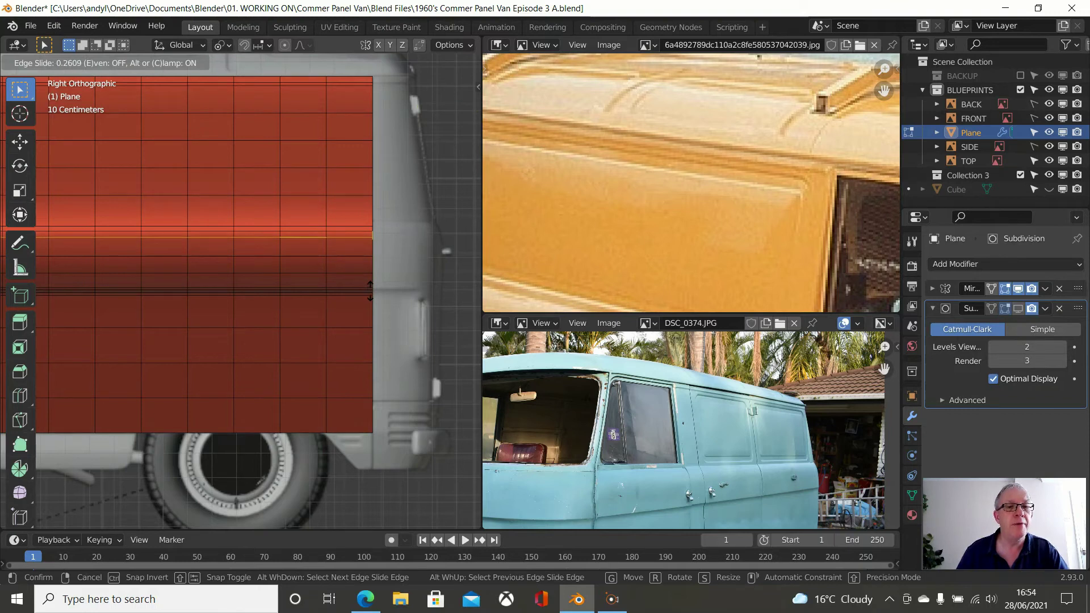
pyautogui.click(370, 290)
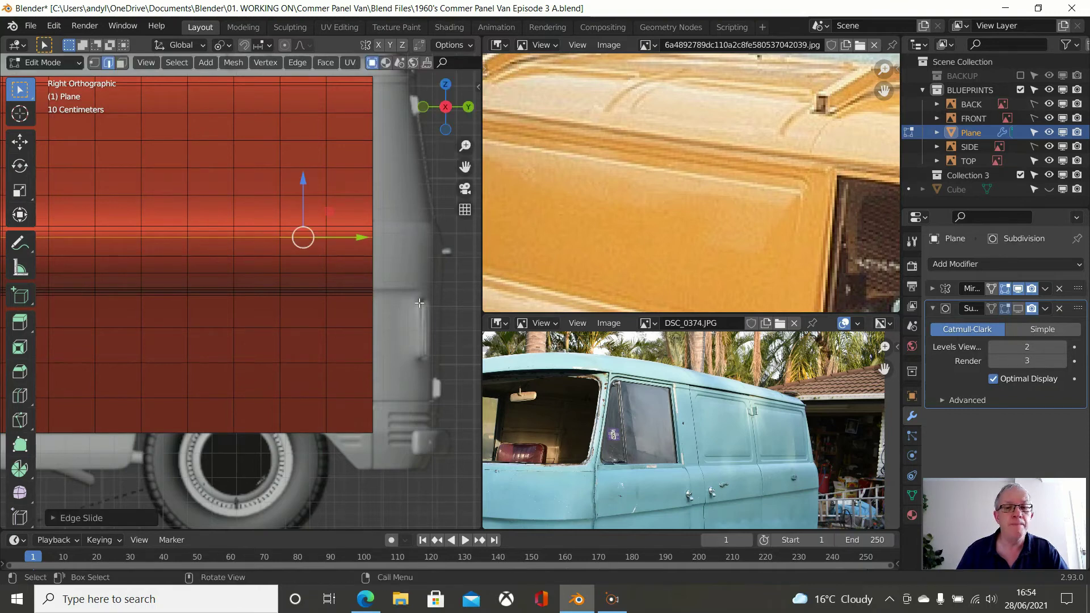
# Enable the Subdivision modifier's viewport display and return the panel to Object Mode
pyautogui.click(1018, 308)
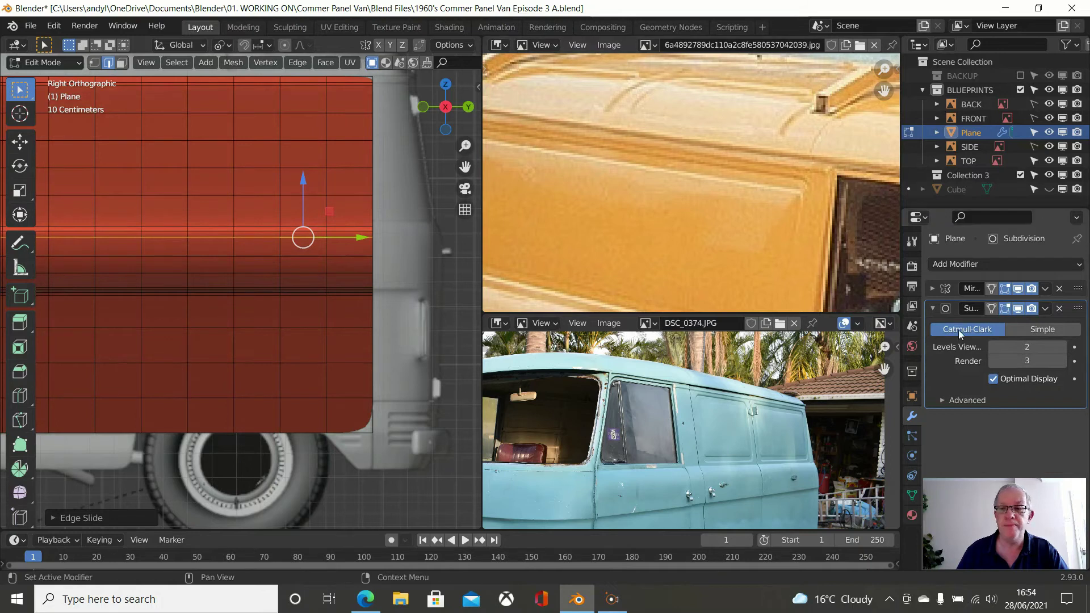
pyautogui.scroll(-3, 149, 311)
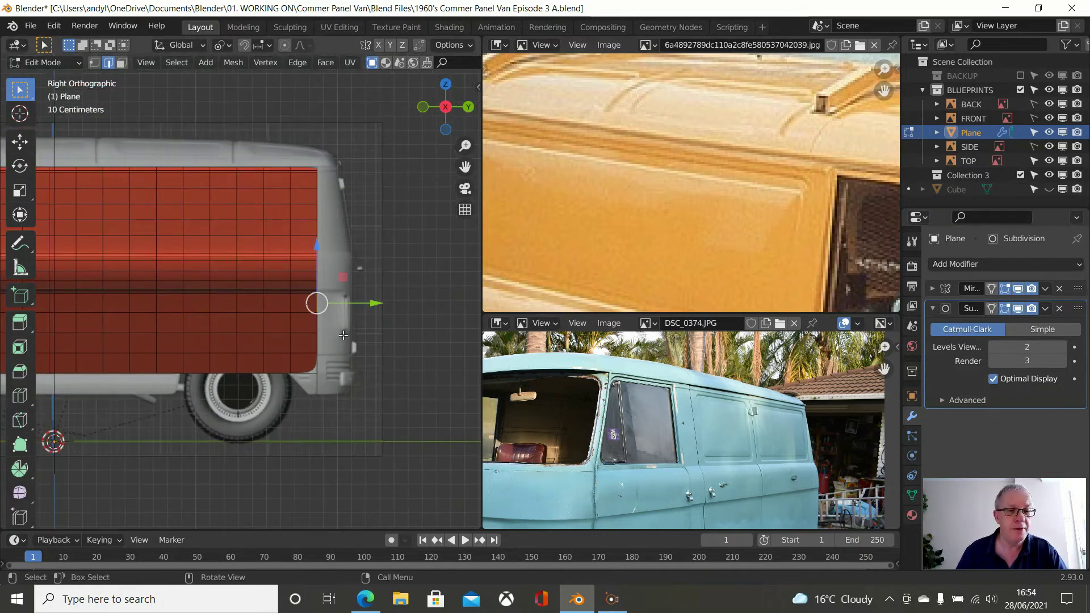
pyautogui.press('Tab')
pyautogui.moveTo(260, 362); pyautogui.dragTo(296, 321, button='middle')
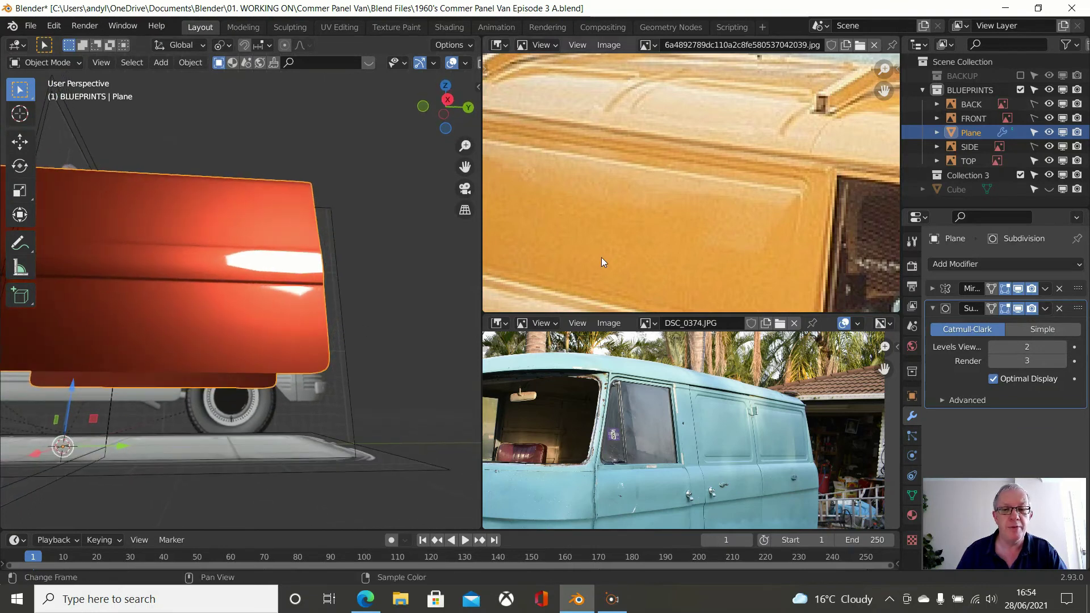
# Examine the smoothed side panels from perspective, front and top views against the blueprints and reference photos
pyautogui.scroll(-3, 602, 262)
pyautogui.moveTo(386, 284); pyautogui.dragTo(314, 342, button='middle')
pyautogui.scroll(-3, 236, 332)
pyautogui.moveTo(236, 332)
pyautogui.mouseDown(button='middle')
pyautogui.moveTo(206, 312)
pyautogui.moveTo(241, 309)
pyautogui.moveTo(199, 322)
pyautogui.moveTo(257, 339)
pyautogui.mouseUp(button='middle')
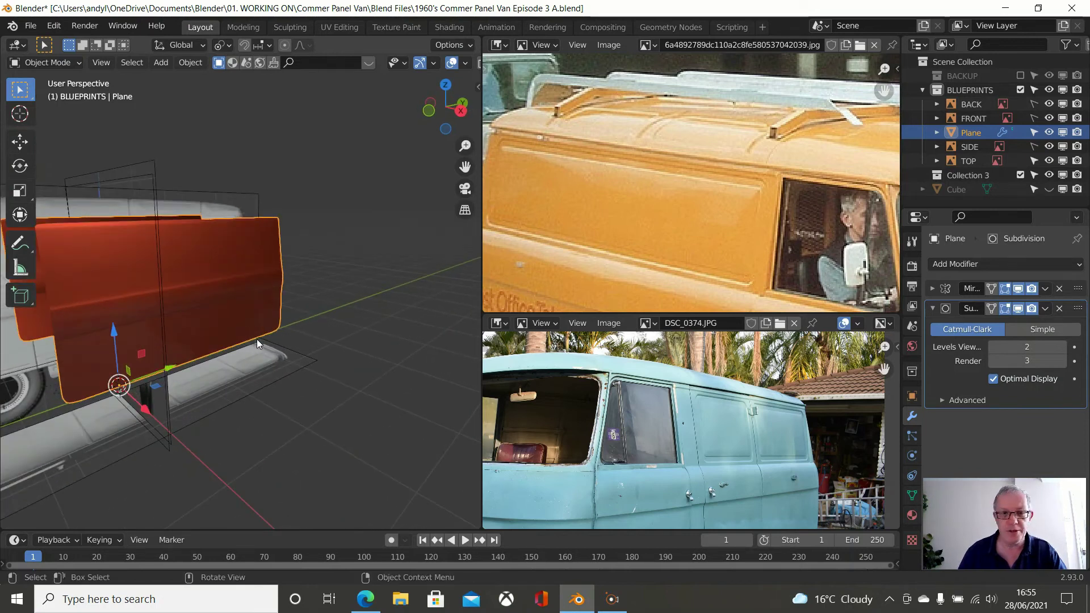
pyautogui.press('KP_1')
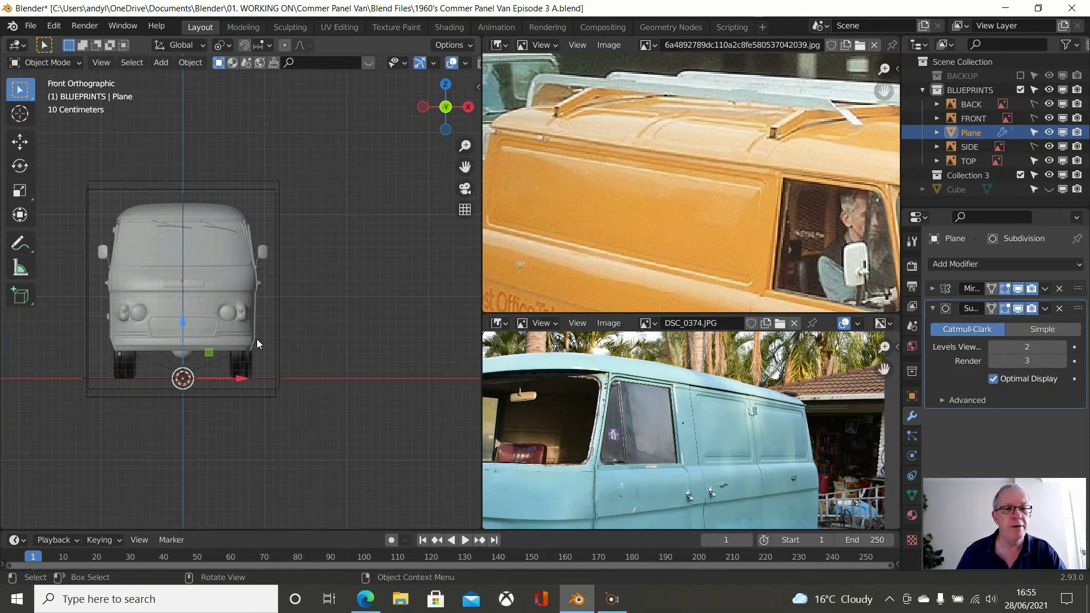
pyautogui.moveTo(258, 335); pyautogui.dragTo(259, 365, button='middle')
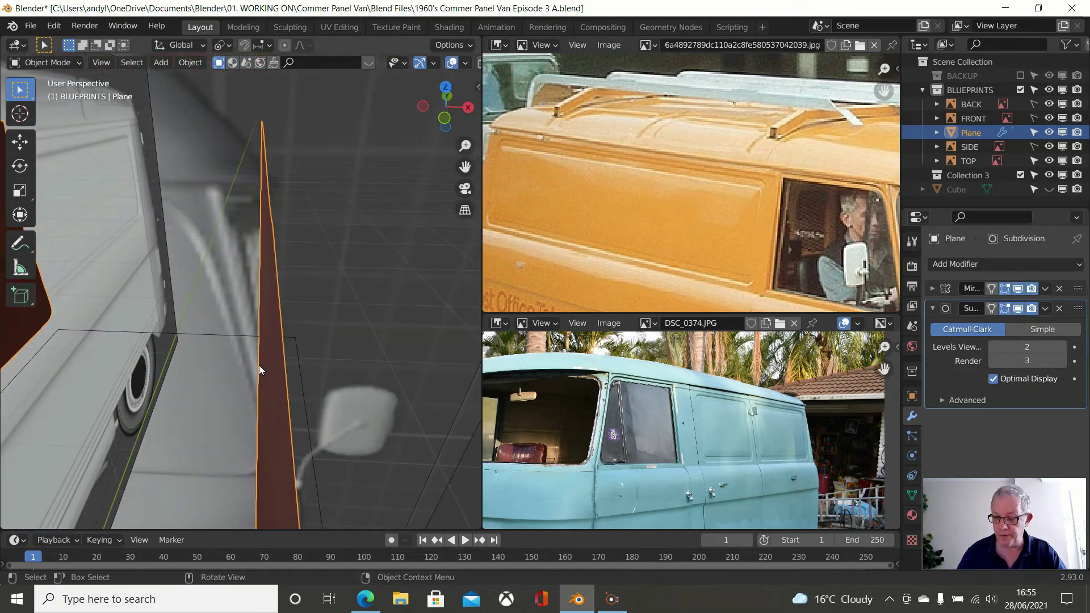
pyautogui.press('KP_7')
pyautogui.scroll(-4, 259, 365)
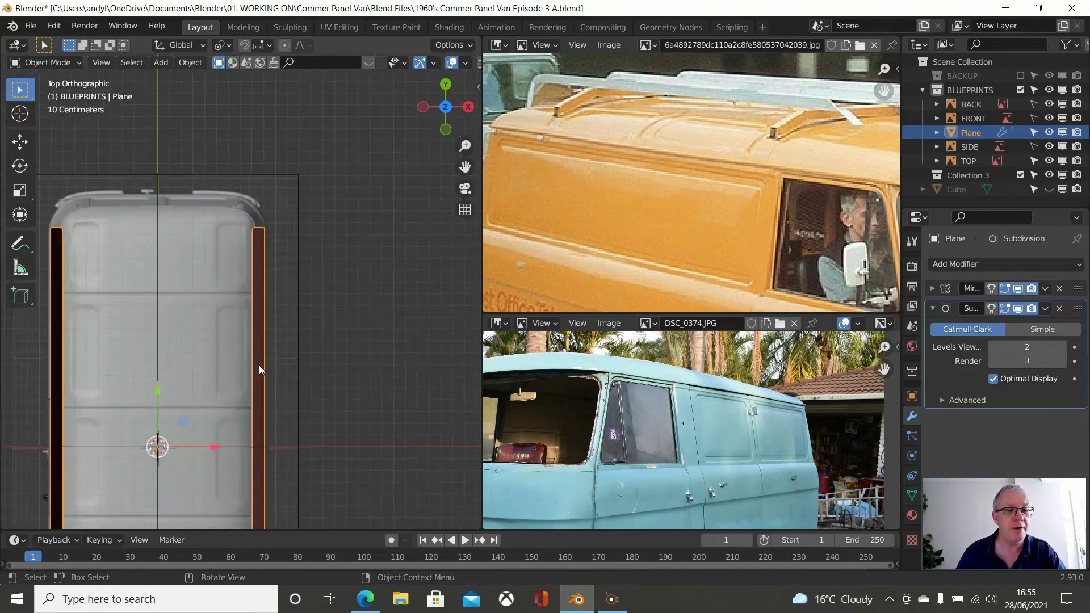
pyautogui.keyDown('shift'); pyautogui.moveTo(259, 358); pyautogui.dragTo(183, 145, button='middle'); pyautogui.keyUp('shift')
pyautogui.scroll(1, 272, 209)
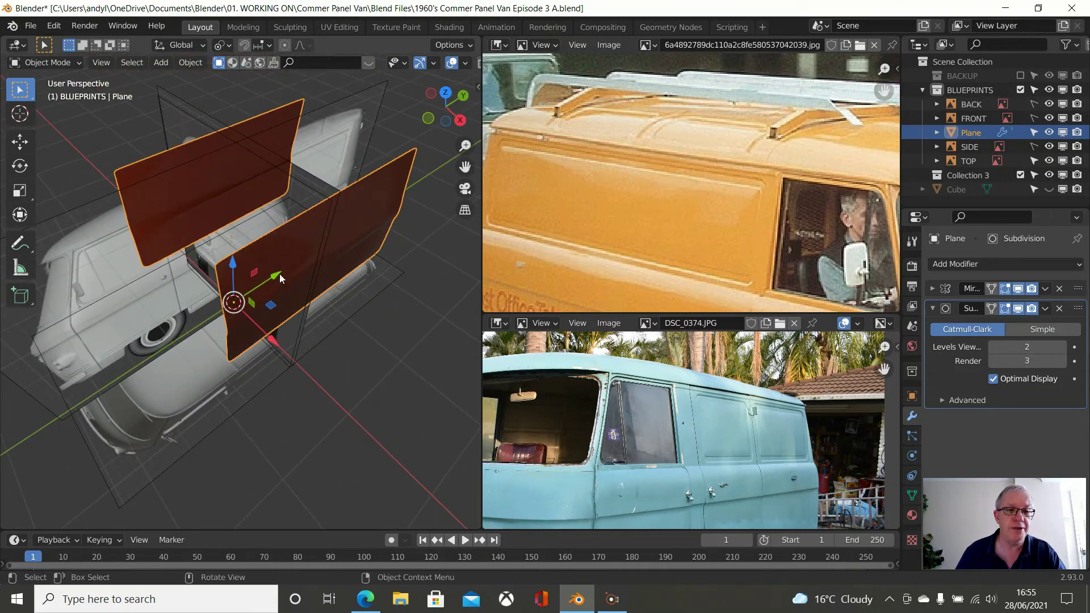
# Return to the right side view and edit the panel mesh in vertex select mode
pyautogui.press('KP_3')
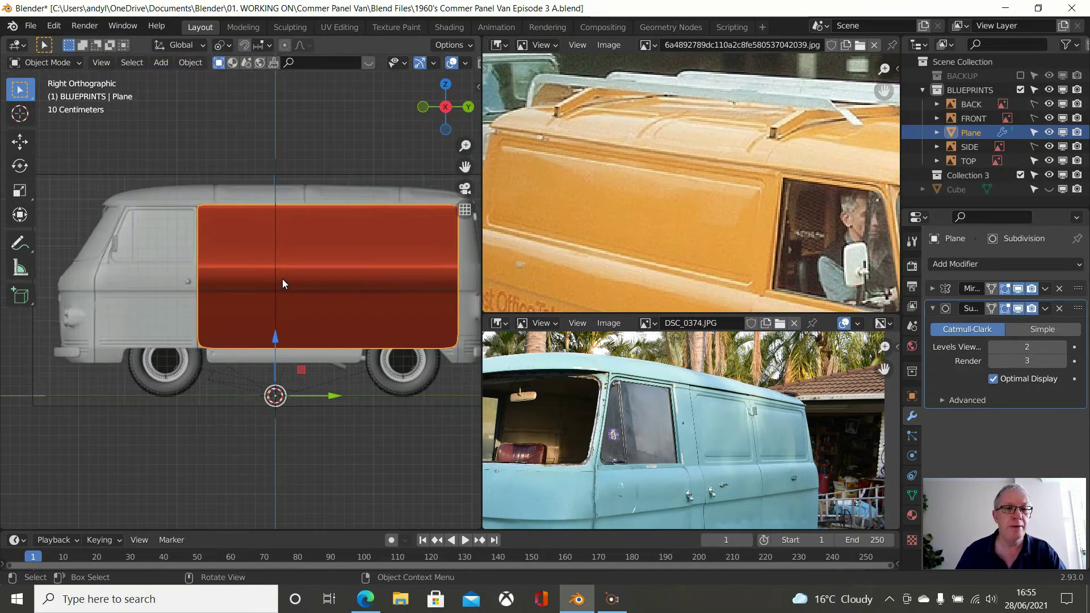
pyautogui.scroll(1, 274, 224)
pyautogui.press('Tab')
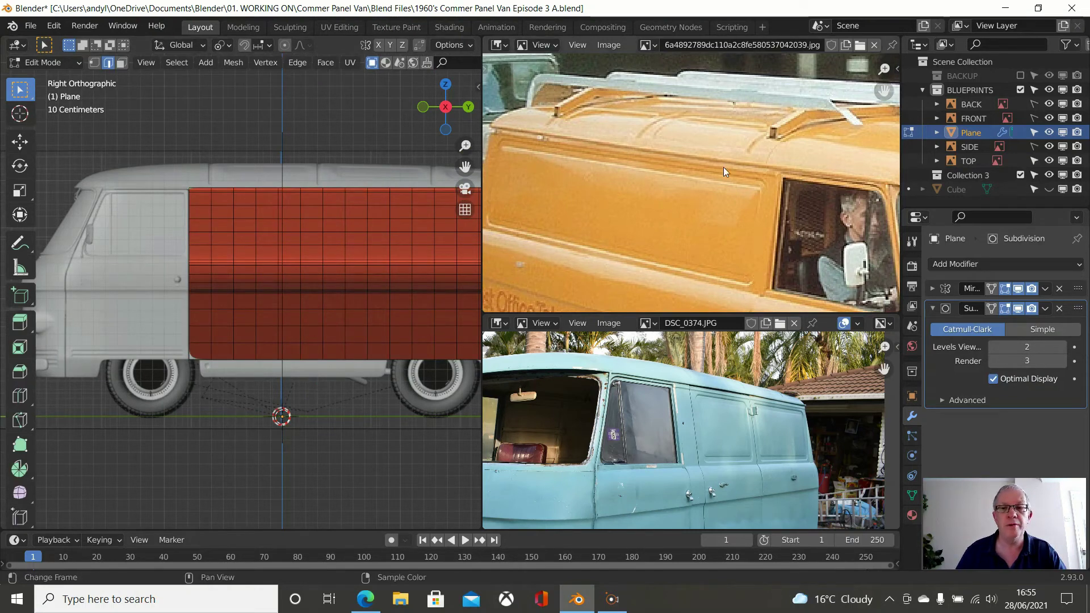
pyautogui.click(94, 63)
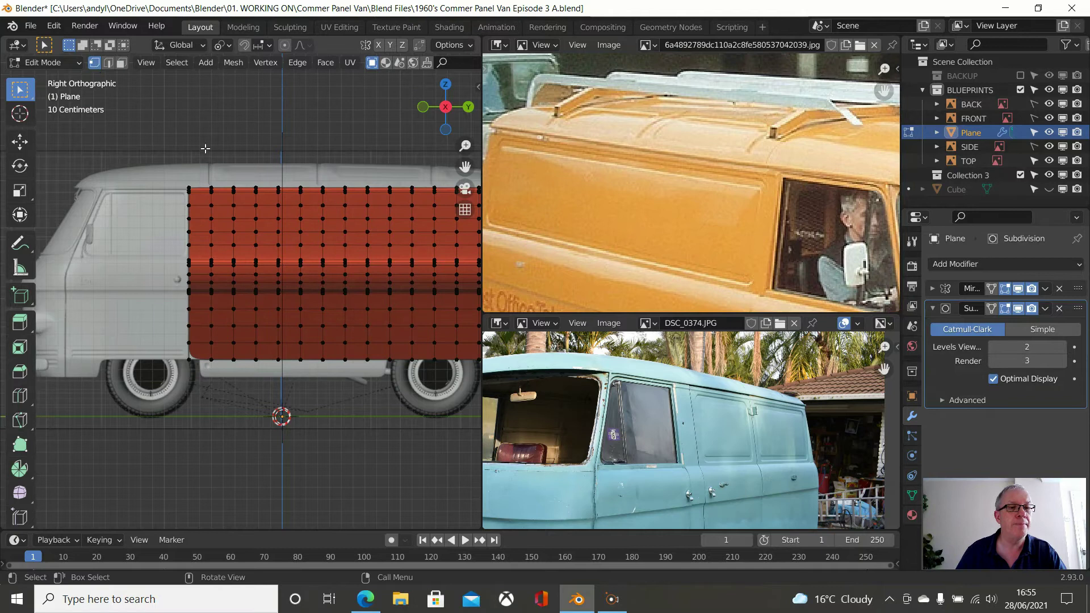
# Widen the 3D viewport over the reference photos and frame the panel's upper front corner in the side view
pyautogui.scroll(4, 237, 164)
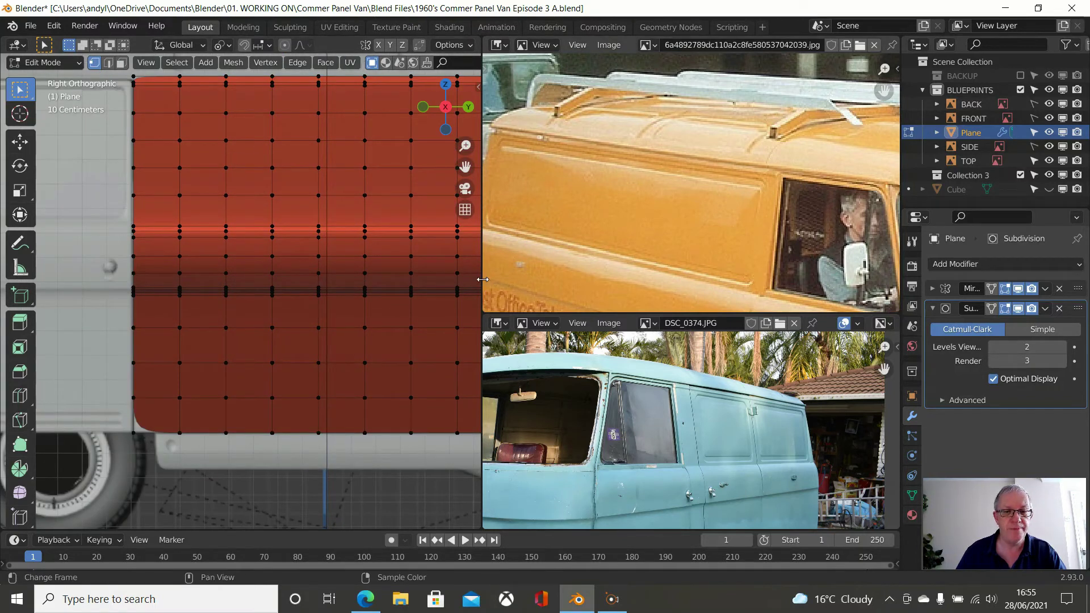
pyautogui.moveTo(481, 279); pyautogui.dragTo(883, 279)
pyautogui.keyDown('shift'); pyautogui.moveTo(644, 268); pyautogui.dragTo(723, 467, button='middle'); pyautogui.keyUp('shift')
pyautogui.keyDown('shift'); pyautogui.moveTo(473, 288); pyautogui.dragTo(413, 464, button='middle'); pyautogui.keyUp('shift')
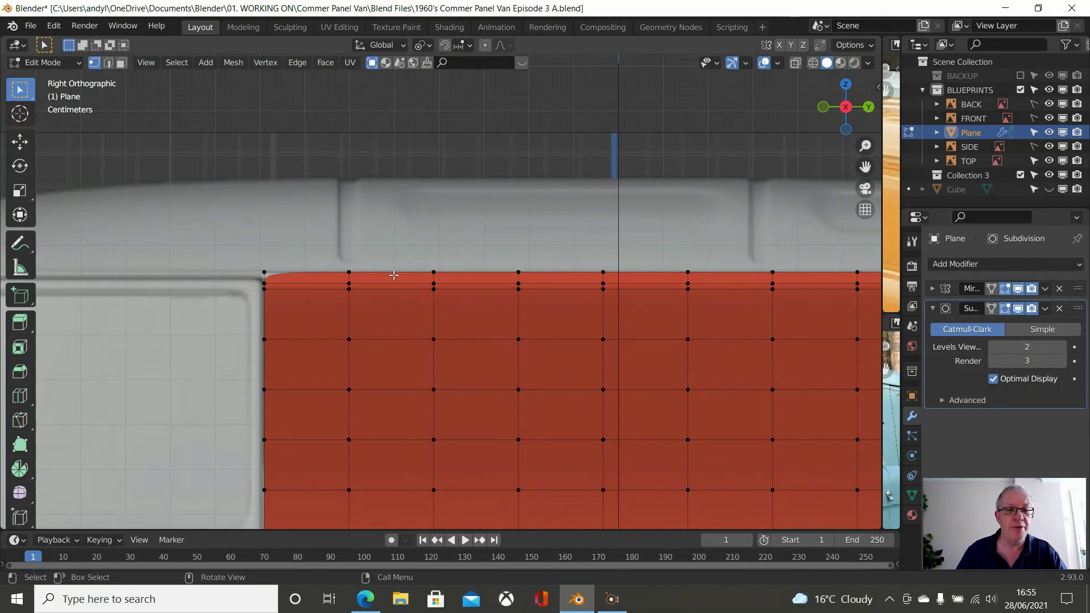
# Nudge the two topmost horizontal edge loops of the side panel slightly along the X axis
pyautogui.keyDown('alt'); pyautogui.click(394, 274); pyautogui.keyUp('alt')
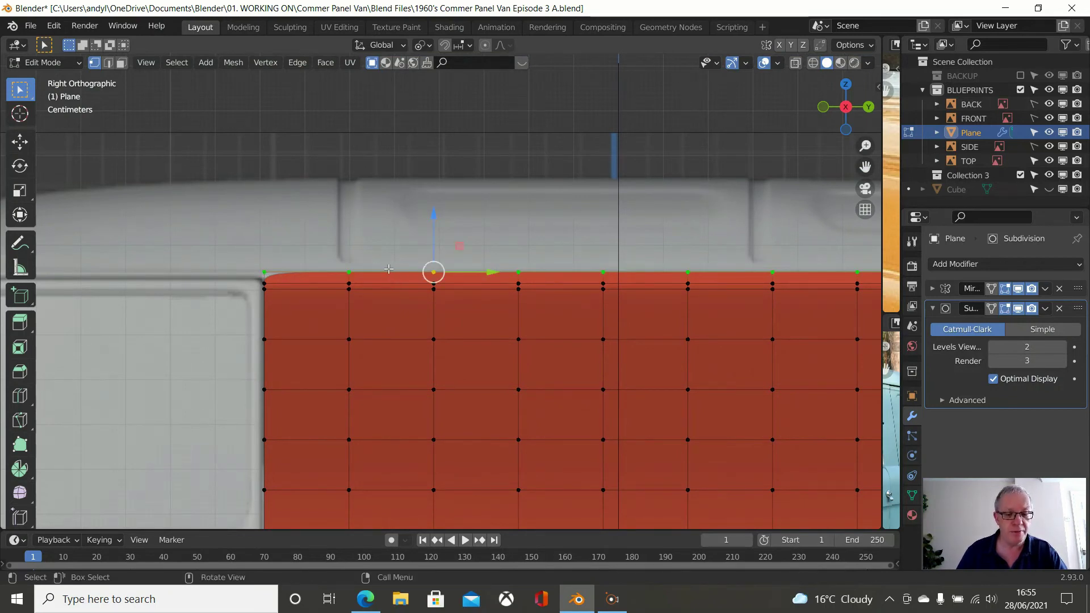
pyautogui.keyDown('alt'); pyautogui.click(389, 270); pyautogui.keyUp('alt')
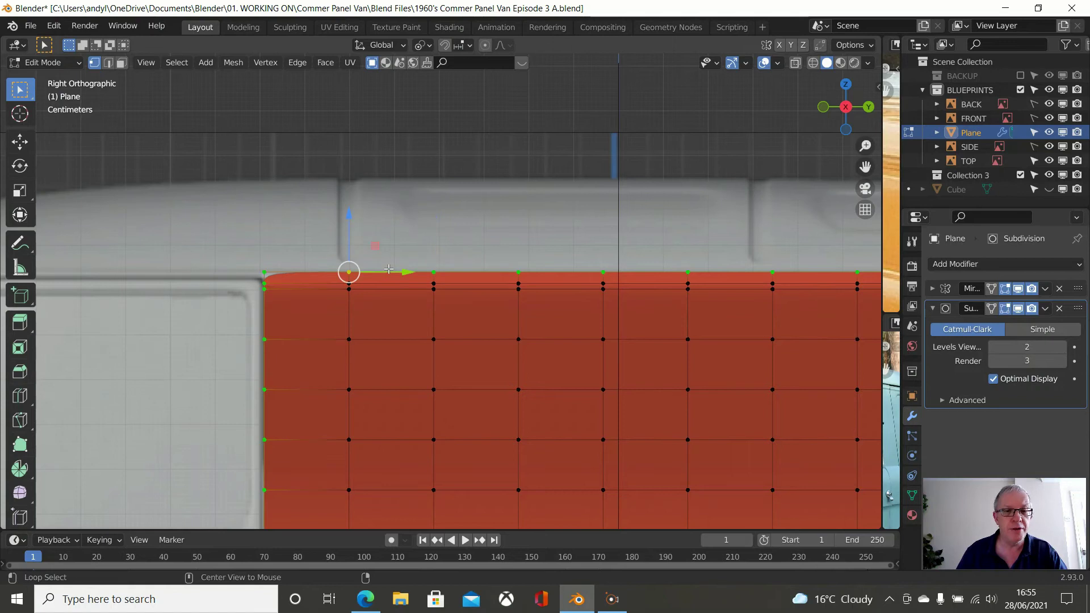
pyautogui.keyDown('alt'); pyautogui.click(483, 270); pyautogui.keyUp('alt')
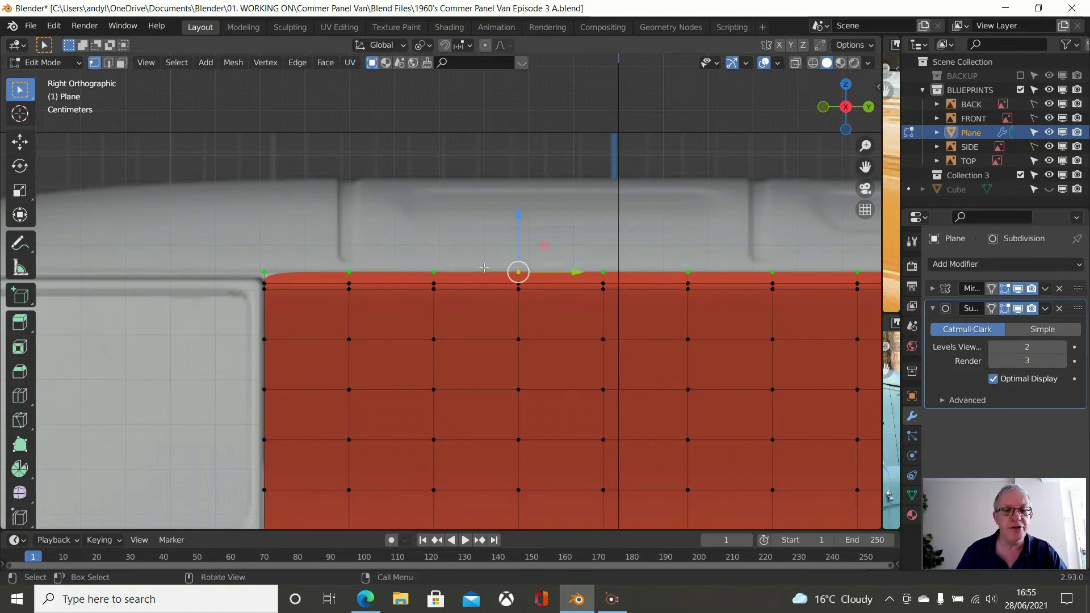
pyautogui.keyDown('alt'); pyautogui.keyDown('shift'); pyautogui.click(418, 285); pyautogui.keyUp('shift'); pyautogui.keyUp('alt')
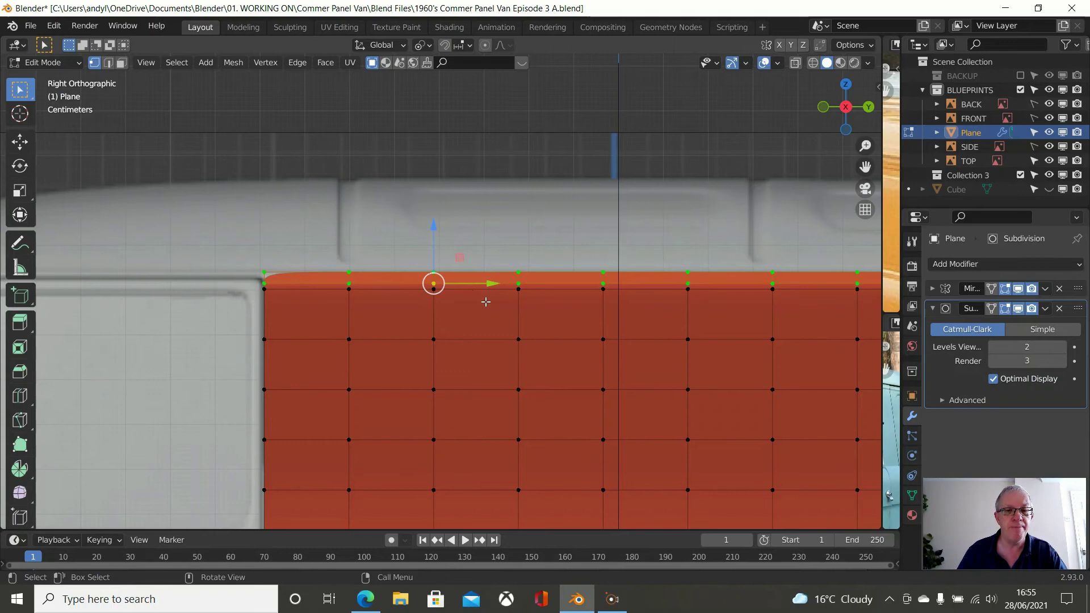
pyautogui.scroll(-3, 485, 302)
pyautogui.moveTo(550, 343)
pyautogui.mouseDown(button='middle')
pyautogui.moveTo(674, 358)
pyautogui.moveTo(550, 336)
pyautogui.mouseUp(button='middle')
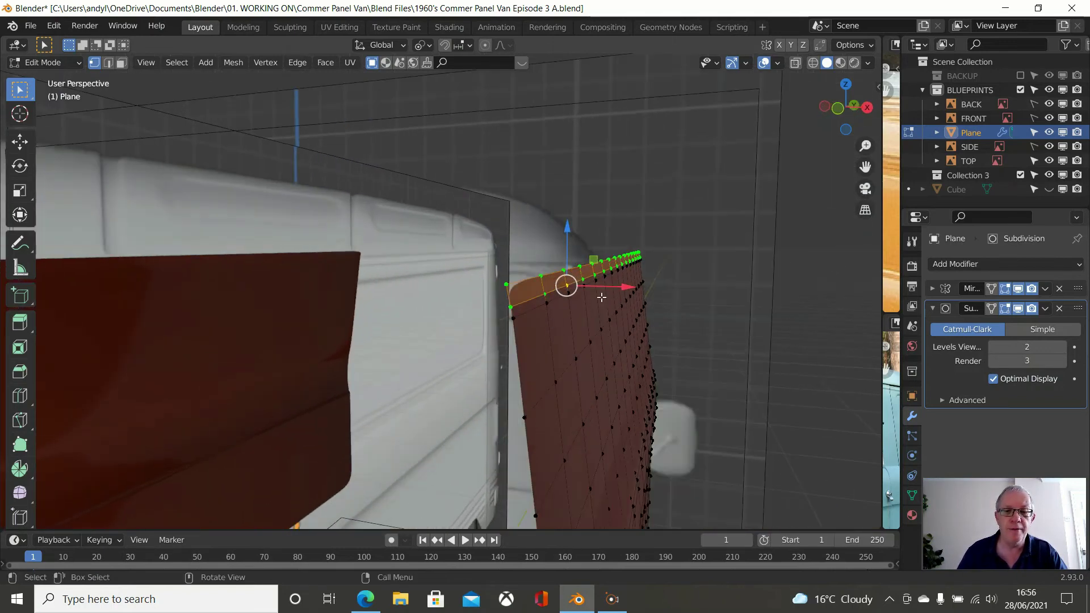
pyautogui.moveTo(602, 297); pyautogui.dragTo(578, 309, button='middle')
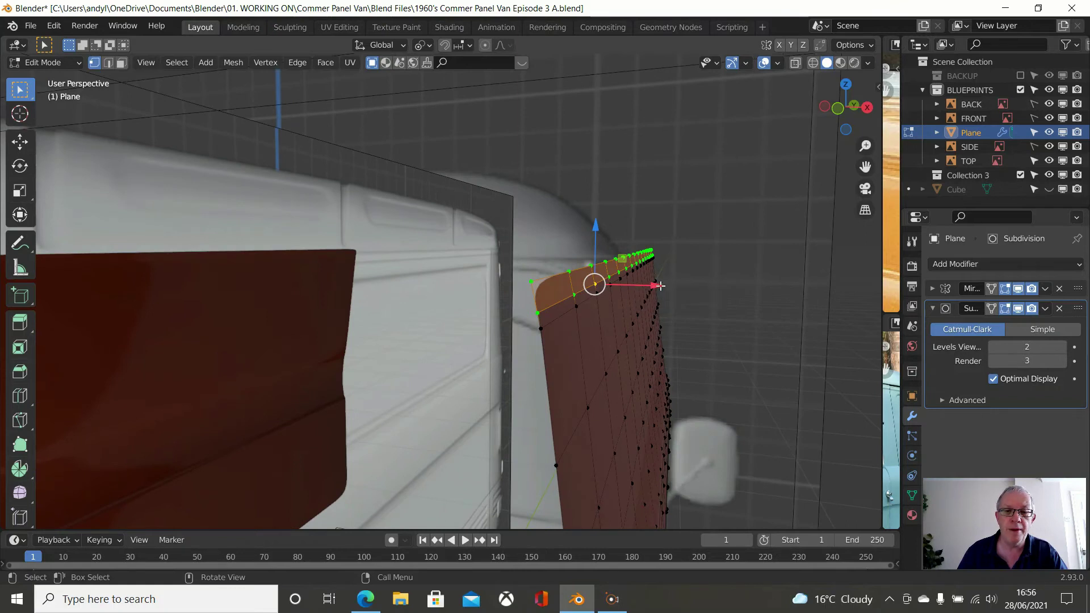
pyautogui.moveTo(654, 286); pyautogui.dragTo(656, 285)
pyautogui.moveTo(656, 285); pyautogui.dragTo(441, 312, button='middle')
# Check the panel's smoothed top edge in Object Mode, return to editing, and disable the Subdivision modifier's viewport display
pyautogui.press('Tab')
pyautogui.press('Tab')
pyautogui.press('Tab')
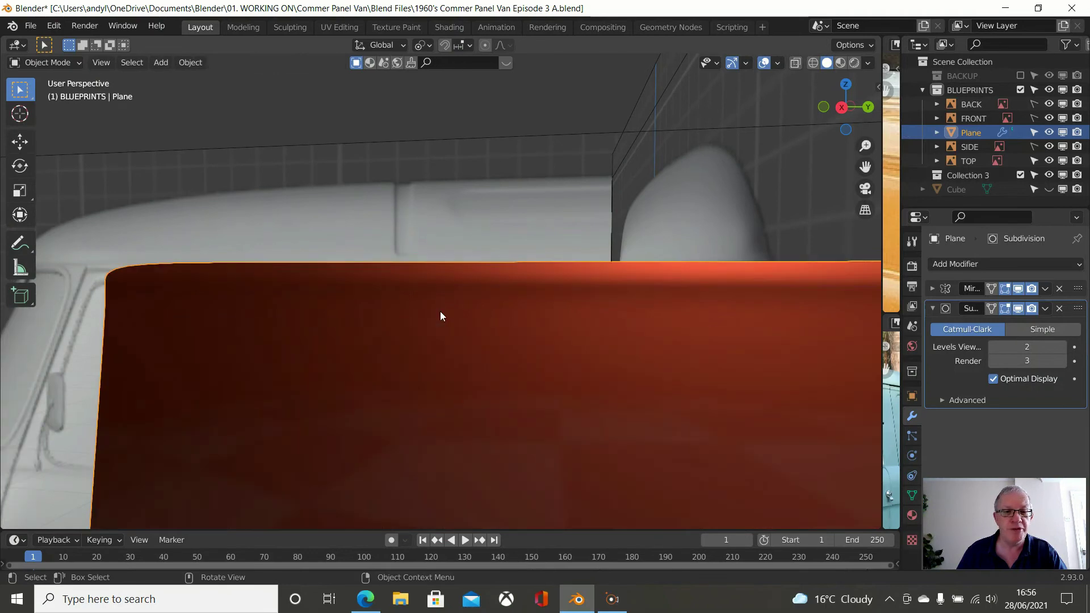
pyautogui.press('Tab')
pyautogui.scroll(-2, 491, 329)
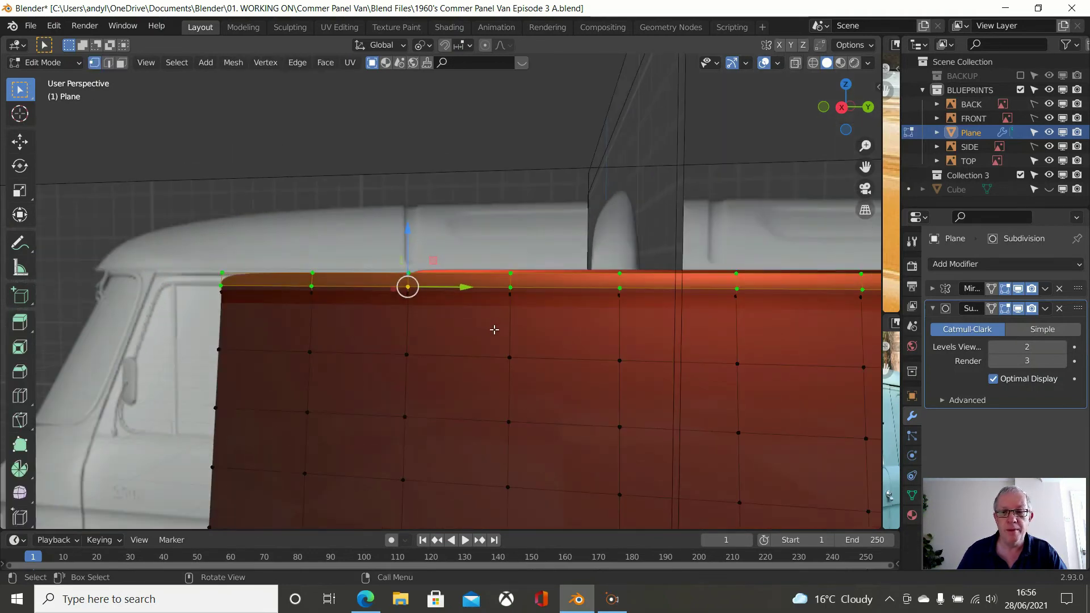
pyautogui.click(1018, 309)
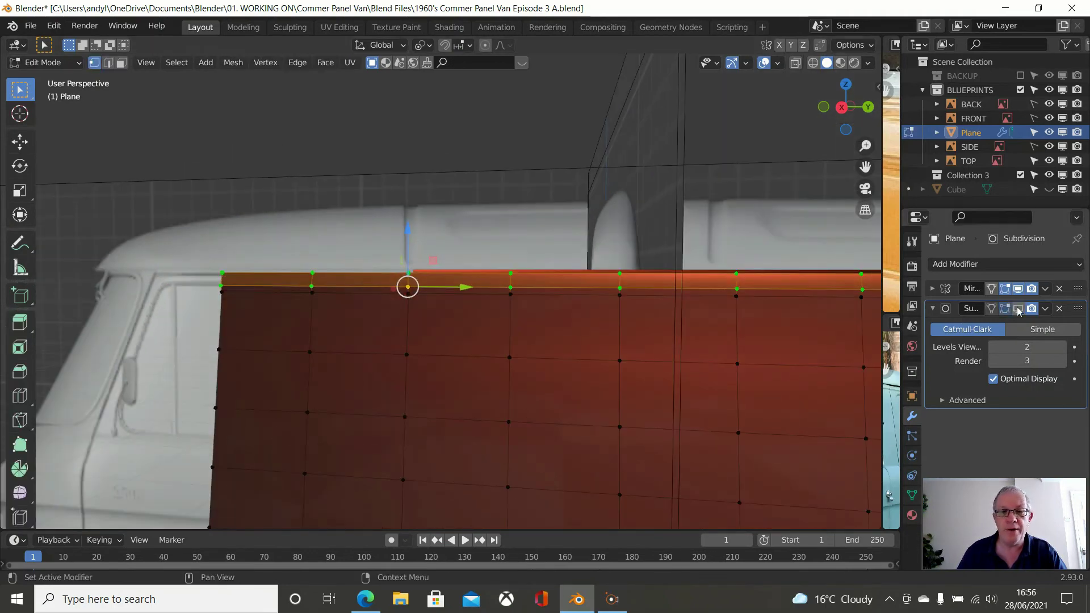
# Add a horizontal loop cut between the second and third edge loops below the panel's top edge and inspect it in Object Mode
pyautogui.moveTo(557, 319)
pyautogui.mouseDown(button='middle')
pyautogui.moveTo(532, 282)
pyautogui.moveTo(606, 302)
pyautogui.mouseUp(button='middle')
pyautogui.moveTo(479, 302); pyautogui.dragTo(391, 293, button='middle')
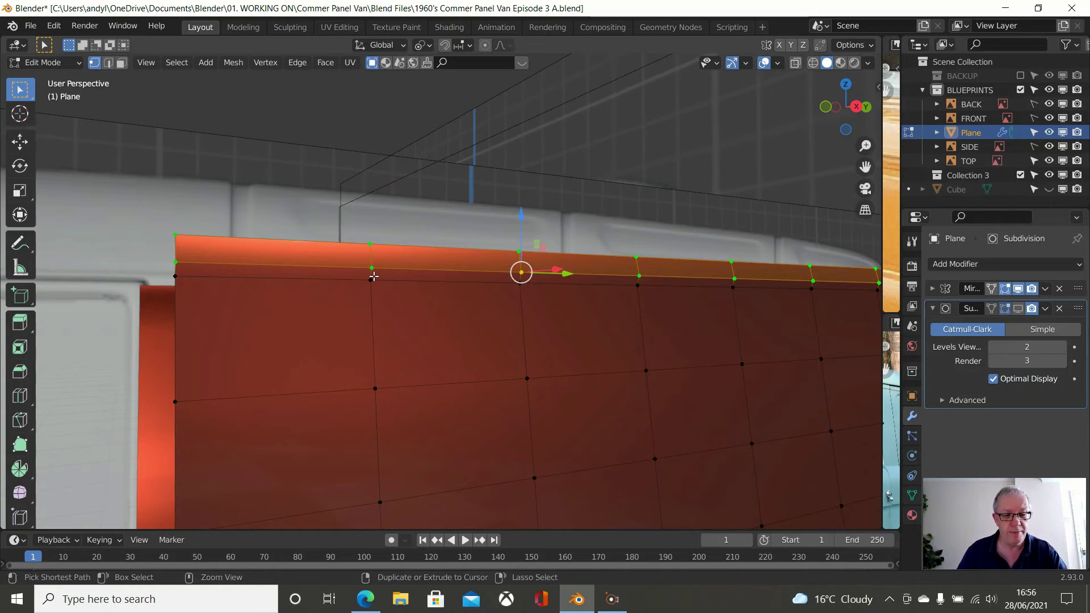
pyautogui.hotkey('ctrl', 'r')
pyautogui.click(372, 276)
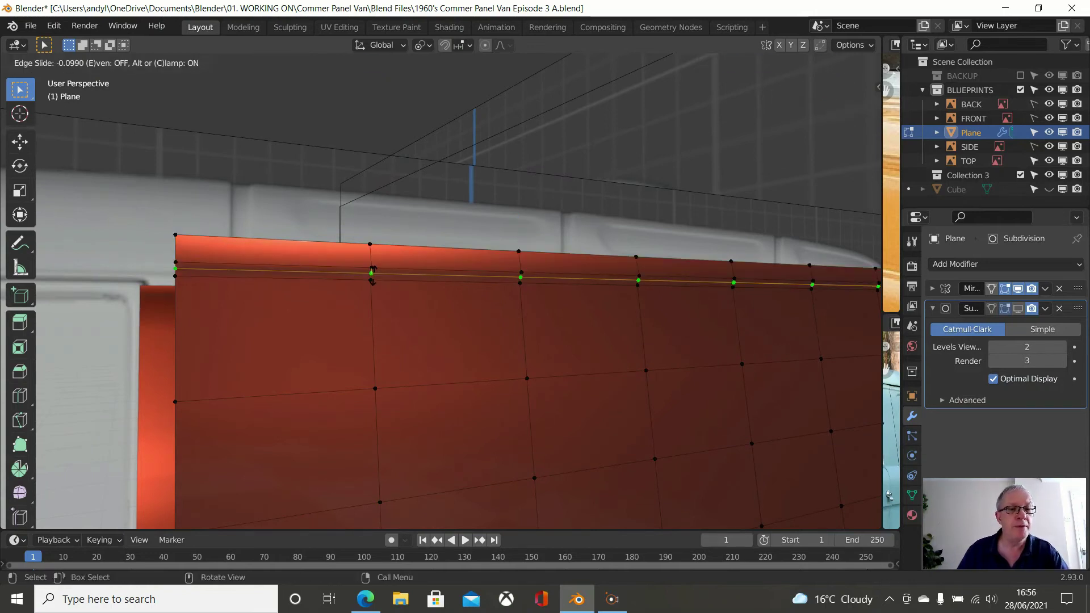
pyautogui.click(373, 276)
pyautogui.scroll(-3, 397, 289)
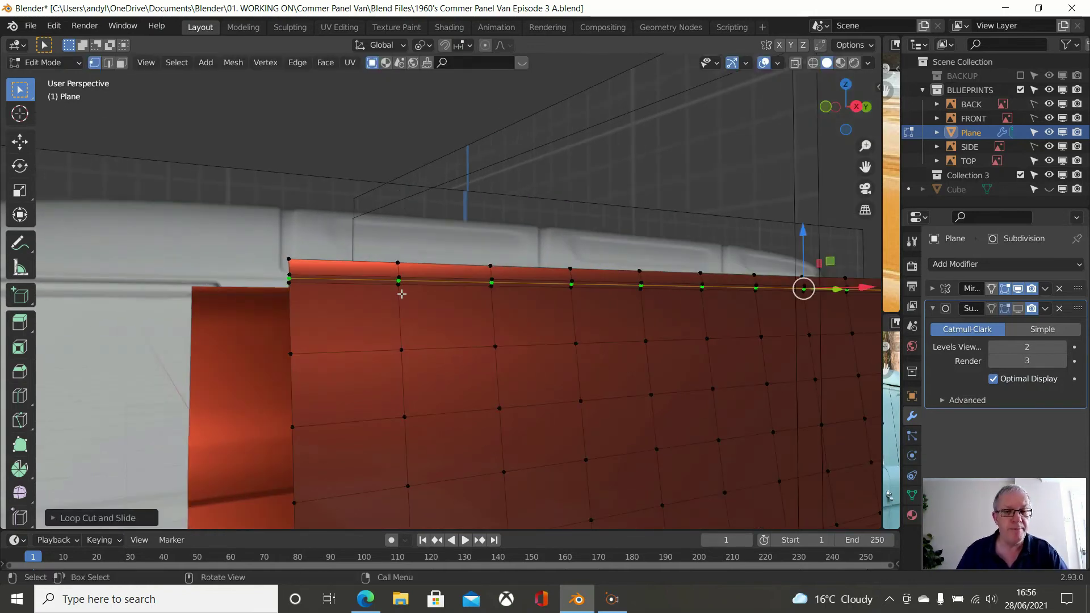
pyautogui.press('Tab')
pyautogui.moveTo(401, 295); pyautogui.dragTo(618, 312, button='middle')
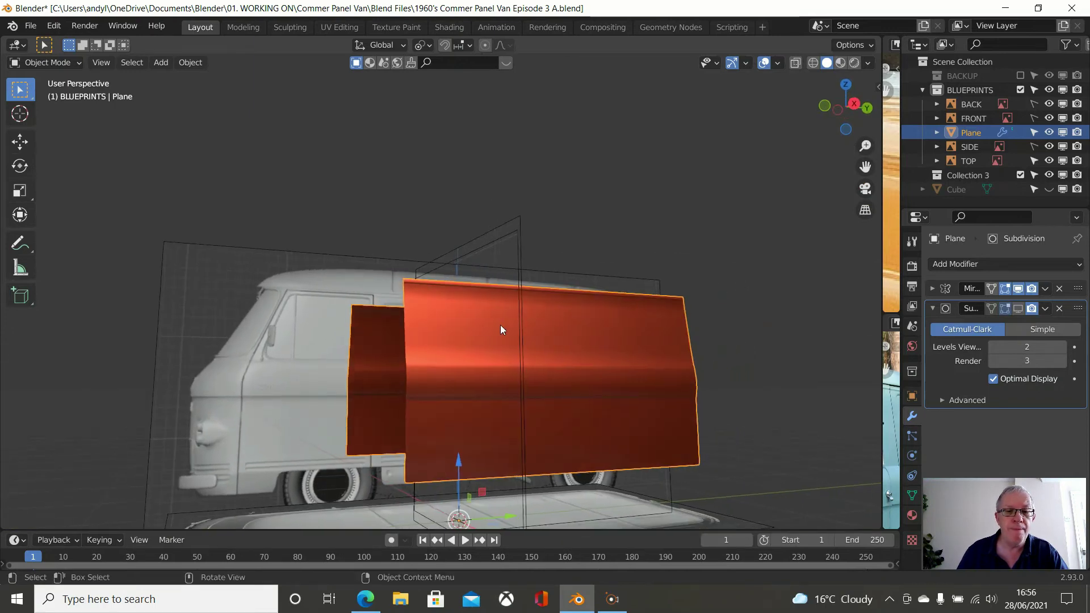
pyautogui.scroll(4, 474, 339)
pyautogui.moveTo(475, 338); pyautogui.dragTo(501, 379, button='middle')
# Dissolve the four widely spaced horizontal edge loops between the panel's top strip and the body crease
pyautogui.press('Tab')
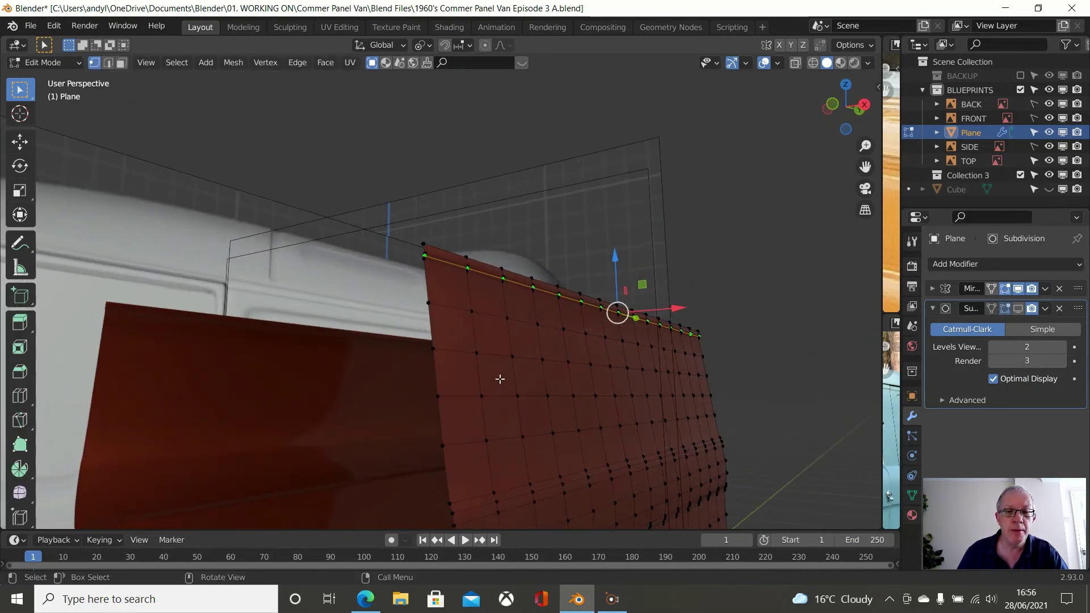
pyautogui.moveTo(476, 337)
pyautogui.mouseDown(button='middle')
pyautogui.moveTo(470, 349)
pyautogui.moveTo(493, 337)
pyautogui.mouseUp(button='middle')
pyautogui.keyDown('alt'); pyautogui.click(477, 319); pyautogui.keyUp('alt')
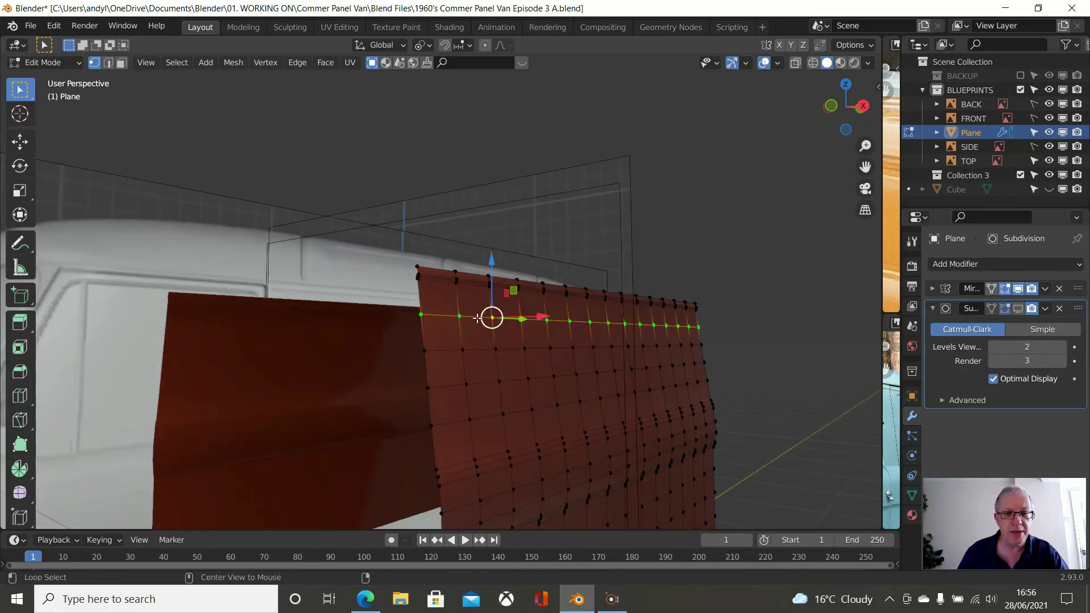
pyautogui.click(107, 65)
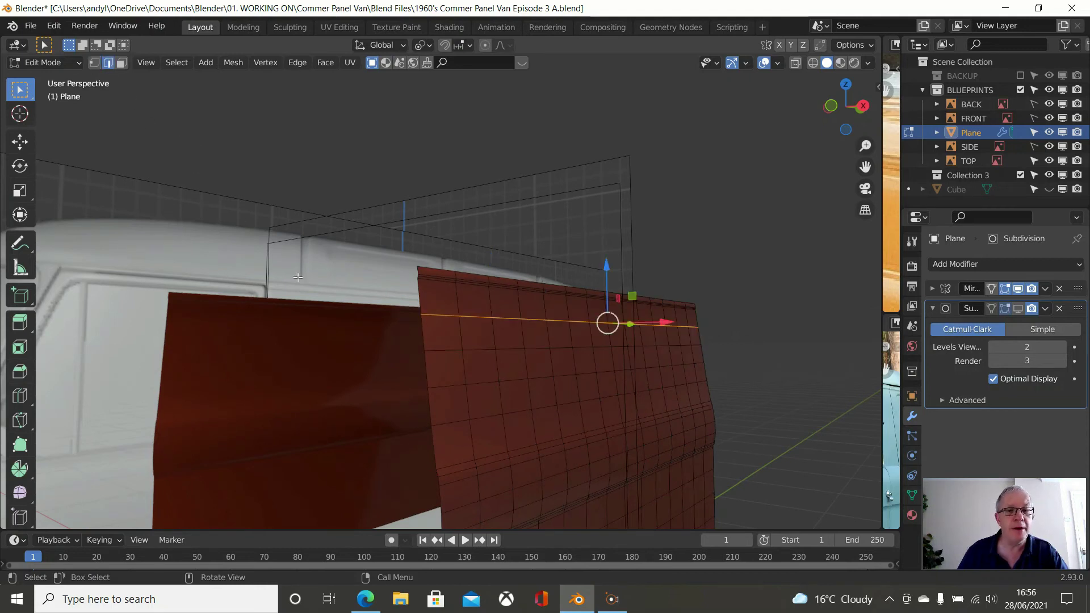
pyautogui.keyDown('alt'); pyautogui.keyDown('shift'); pyautogui.click(487, 348); pyautogui.keyUp('shift'); pyautogui.keyUp('alt')
pyautogui.keyDown('alt'); pyautogui.keyDown('shift'); pyautogui.click(490, 379); pyautogui.keyUp('shift'); pyautogui.keyUp('alt')
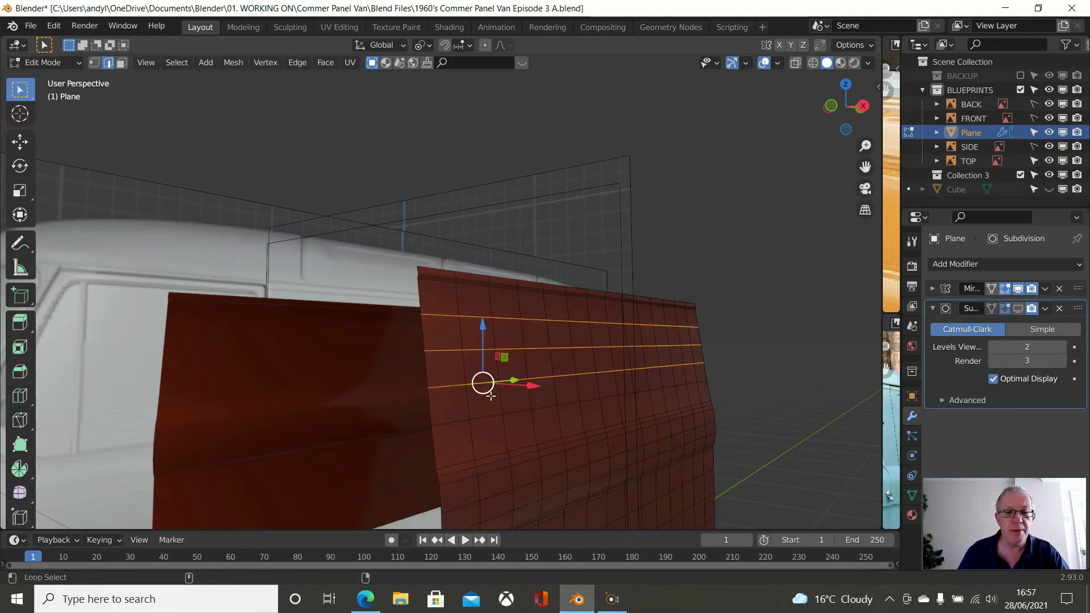
pyautogui.keyDown('alt'); pyautogui.keyDown('shift'); pyautogui.click(490, 416); pyautogui.keyUp('shift'); pyautogui.keyUp('alt')
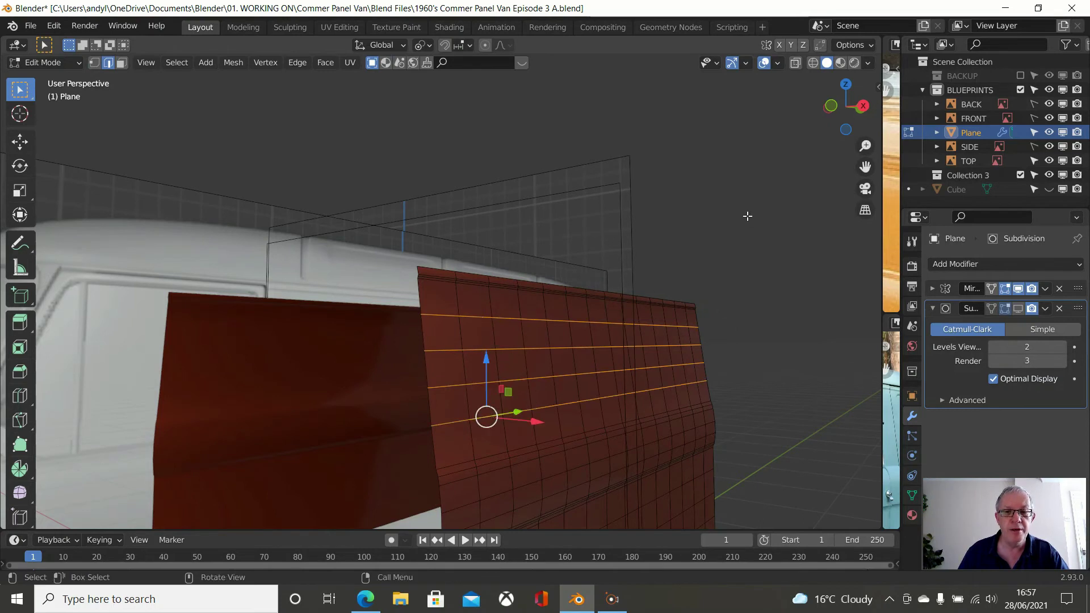
pyautogui.rightClick(747, 215)
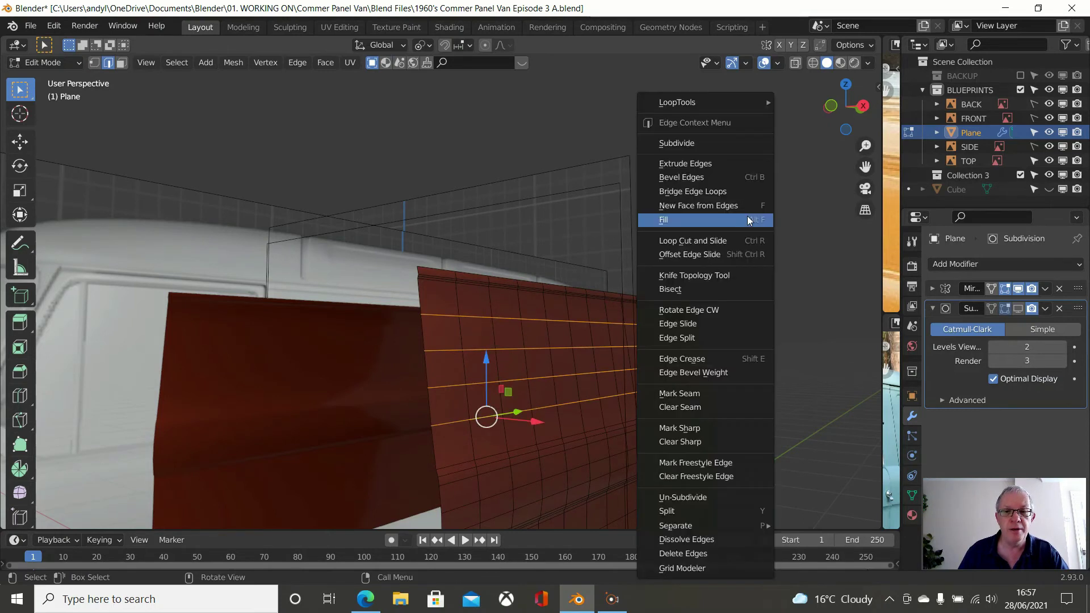
pyautogui.click(707, 289)
pyautogui.press('x')
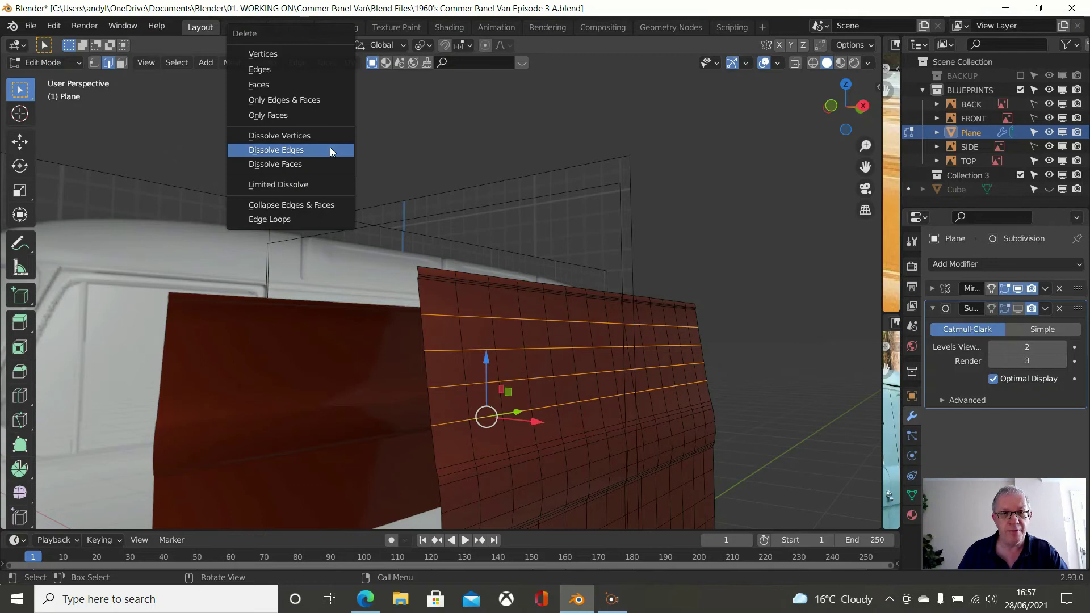
pyautogui.click(331, 150)
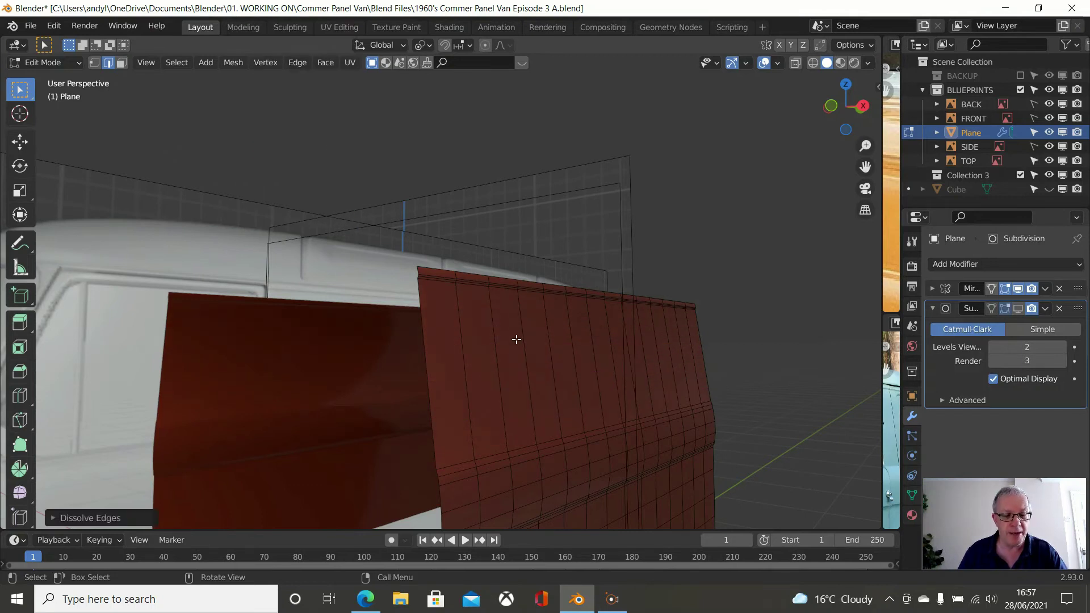
# Add four evenly spaced horizontal loop cuts between the top strip and the body crease, and check the panel in Object Mode
pyautogui.hotkey('ctrl', 'r')
pyautogui.scroll(3, 516, 339)
pyautogui.click(516, 339)
pyautogui.click(517, 340)
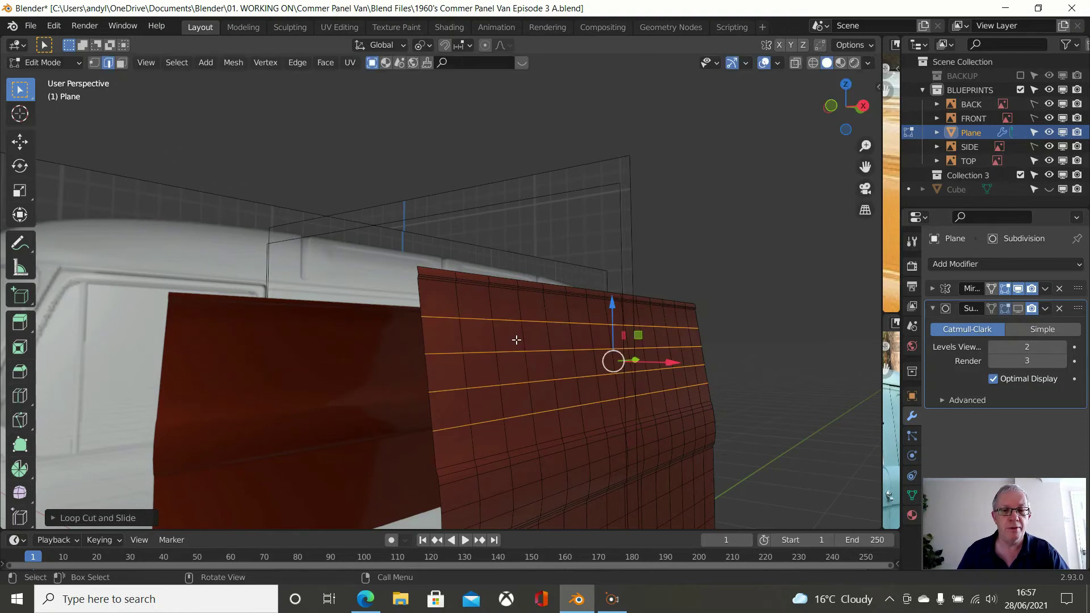
pyautogui.press('Tab')
pyautogui.moveTo(641, 230); pyautogui.dragTo(557, 217, button='middle')
# Slide the lowest of the four new edge loops down to the body crease, and readjust it back up along the panel
pyautogui.press('Tab')
pyautogui.moveTo(504, 409); pyautogui.dragTo(518, 365, button='middle')
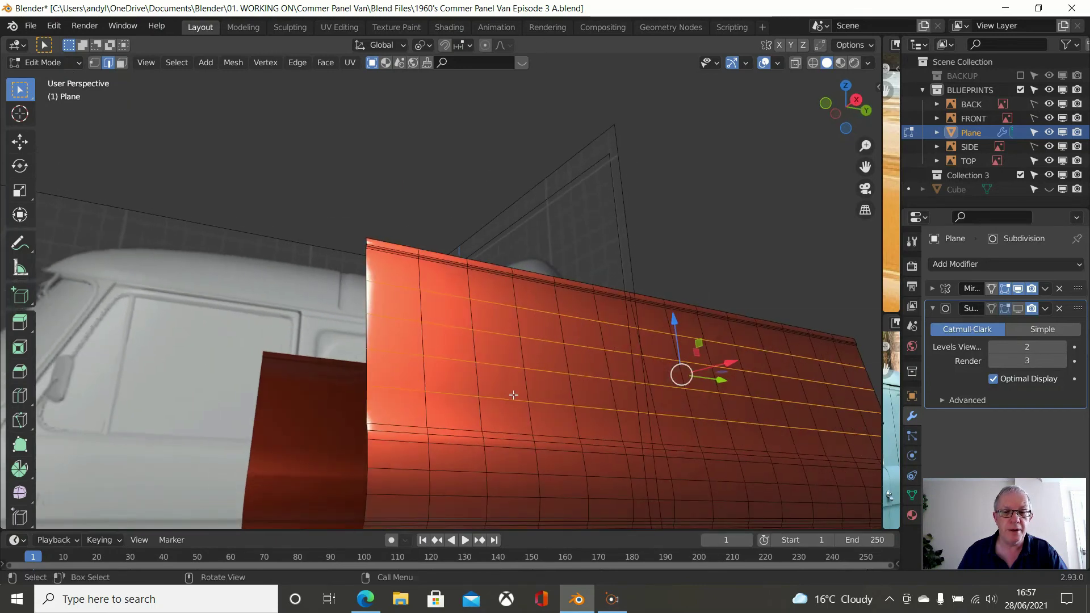
pyautogui.keyDown('alt'); pyautogui.click(513, 399); pyautogui.keyUp('alt')
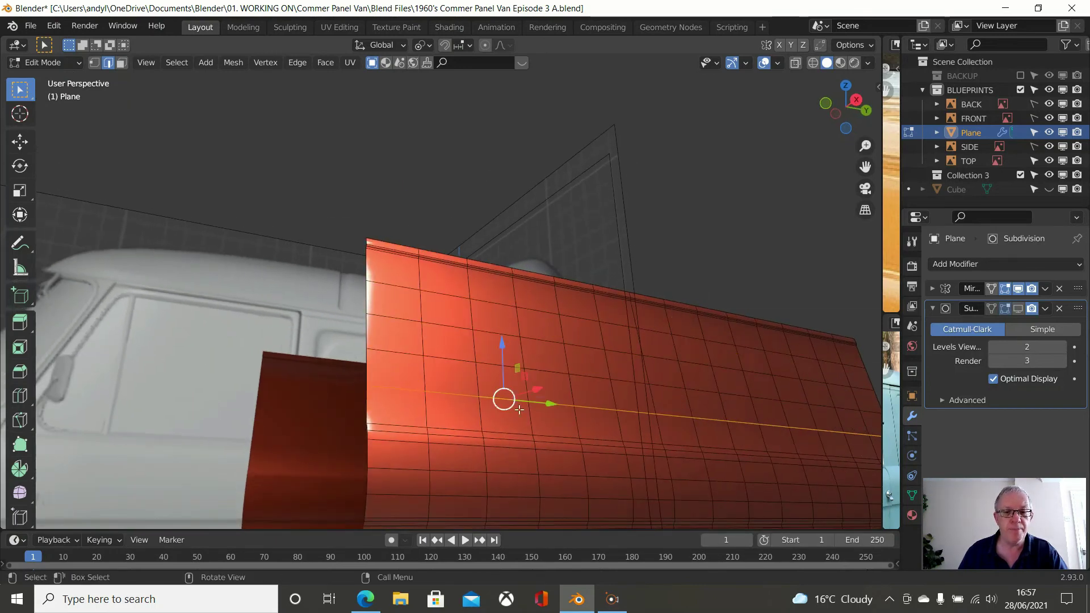
pyautogui.press('g')
pyautogui.press('g')
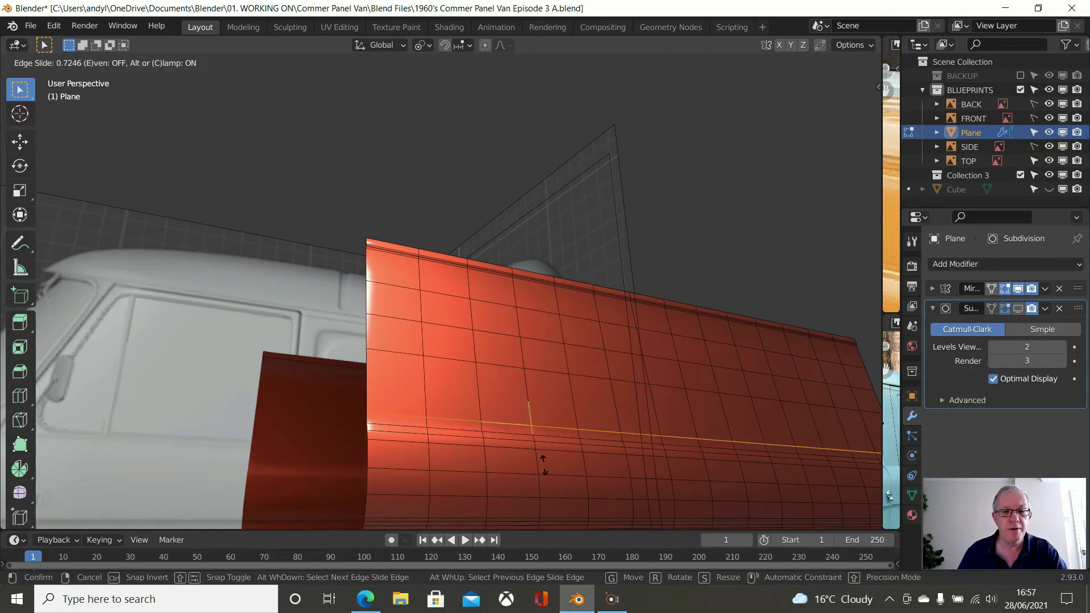
pyautogui.click(544, 472)
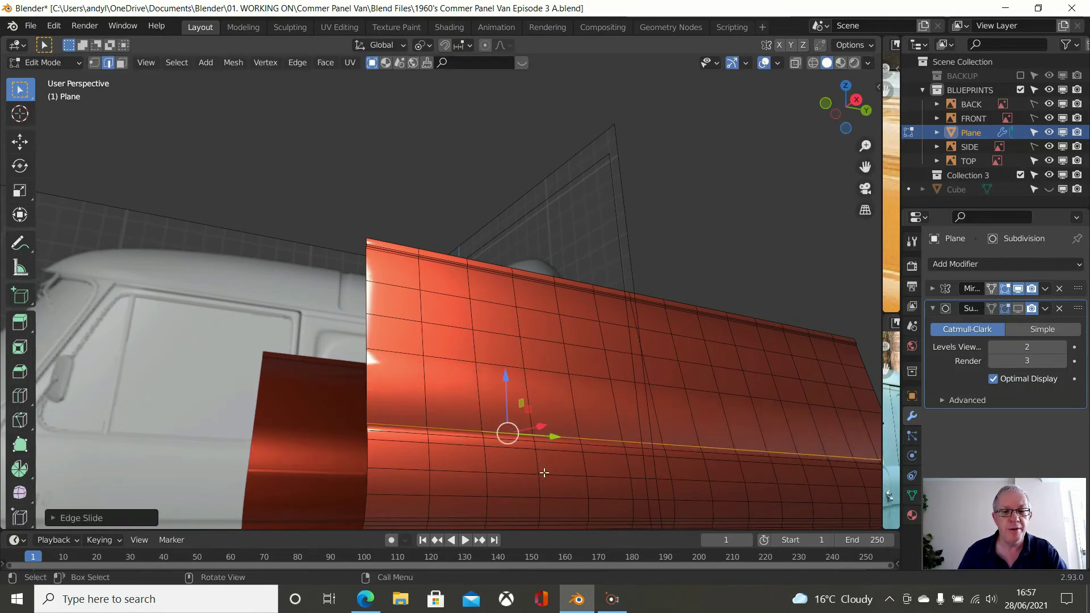
pyautogui.press('g')
pyautogui.press('g')
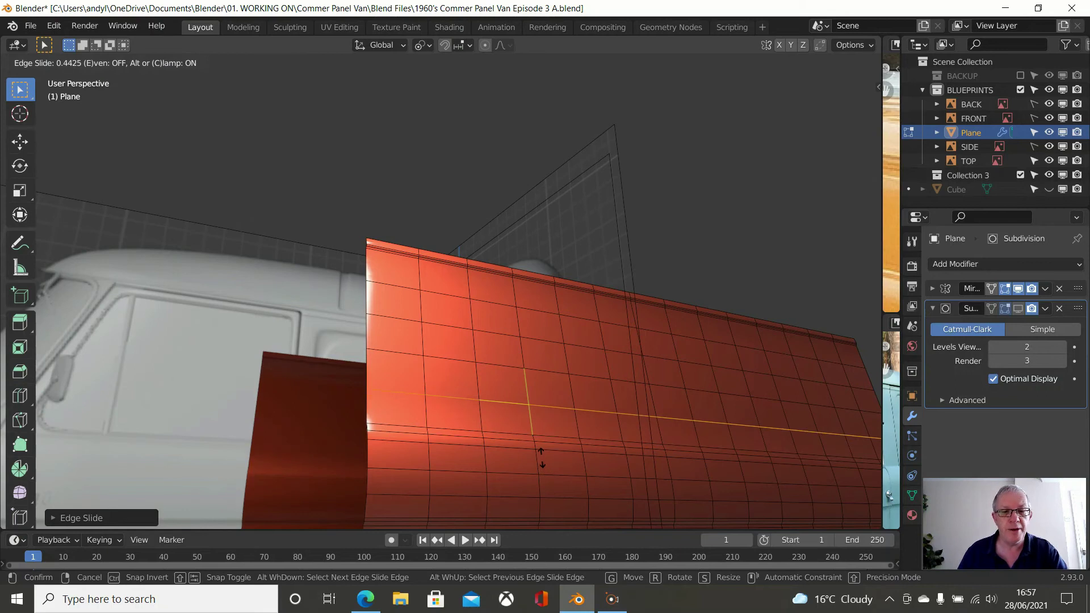
pyautogui.click(541, 457)
pyautogui.moveTo(543, 454); pyautogui.dragTo(508, 433, button='middle')
# Return to Object Mode, enable the Subdivision modifier's viewport display, and inspect the smoothed side panels in perspective
pyautogui.press('Tab')
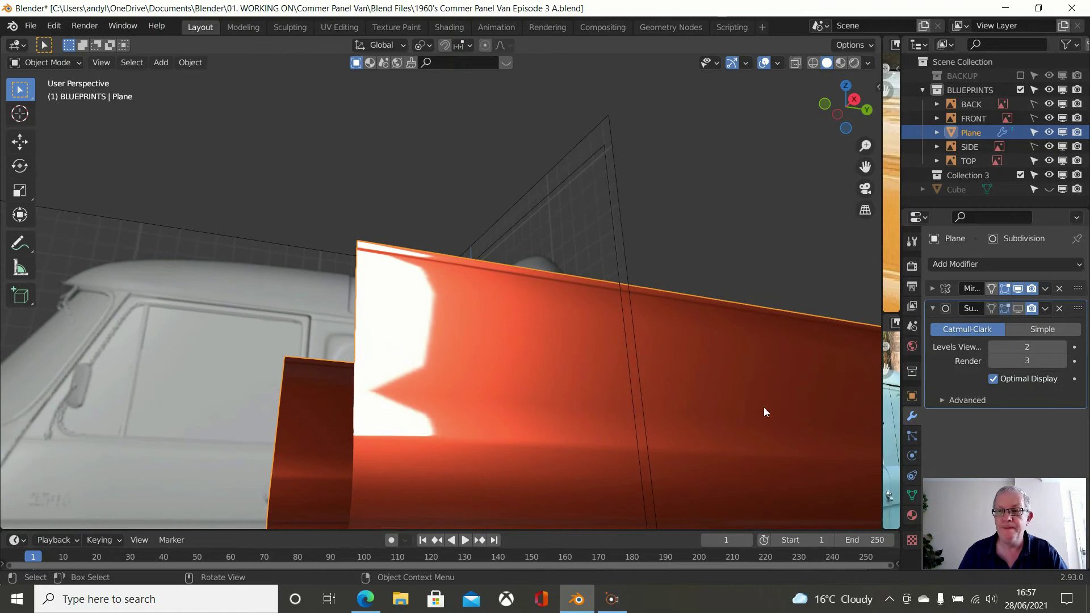
pyautogui.click(1020, 308)
pyautogui.moveTo(628, 357); pyautogui.dragTo(687, 390, button='middle')
pyautogui.scroll(-4, 466, 387)
pyautogui.moveTo(608, 392)
pyautogui.mouseDown(button='middle')
pyautogui.moveTo(676, 390)
pyautogui.moveTo(590, 396)
pyautogui.mouseUp(button='middle')
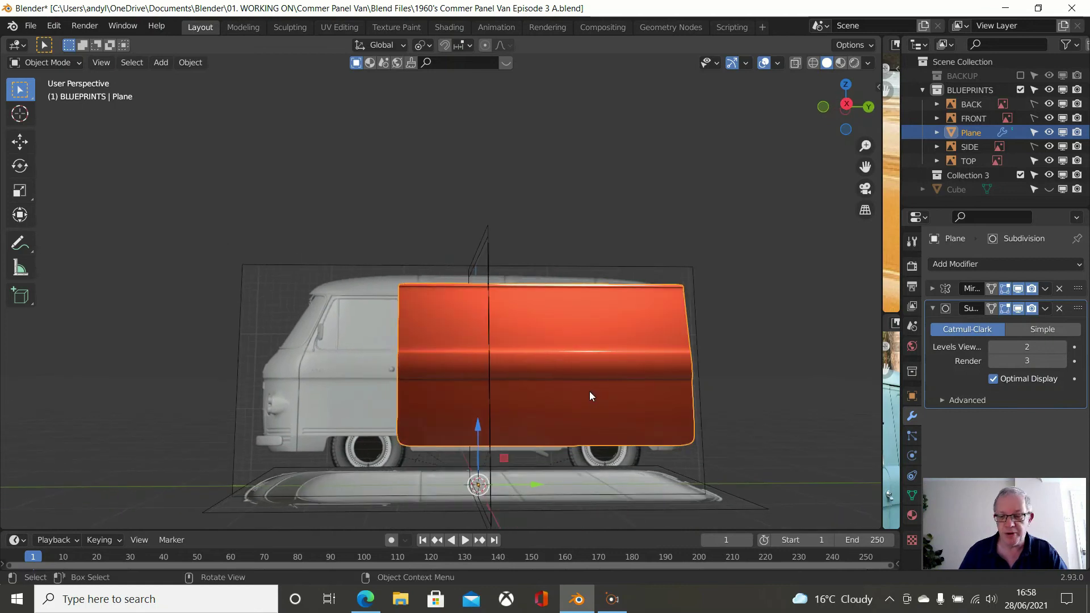
# Examine the smoothed panel's corners, edges and body crease against the side blueprint in the right orthographic view
pyautogui.press('KP_3')
pyautogui.scroll(3, 590, 396)
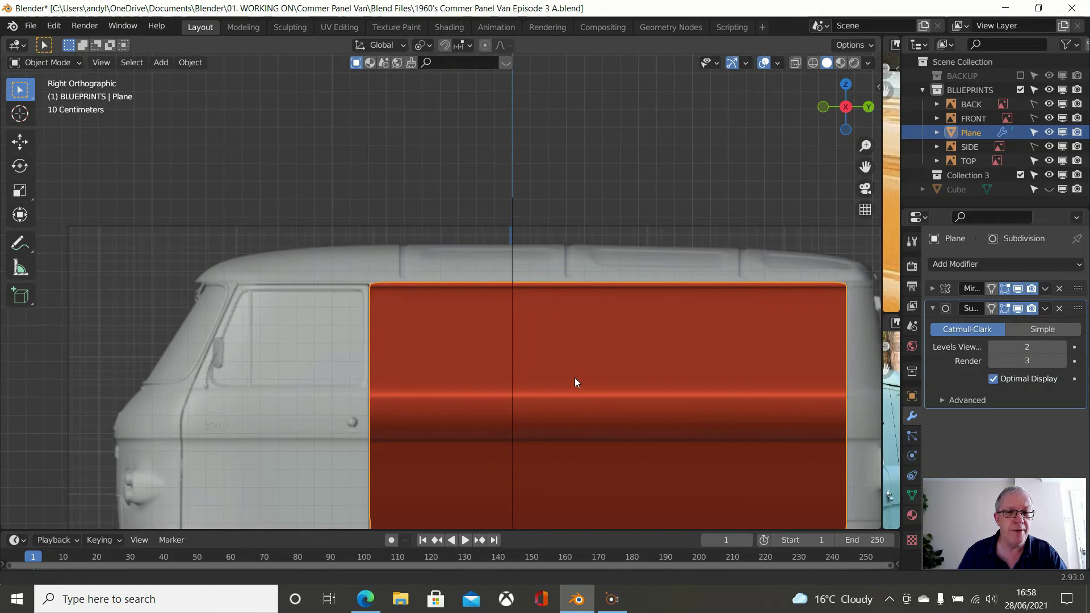
pyautogui.scroll(2, 574, 377)
pyautogui.scroll(2, 483, 282)
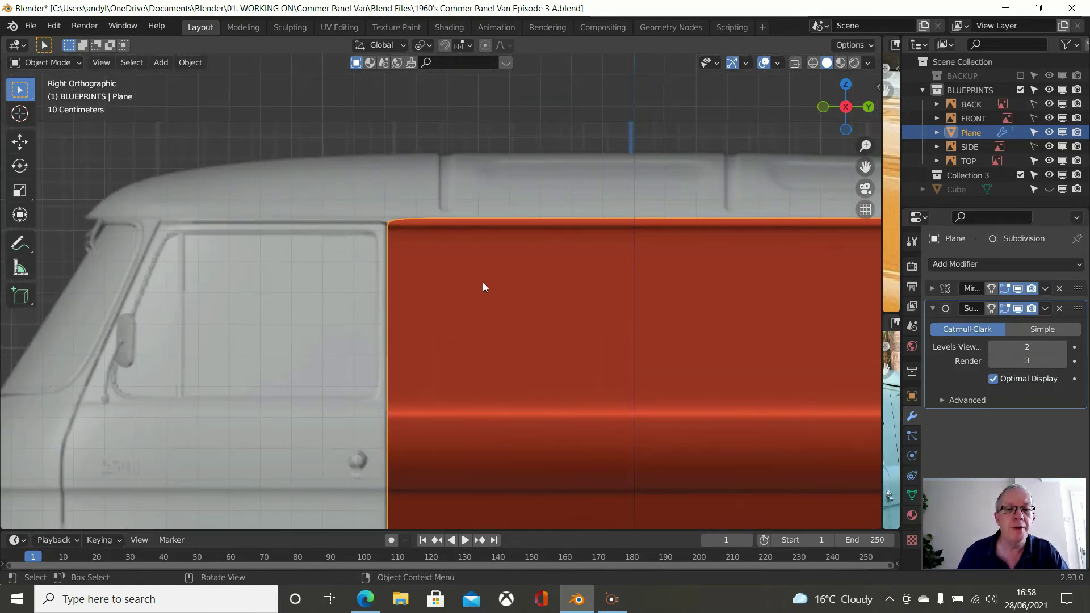
pyautogui.keyDown('shift'); pyautogui.moveTo(483, 288); pyautogui.dragTo(40, 246, button='middle'); pyautogui.keyUp('shift')
pyautogui.scroll(-4, 73, 250)
pyautogui.keyDown('shift'); pyautogui.moveTo(245, 311); pyautogui.dragTo(382, 251, button='middle'); pyautogui.keyUp('shift')
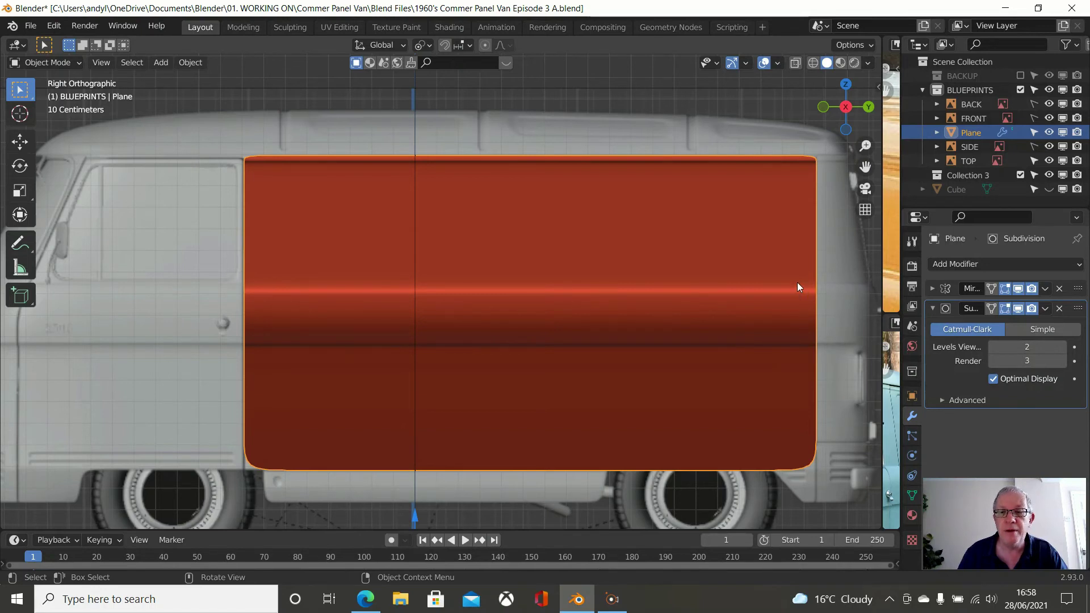
pyautogui.scroll(1, 793, 290)
pyautogui.keyDown('shift'); pyautogui.moveTo(792, 287); pyautogui.dragTo(696, 278, button='middle'); pyautogui.keyUp('shift')
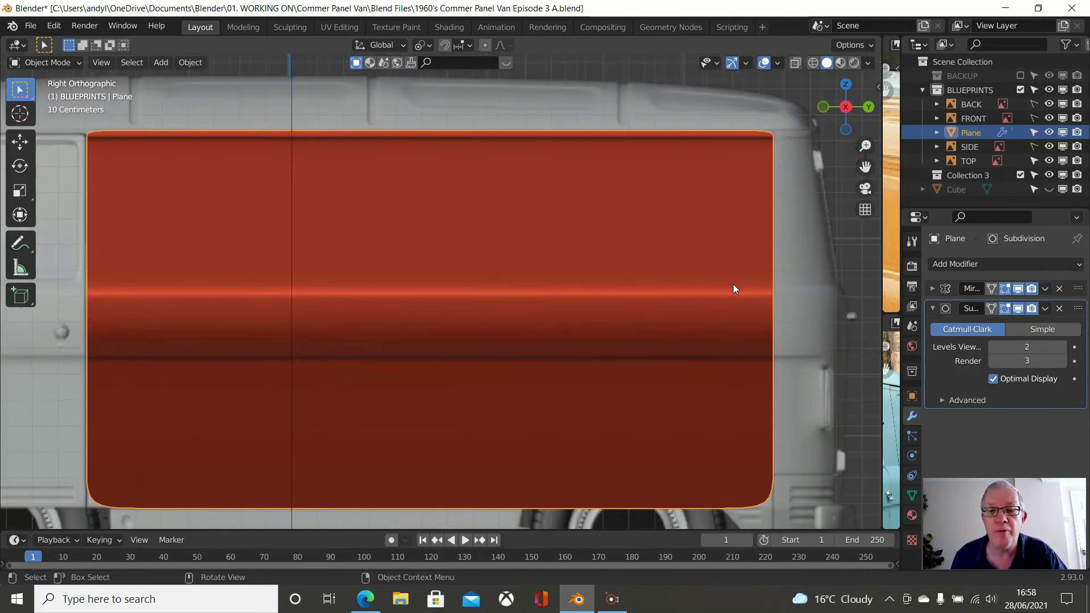
# Add a horizontal loop cut just above the body crease, and check the smoothed highlight in Object Mode and perspective
pyautogui.press('Tab')
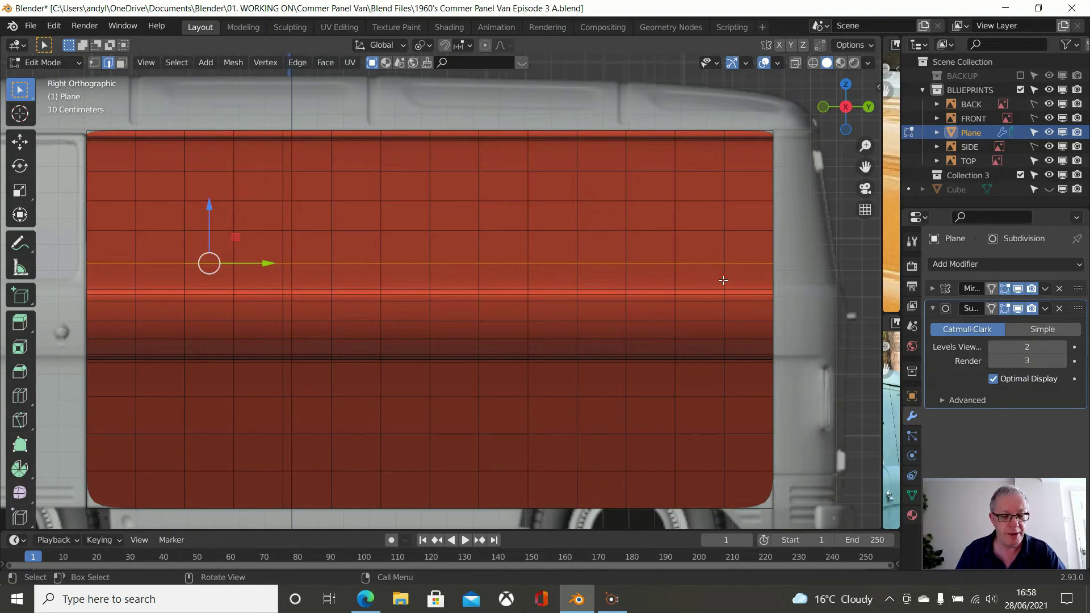
pyautogui.hotkey('ctrl', 'r')
pyautogui.click(723, 280)
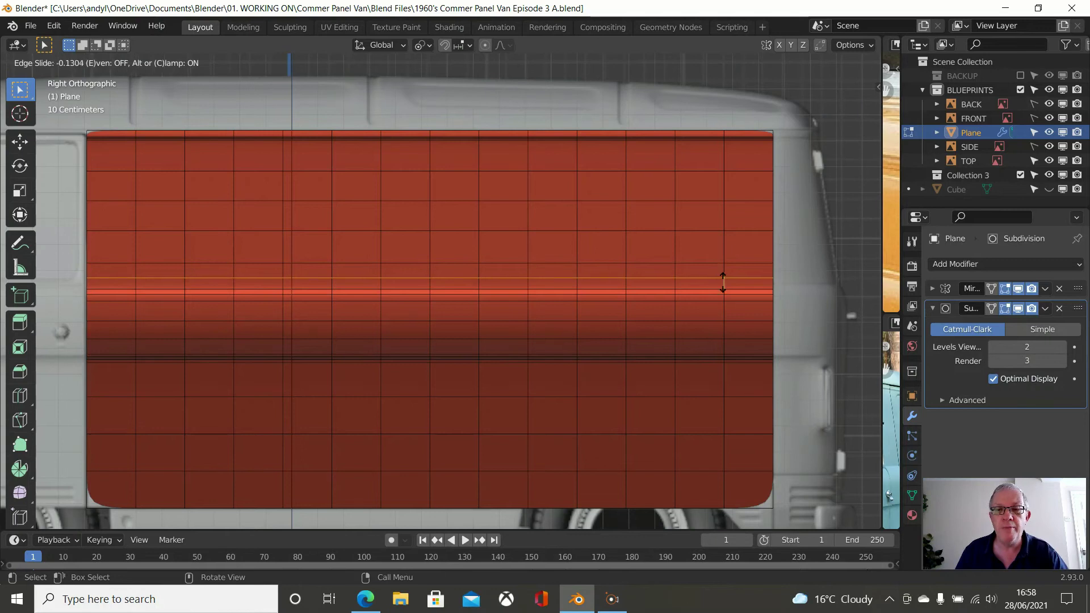
pyautogui.click(722, 287)
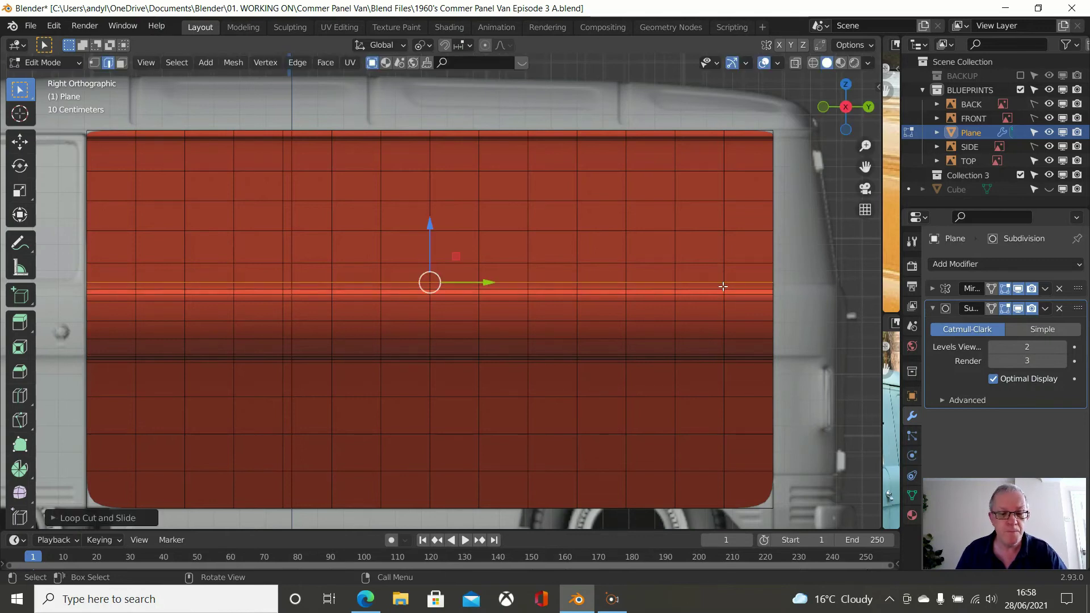
pyautogui.press('Tab')
pyautogui.scroll(2, 723, 286)
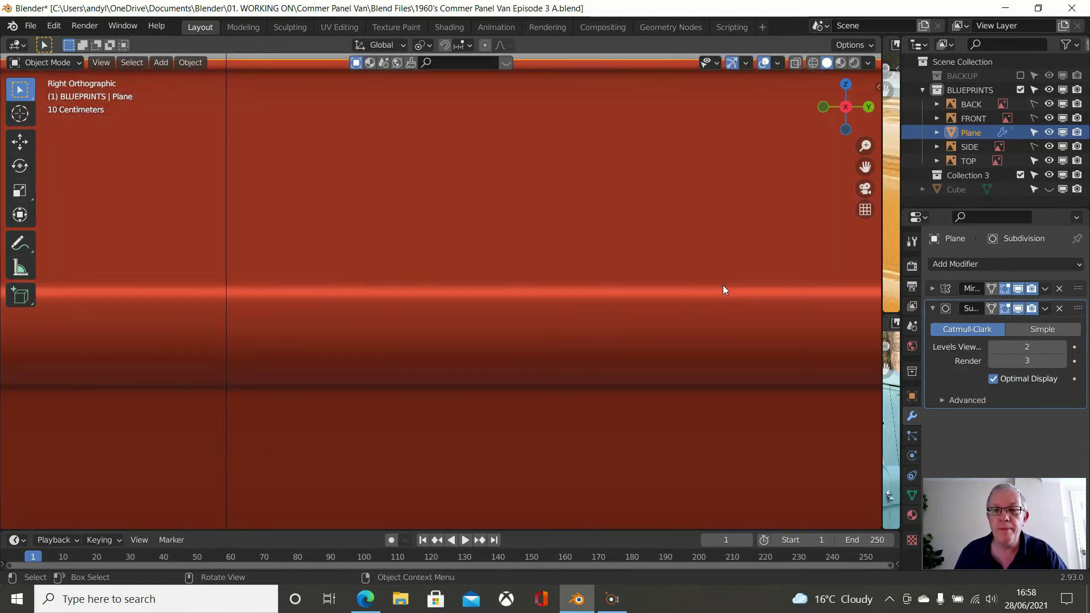
pyautogui.scroll(-2, 722, 293)
pyautogui.moveTo(723, 302); pyautogui.dragTo(722, 292, button='middle')
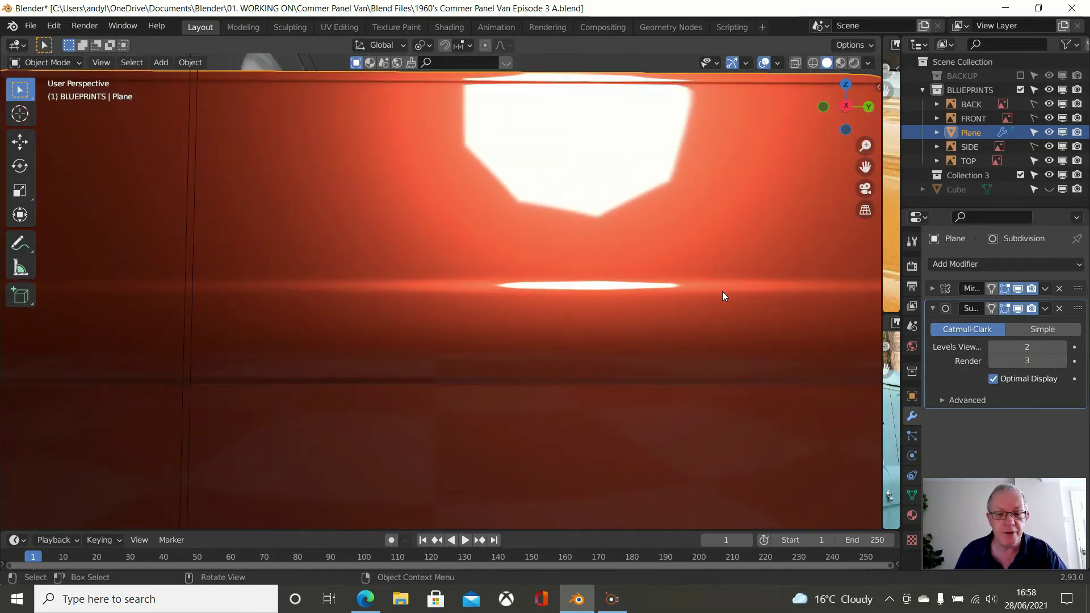
# Select the edge loop just above the body crease and edge-slide it slightly upward to soften the crease
pyautogui.press('Tab')
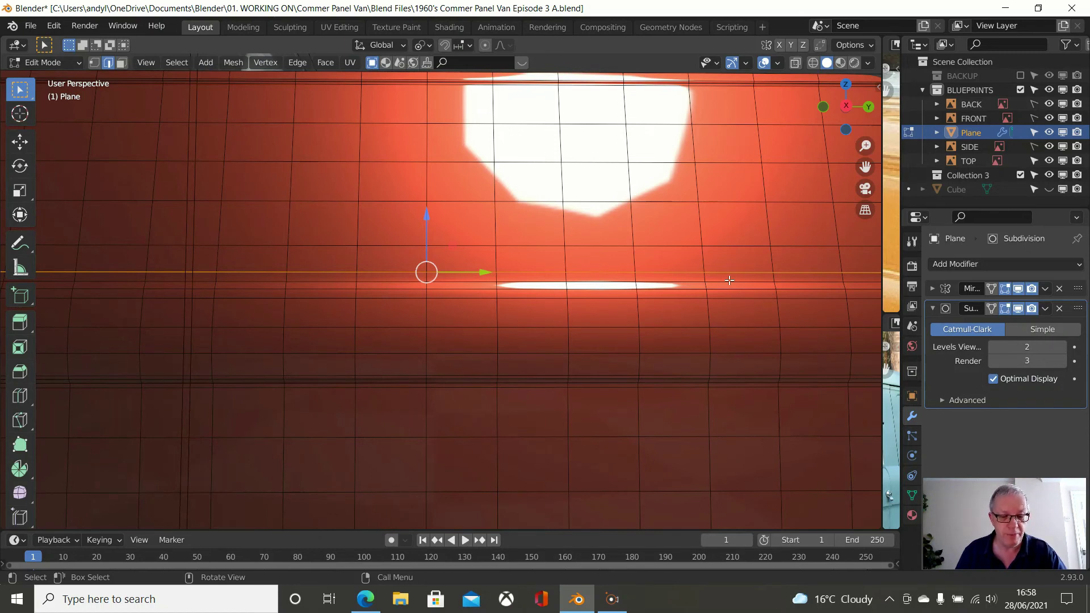
pyautogui.click(731, 281)
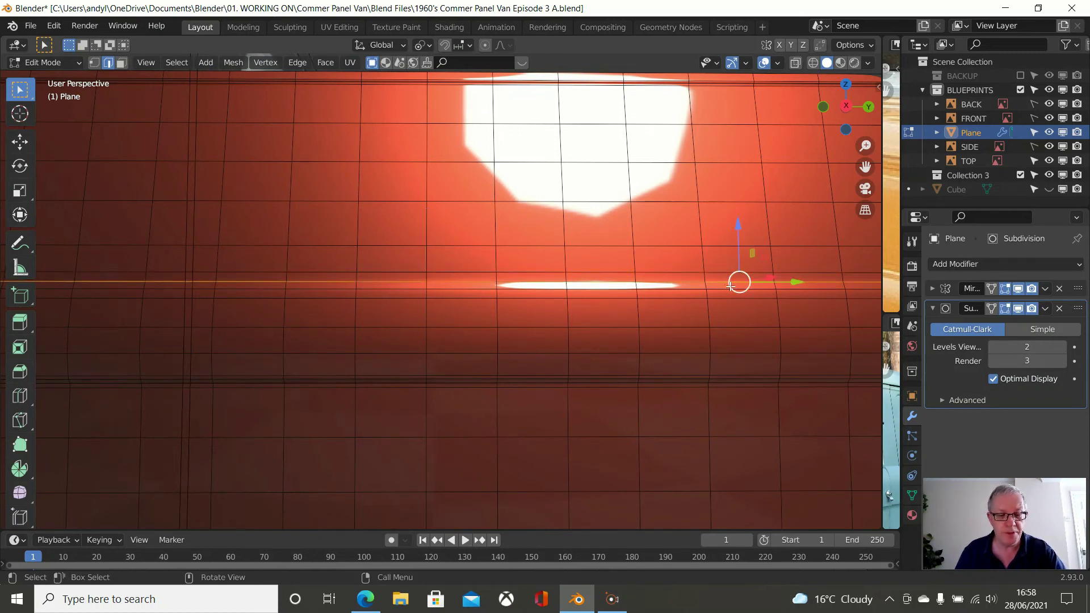
pyautogui.press('g')
pyautogui.press('g')
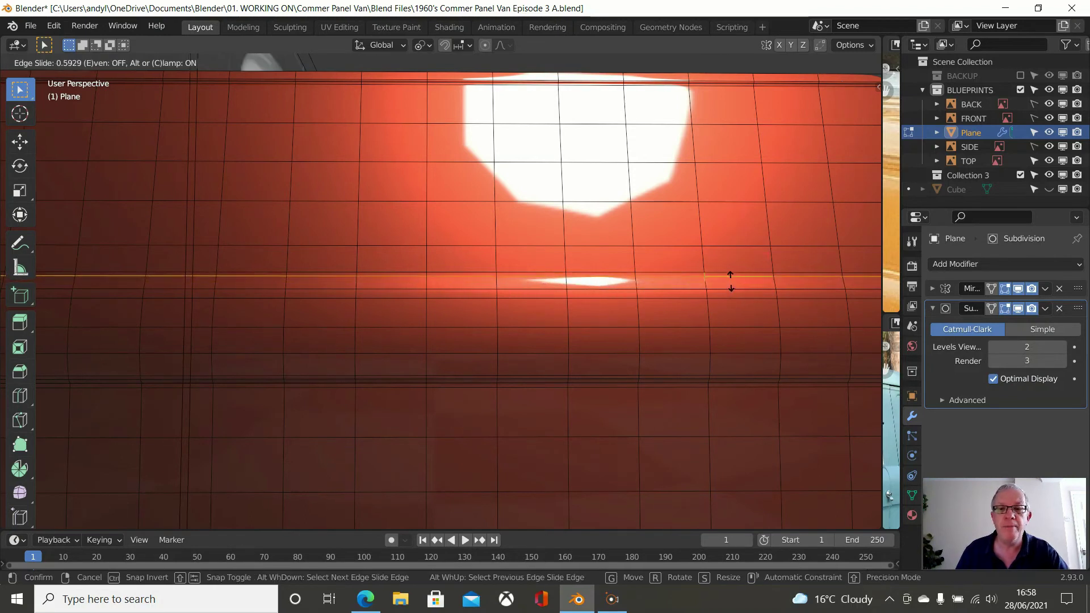
pyautogui.click(731, 281)
pyautogui.scroll(-2, 731, 287)
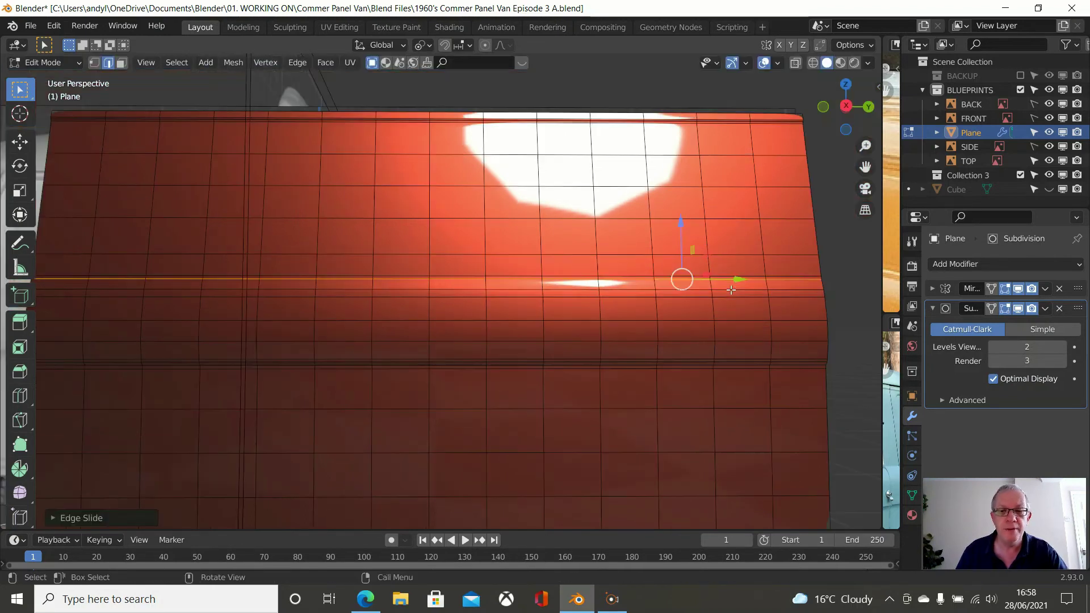
# Examine the smoothed side panel and softened body crease in Object Mode against the side blueprint in right orthographic view
pyautogui.press('Tab')
pyautogui.press('KP_3')
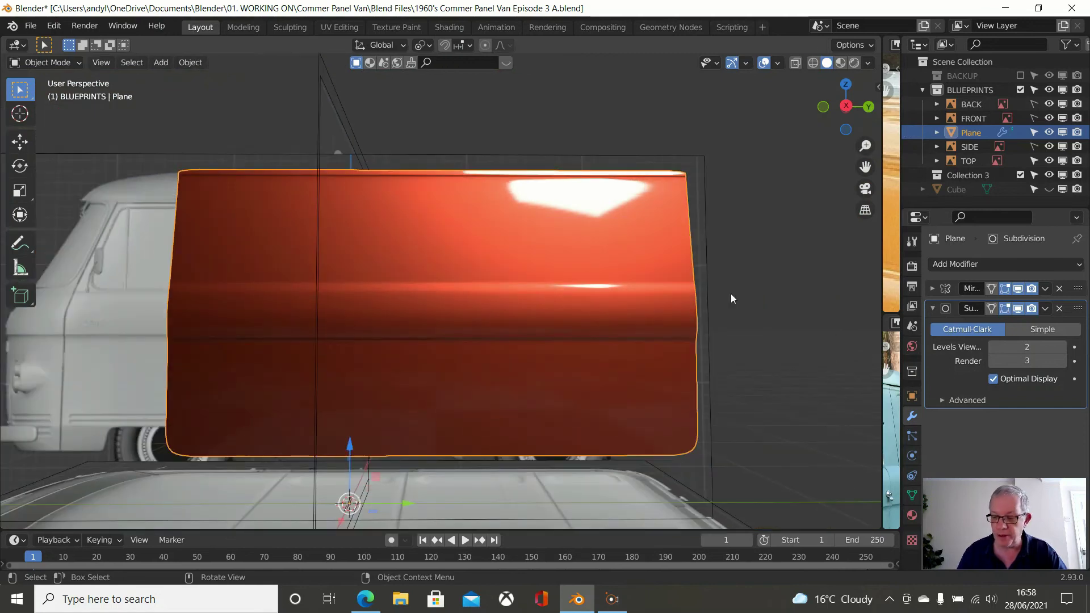
pyautogui.scroll(-1, 730, 295)
pyautogui.scroll(1, 731, 294)
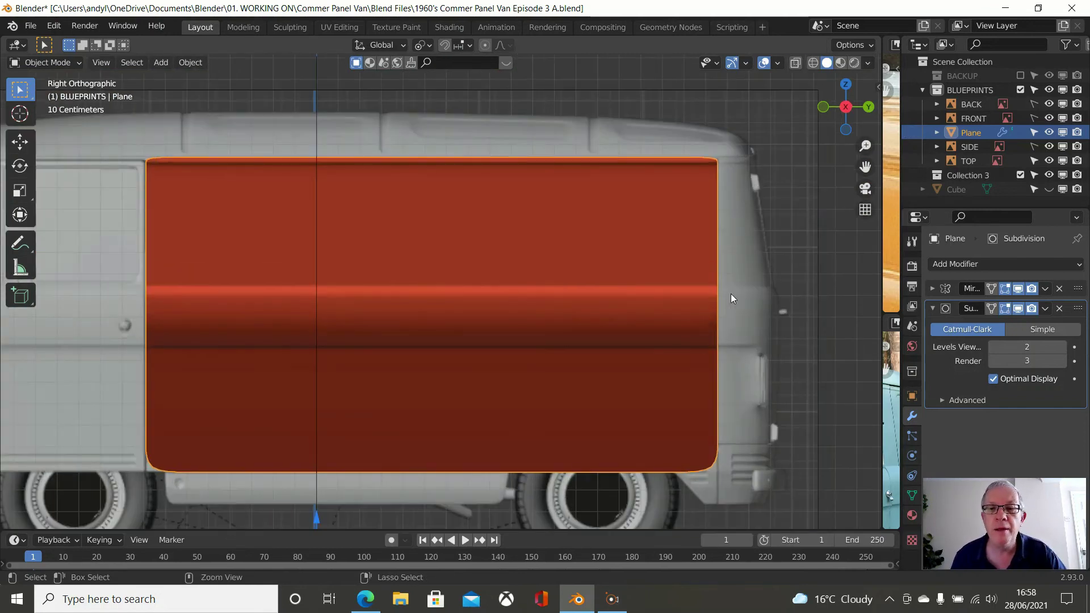
pyautogui.scroll(1, 720, 316)
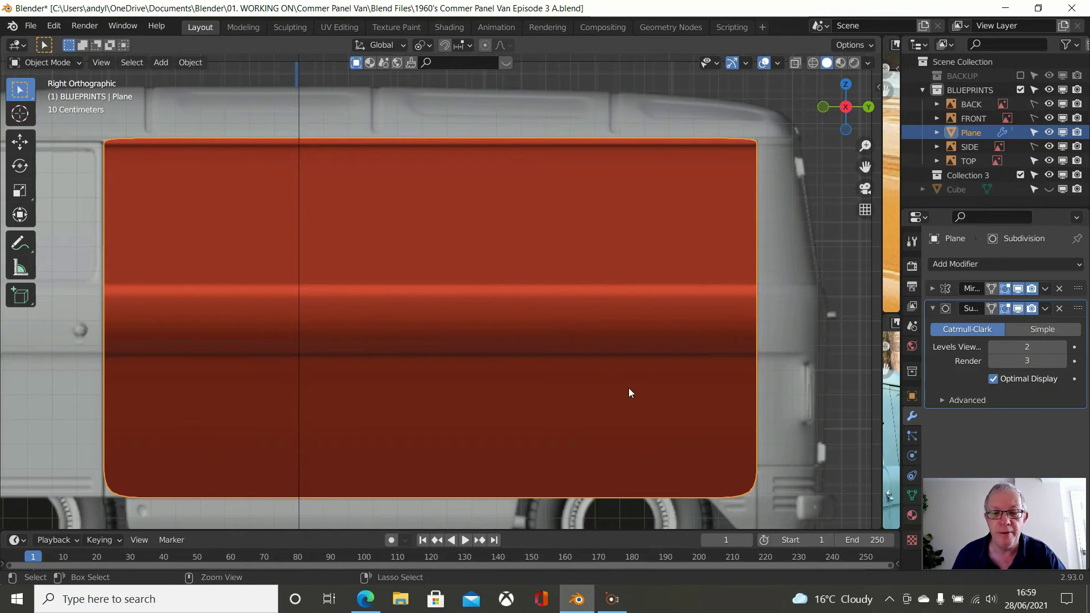
pyautogui.scroll(-2, 629, 388)
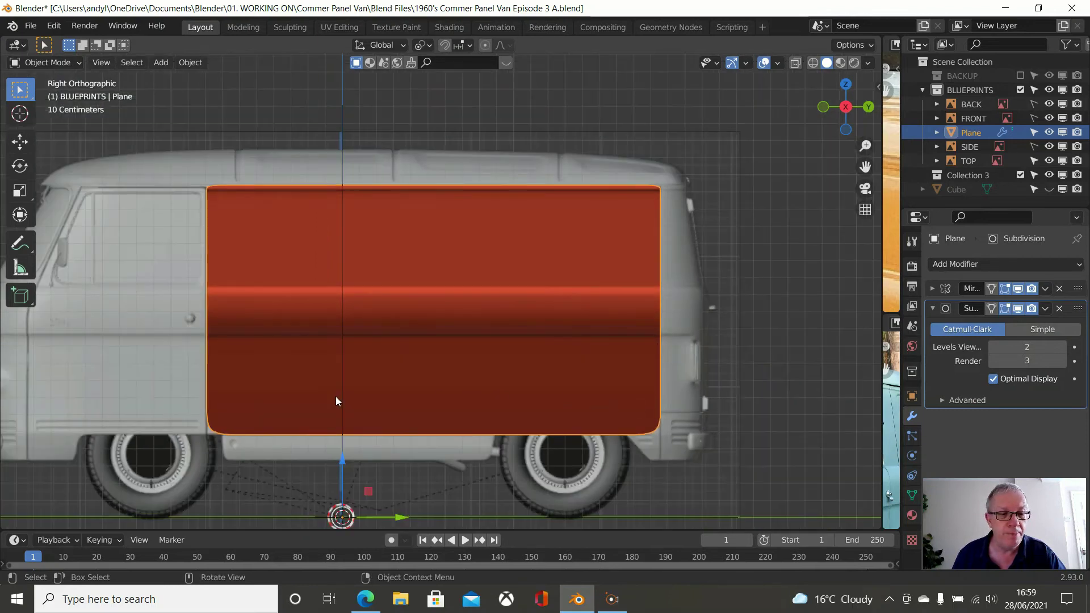
pyautogui.scroll(1, 313, 404)
# Extrude the panel's bottom edges between the two wheels straight down along Z by about 0.08 m towards the sill
pyautogui.press('Tab')
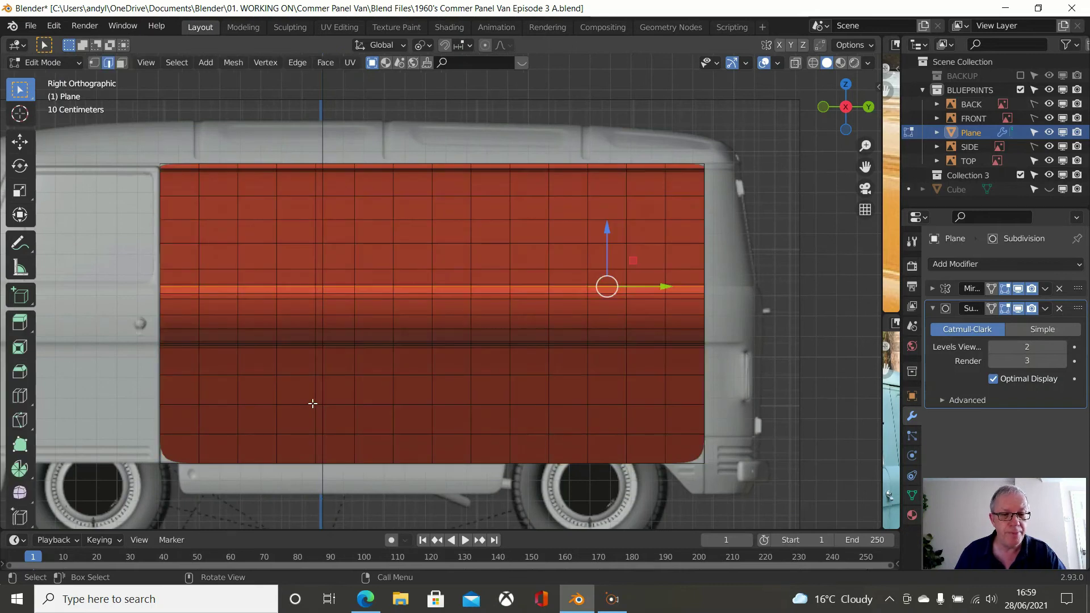
pyautogui.scroll(-2, 312, 403)
pyautogui.scroll(1, 313, 401)
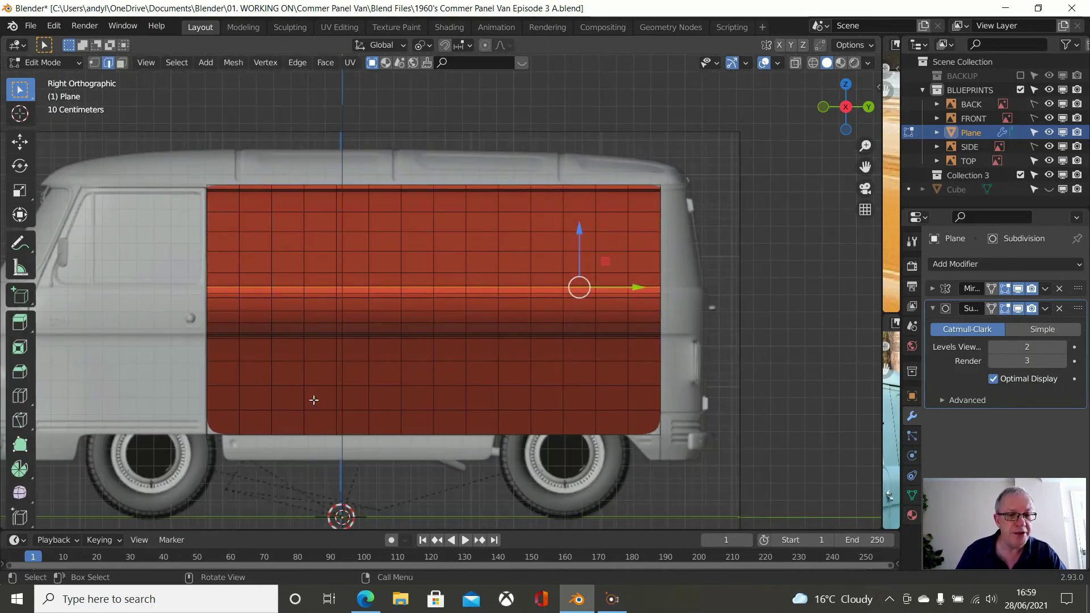
pyautogui.keyDown('shift'); pyautogui.moveTo(313, 401); pyautogui.dragTo(352, 324, button='middle'); pyautogui.keyUp('shift')
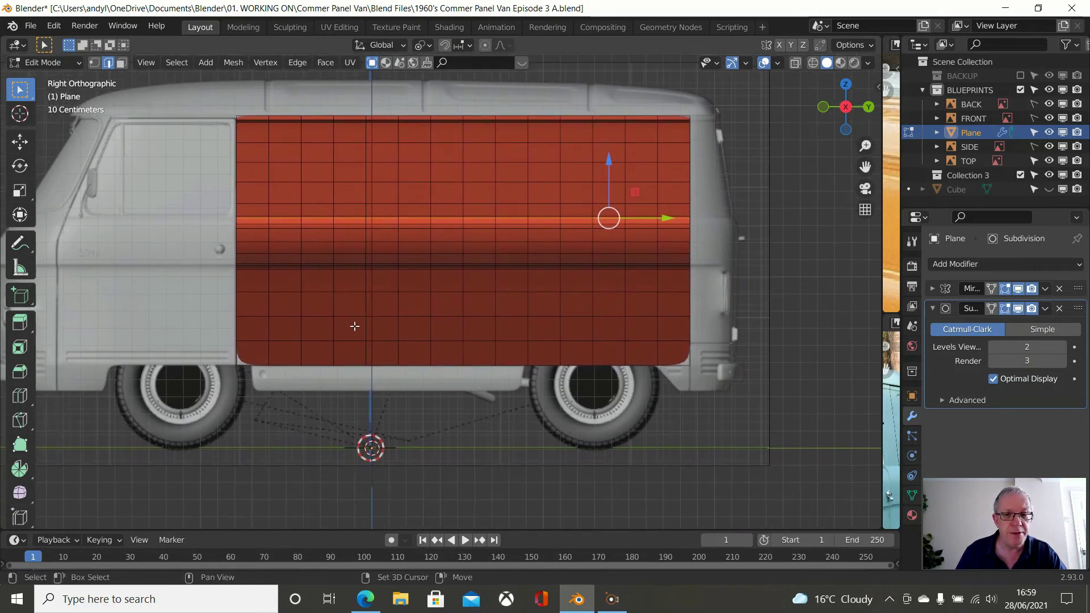
pyautogui.click(508, 372)
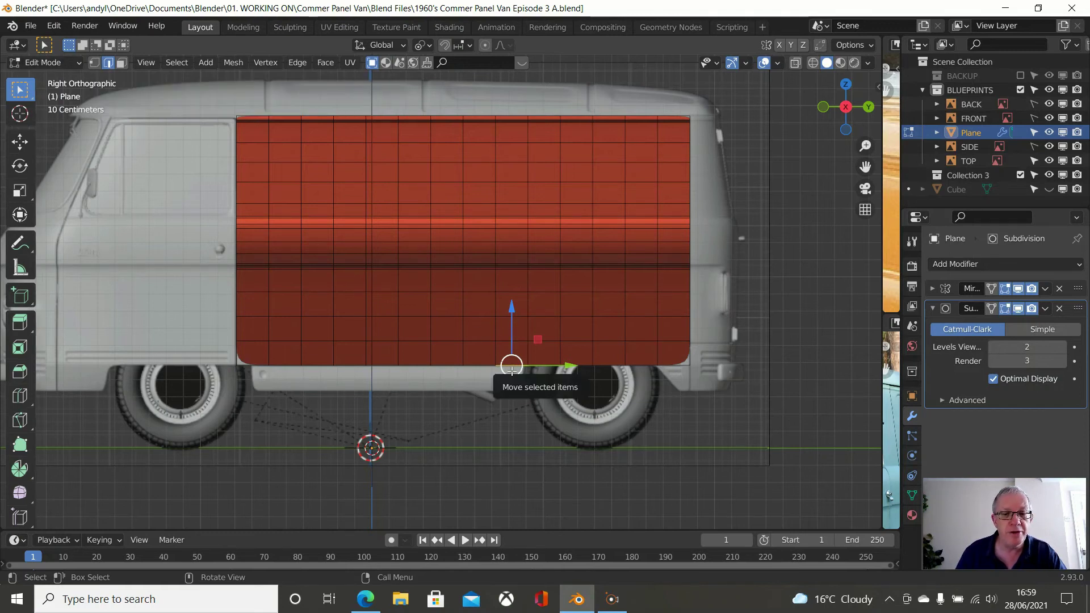
pyautogui.keyDown('ctrl'); pyautogui.click(257, 370); pyautogui.keyUp('ctrl')
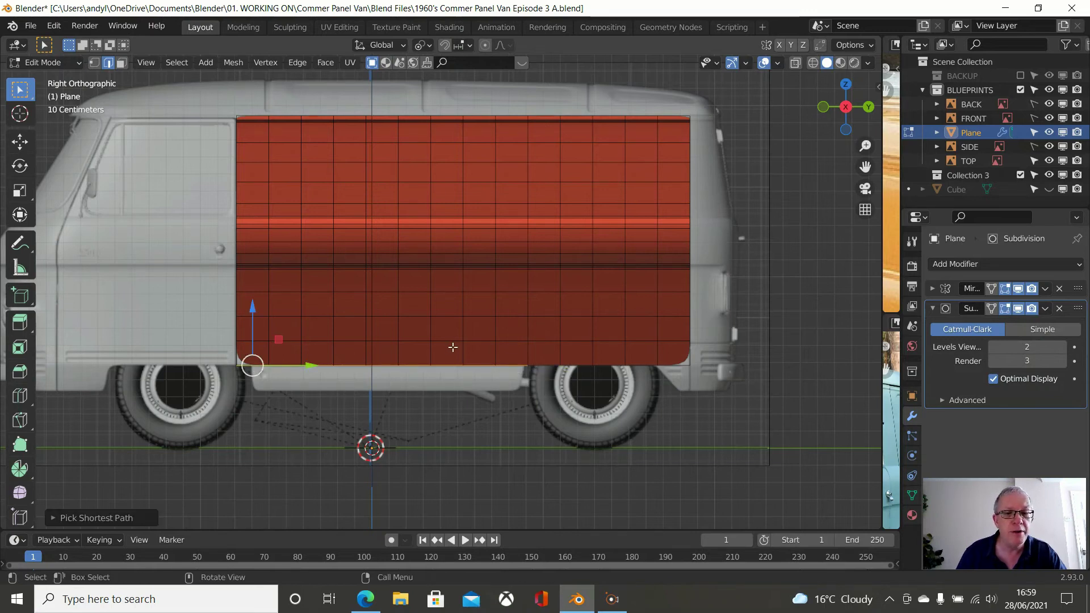
pyautogui.scroll(4, 453, 347)
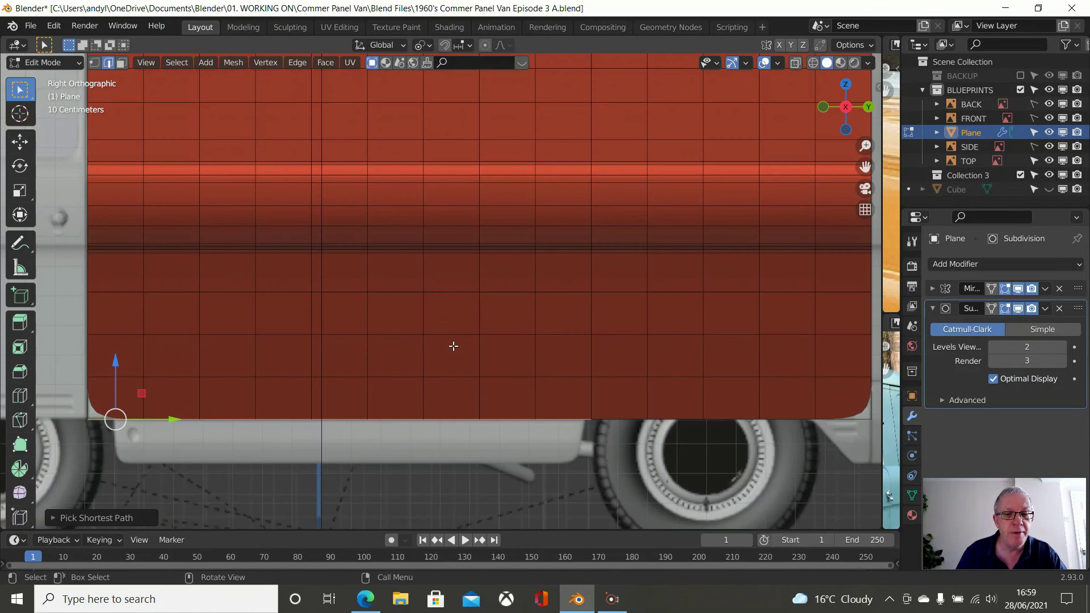
pyautogui.press('g')
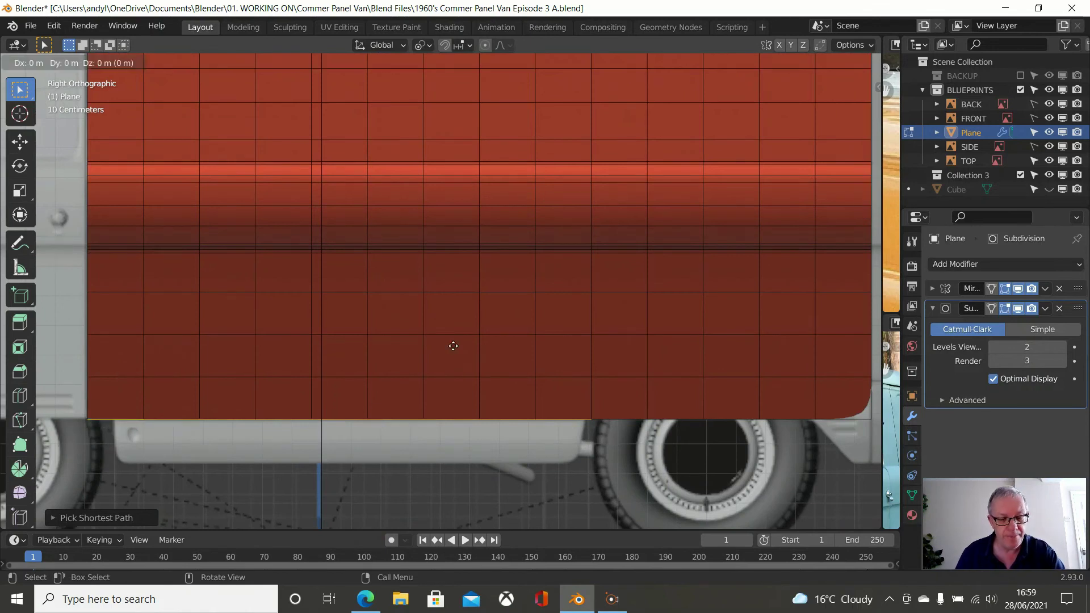
pyautogui.press('z')
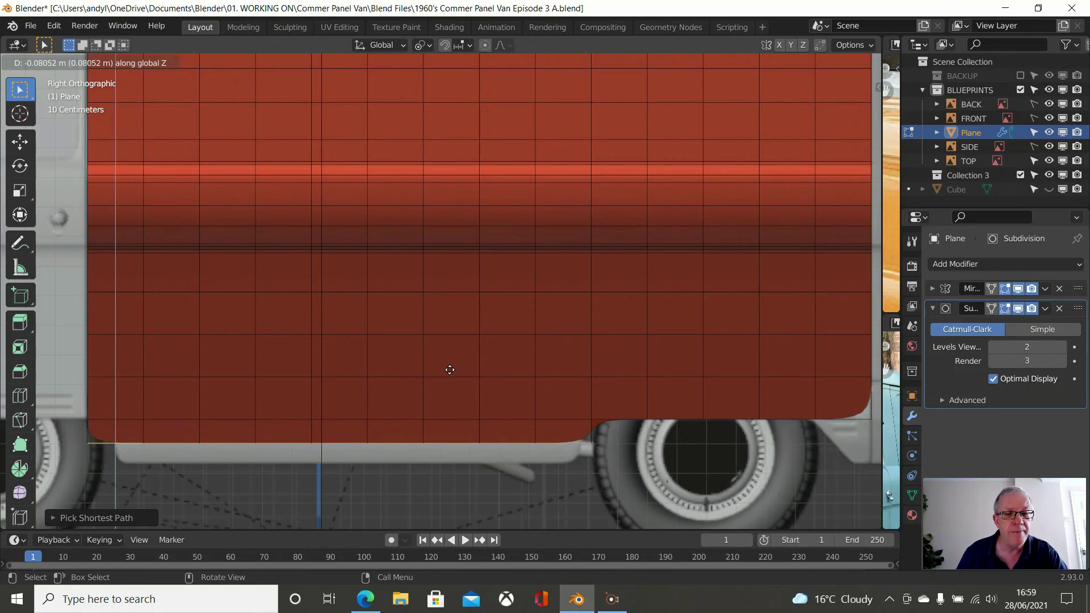
pyautogui.click(450, 370)
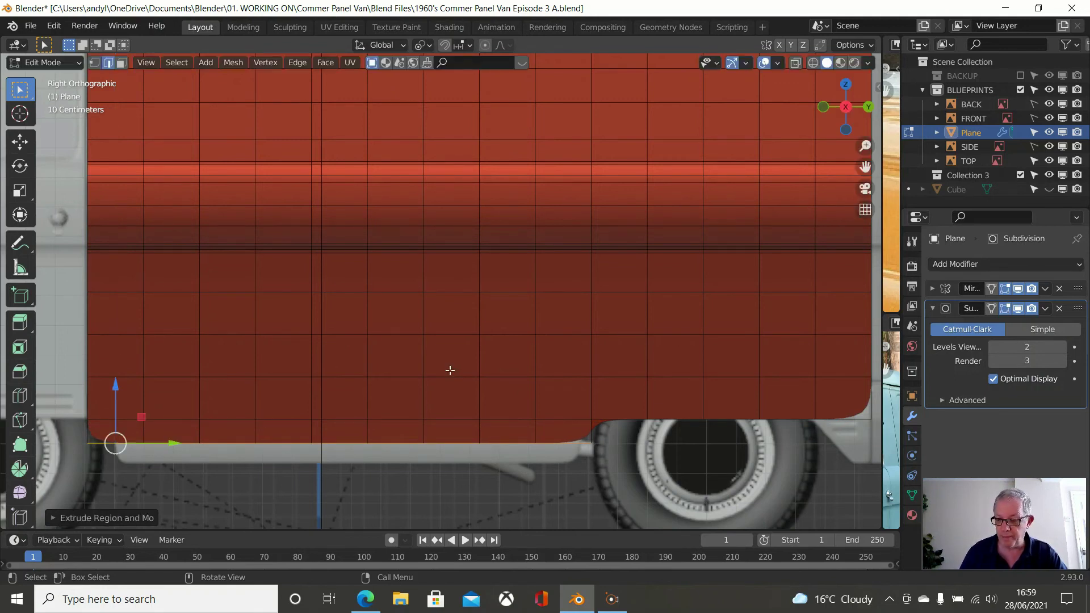
# In front orthographic view, move the extruded lower edges inward along X to follow the blueprint's sill profile
pyautogui.press('KP_1')
pyautogui.scroll(1, 523, 393)
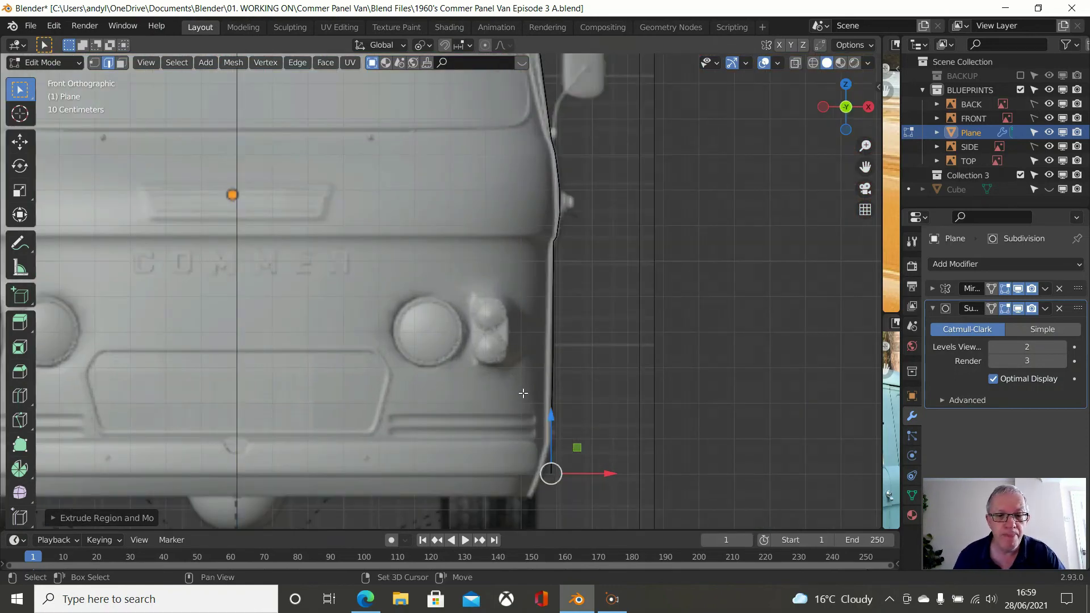
pyautogui.keyDown('shift'); pyautogui.moveTo(523, 392); pyautogui.dragTo(489, 250, button='middle'); pyautogui.keyUp('shift')
pyautogui.scroll(3, 610, 299)
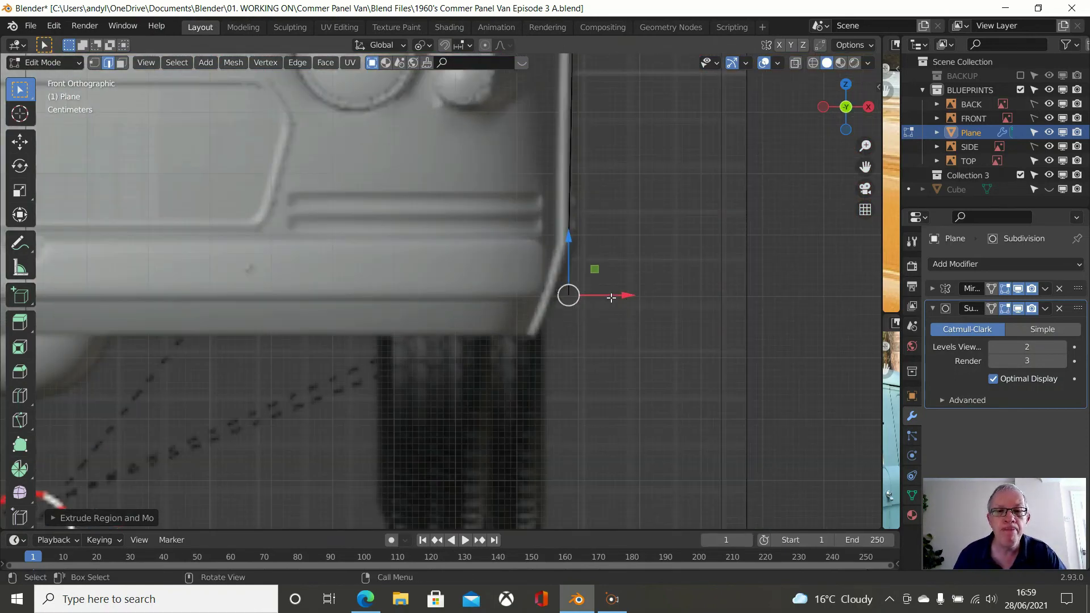
pyautogui.moveTo(623, 297); pyautogui.dragTo(606, 304)
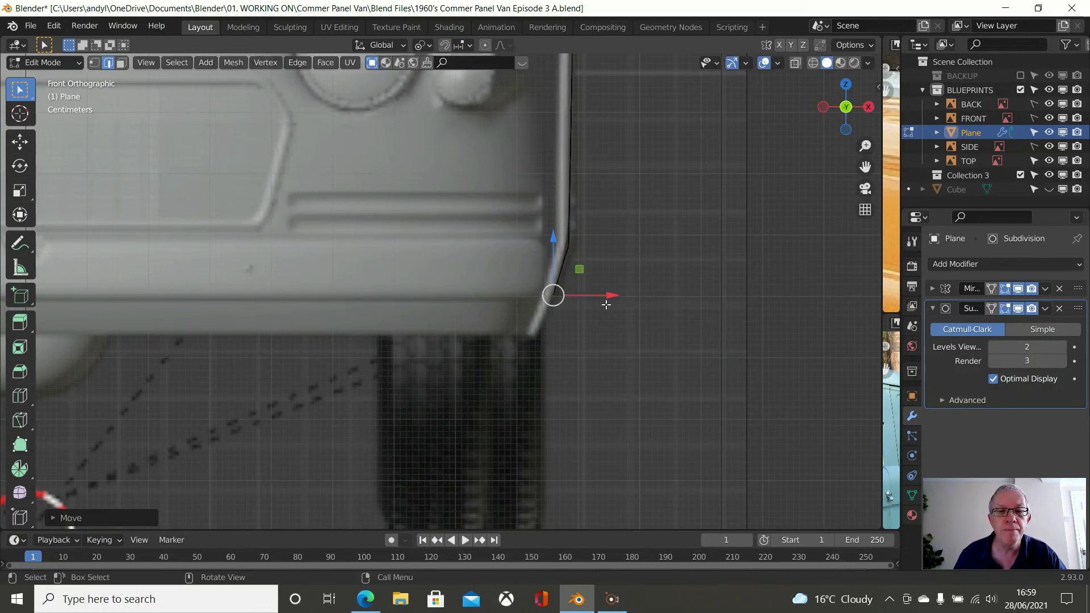
# In right orthographic view, extrude the lower edges down along Z by about 0.067 m to the blueprint sill's bottom
pyautogui.press('KP_3')
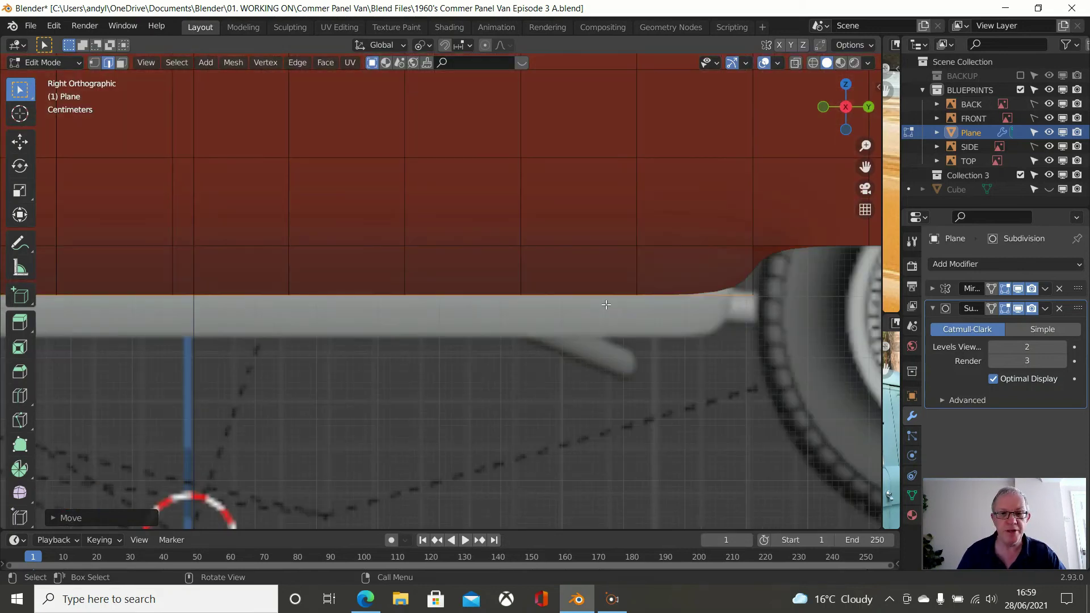
pyautogui.scroll(-2, 606, 304)
pyautogui.keyDown('shift'); pyautogui.moveTo(606, 304); pyautogui.dragTo(770, 347, button='middle'); pyautogui.keyUp('shift')
pyautogui.scroll(1, 692, 340)
pyautogui.scroll(-1, 630, 346)
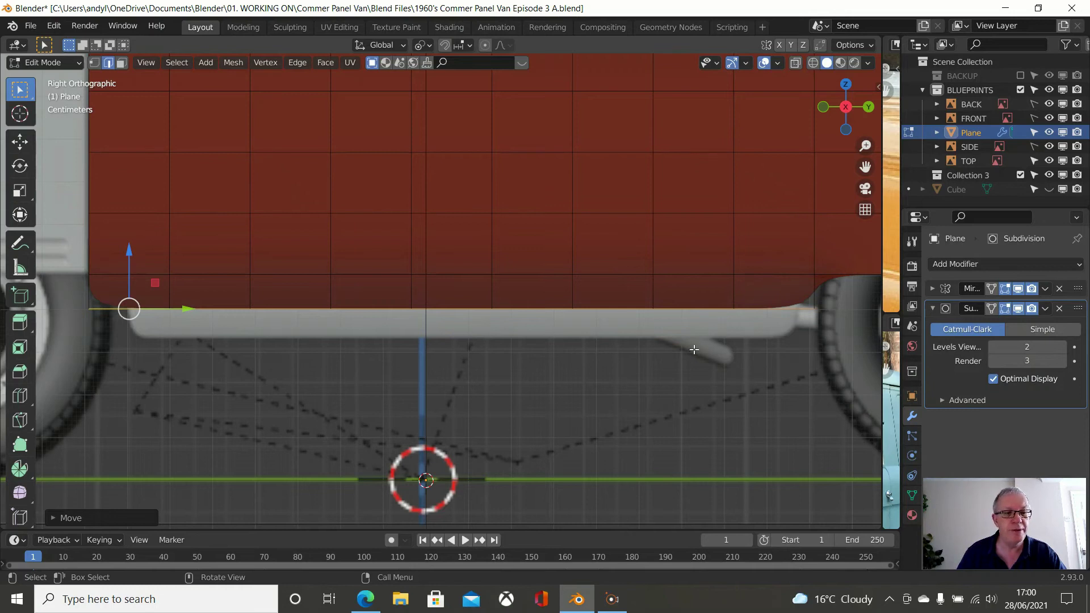
pyautogui.press('g')
pyautogui.press('z')
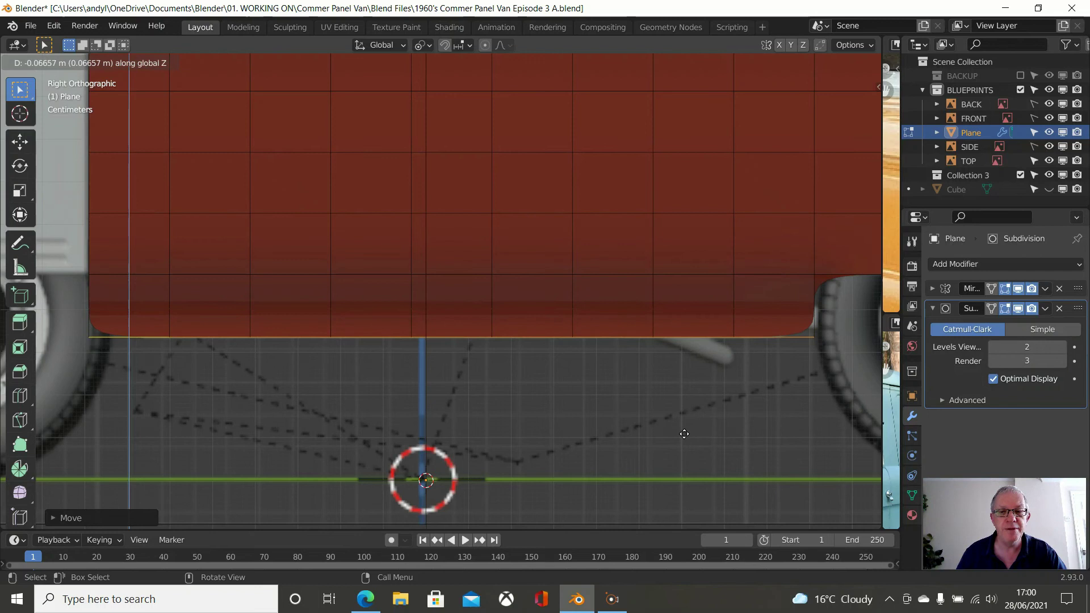
pyautogui.click(685, 434)
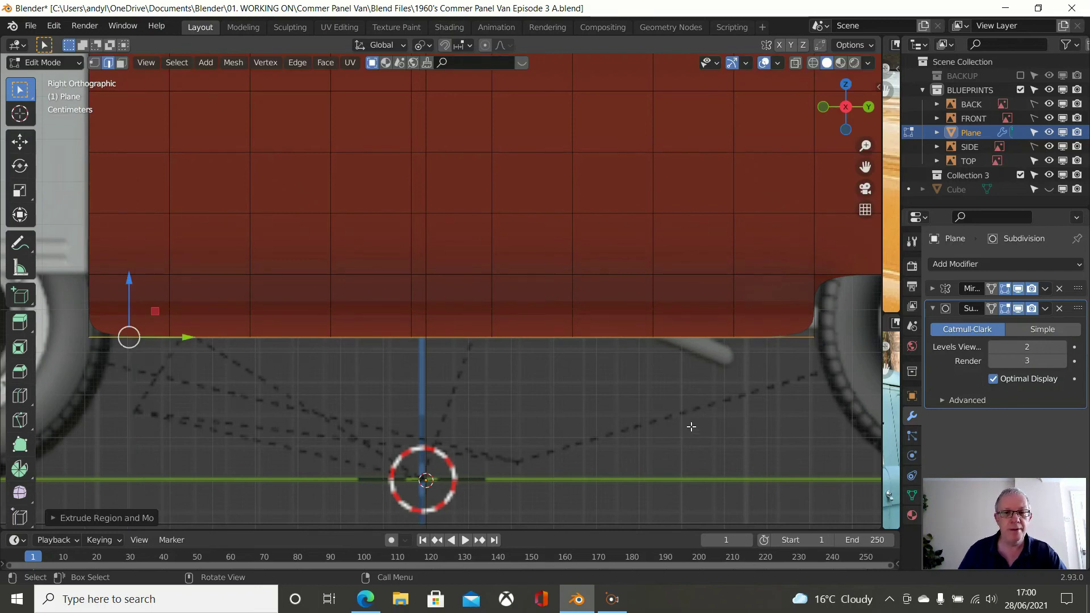
# Reselect the sill's bottom edge and move it inward along X to the lower end of the front blueprint's side profile
pyautogui.click(693, 419)
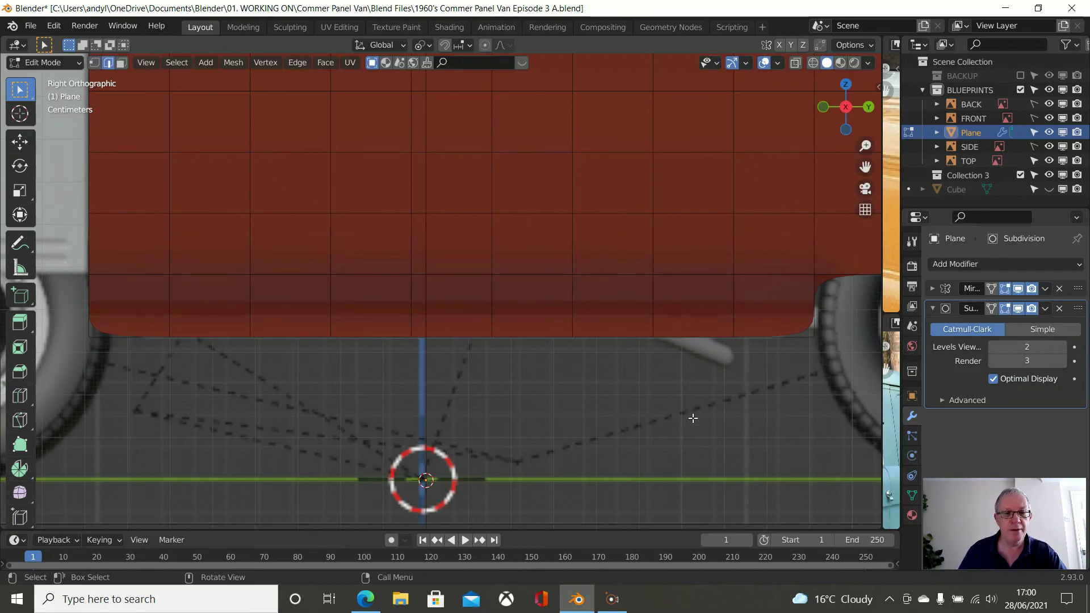
pyautogui.click(543, 337)
pyautogui.press('KP_1')
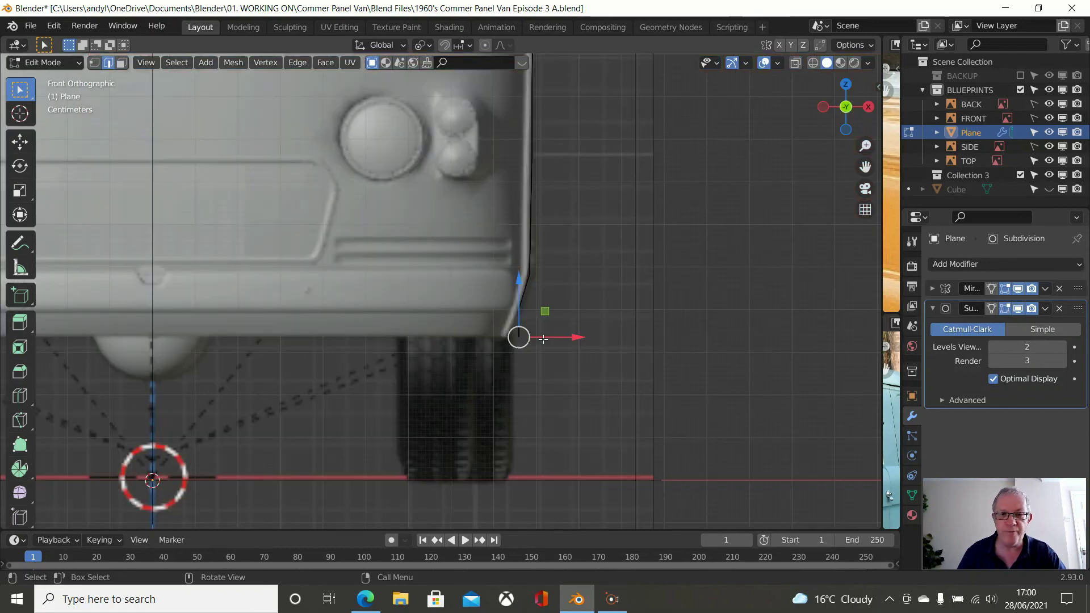
pyautogui.scroll(4, 651, 358)
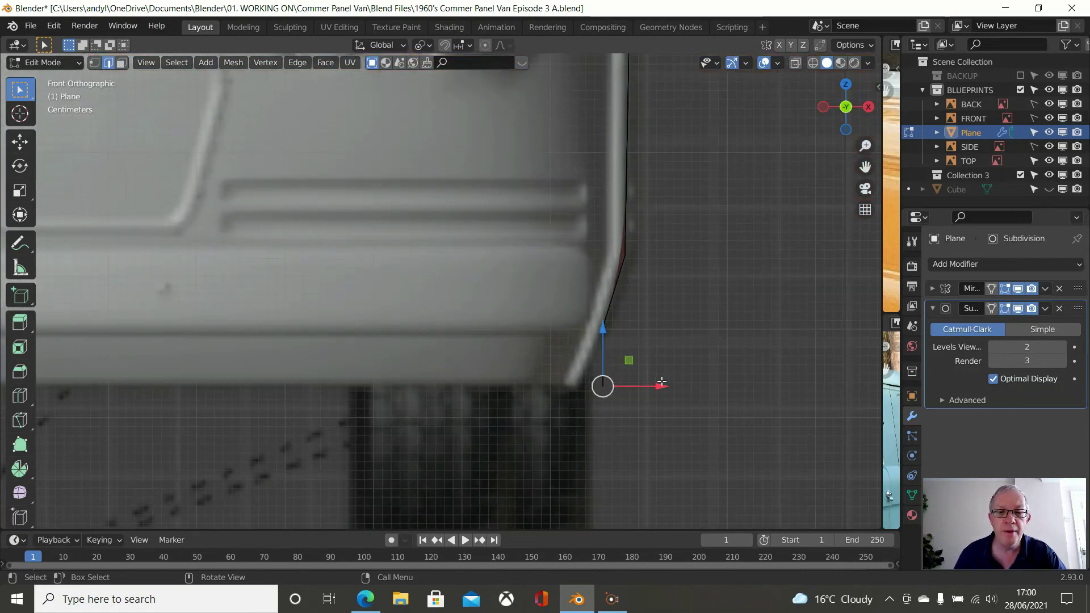
pyautogui.moveTo(660, 382); pyautogui.dragTo(633, 381)
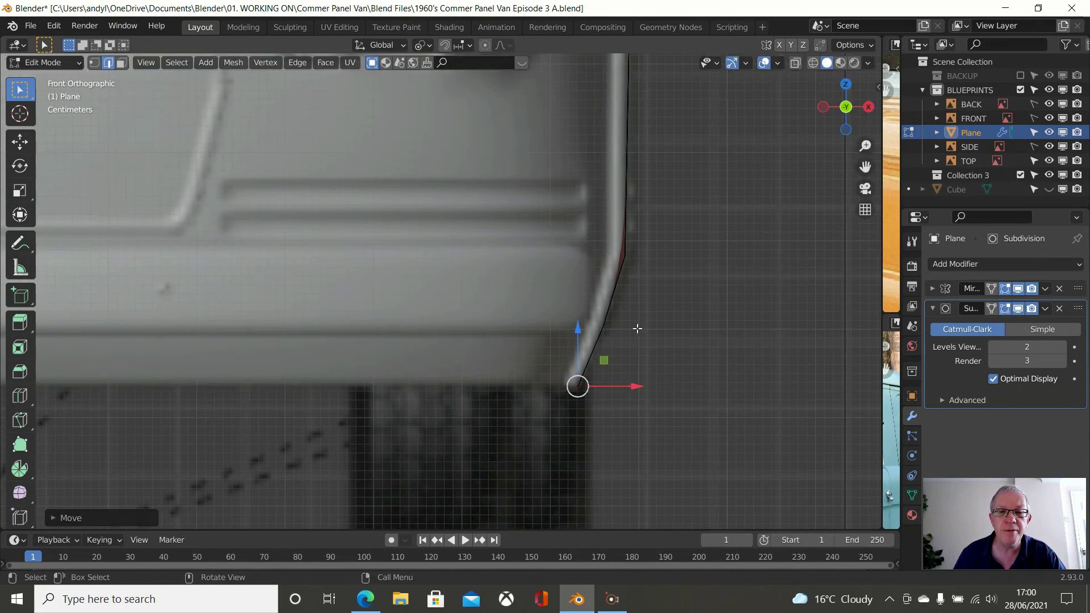
pyautogui.scroll(-4, 638, 329)
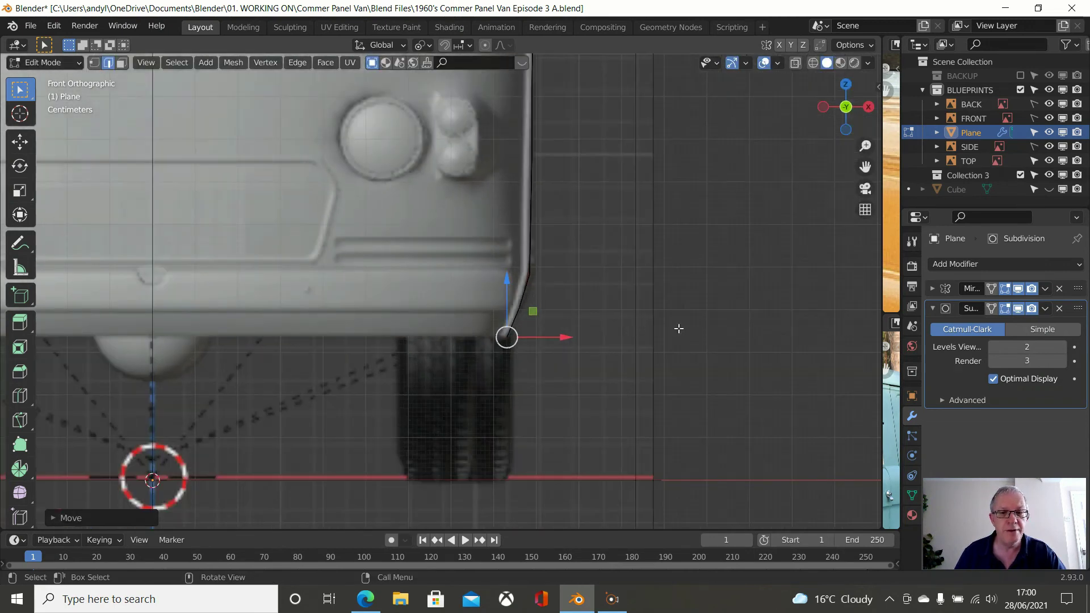
pyautogui.scroll(-4, 679, 328)
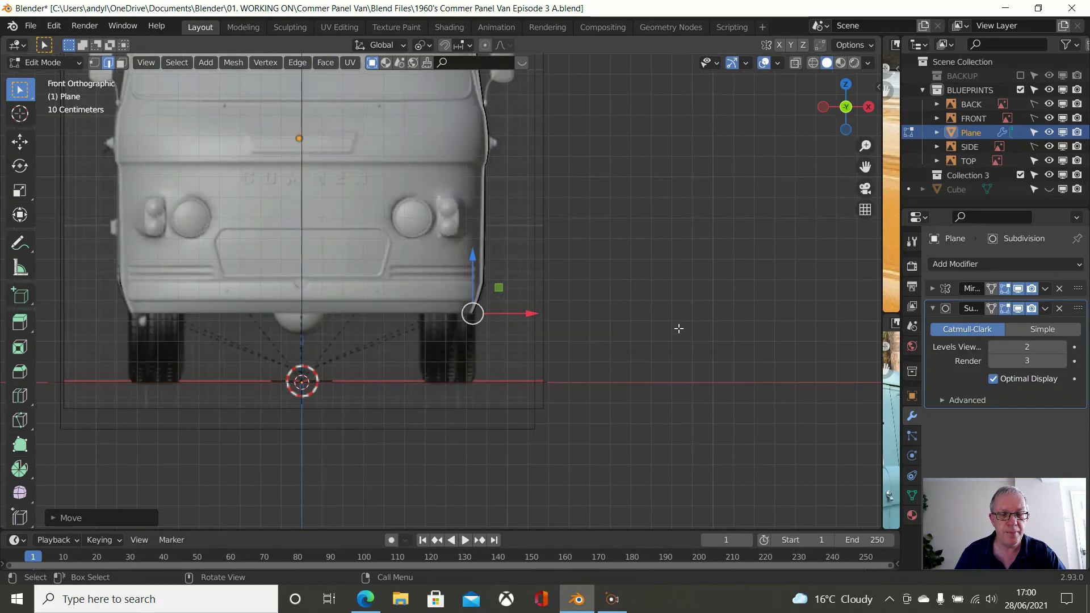
# Add a lengthwise loop cut across the sill's upper strip and slide it up by a factor of about 0.7, towards the panel above
pyautogui.press('Tab')
pyautogui.moveTo(679, 328); pyautogui.dragTo(445, 290, button='middle')
pyautogui.press('Tab')
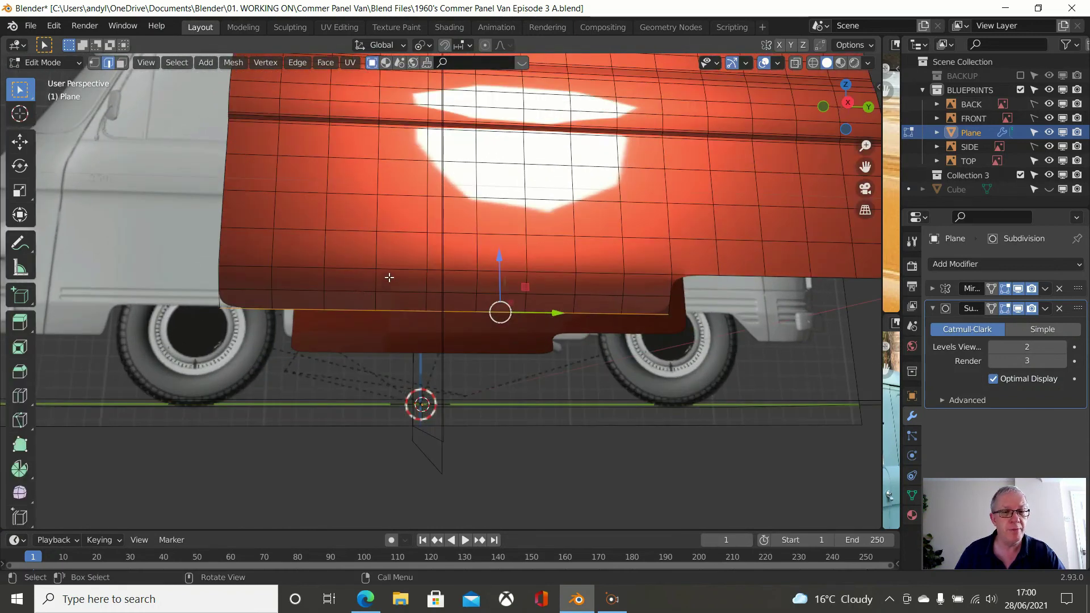
pyautogui.hotkey('ctrl', 'r')
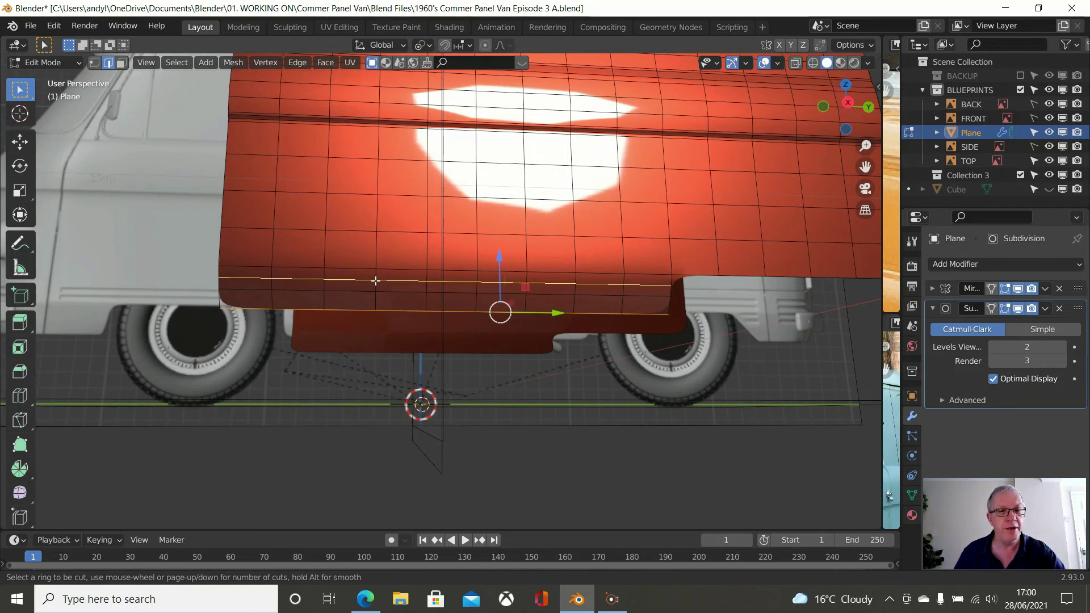
pyautogui.click(375, 280)
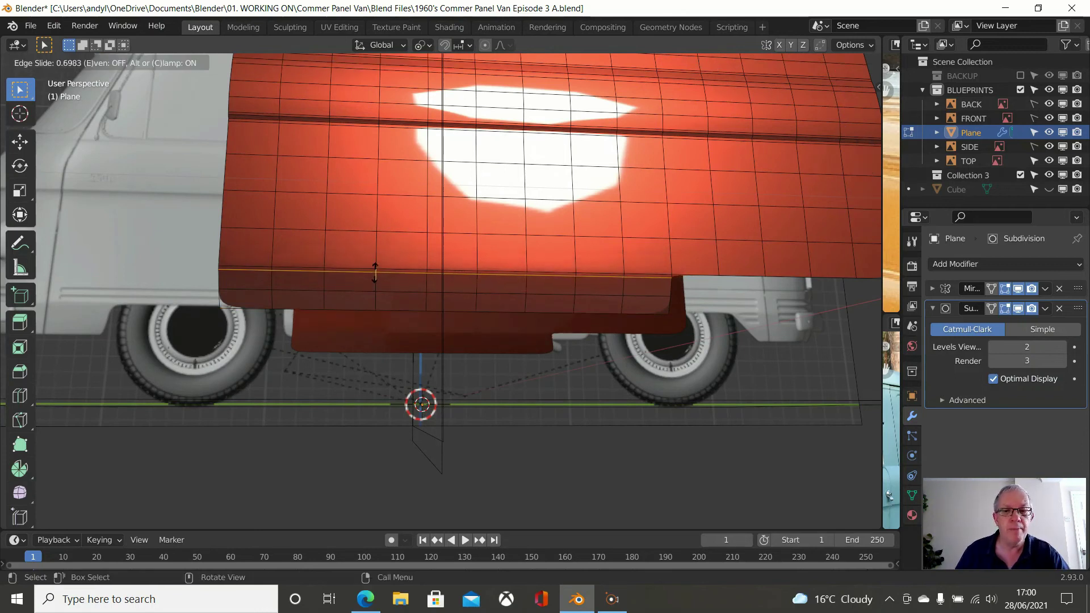
pyautogui.click(374, 274)
pyautogui.press('Tab')
pyautogui.moveTo(456, 278); pyautogui.dragTo(464, 306, button='middle')
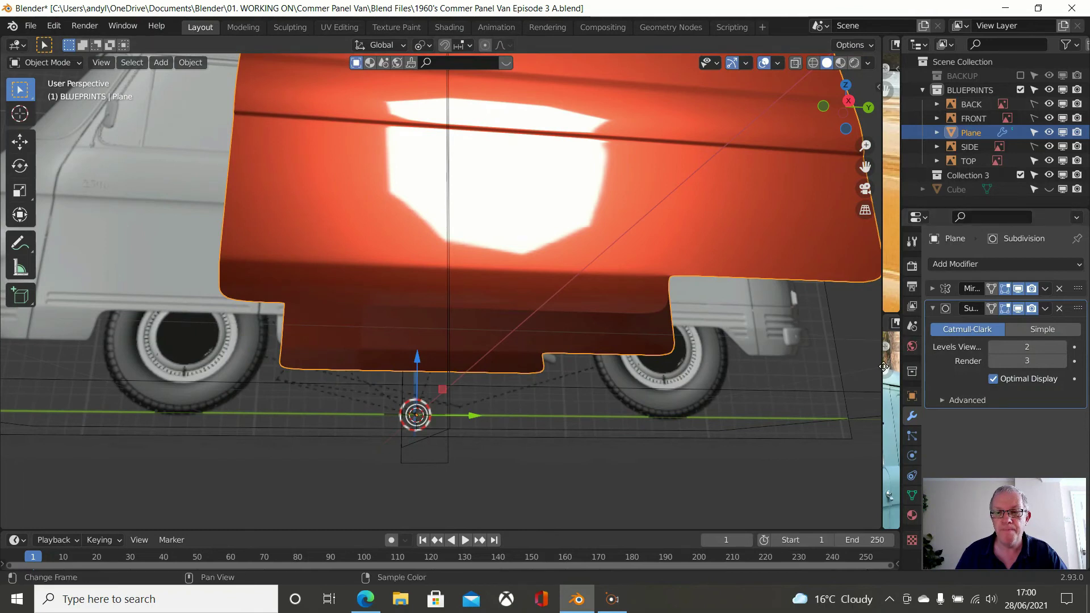
# Enlarge the two reference photos and examine the van's lower body, sill and rear wheel area against the modelled side panel
pyautogui.moveTo(882, 367); pyautogui.dragTo(426, 363)
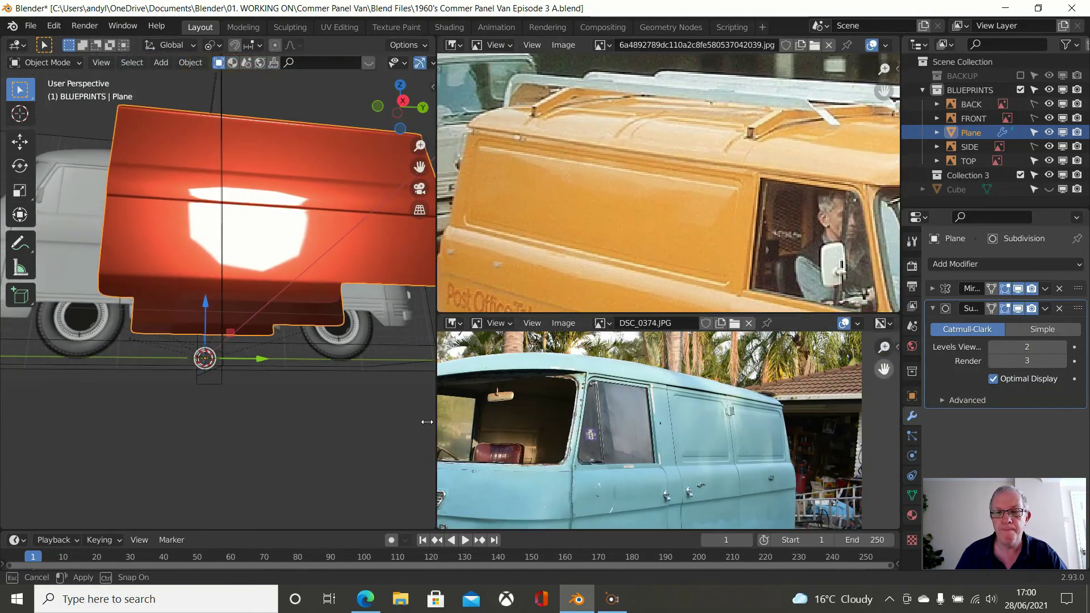
pyautogui.scroll(5, 653, 354)
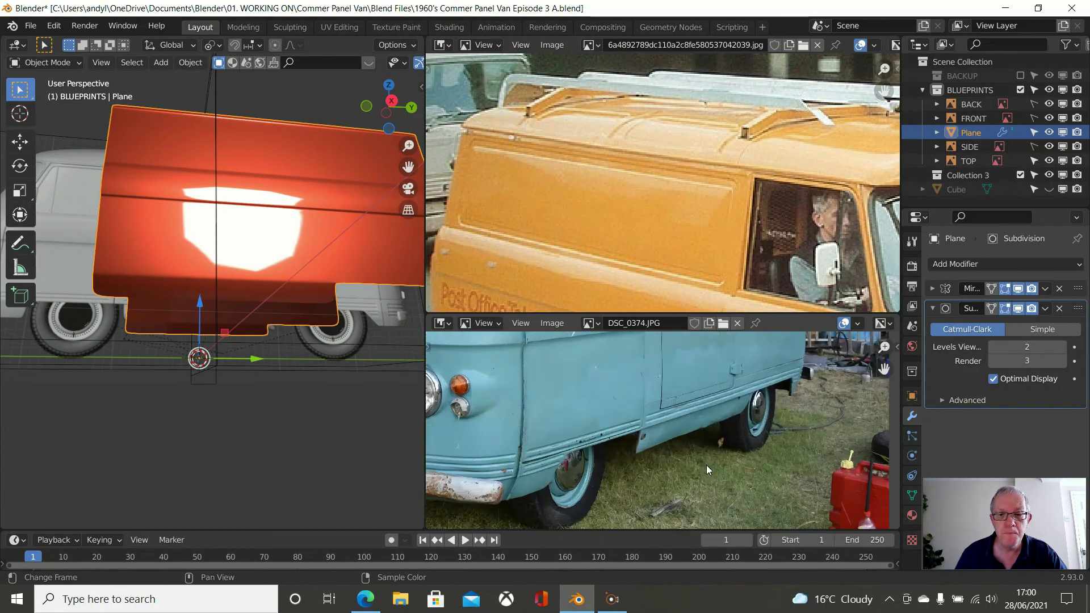
pyautogui.scroll(2, 701, 444)
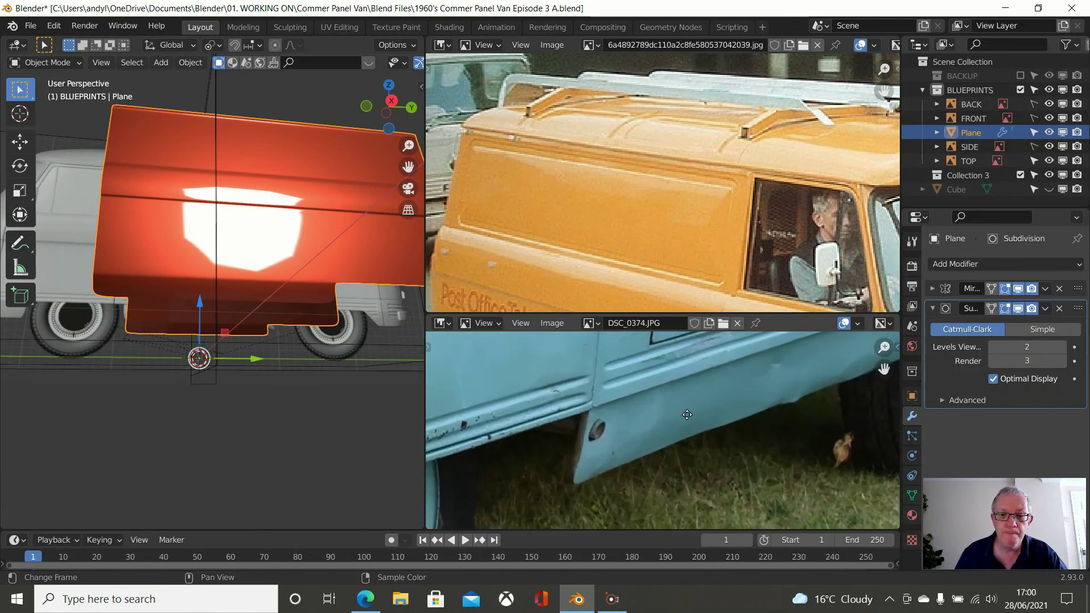
pyautogui.moveTo(658, 420); pyautogui.dragTo(664, 472, button='middle')
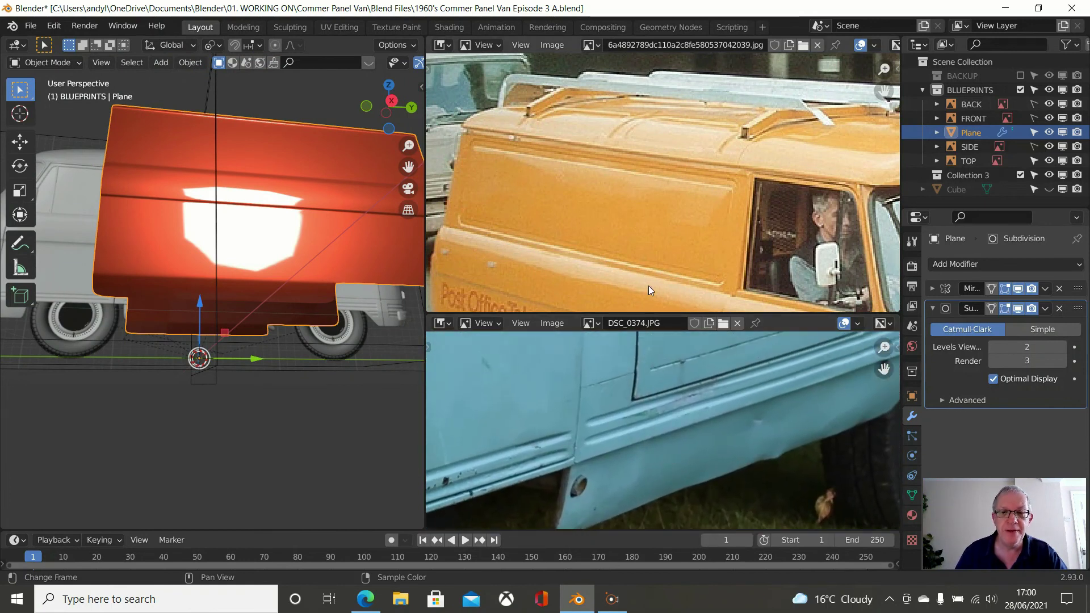
pyautogui.scroll(3, 674, 99)
pyautogui.scroll(-5, 682, 142)
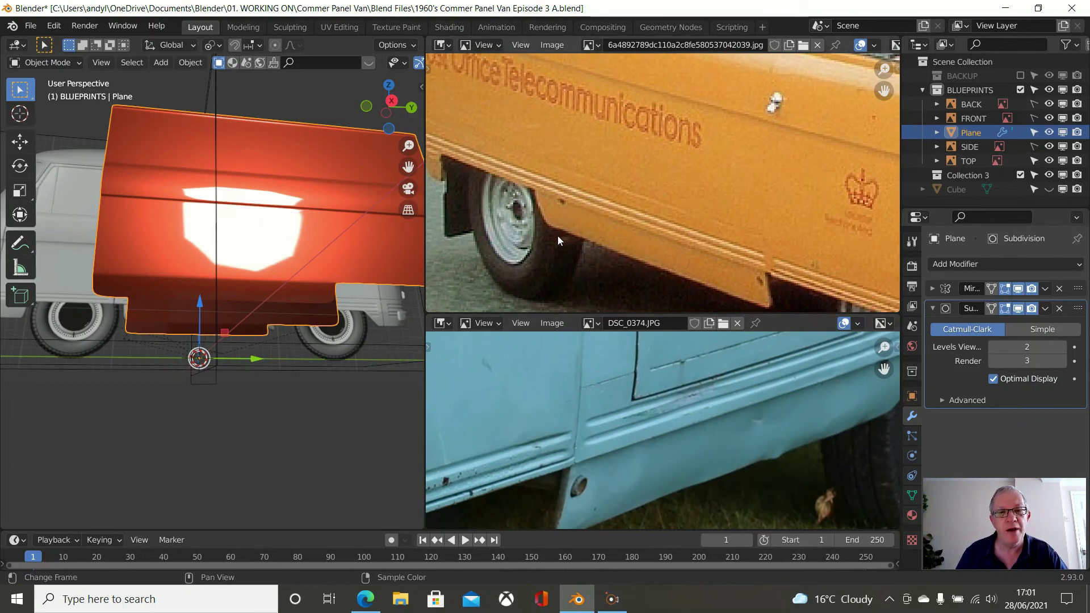
pyautogui.moveTo(347, 307); pyautogui.dragTo(294, 369, button='middle')
pyautogui.press('KP_3')
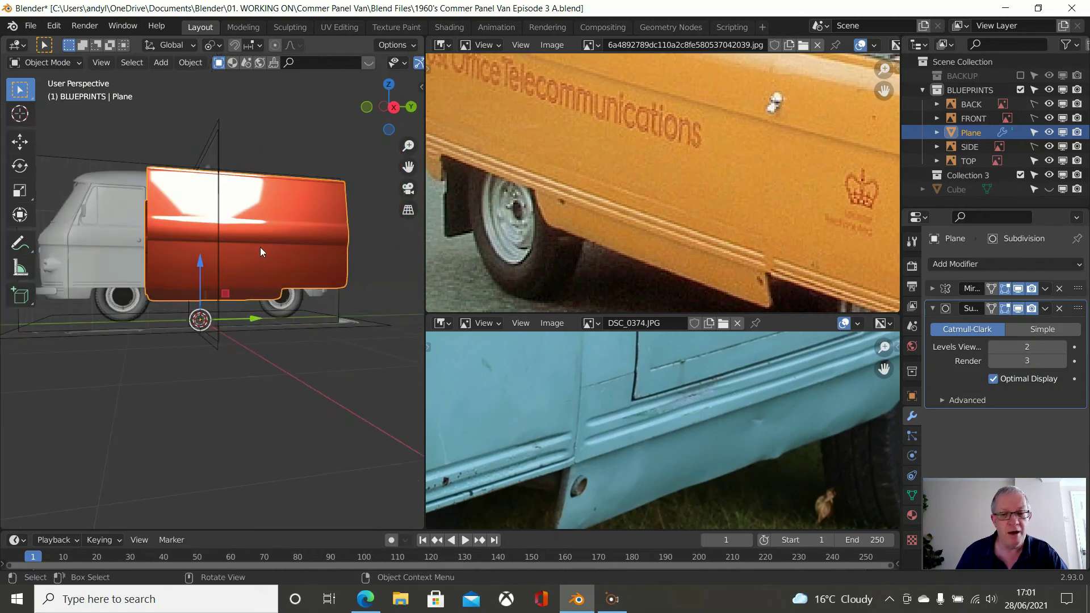
pyautogui.press('KP_5')
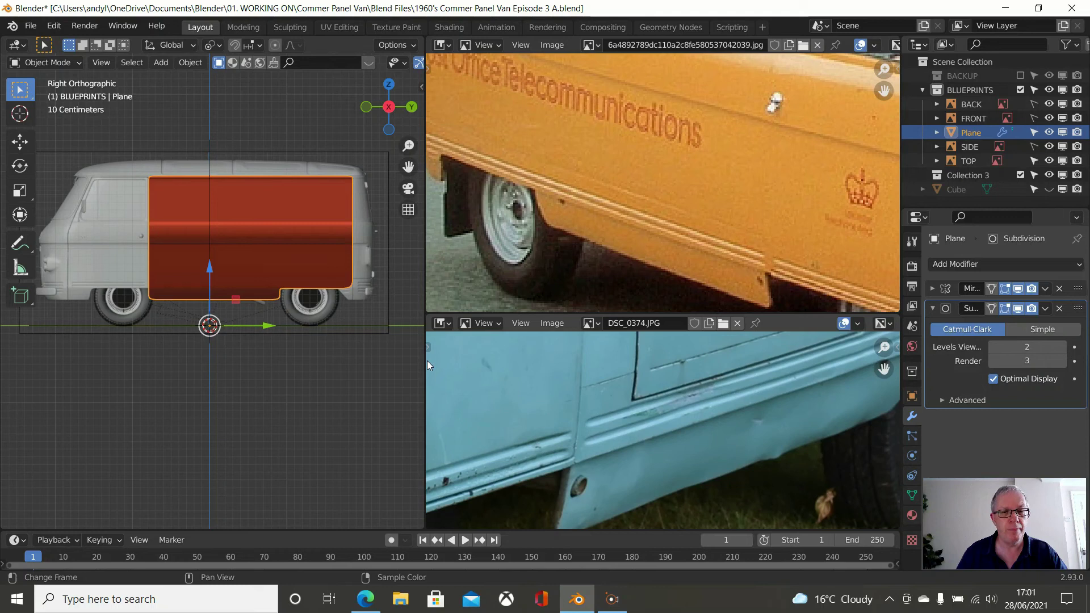
# In right orthographic view, extrude the panel's bottom edge behind the rear wheel down along Z by about 0.073 m
pyautogui.moveTo(426, 360); pyautogui.dragTo(718, 344)
pyautogui.scroll(3, 588, 277)
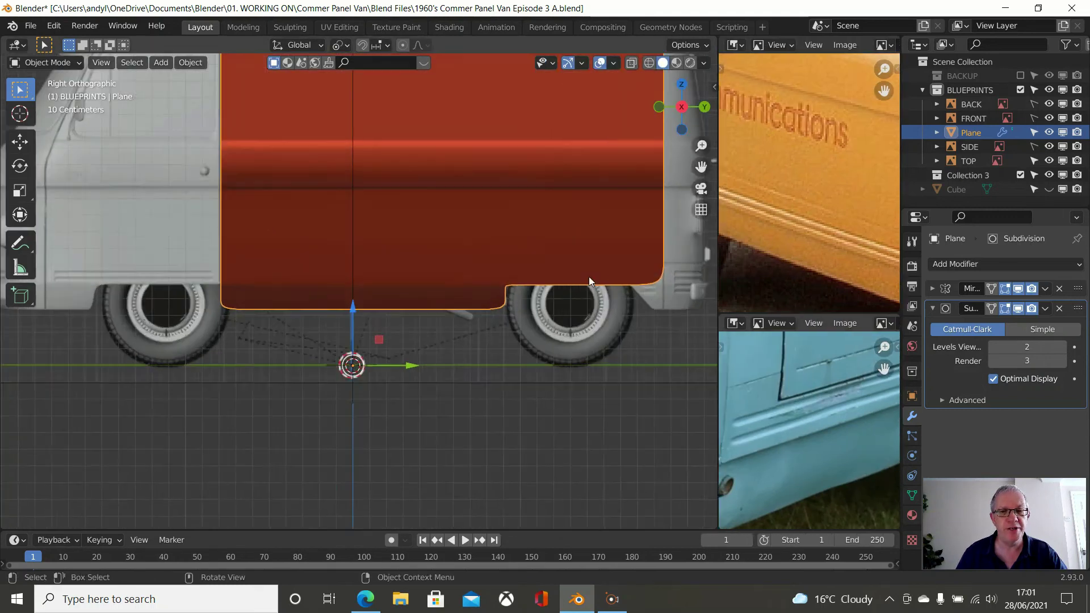
pyautogui.keyDown('shift'); pyautogui.moveTo(540, 270); pyautogui.dragTo(352, 226, button='middle'); pyautogui.keyUp('shift')
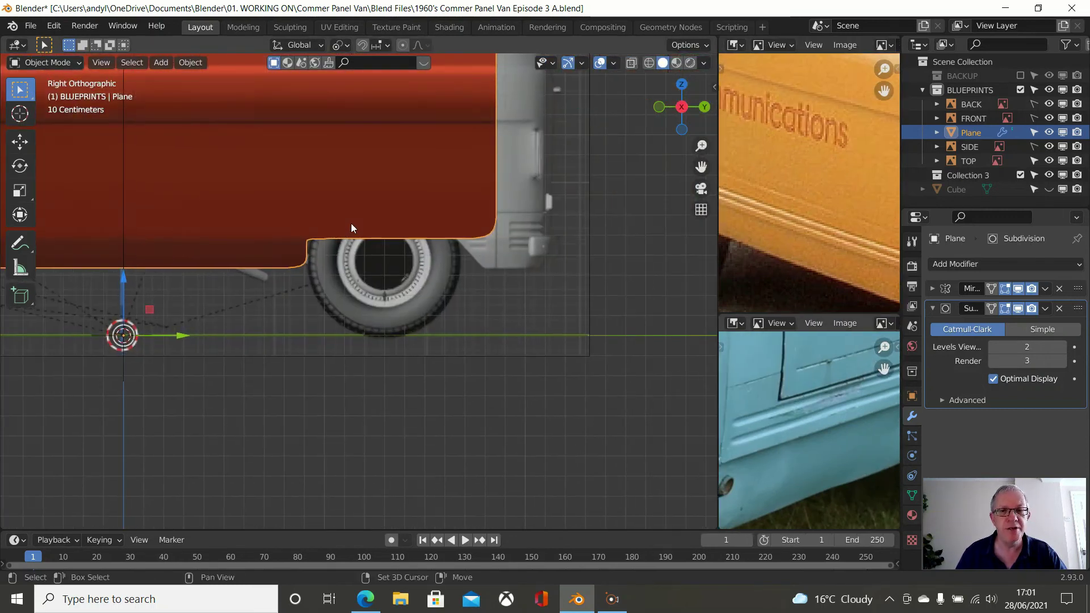
pyautogui.press('Tab')
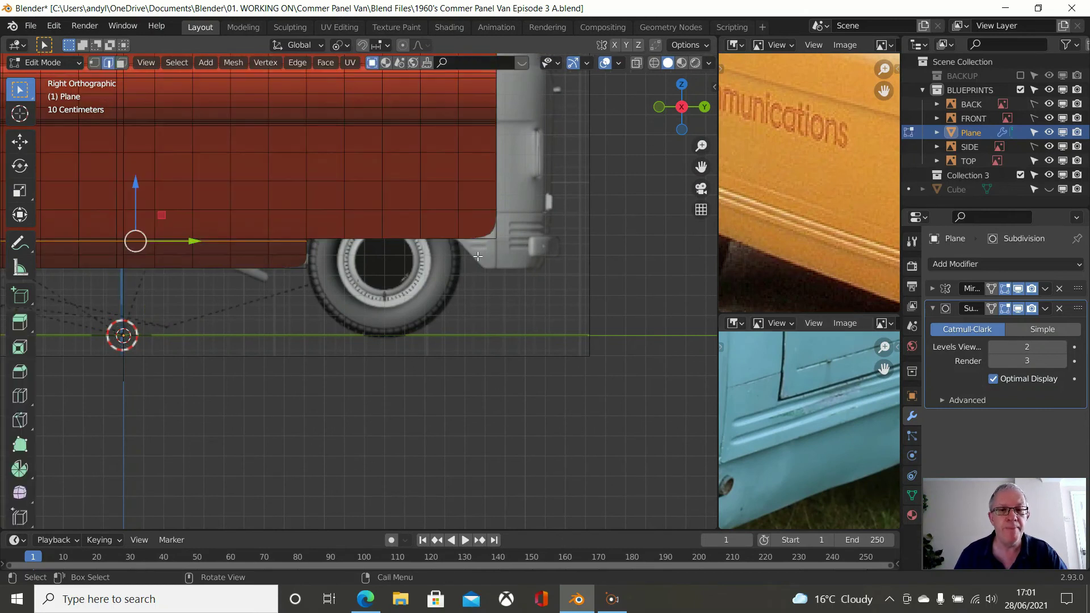
pyautogui.scroll(1, 478, 257)
pyautogui.click(496, 228)
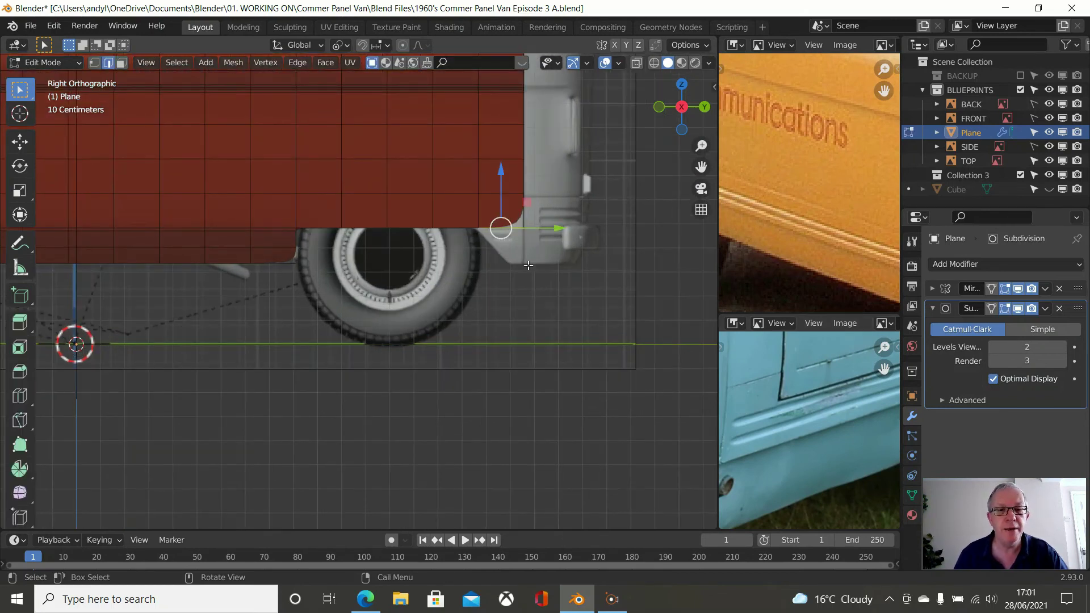
pyautogui.press('g')
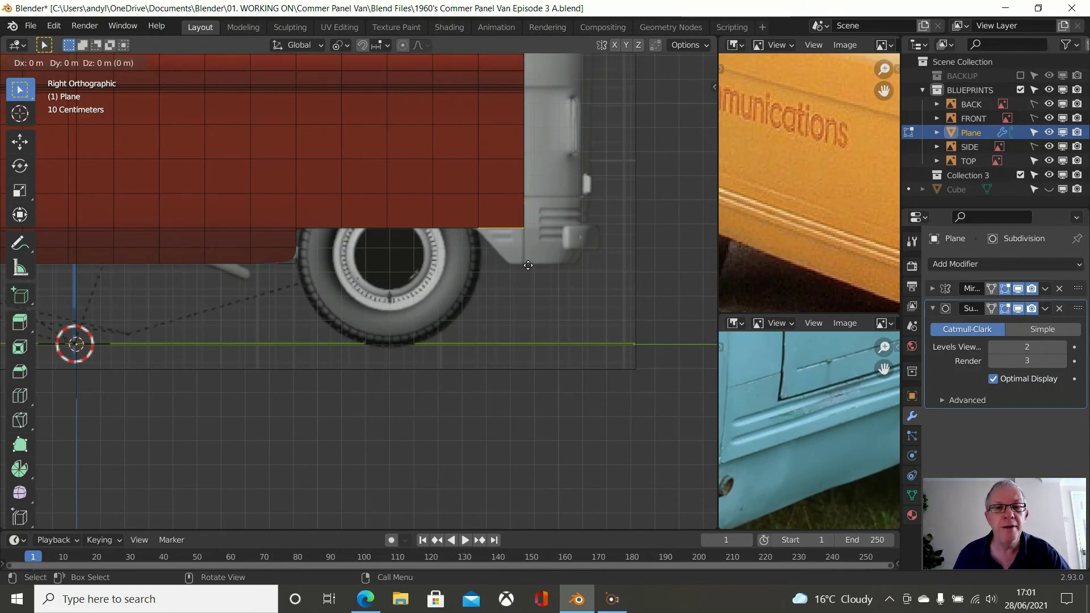
pyautogui.press('z')
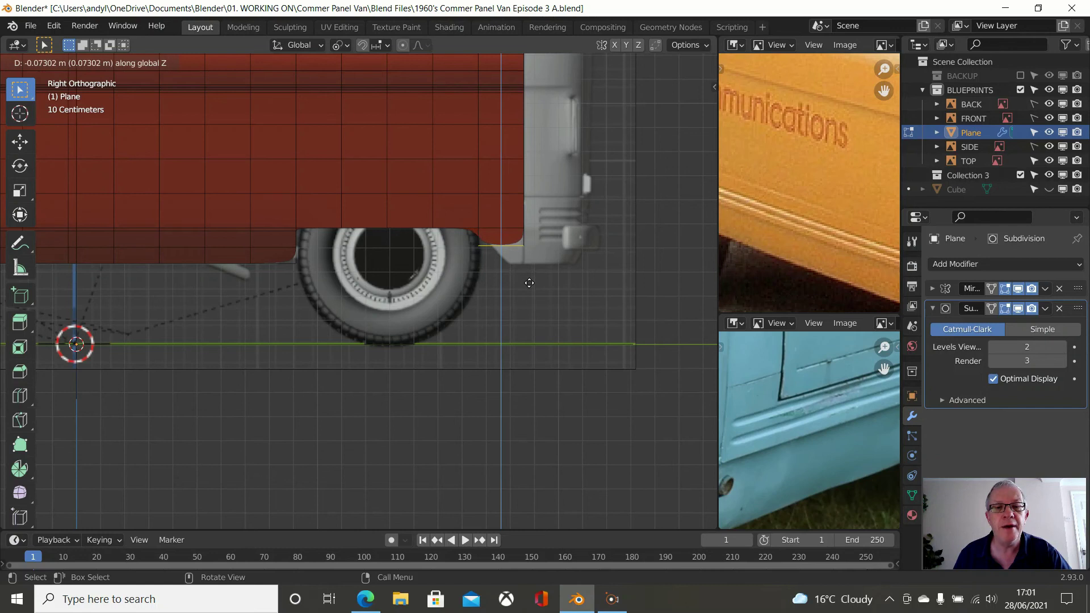
pyautogui.click(530, 282)
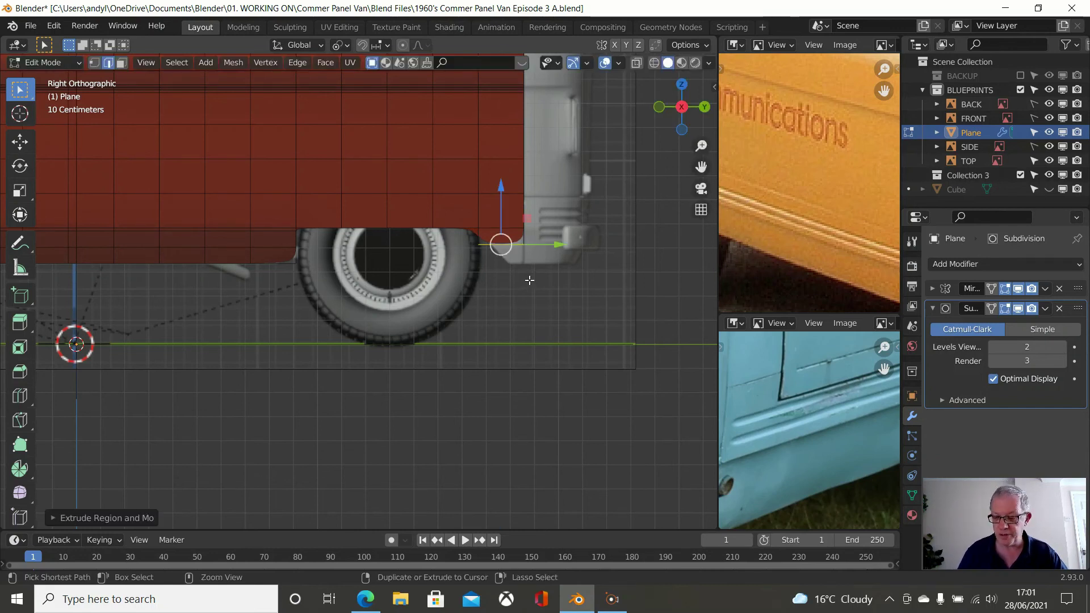
# In back orthographic view, move the edge extruded behind the rear wheel inward along X to the back blueprint's side profile
pyautogui.press('ctrl+KP_1')
pyautogui.scroll(3, 358, 289)
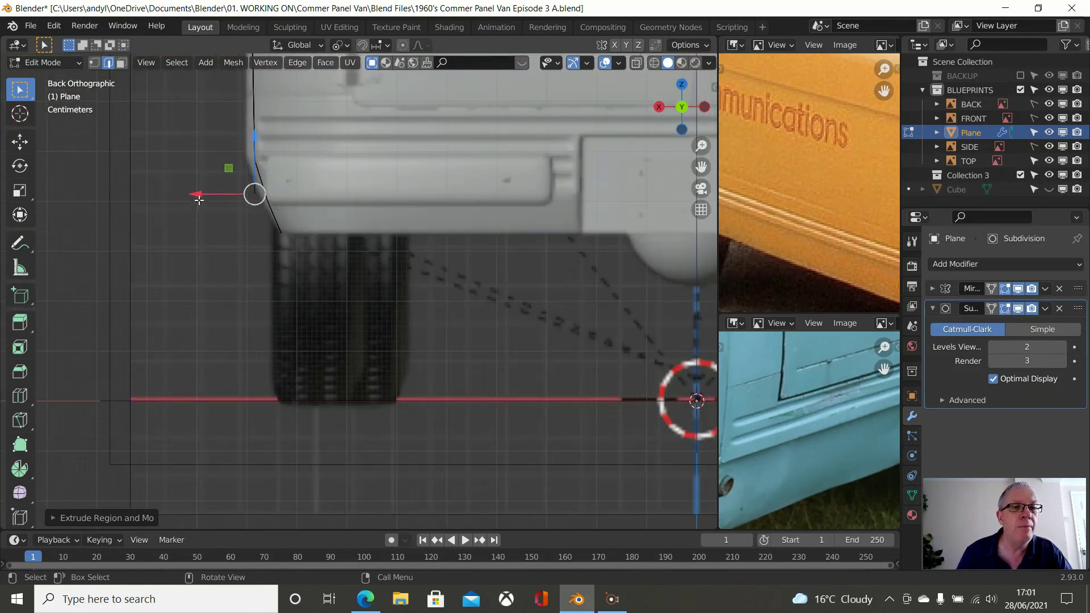
pyautogui.moveTo(198, 196); pyautogui.dragTo(208, 209)
pyautogui.scroll(-3, 267, 188)
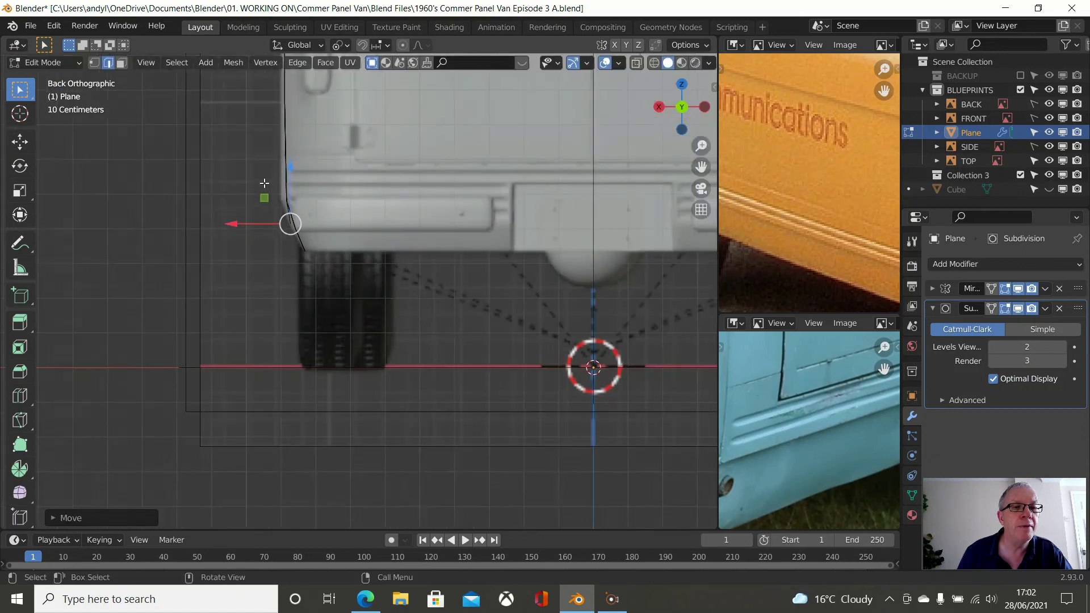
pyautogui.scroll(-2, 275, 170)
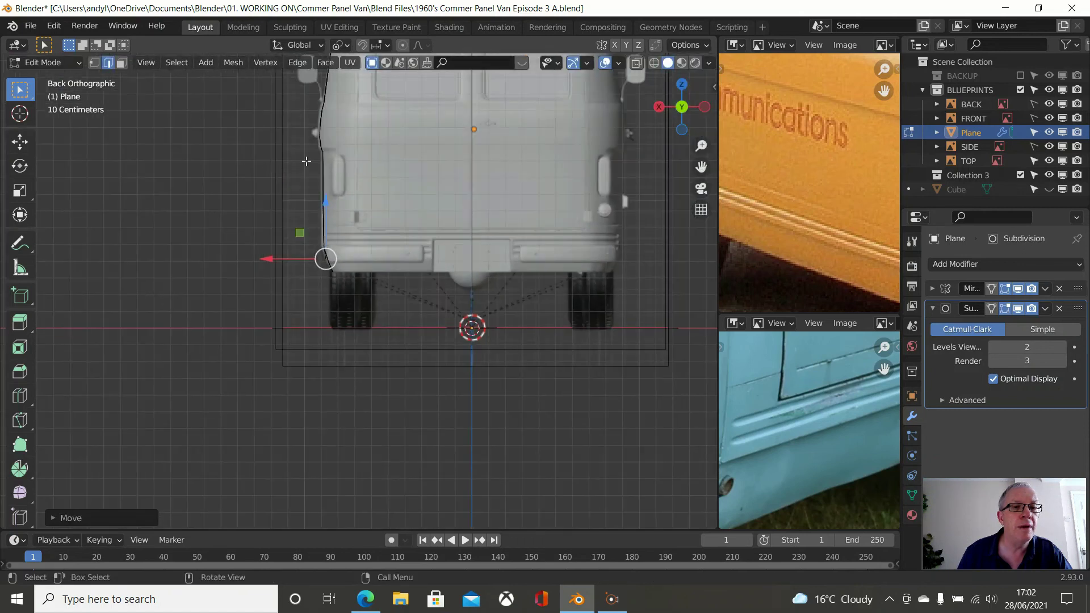
pyautogui.moveTo(360, 148); pyautogui.dragTo(432, 187, button='middle')
pyautogui.scroll(-1, 435, 182)
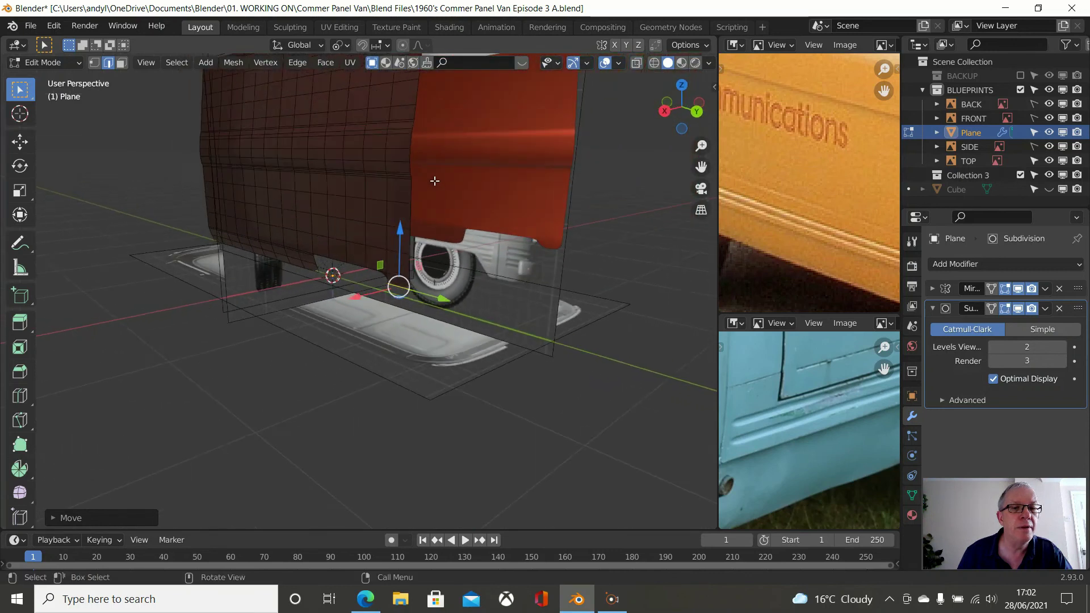
pyautogui.moveTo(434, 181); pyautogui.dragTo(398, 151, button='middle')
pyautogui.scroll(1, 493, 176)
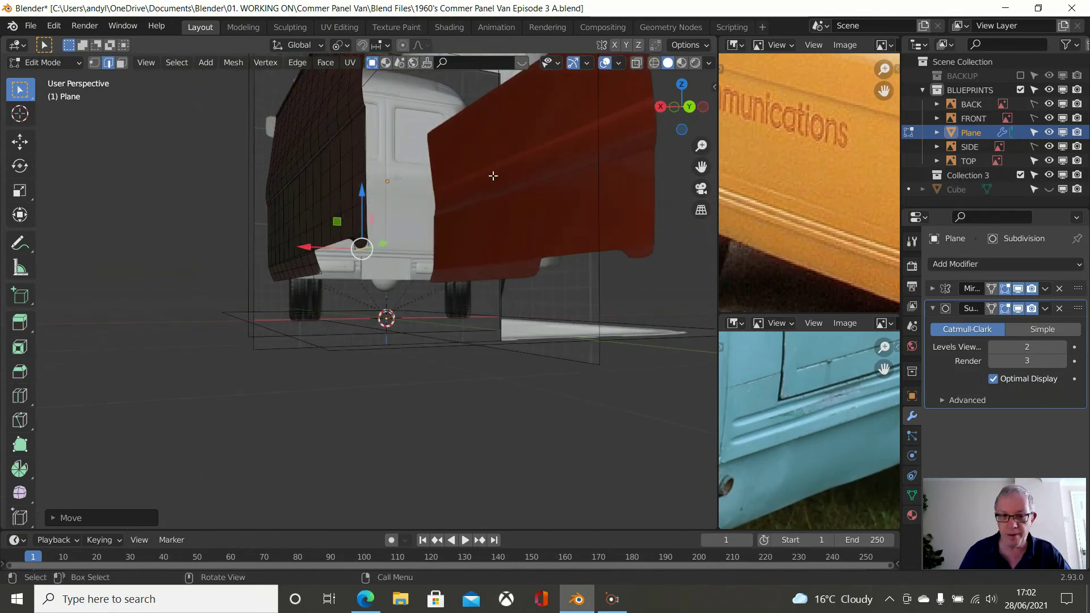
# In right orthographic view, extrude the edge behind the rear wheel further down along Z to the bottom of the side blueprint's body
pyautogui.press('KP_3')
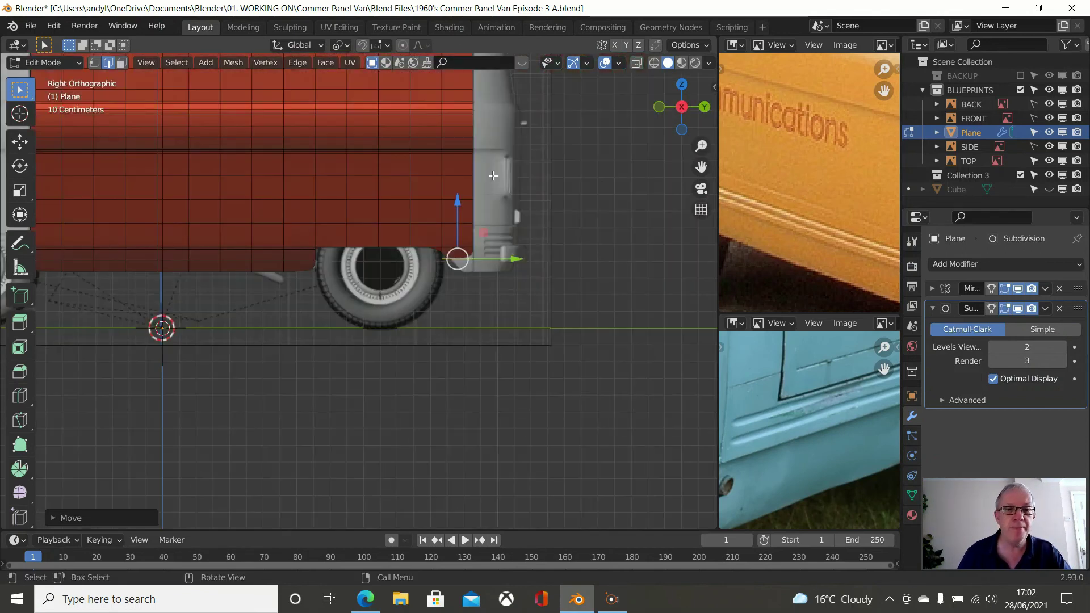
pyautogui.scroll(3, 493, 176)
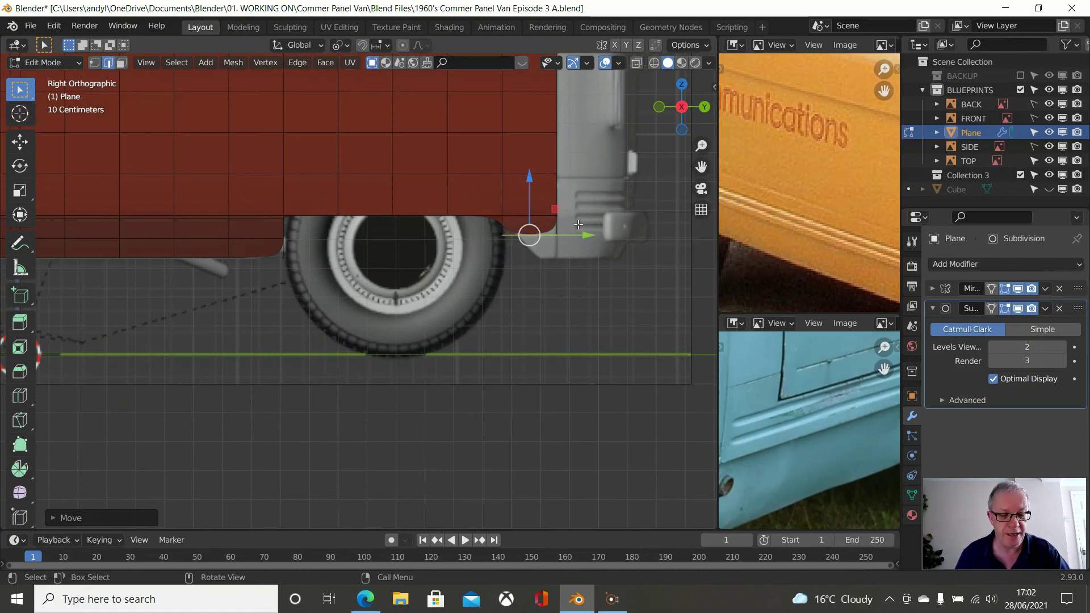
pyautogui.press('g')
pyautogui.press('z')
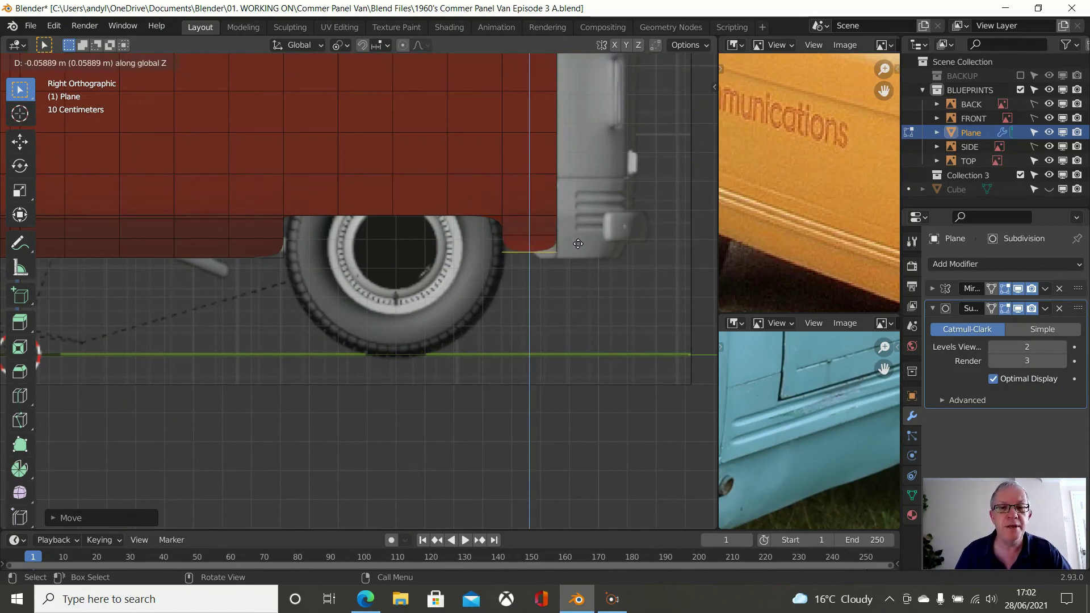
pyautogui.click(578, 247)
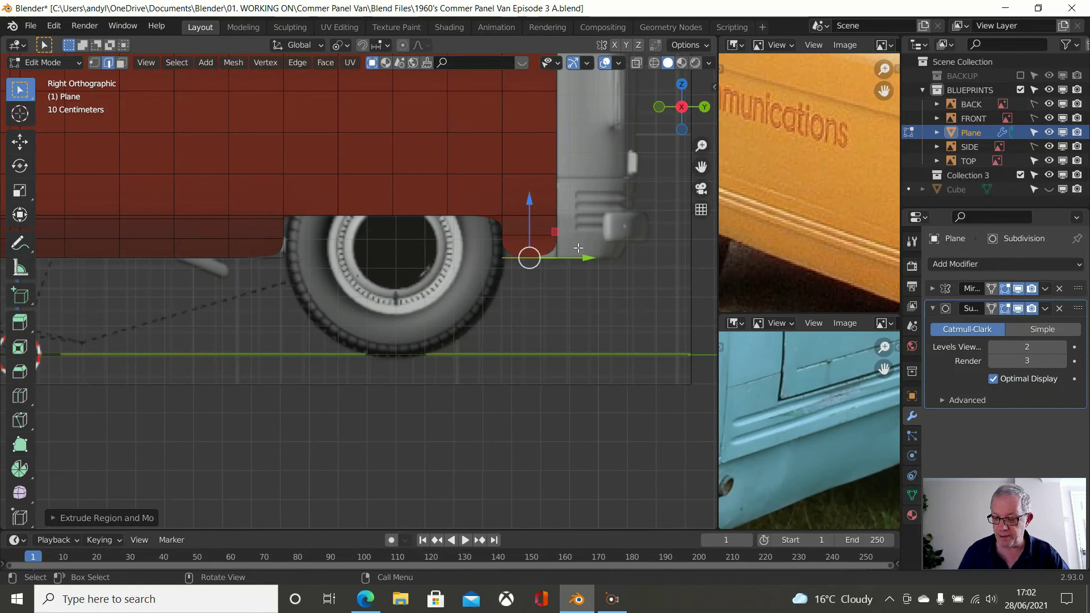
# In back orthographic view, move the bottom edge behind the rear wheel inward along X to the lower corner of the back blueprint's body
pyautogui.press('ctrl+KP_1')
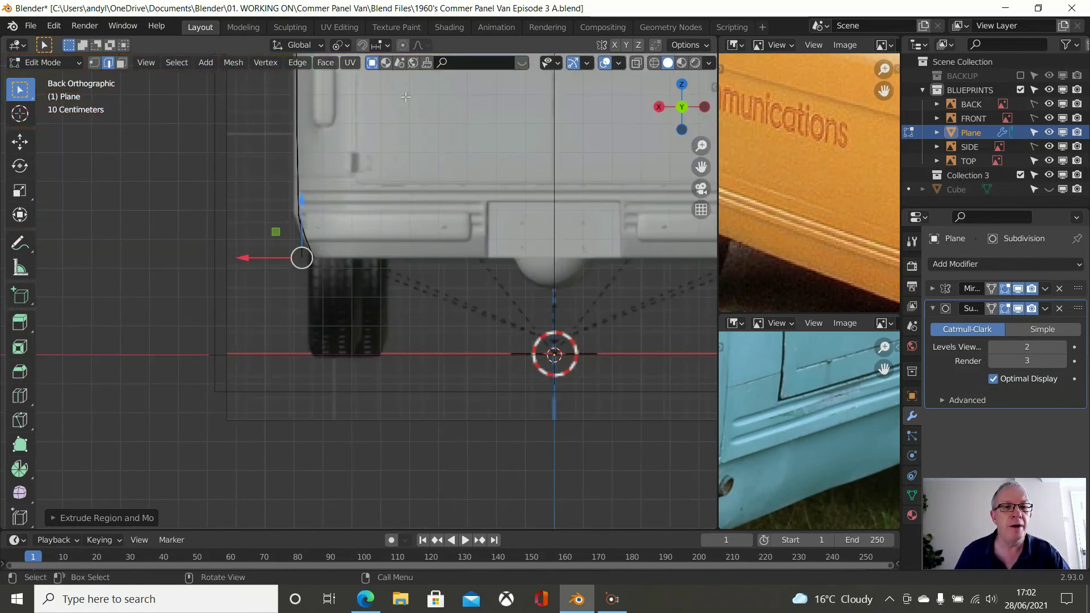
pyautogui.scroll(-1, 361, 289)
pyautogui.scroll(-5, 337, 163)
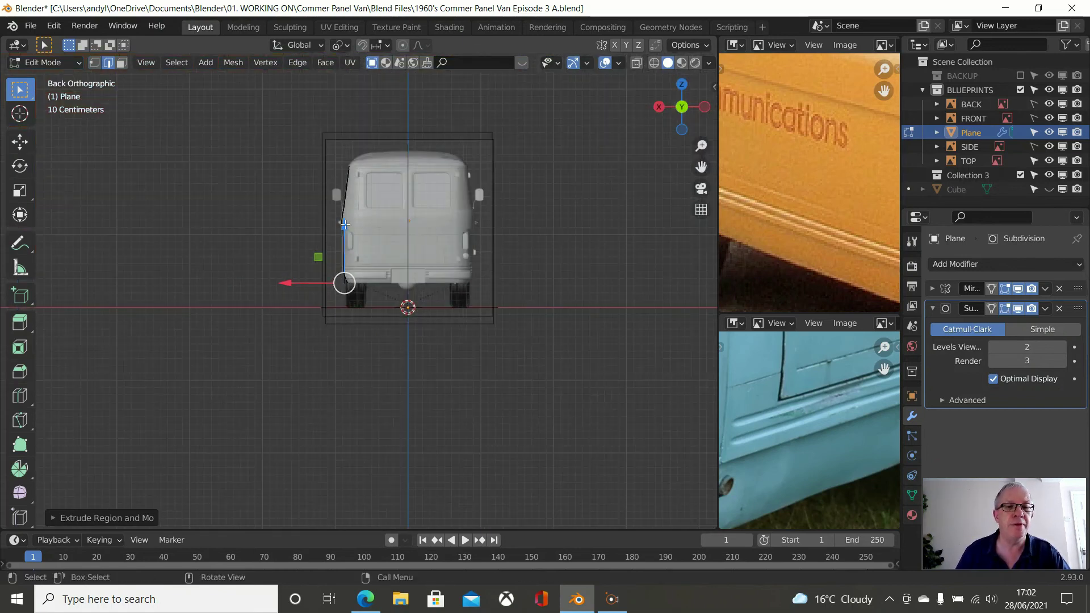
pyautogui.scroll(4, 348, 212)
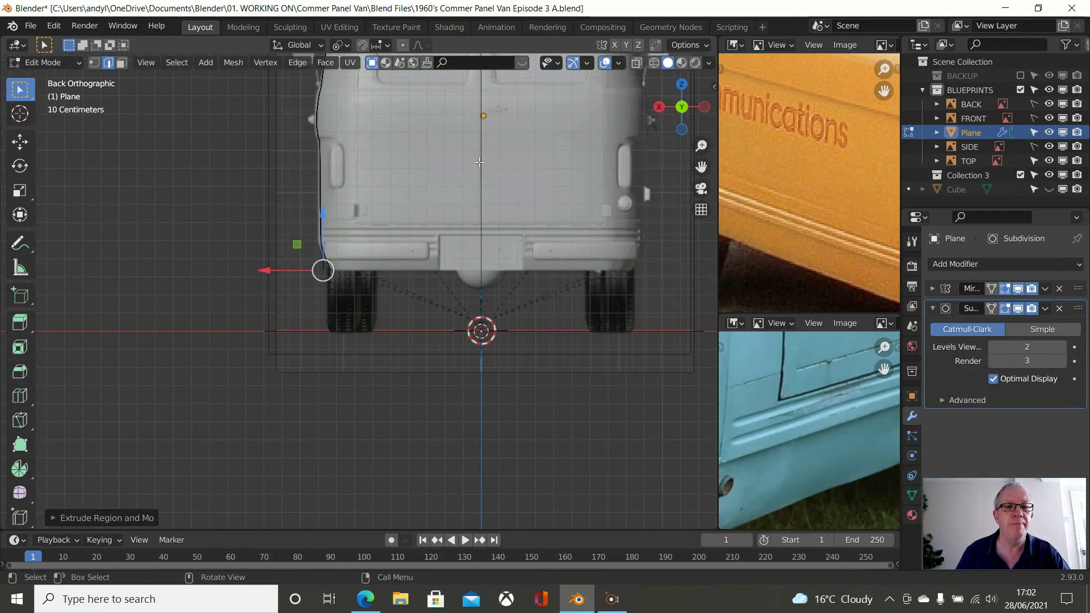
pyautogui.scroll(1, 336, 243)
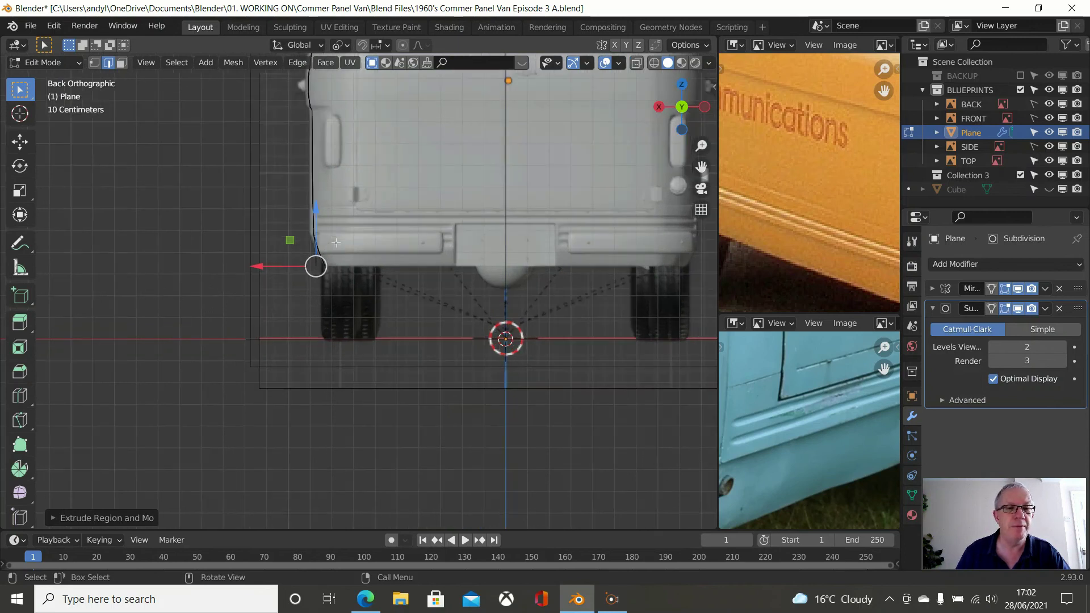
pyautogui.scroll(3, 336, 243)
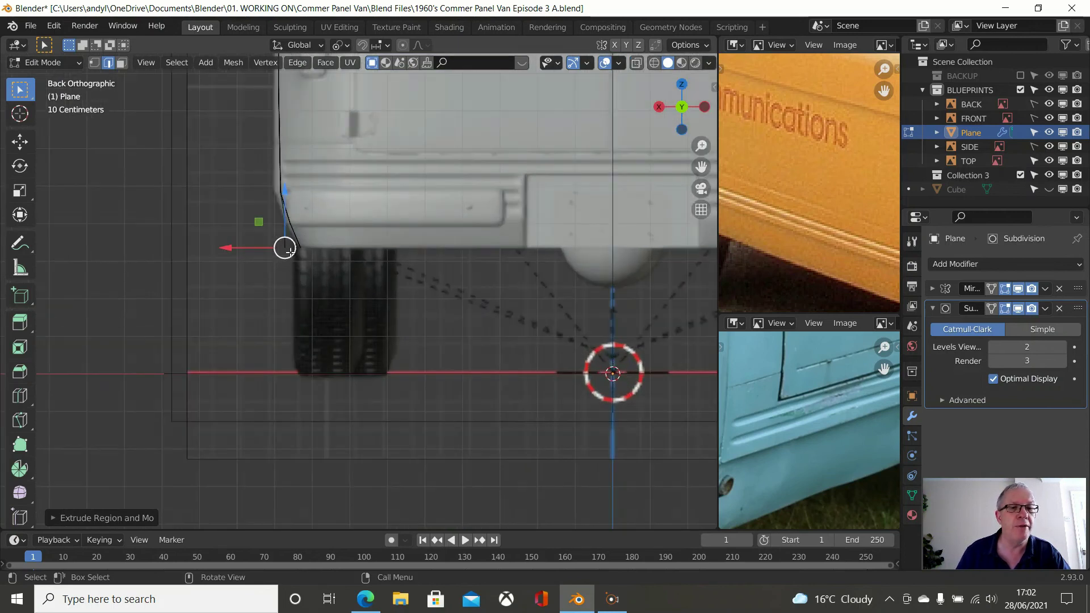
pyautogui.moveTo(232, 247); pyautogui.dragTo(255, 265)
pyautogui.scroll(4, 409, 208)
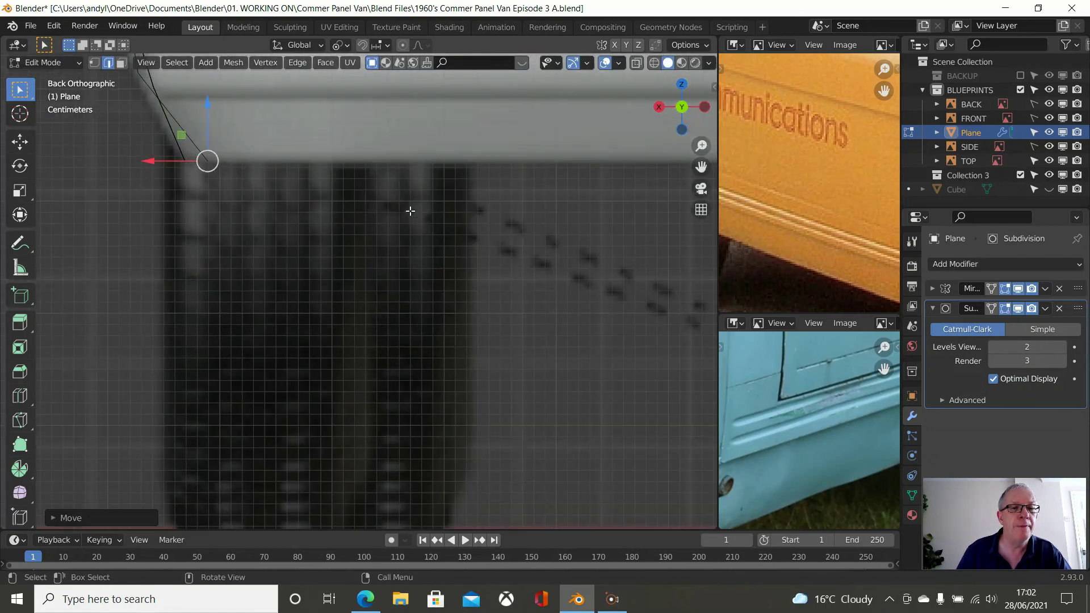
pyautogui.keyDown('shift'); pyautogui.moveTo(365, 207); pyautogui.dragTo(464, 235, button='middle'); pyautogui.keyUp('shift')
pyautogui.moveTo(304, 207); pyautogui.dragTo(283, 226)
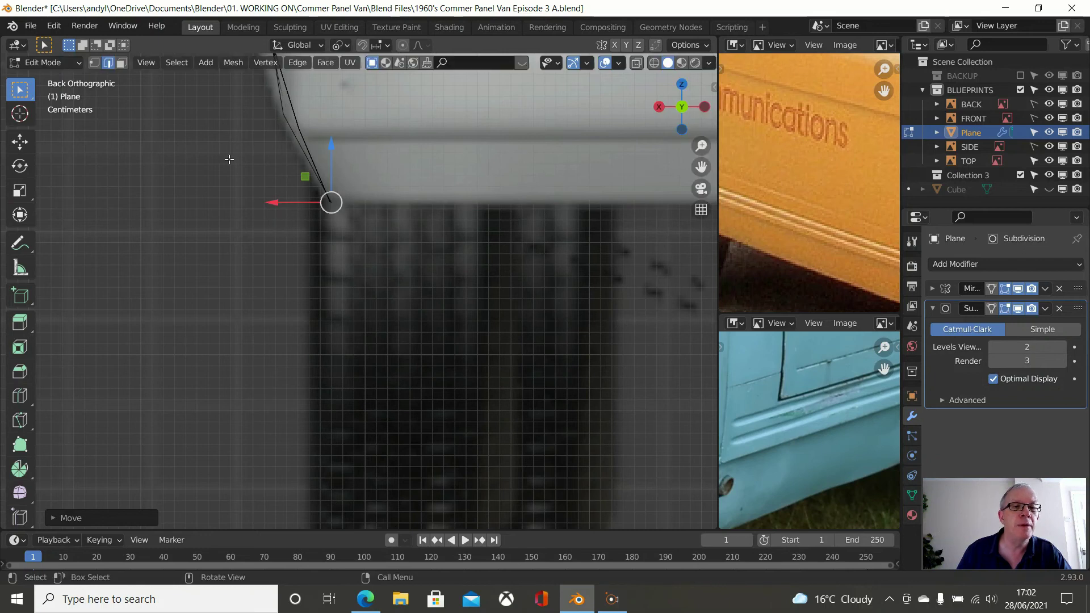
# Switch to wireframe shading, select the edge midway down the piece behind the rear wheel, and move it along X to the back blueprint's profile
pyautogui.press('z')
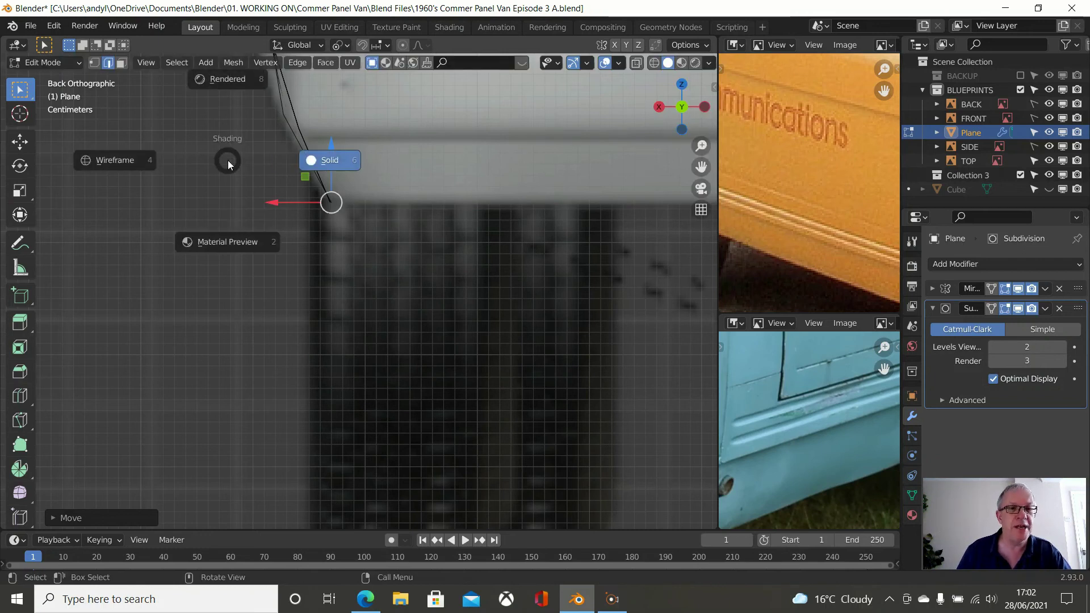
pyautogui.click(128, 162)
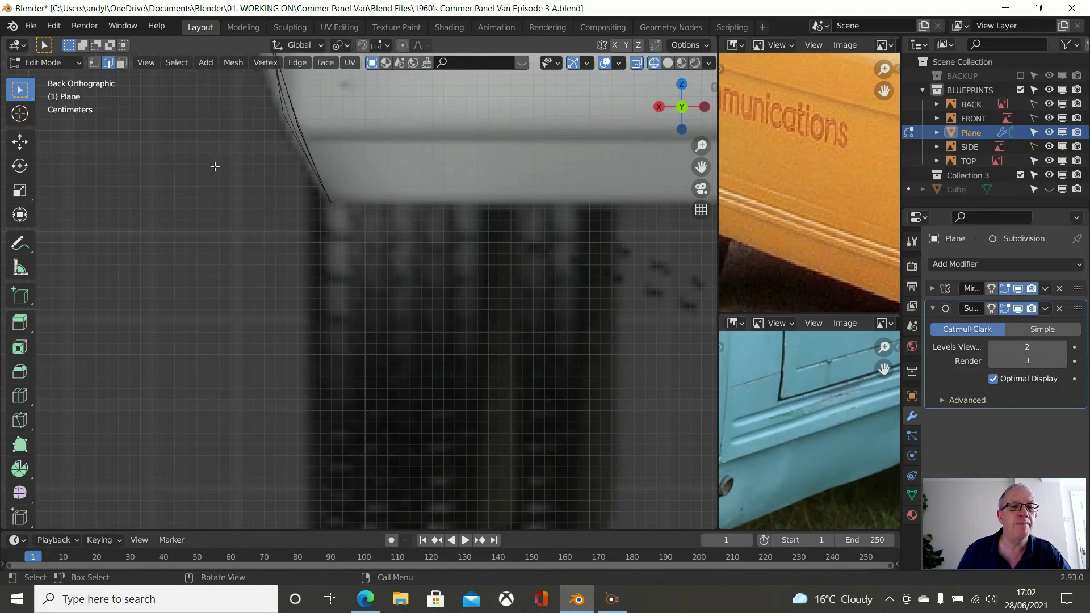
pyautogui.press('b')
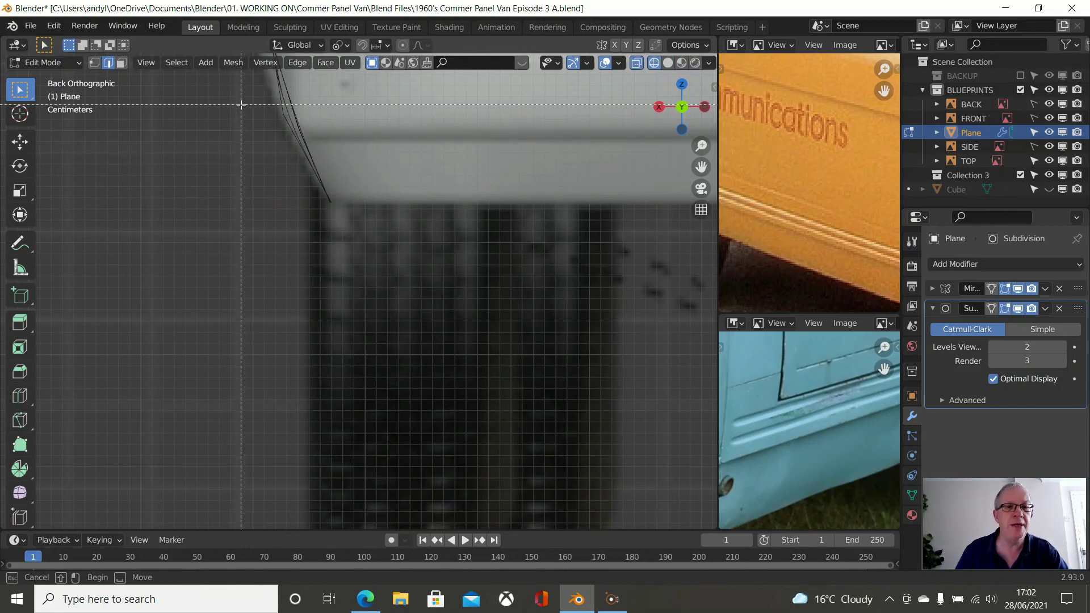
pyautogui.moveTo(244, 97); pyautogui.dragTo(249, 130)
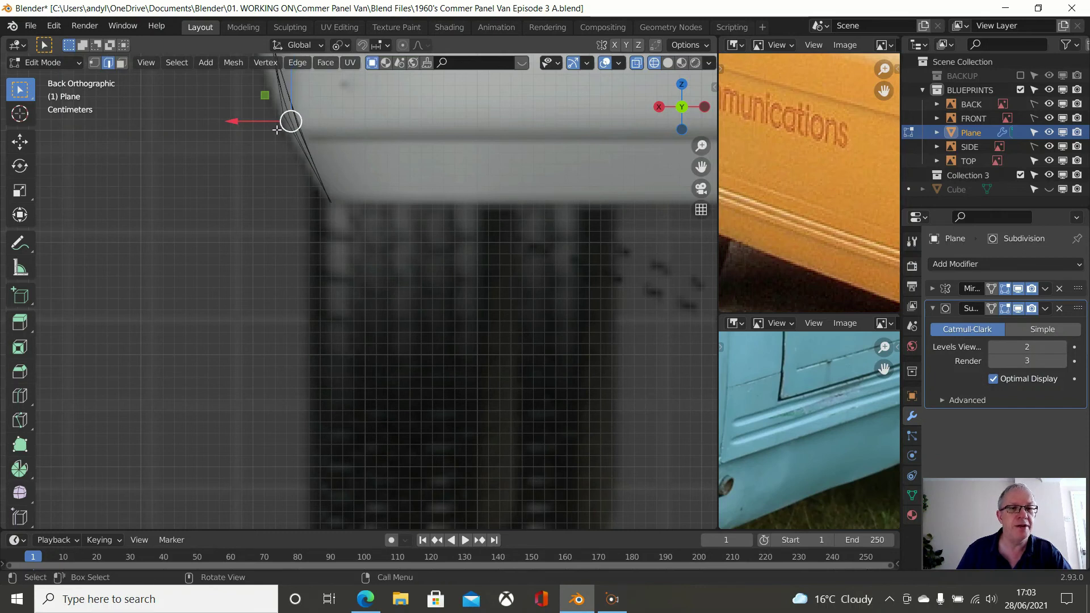
pyautogui.scroll(-5, 427, 219)
pyautogui.moveTo(427, 219); pyautogui.dragTo(543, 235, button='middle')
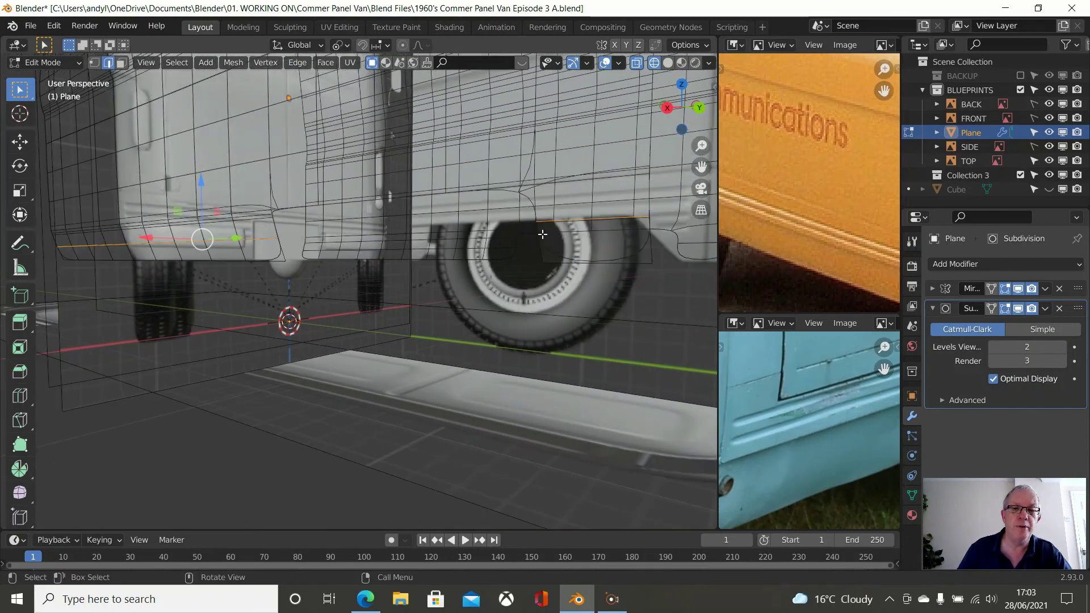
pyautogui.click(581, 221)
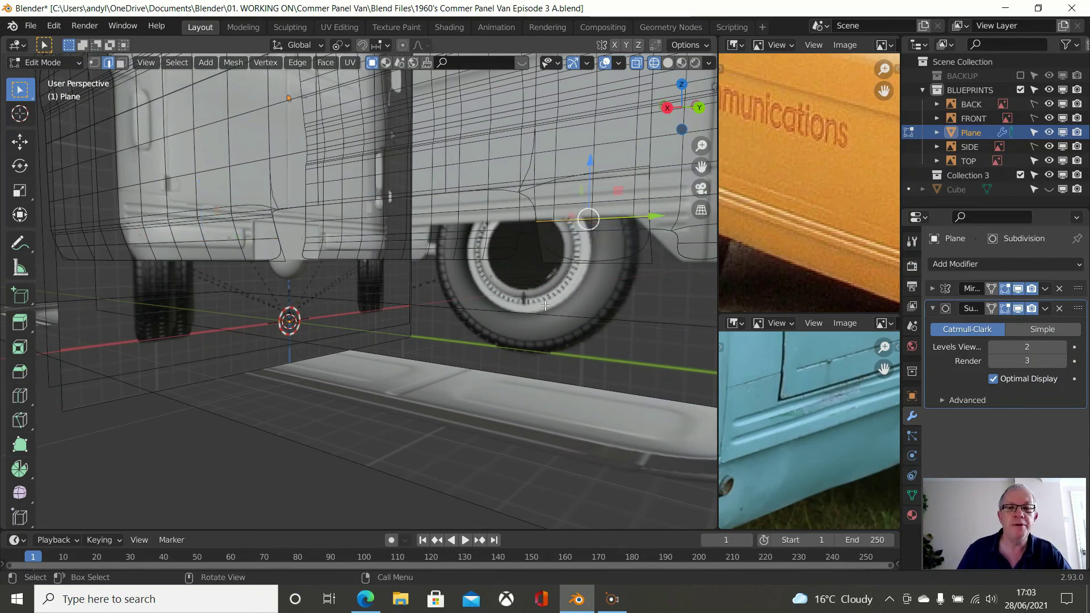
pyautogui.press('ctrl+KP_1')
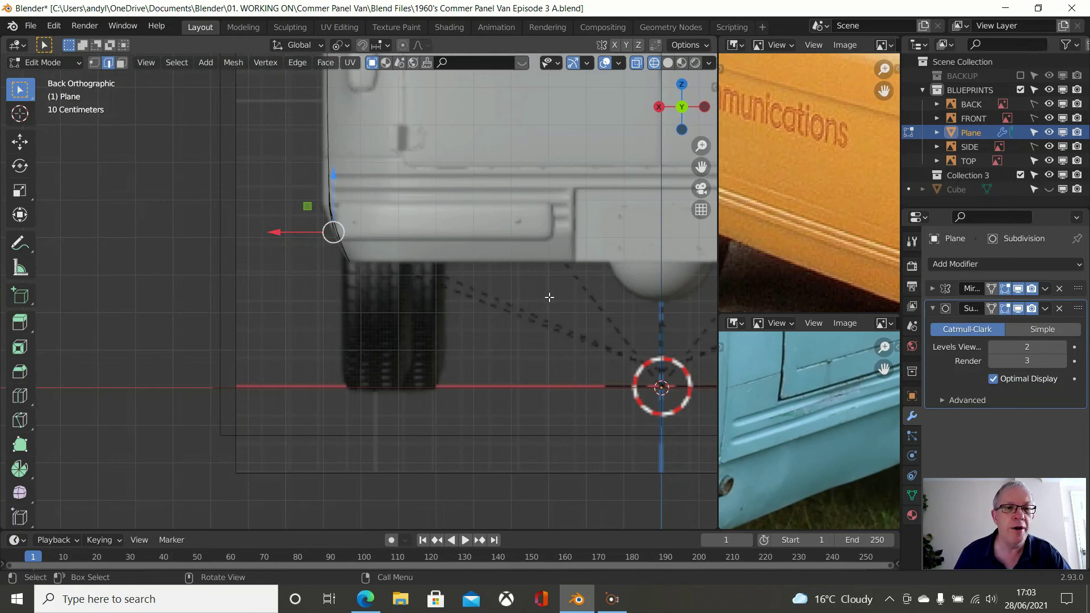
pyautogui.scroll(5, 328, 228)
pyautogui.moveTo(265, 192); pyautogui.dragTo(273, 206)
pyautogui.scroll(-3, 291, 212)
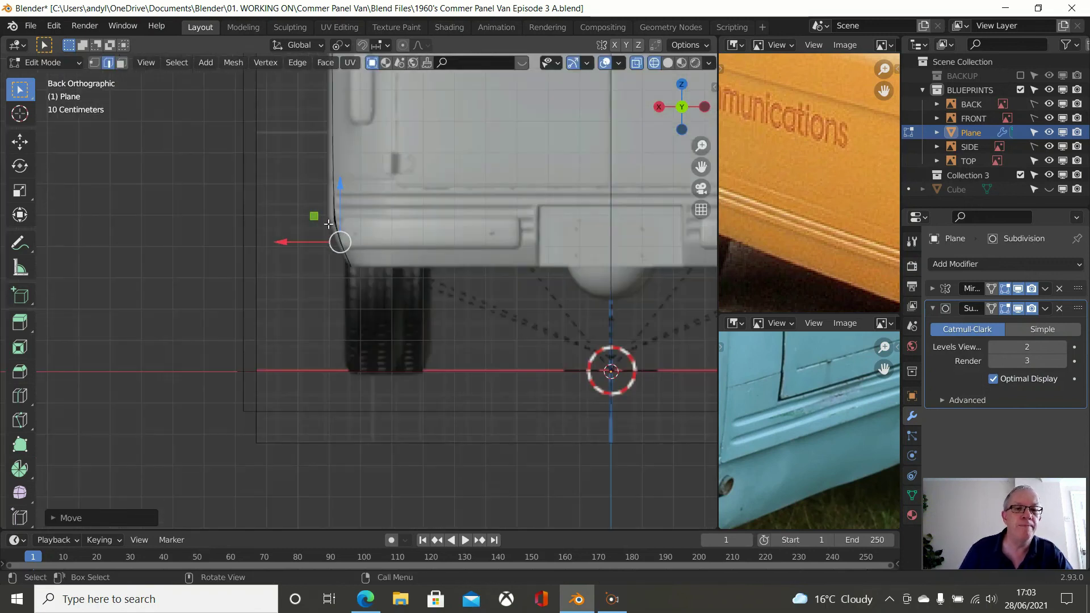
# Examine the side panel's profile against the back and front blueprints in their orthographic views
pyautogui.keyDown('shift'); pyautogui.moveTo(444, 199); pyautogui.dragTo(450, 301, button='middle'); pyautogui.keyUp('shift')
pyautogui.scroll(-2, 458, 281)
pyautogui.keyDown('shift'); pyautogui.moveTo(431, 164); pyautogui.dragTo(396, 239, button='middle'); pyautogui.keyUp('shift')
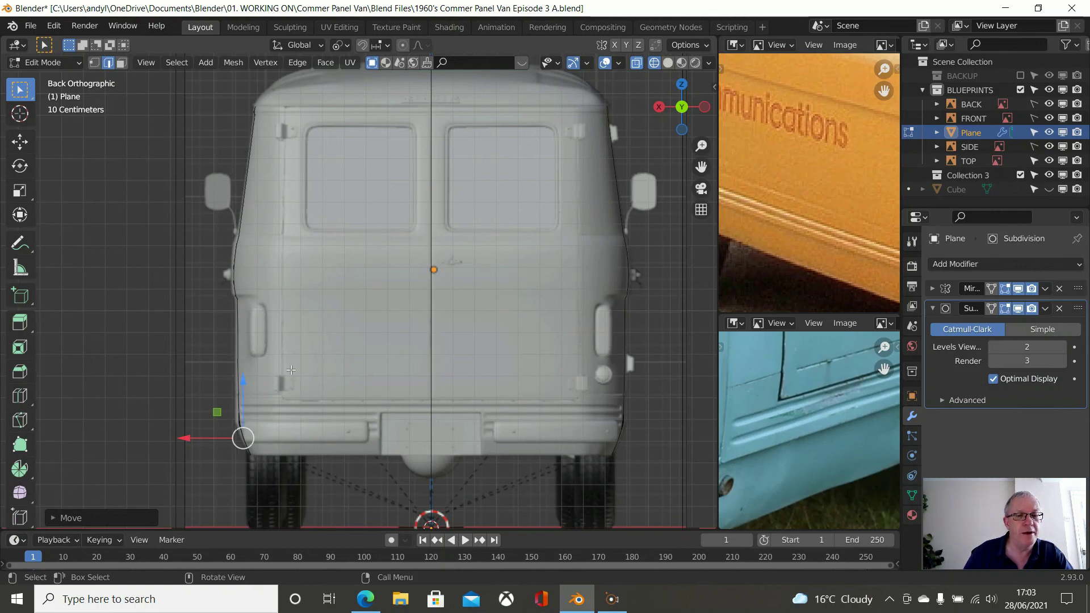
pyautogui.scroll(-1, 295, 362)
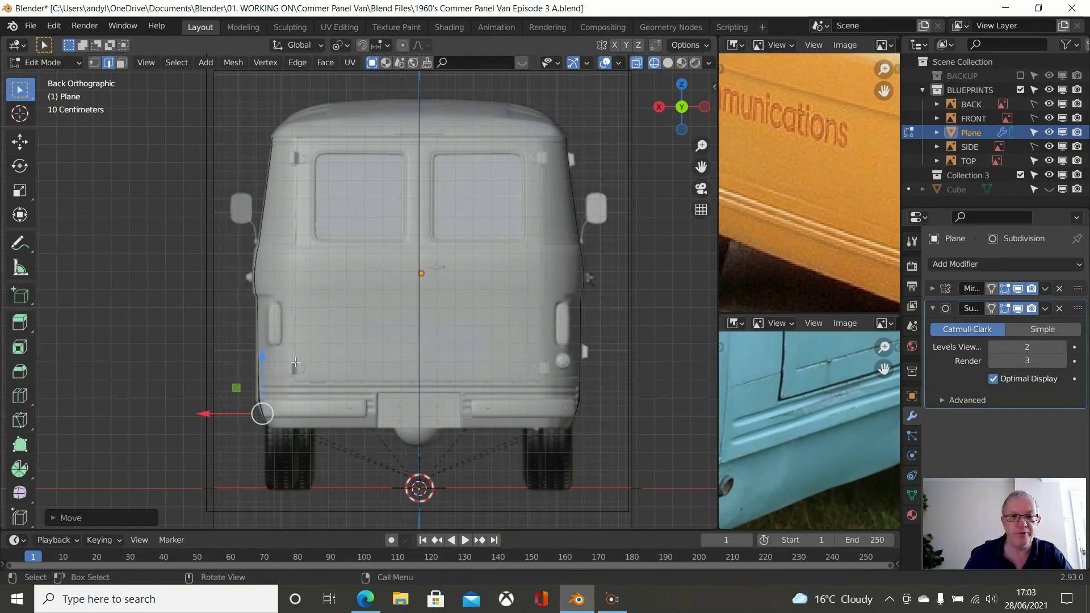
pyautogui.press('KP_1')
pyautogui.scroll(3, 385, 285)
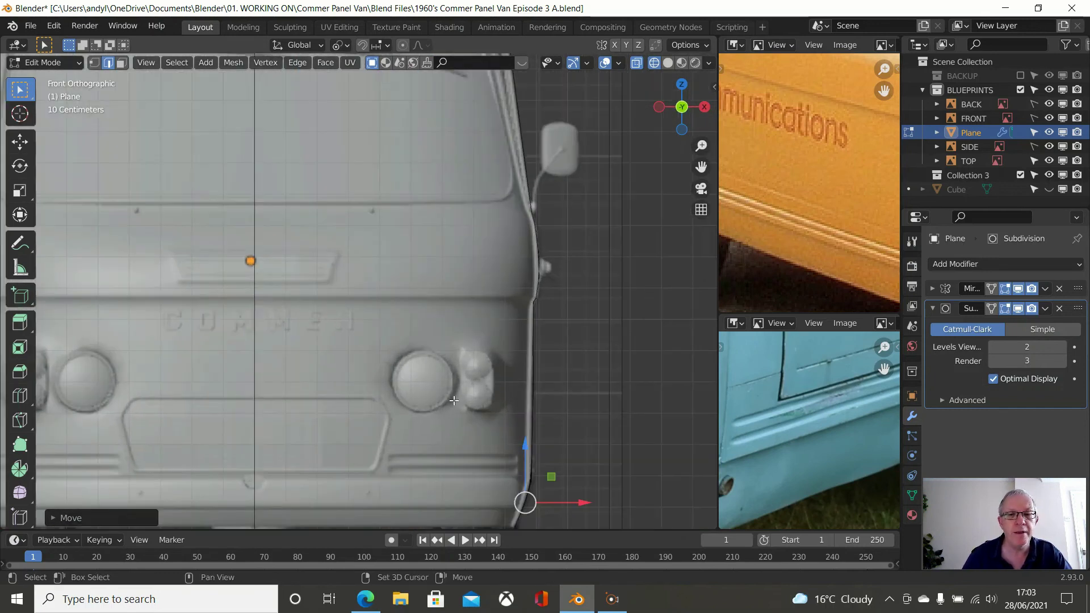
pyautogui.keyDown('shift'); pyautogui.moveTo(385, 286); pyautogui.dragTo(381, 269, button='middle'); pyautogui.keyUp('shift')
pyautogui.scroll(3, 526, 355)
pyautogui.keyDown('shift'); pyautogui.moveTo(514, 360); pyautogui.dragTo(448, 408, button='middle'); pyautogui.keyUp('shift')
pyautogui.scroll(-5, 492, 358)
# Return to solid shading and add a horizontal loop cut just below the top of the piece behind the rear wheel
pyautogui.press('z')
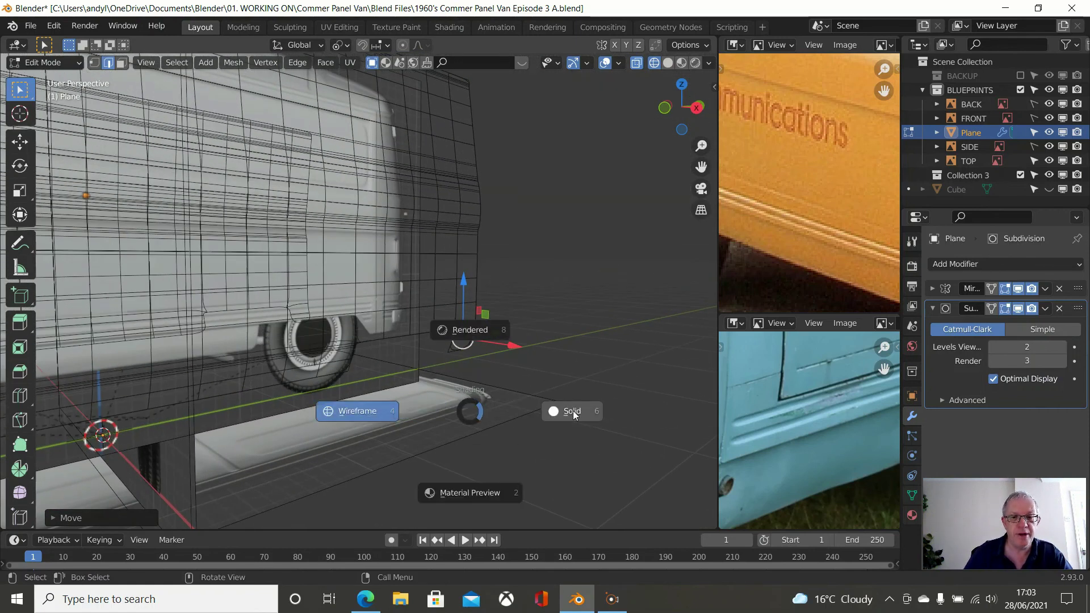
pyautogui.click(574, 415)
pyautogui.moveTo(506, 383)
pyautogui.mouseDown(button='middle')
pyautogui.moveTo(487, 372)
pyautogui.moveTo(419, 369)
pyautogui.moveTo(402, 342)
pyautogui.moveTo(455, 358)
pyautogui.moveTo(502, 399)
pyautogui.moveTo(390, 380)
pyautogui.moveTo(411, 343)
pyautogui.moveTo(450, 349)
pyautogui.mouseUp(button='middle')
pyautogui.press('Tab')
pyautogui.press('Tab')
pyautogui.scroll(6, 444, 343)
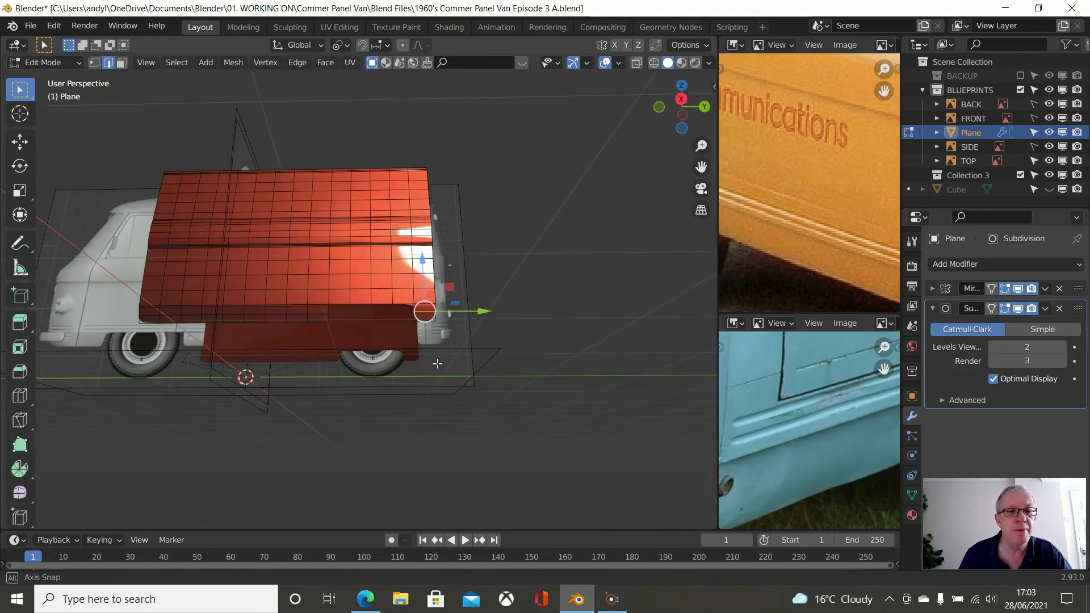
pyautogui.scroll(1, 491, 336)
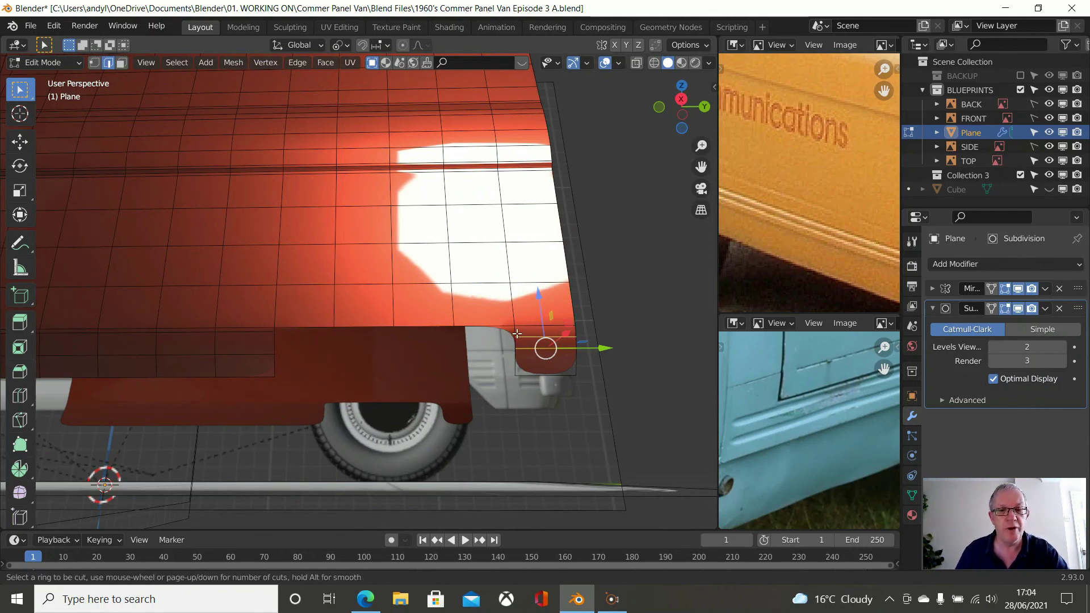
pyautogui.hotkey('ctrl', 'r')
pyautogui.click(516, 329)
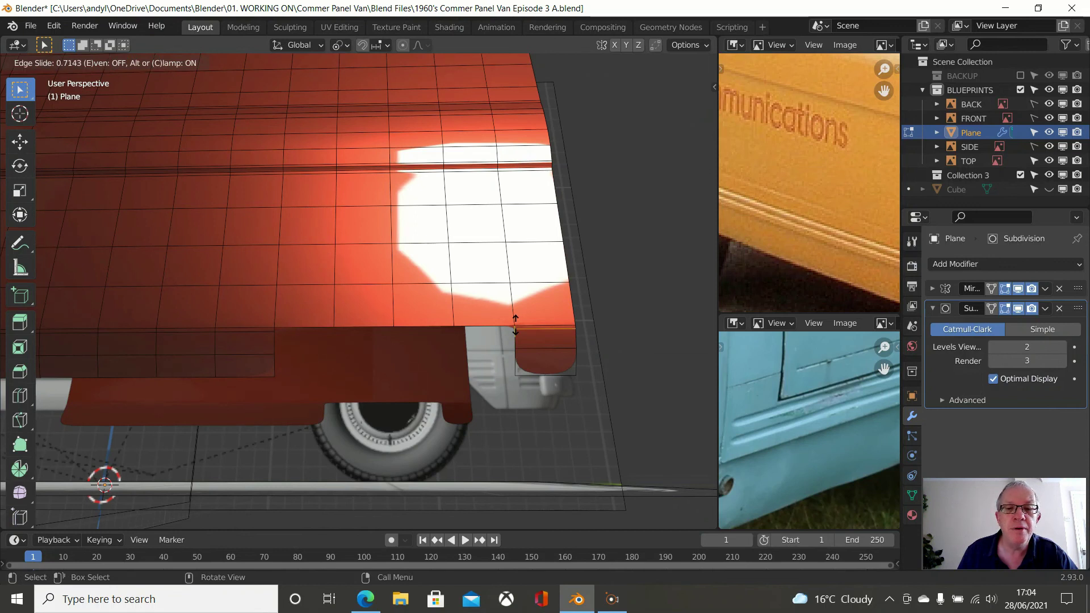
pyautogui.click(516, 327)
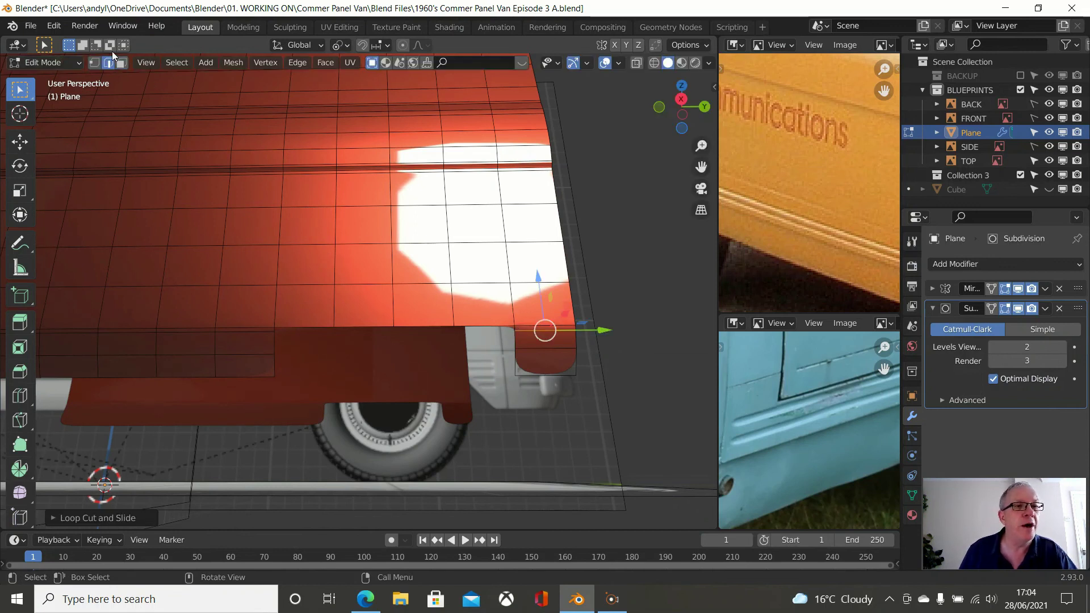
# In vertex mode, add the matching vertex at the sill's rear end as the active one and scale the selection to 0 along Z
pyautogui.click(95, 64)
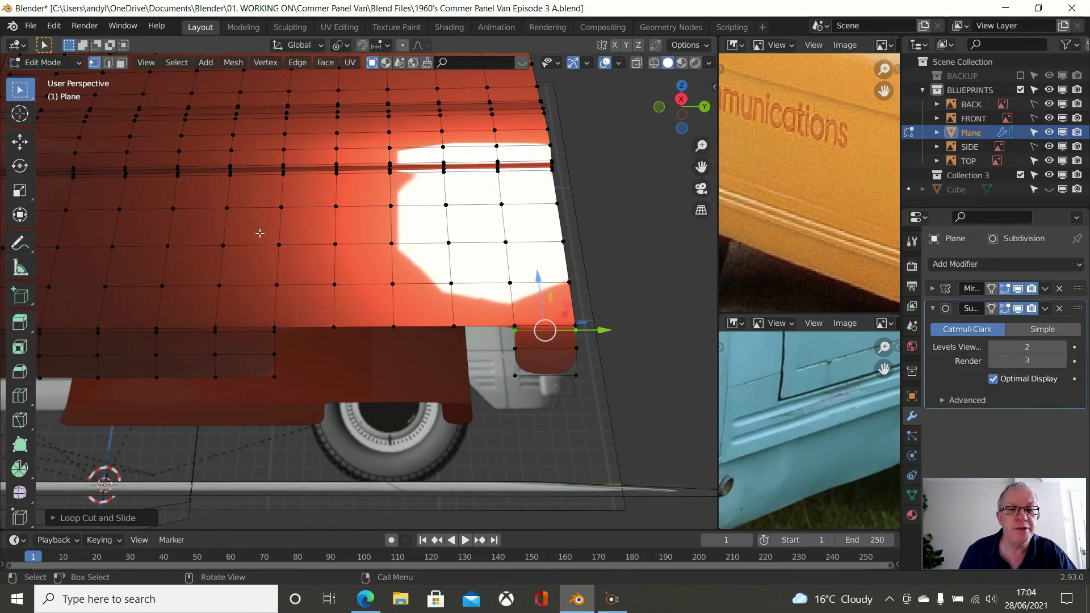
pyautogui.click(275, 332)
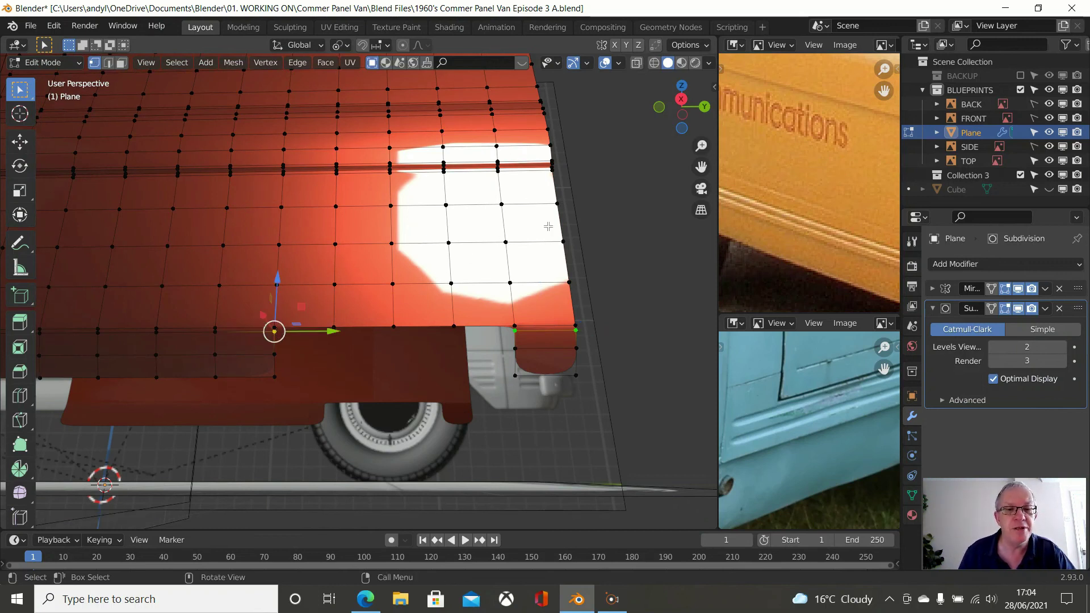
pyautogui.press('KP_3')
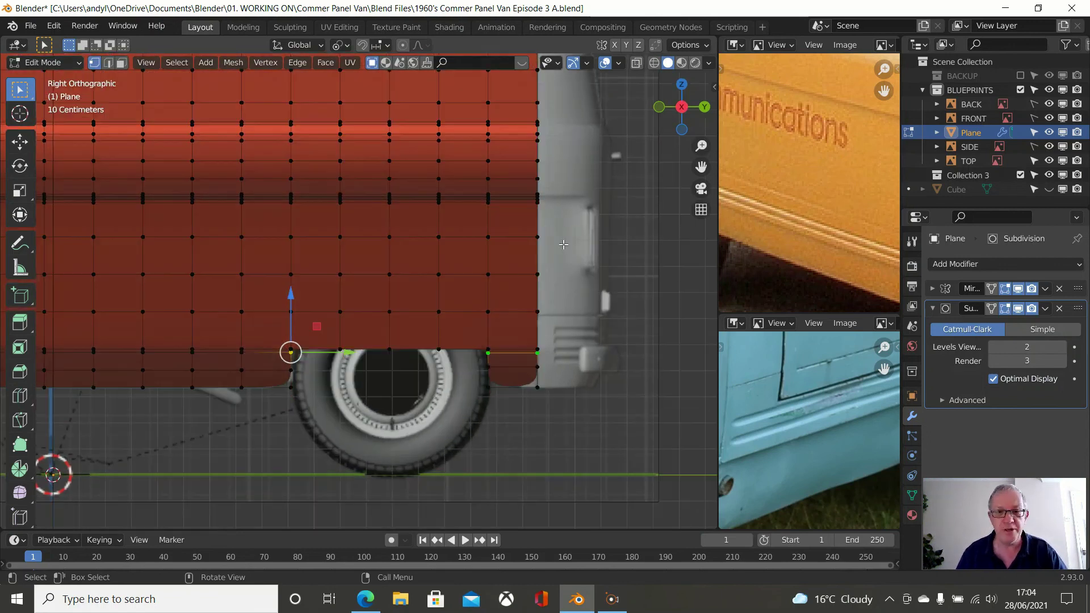
pyautogui.press('s')
pyautogui.press('z')
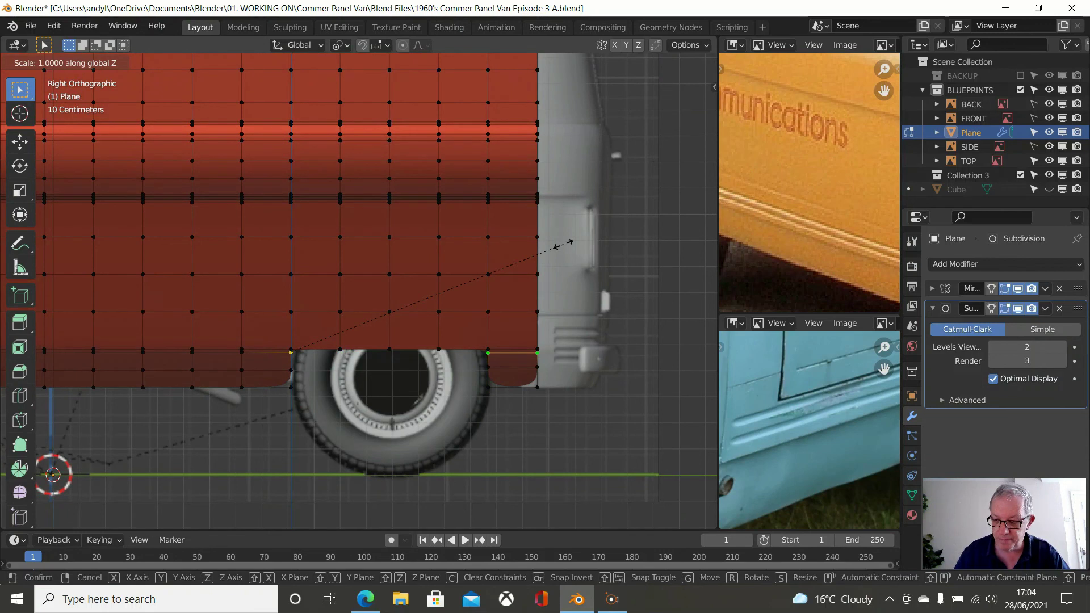
pyautogui.write('0')
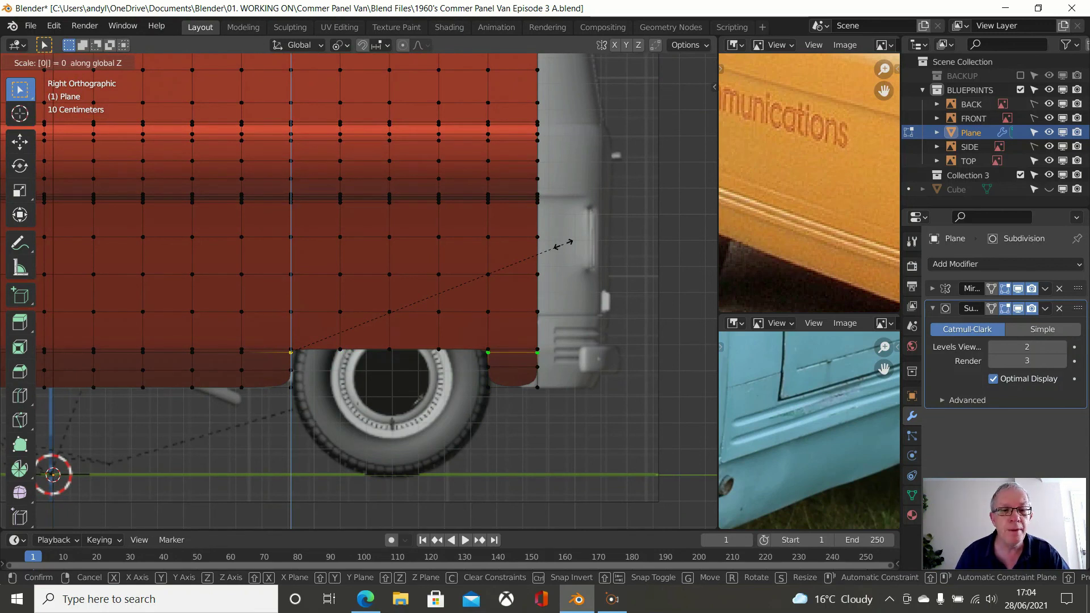
pyautogui.press('Return')
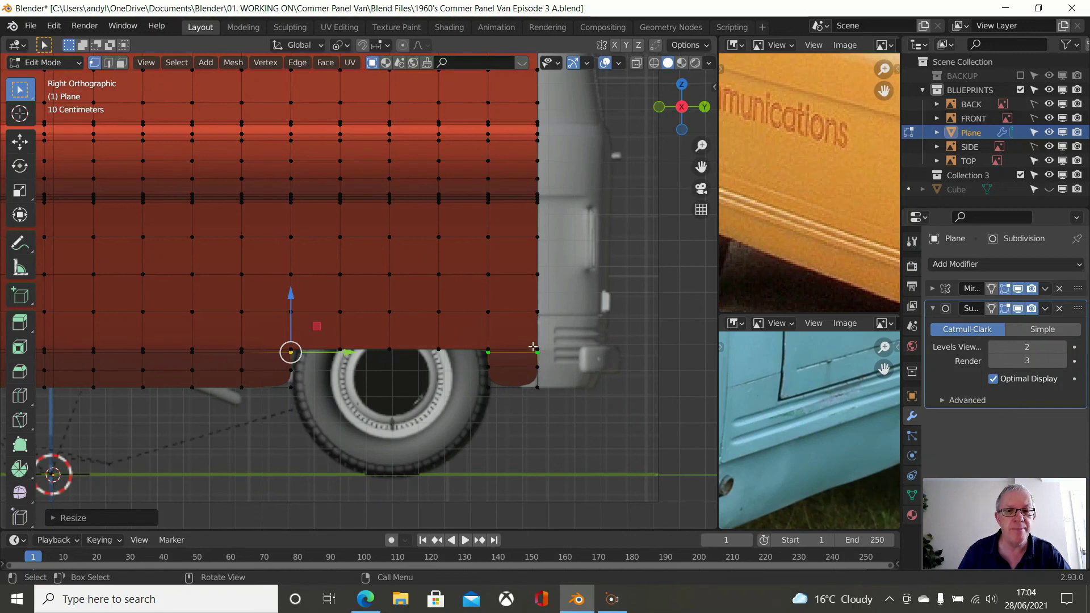
# Select the side panel's complete outer boundary, including the wheel arch cut-out, as edges in edge select mode
pyautogui.scroll(-4, 532, 346)
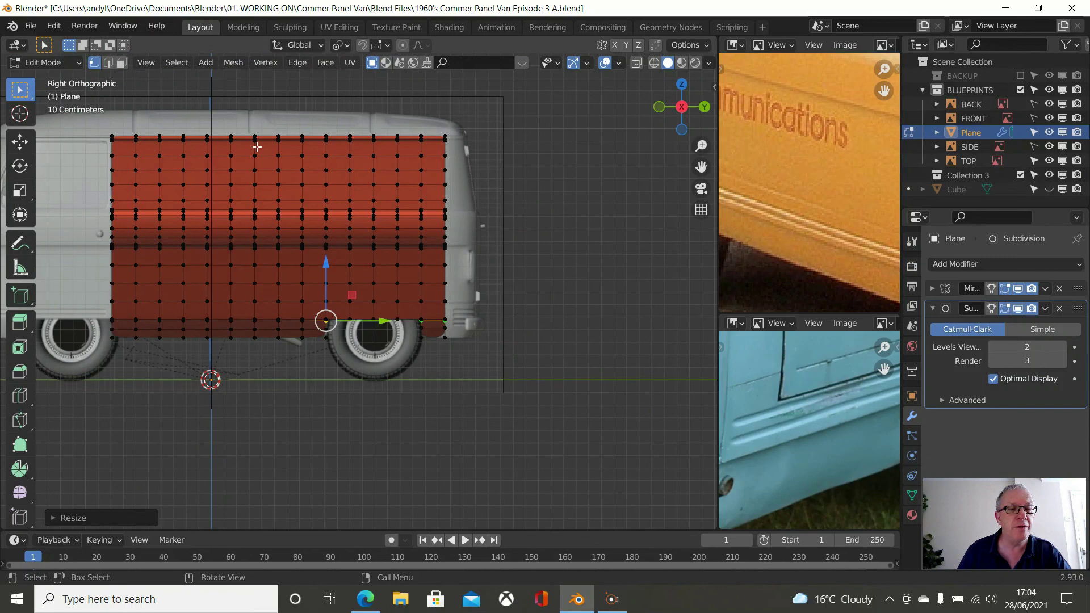
pyautogui.scroll(1, 459, 301)
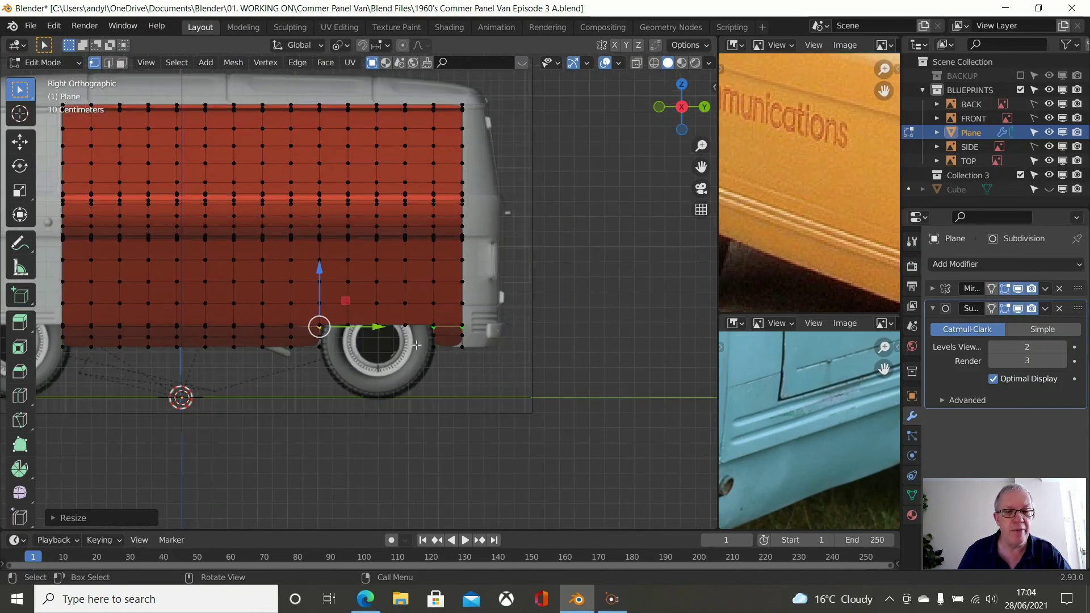
pyautogui.scroll(4, 417, 345)
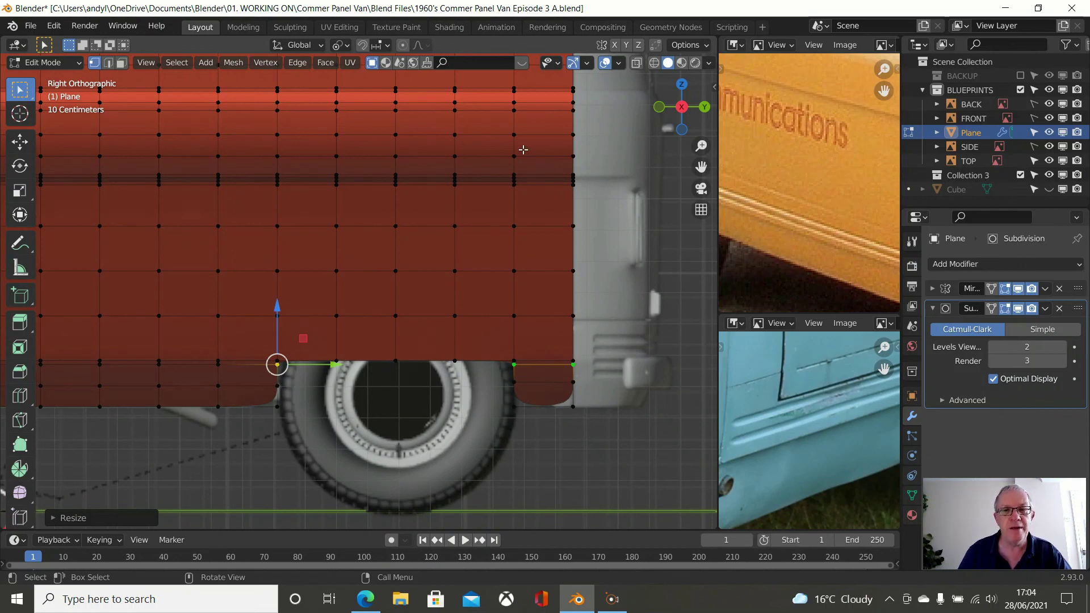
pyautogui.scroll(-1, 538, 157)
pyautogui.scroll(-1, 538, 158)
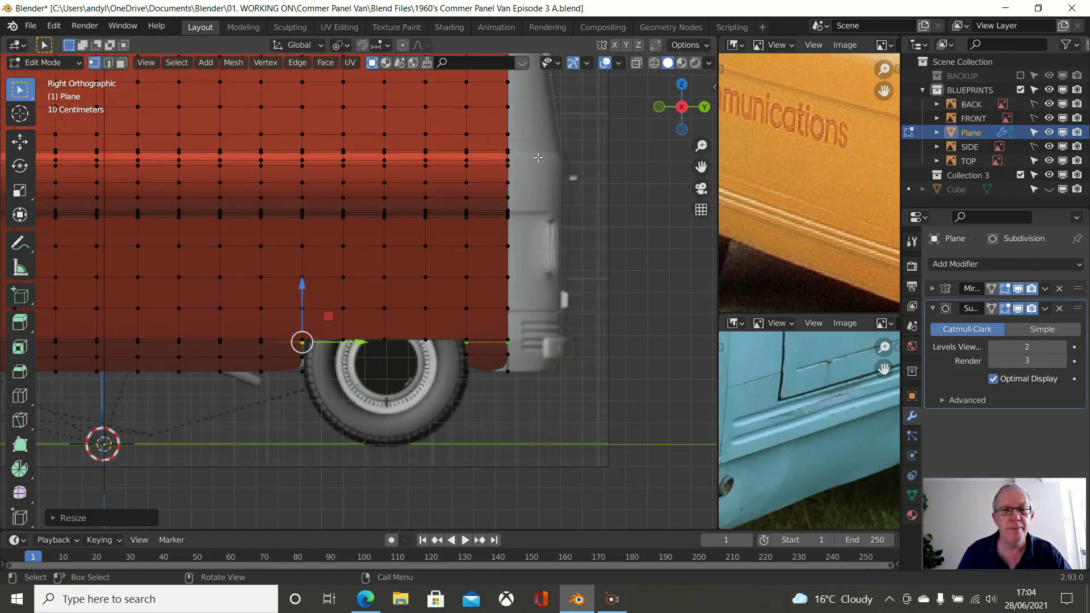
pyautogui.keyDown('alt'); pyautogui.click(507, 233); pyautogui.keyUp('alt')
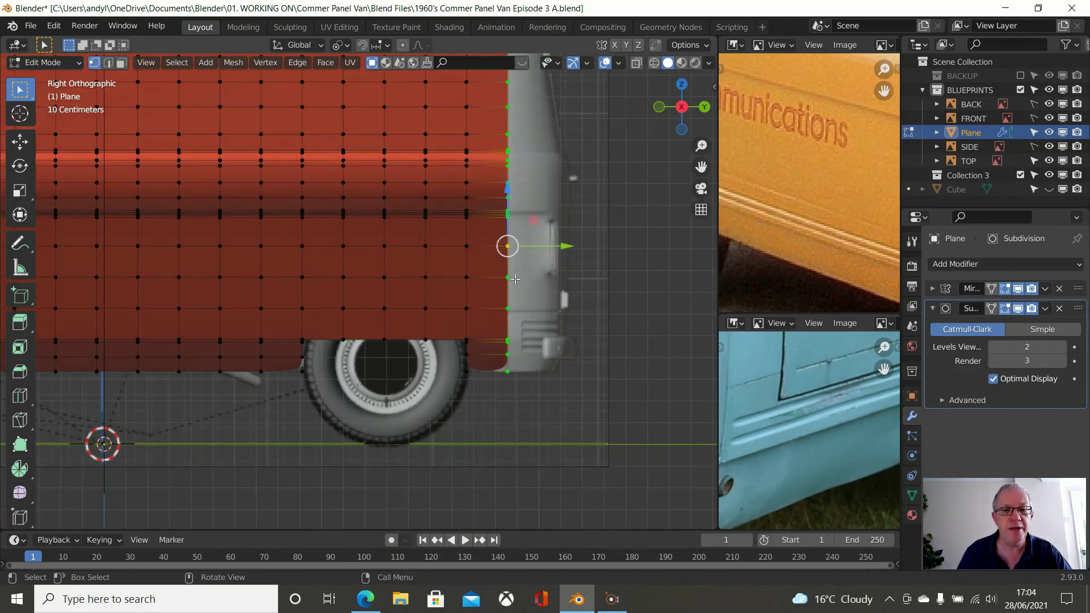
pyautogui.click(470, 372)
pyautogui.scroll(3, 471, 310)
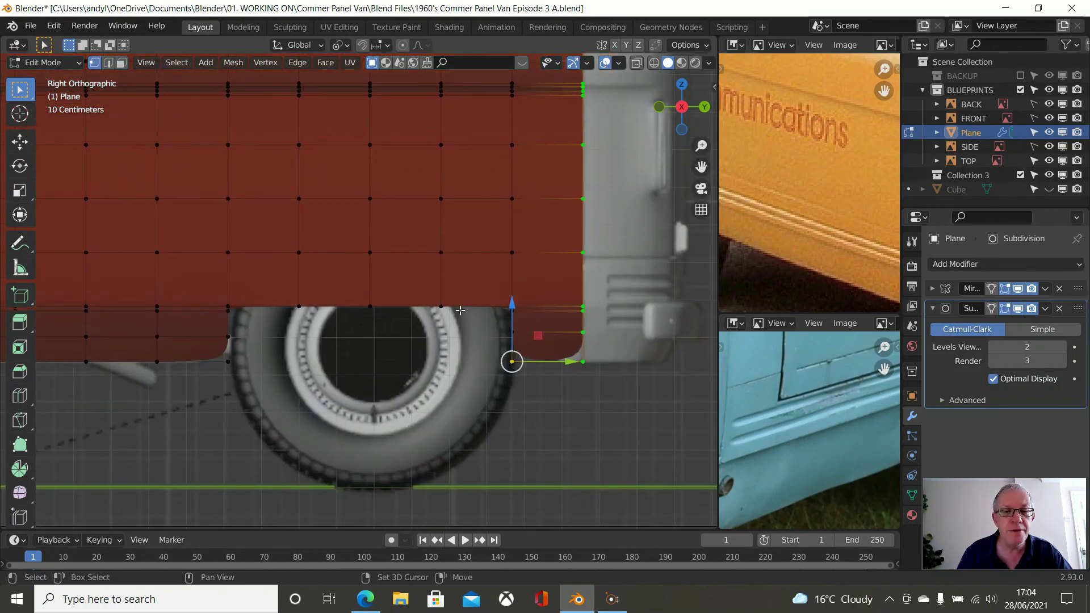
pyautogui.keyDown('alt'); pyautogui.click(471, 308); pyautogui.keyUp('alt')
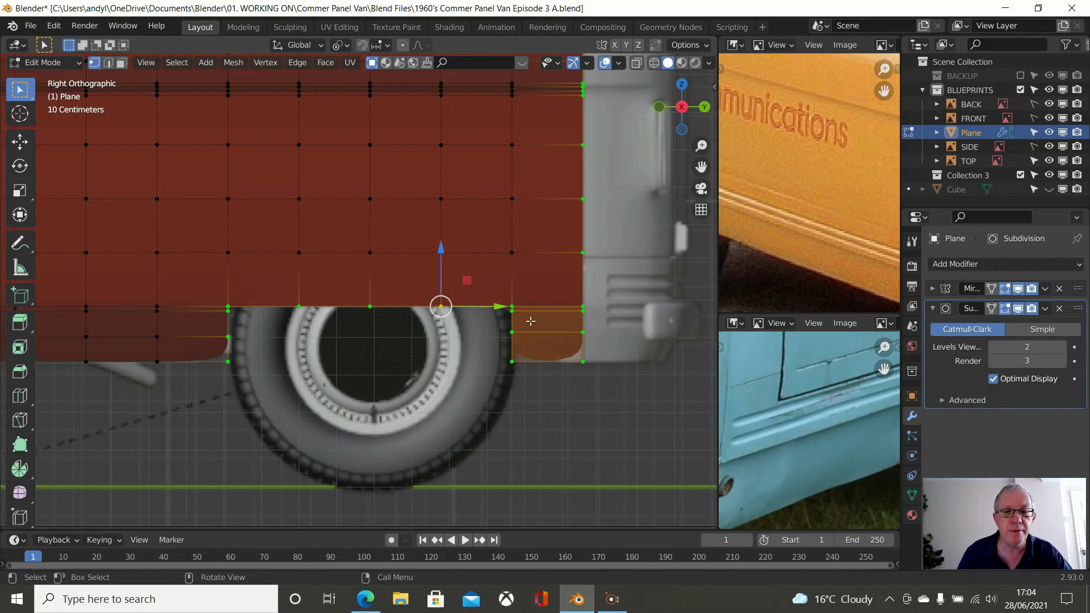
pyautogui.click(107, 62)
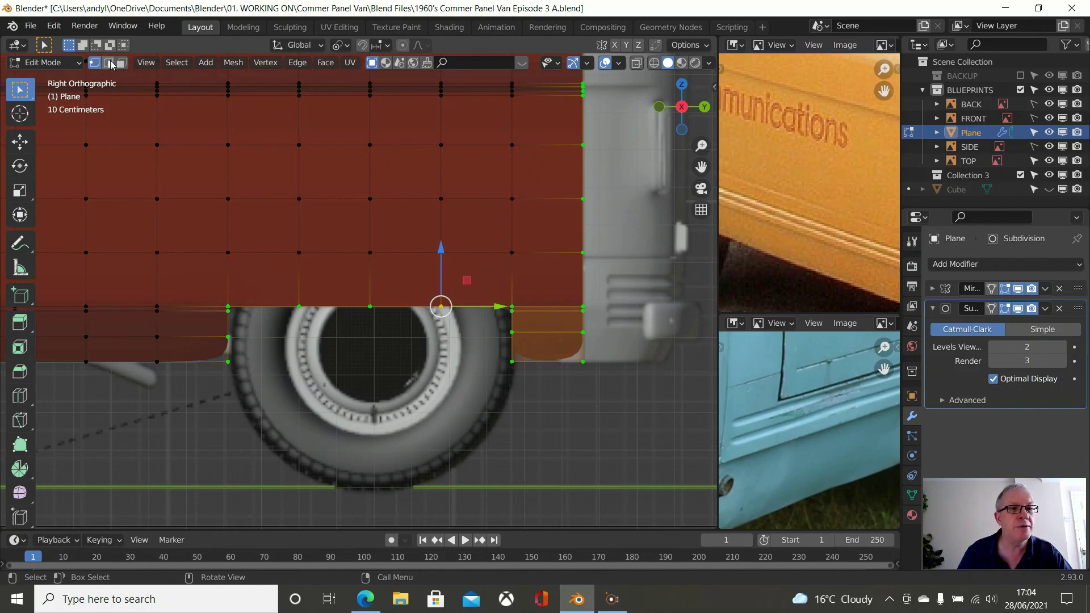
pyautogui.click(582, 256)
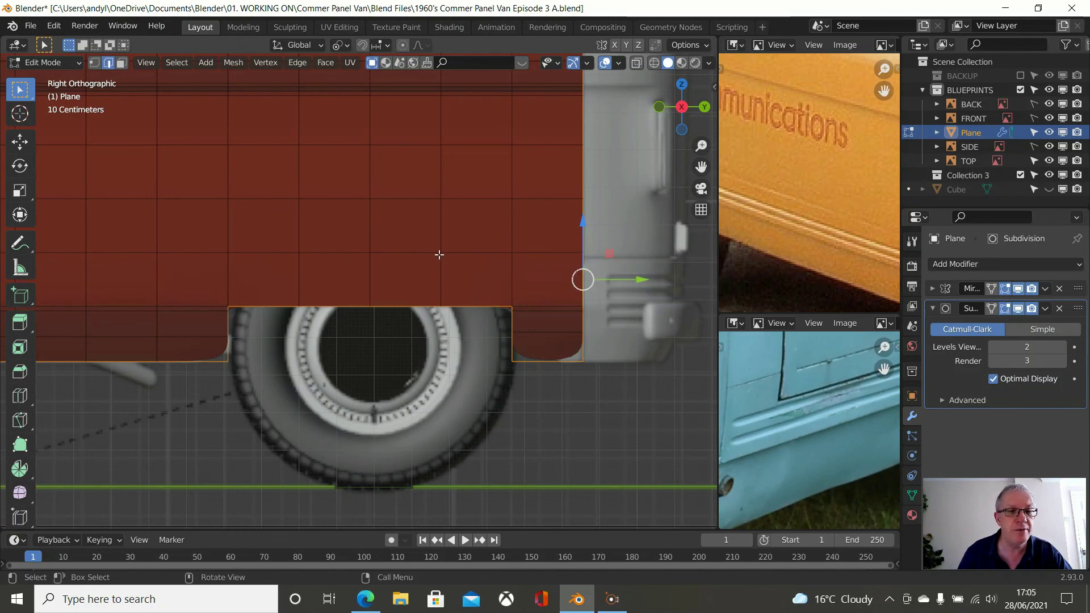
# Switch the boundary selection to vertex mode and set its Mean Crease to 1
pyautogui.scroll(-5, 438, 250)
pyautogui.moveTo(399, 243); pyautogui.dragTo(506, 312, button='middle')
pyautogui.moveTo(180, 291); pyautogui.dragTo(207, 376, button='middle')
pyautogui.scroll(3, 285, 299)
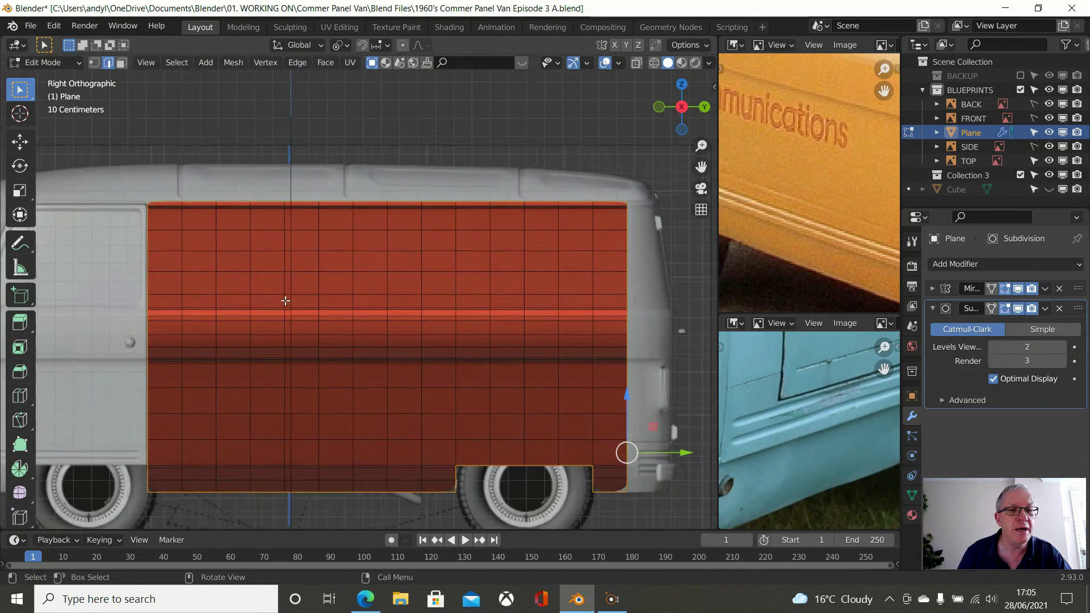
pyautogui.keyDown('shift'); pyautogui.moveTo(222, 289); pyautogui.dragTo(193, 261, button='middle'); pyautogui.keyUp('shift')
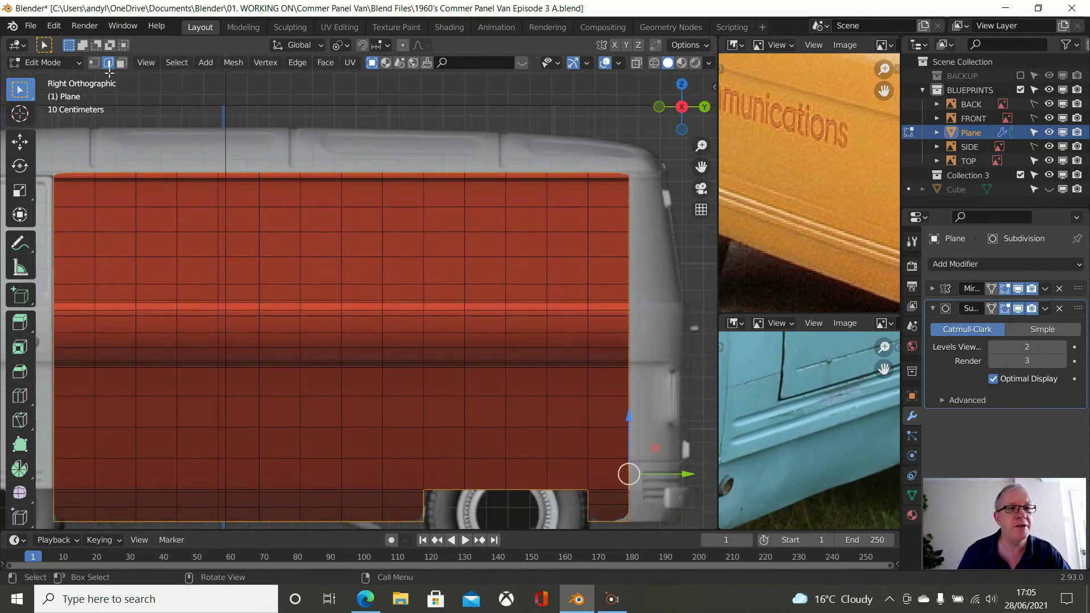
pyautogui.press('1')
pyautogui.scroll(-3, 158, 123)
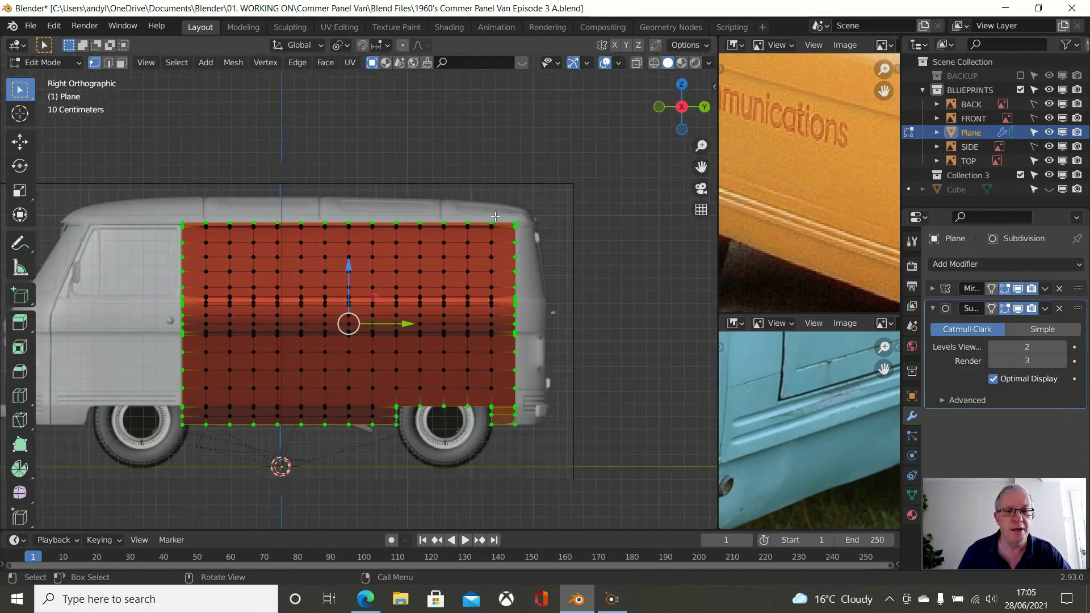
pyautogui.press('n')
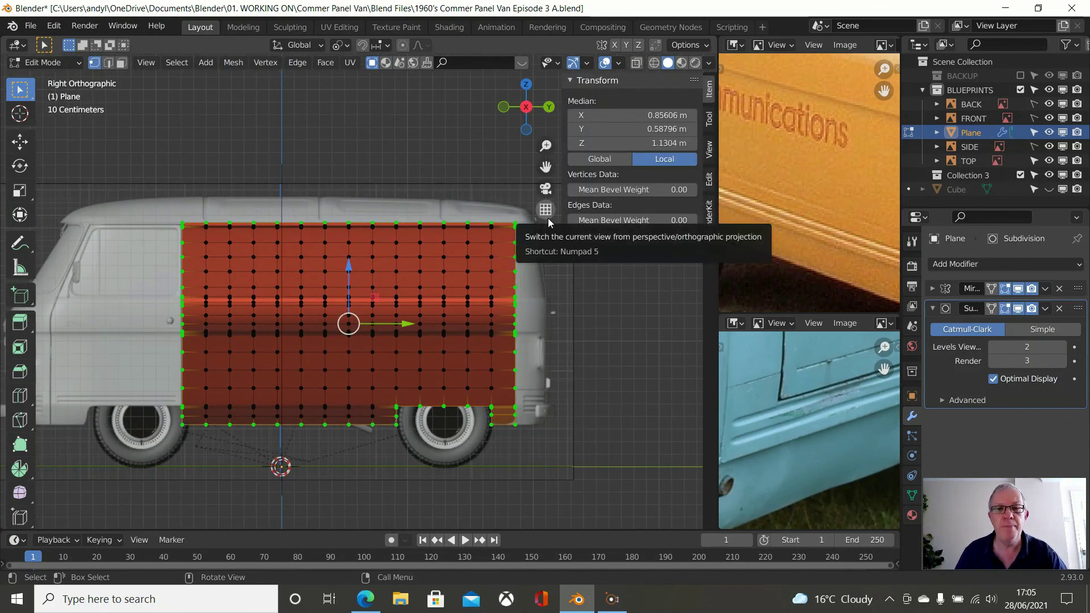
pyautogui.click(635, 238)
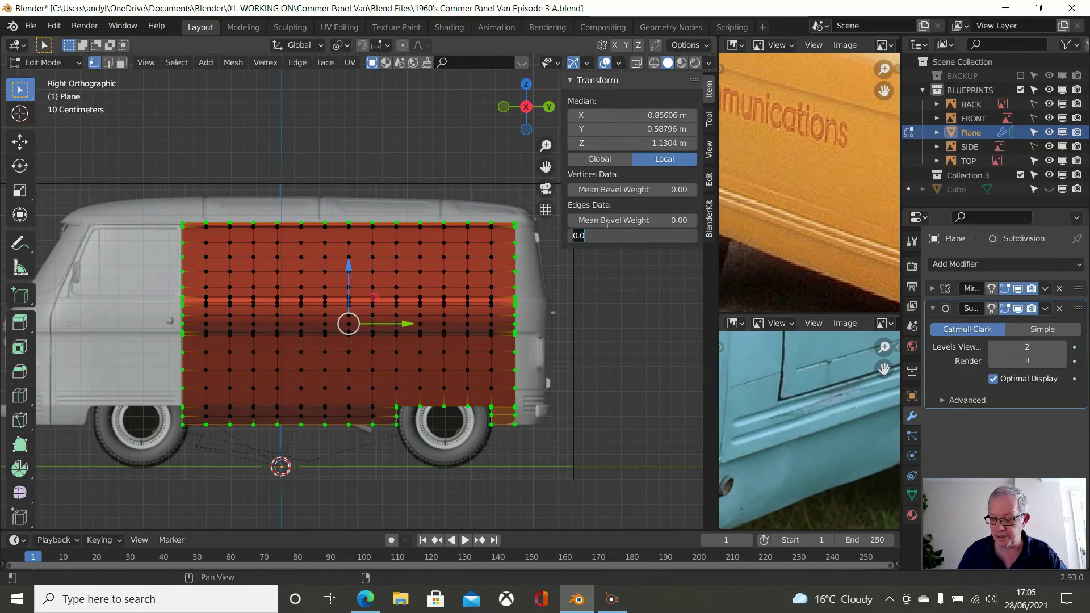
pyautogui.write('1')
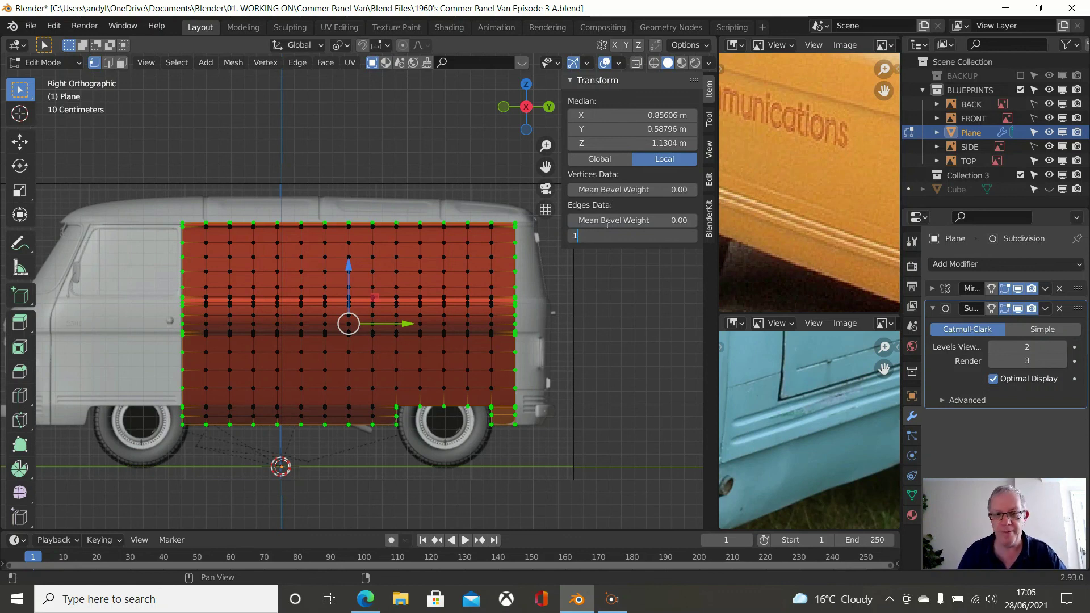
pyautogui.press('Return')
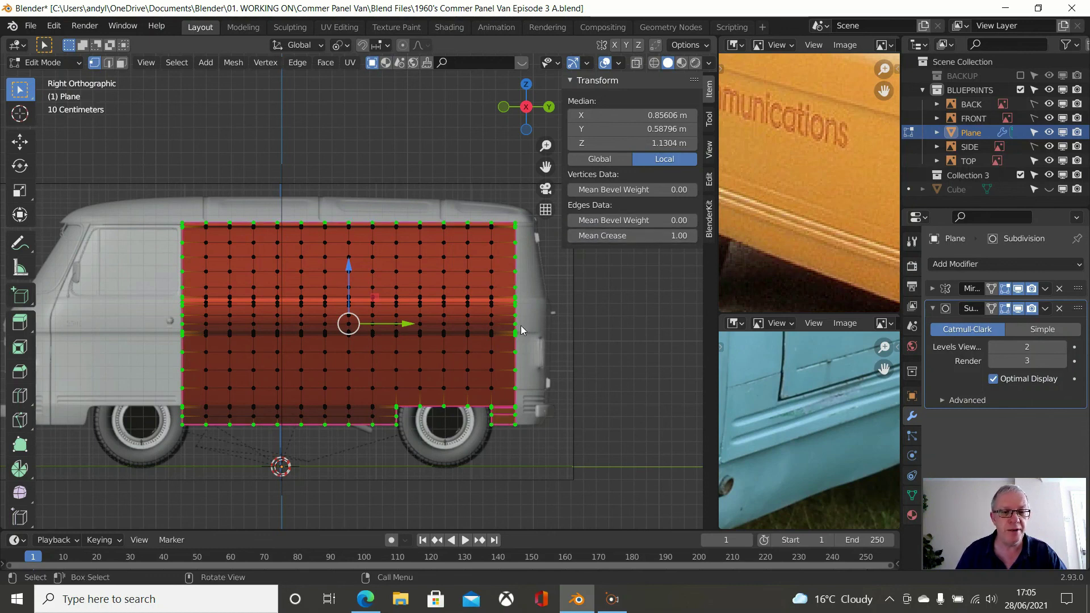
# In edge mode, select the top horizontal edge of the piece behind the rear wheel and set its crease to 0
pyautogui.scroll(2, 523, 330)
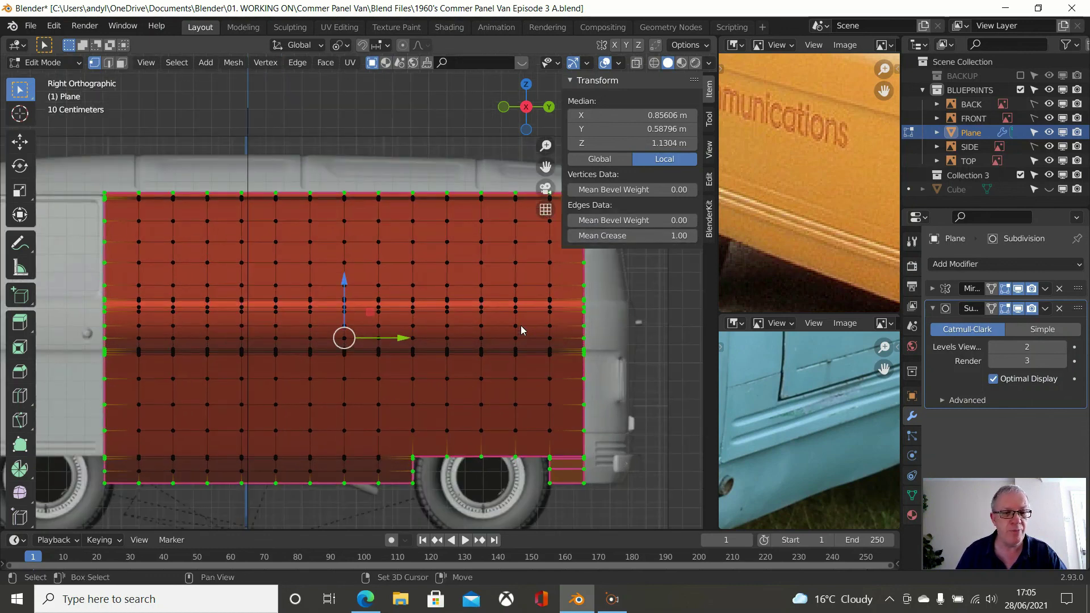
pyautogui.keyDown('shift'); pyautogui.moveTo(521, 329); pyautogui.dragTo(461, 184, button='middle'); pyautogui.keyUp('shift')
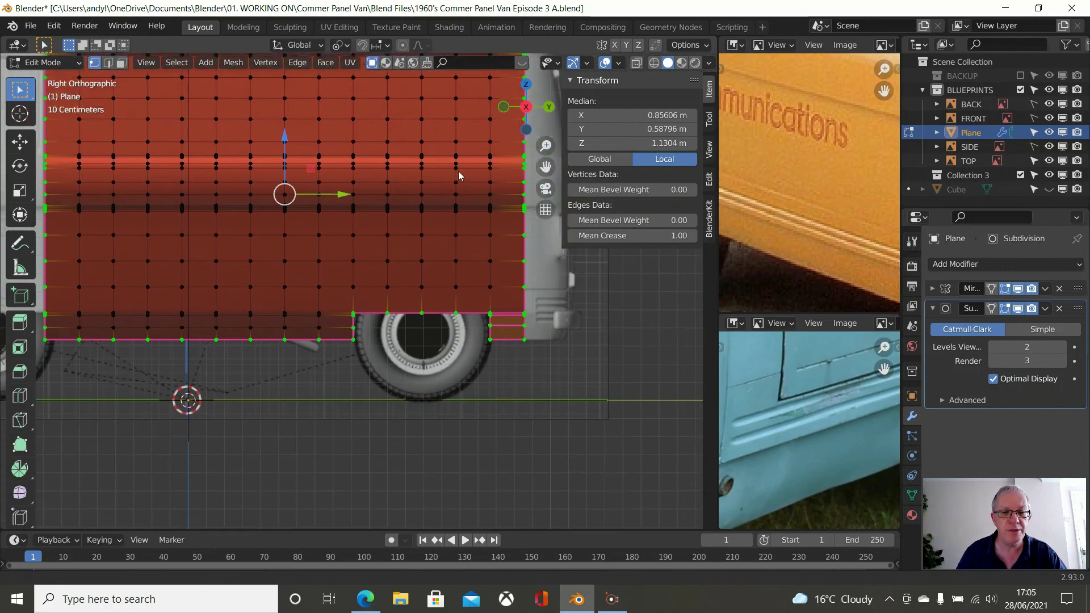
pyautogui.scroll(1, 520, 306)
pyautogui.scroll(1, 519, 303)
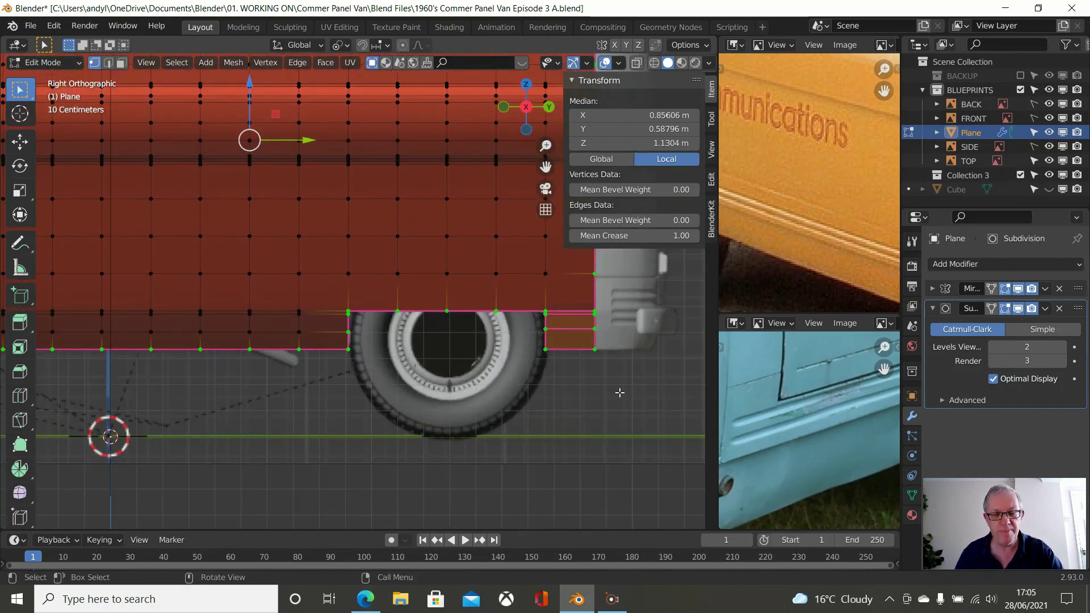
pyautogui.press('n')
pyautogui.click(108, 63)
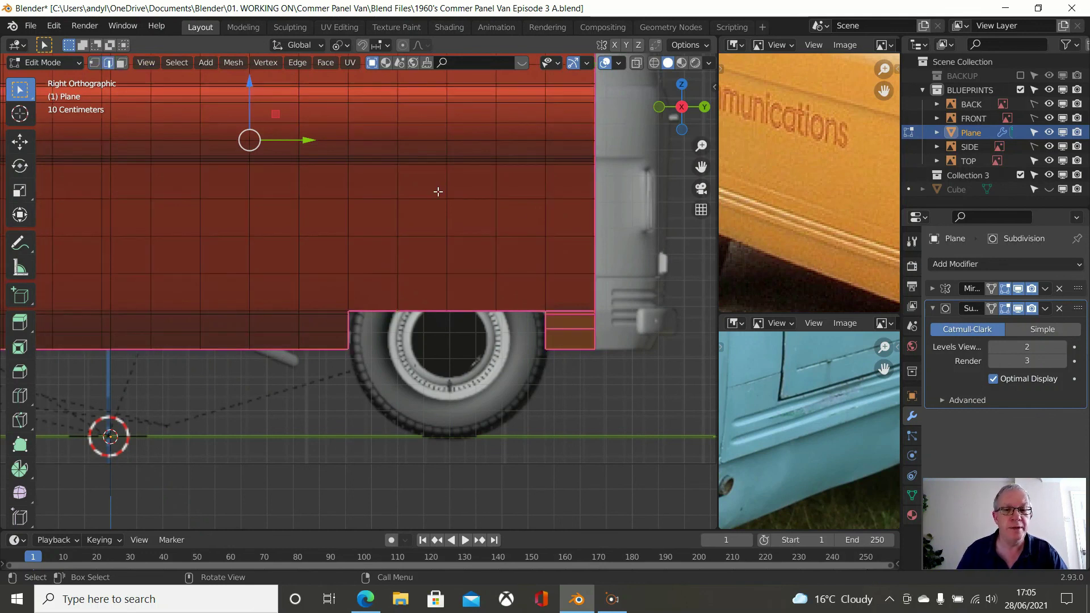
pyautogui.click(577, 308)
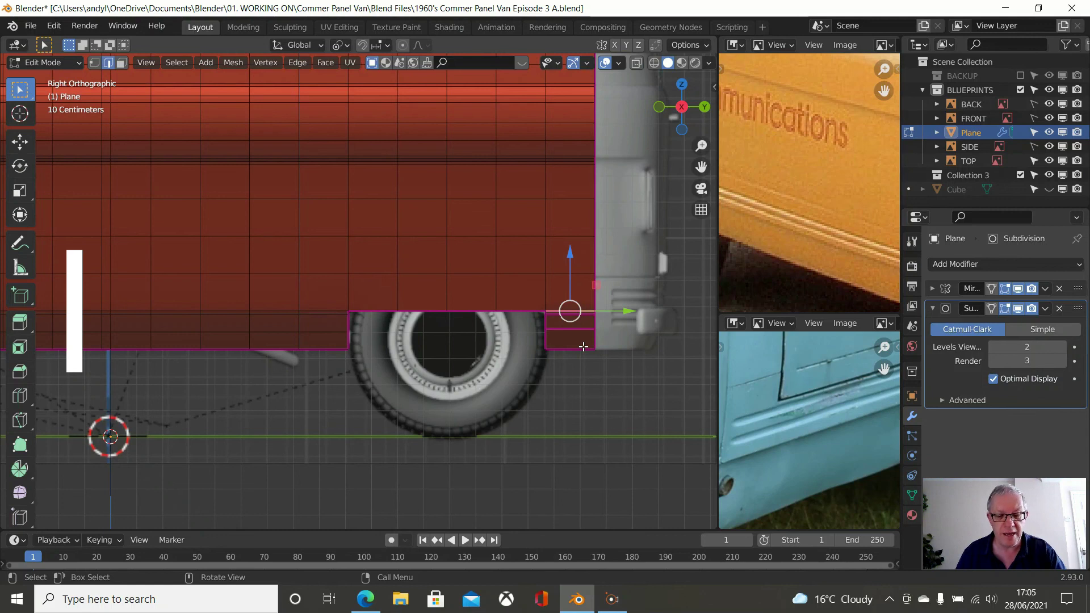
pyautogui.press('n')
pyautogui.click(649, 235)
pyautogui.write('0')
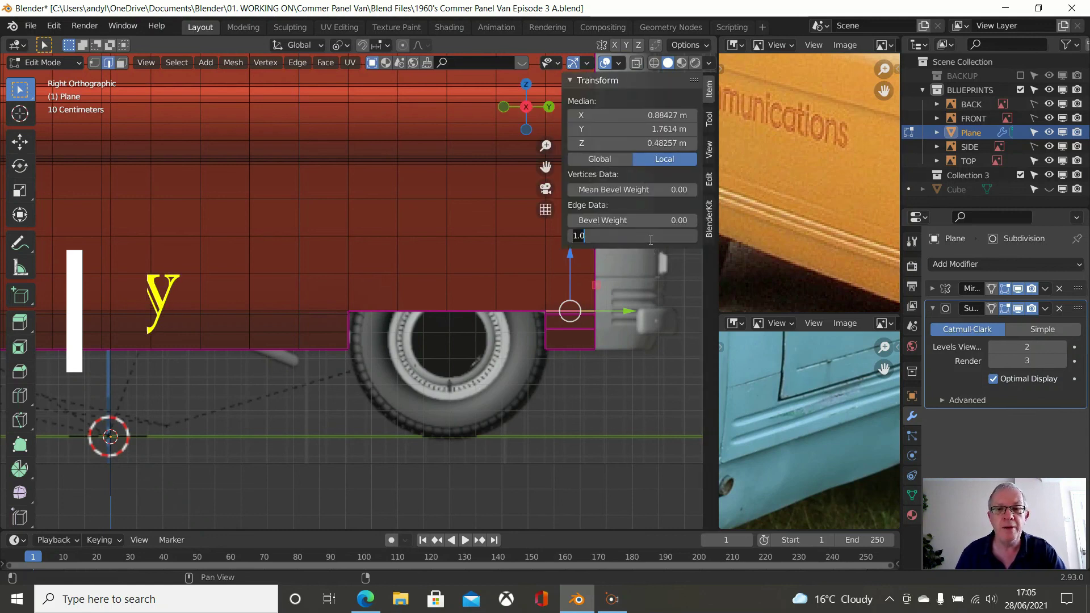
pyautogui.press('Return')
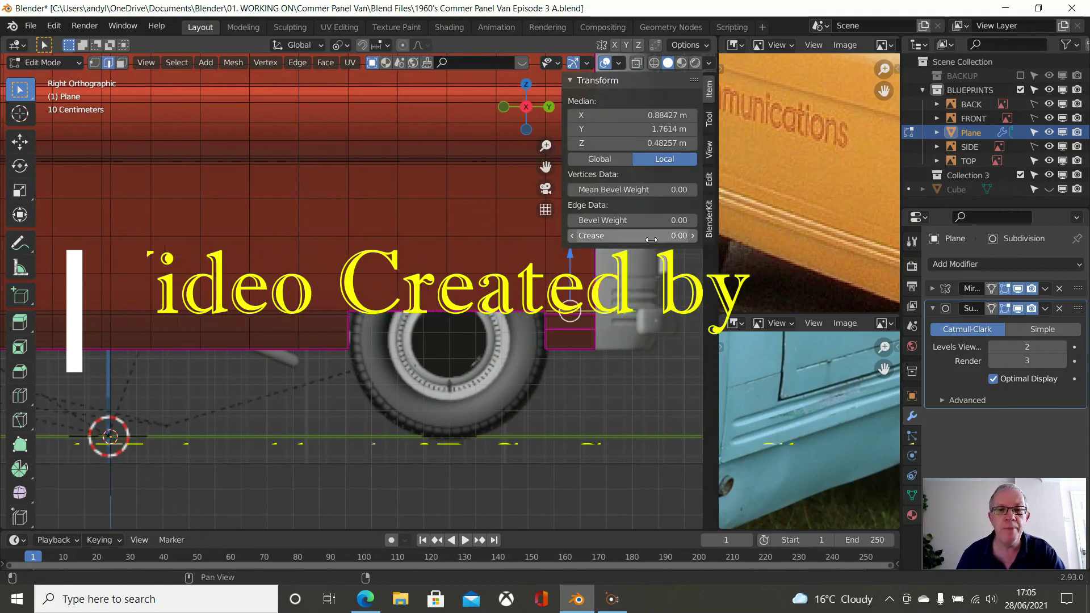
# Set the crease to 0 on the horizontal edge just below the top of the piece behind the rear wheel
pyautogui.scroll(2, 618, 342)
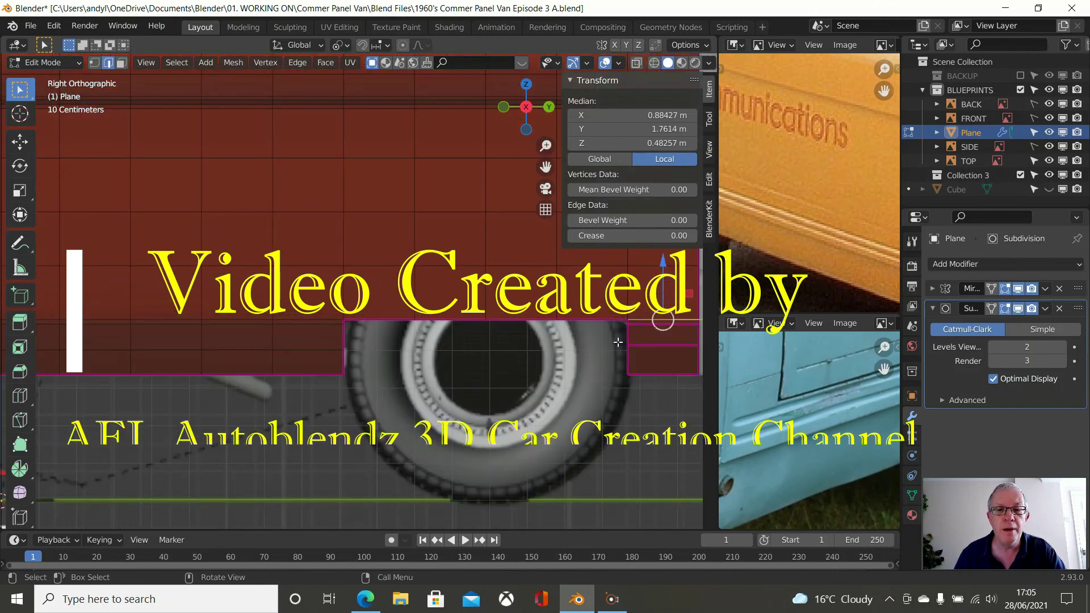
pyautogui.click(644, 329)
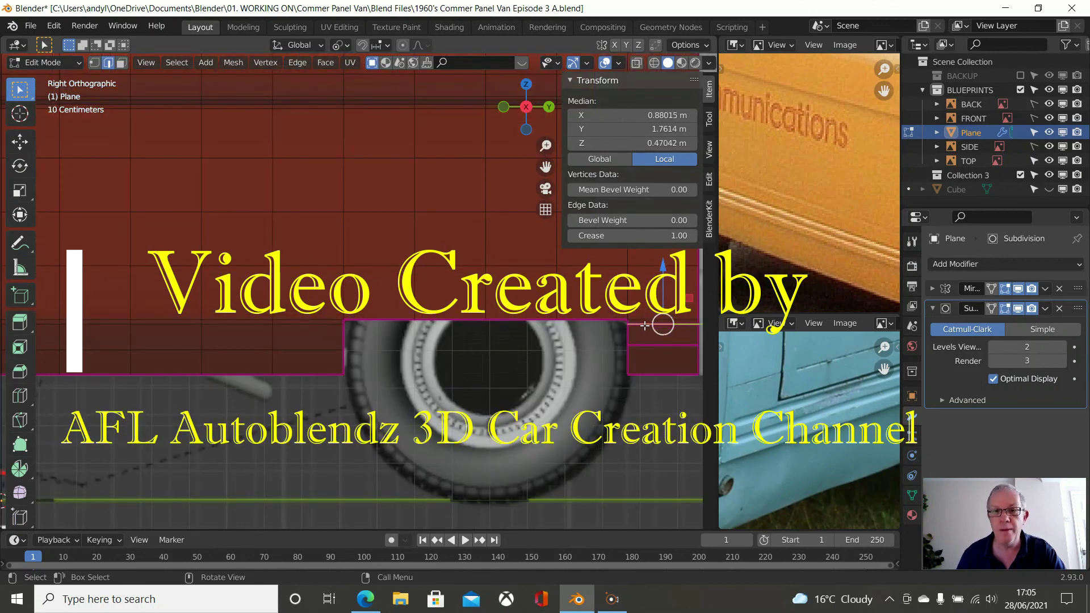
pyautogui.click(617, 236)
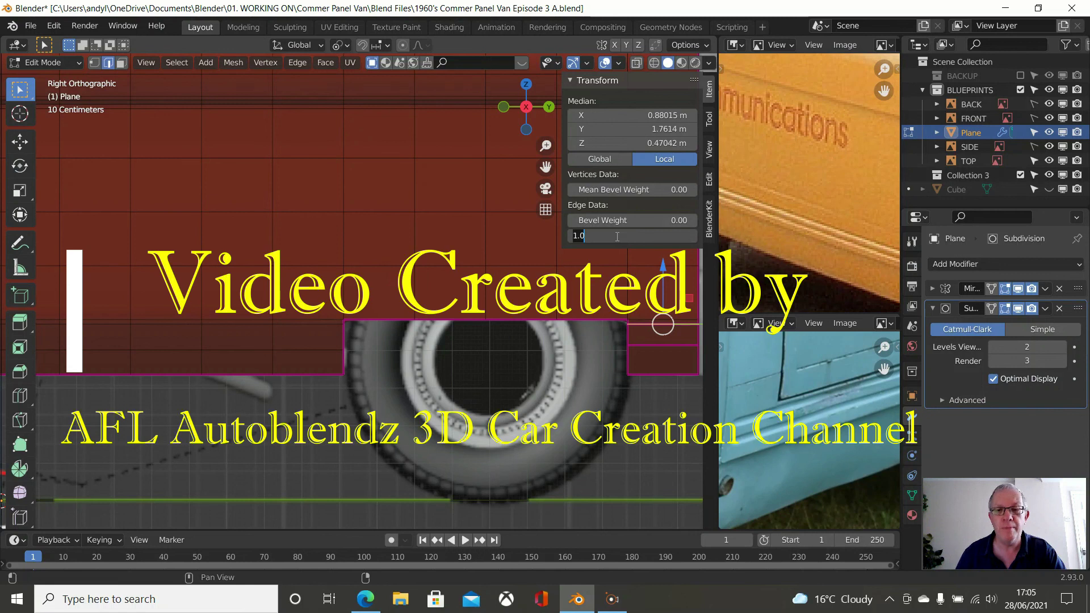
pyautogui.press('Return')
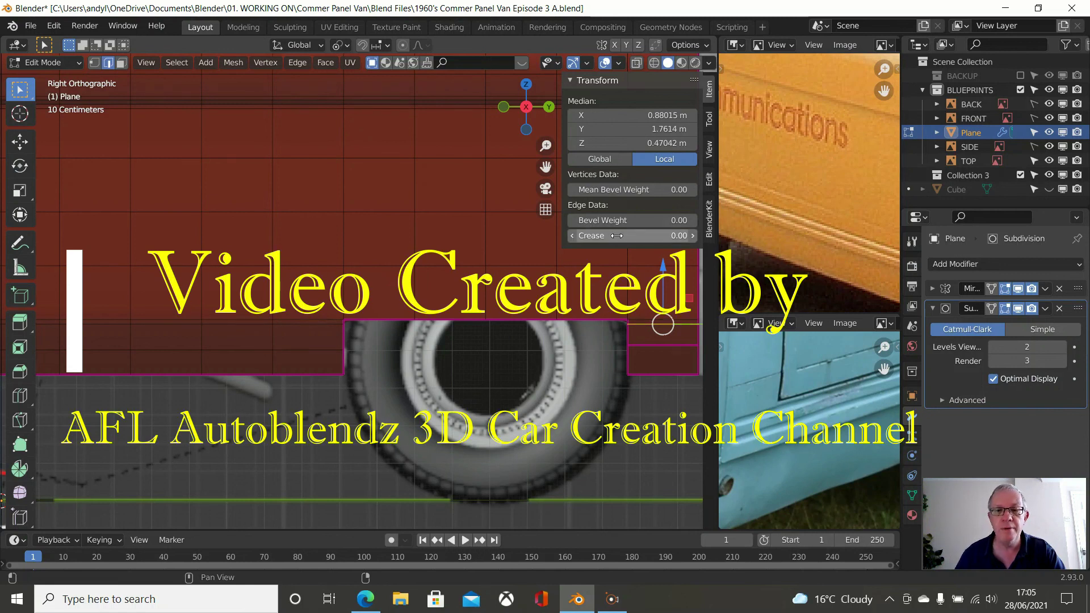
# Set the crease to 0 on the horizontal edge midway down the piece behind the rear wheel
pyautogui.click(653, 347)
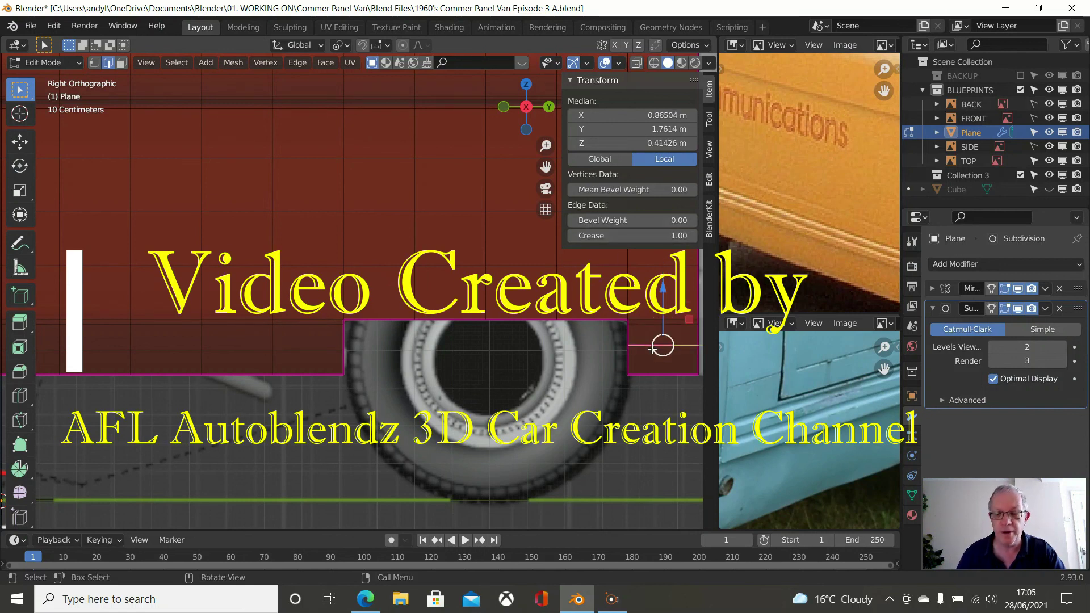
pyautogui.click(616, 236)
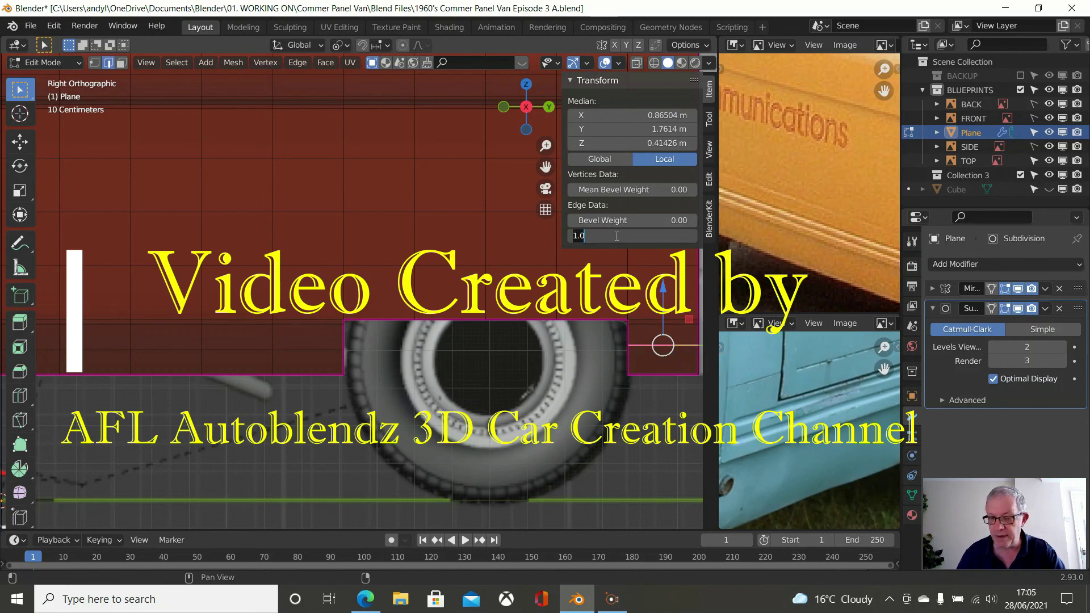
pyautogui.write('0')
pyautogui.press('Return')
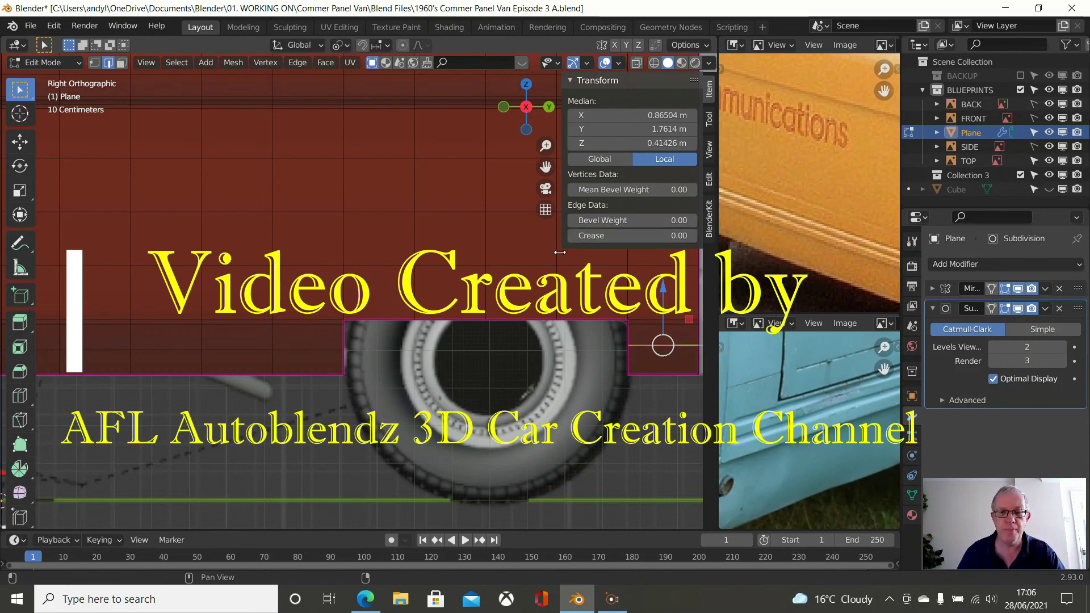
# Return to Object Mode and inspect the finished side panel in perspective and in the right orthographic view
pyautogui.scroll(-4, 558, 303)
pyautogui.scroll(-1, 559, 302)
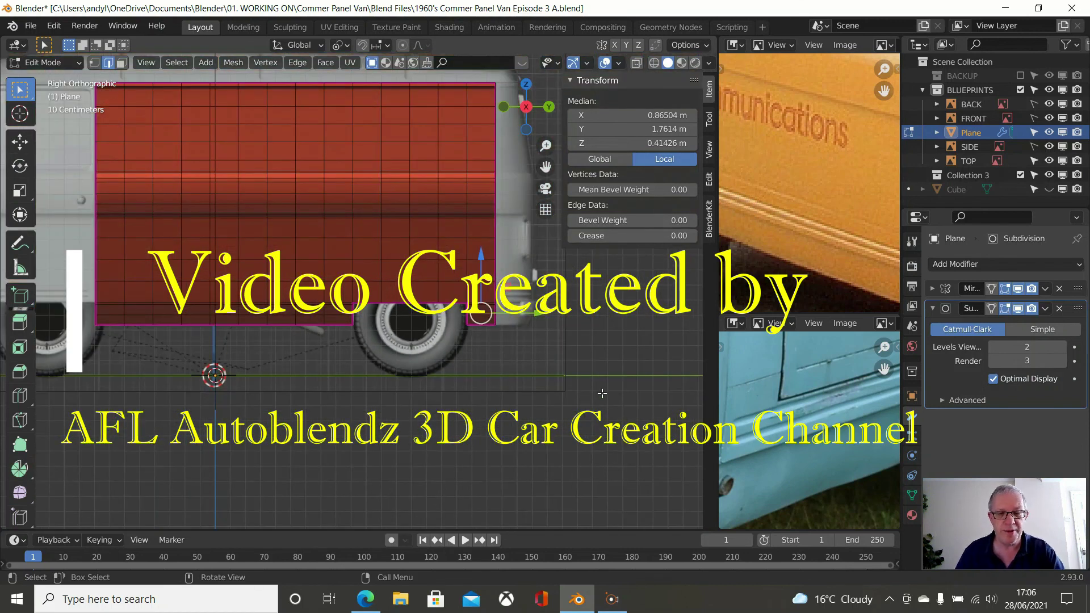
pyautogui.press('n')
pyautogui.scroll(1, 590, 393)
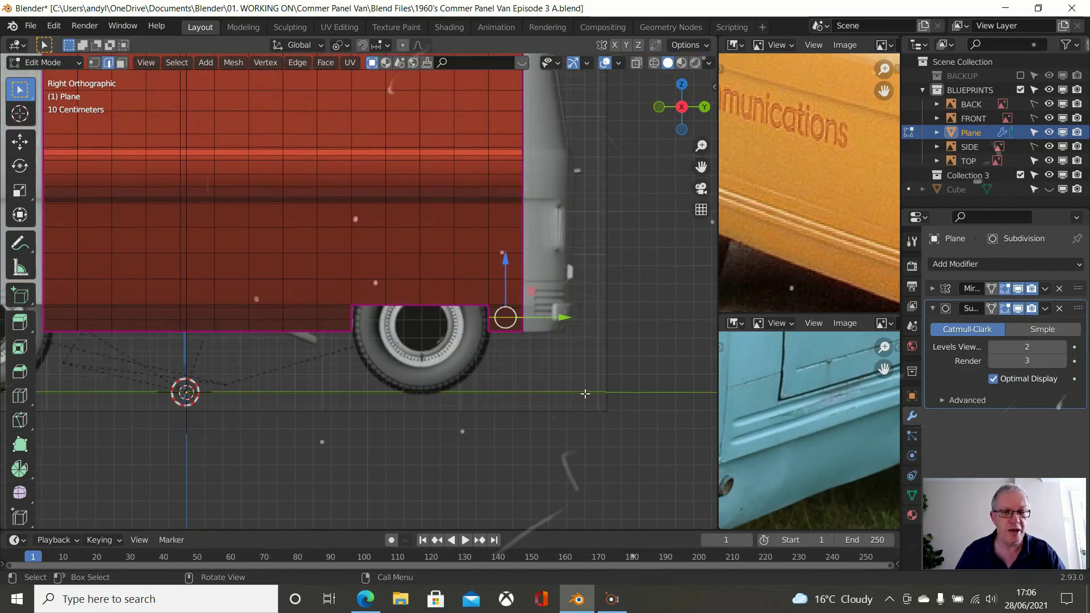
pyautogui.press('Tab')
pyautogui.moveTo(585, 393); pyautogui.dragTo(437, 366, button='middle')
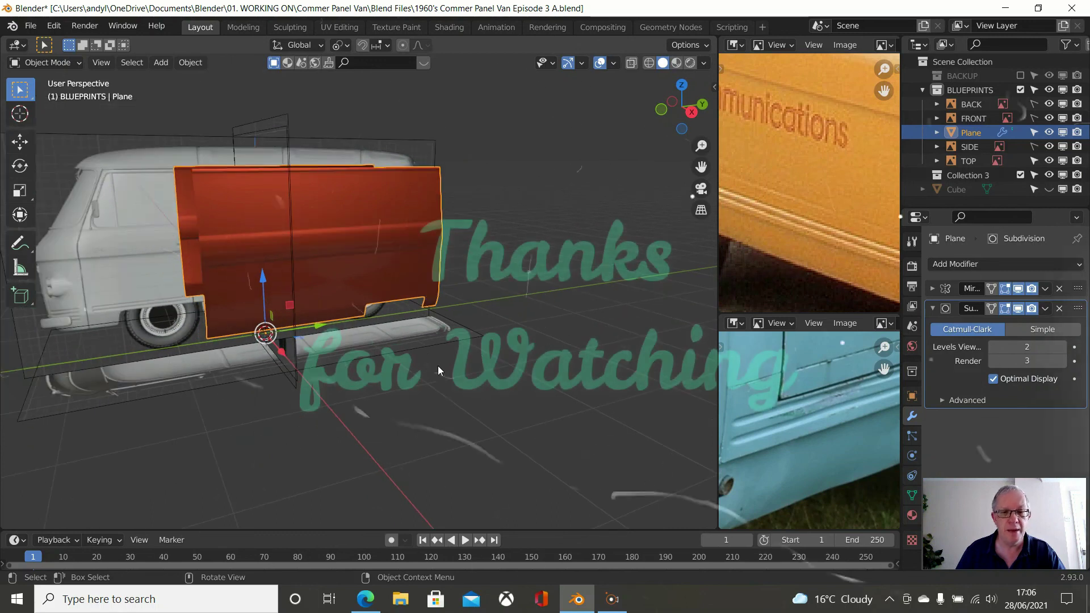
pyautogui.press('KP_3')
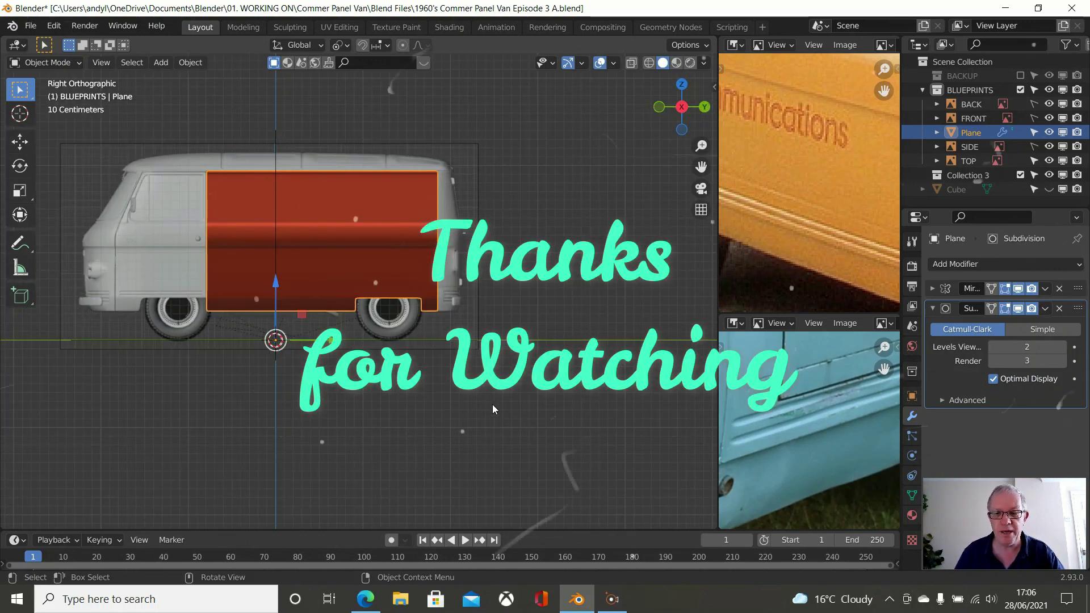